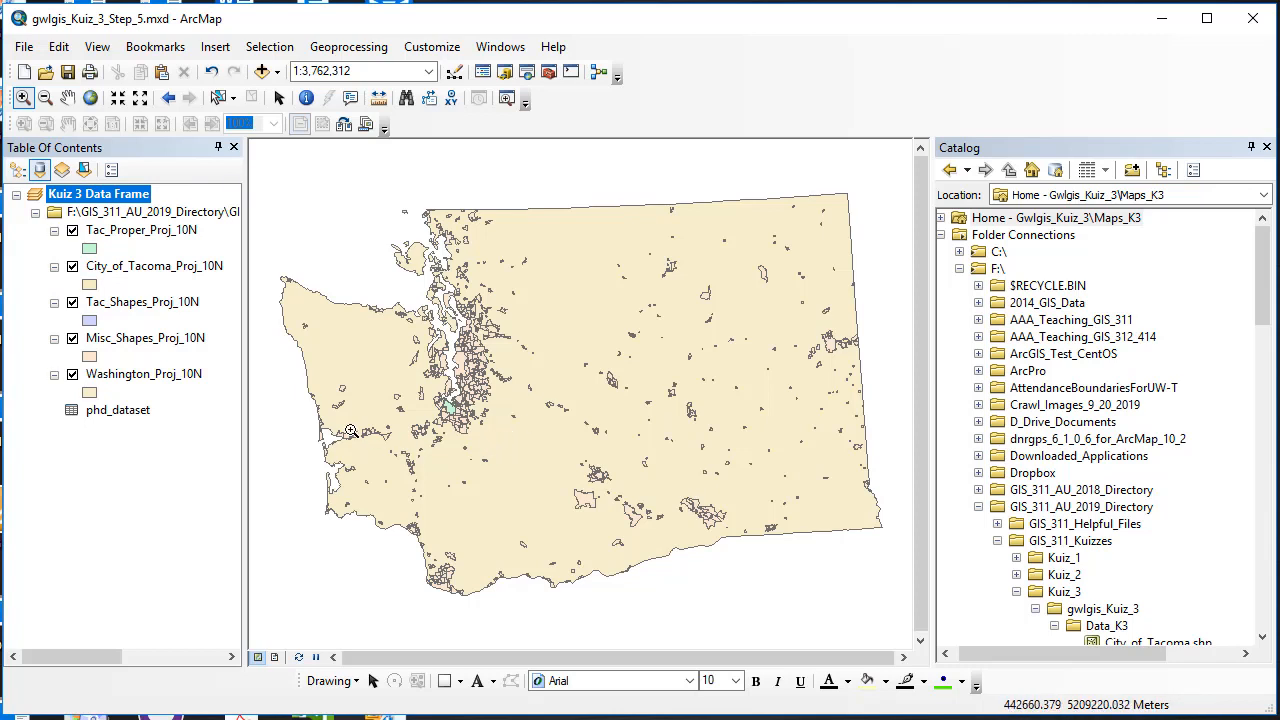
- Zoom to the Tac_Shapes_Proj_10N layer and leave only it and Tac_Proper_Proj_10N displayed on the map
right_click(121, 303)
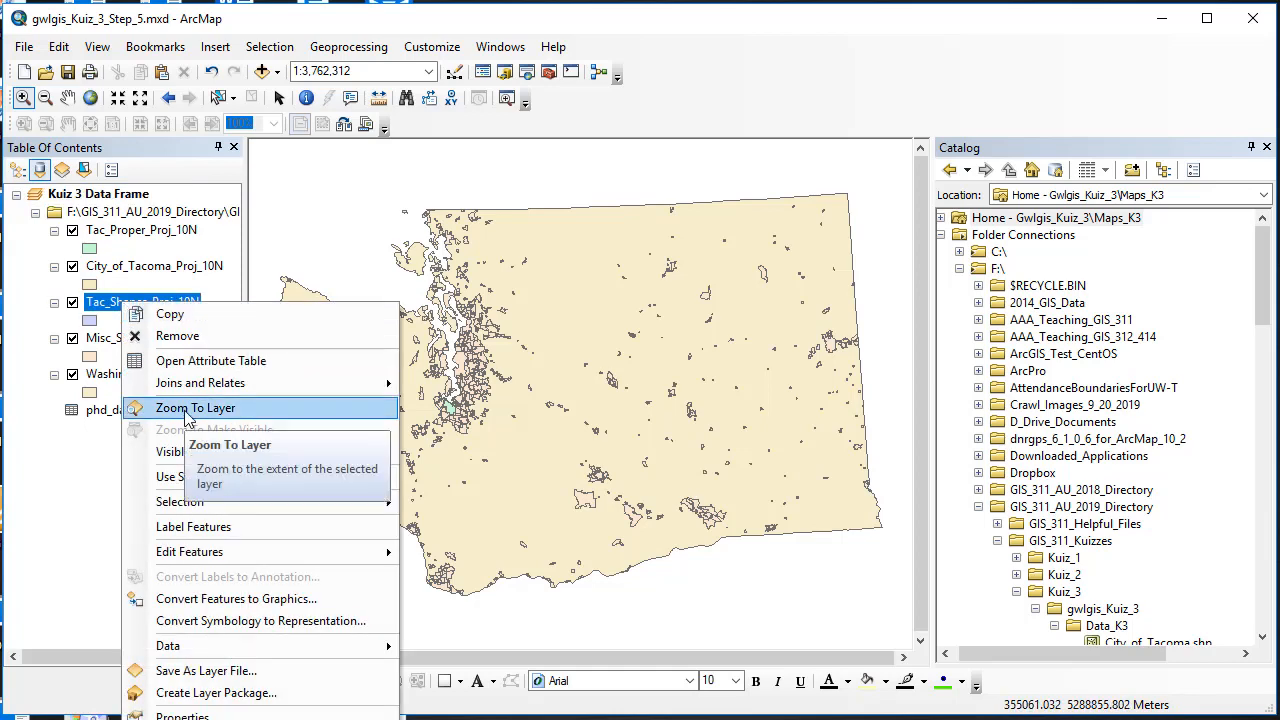
left_click(182, 411)
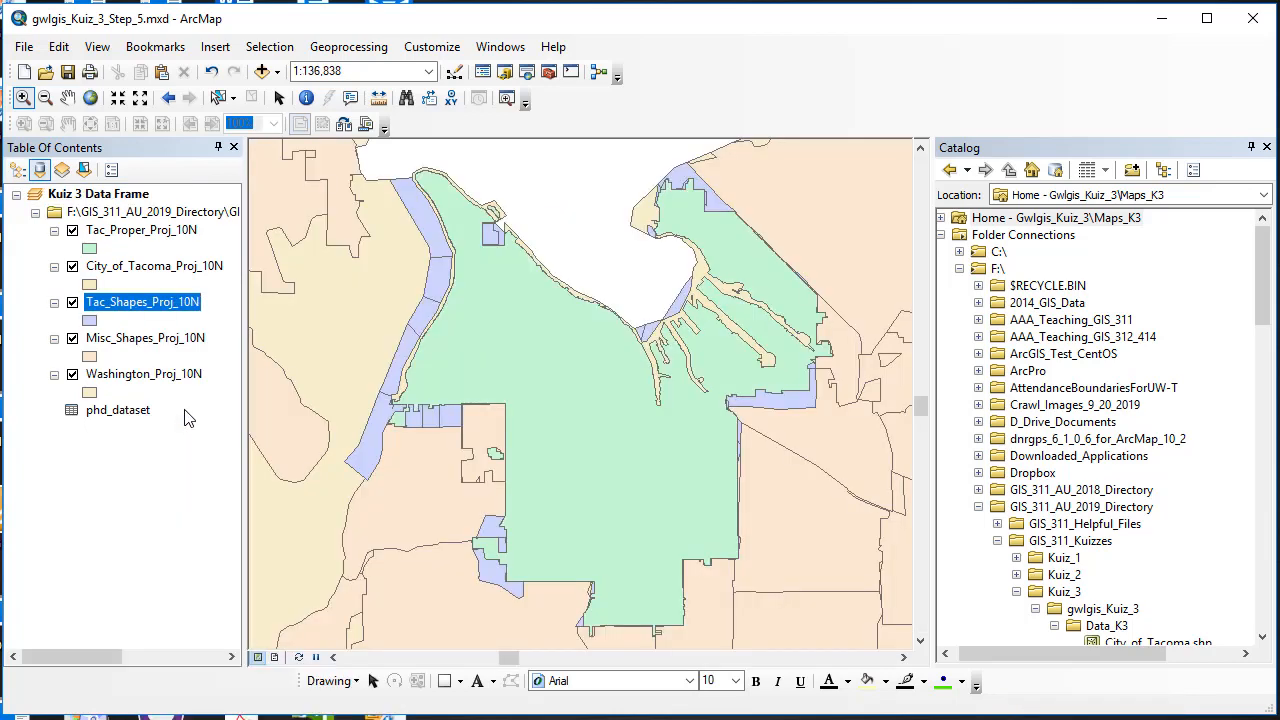
left_click(72, 374)
left_click(72, 338)
left_click(72, 266)
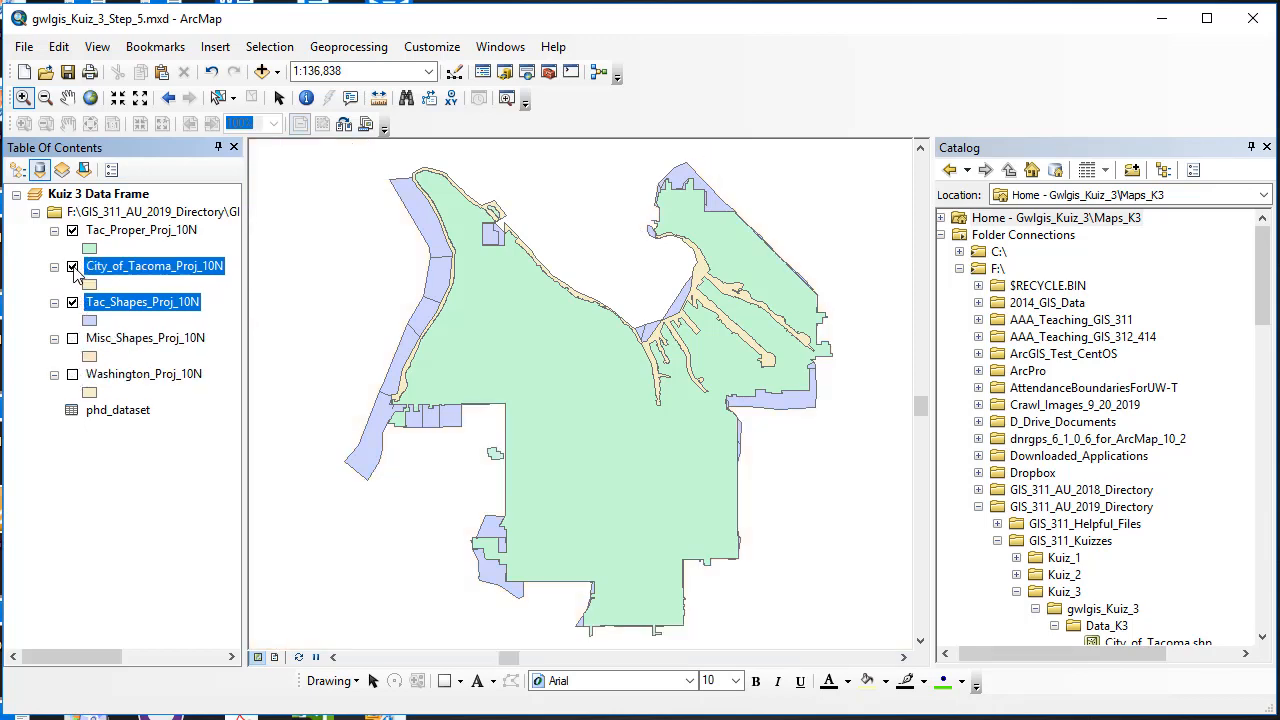
left_click(72, 230)
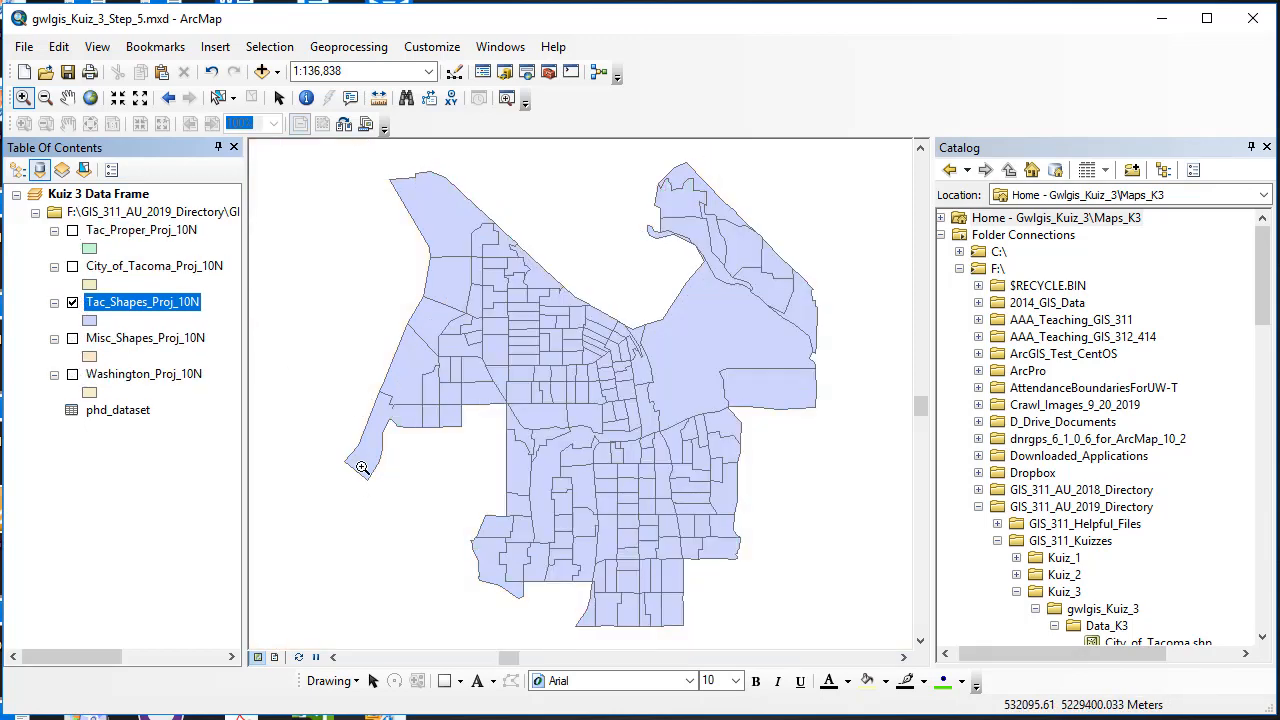
left_click(72, 230)
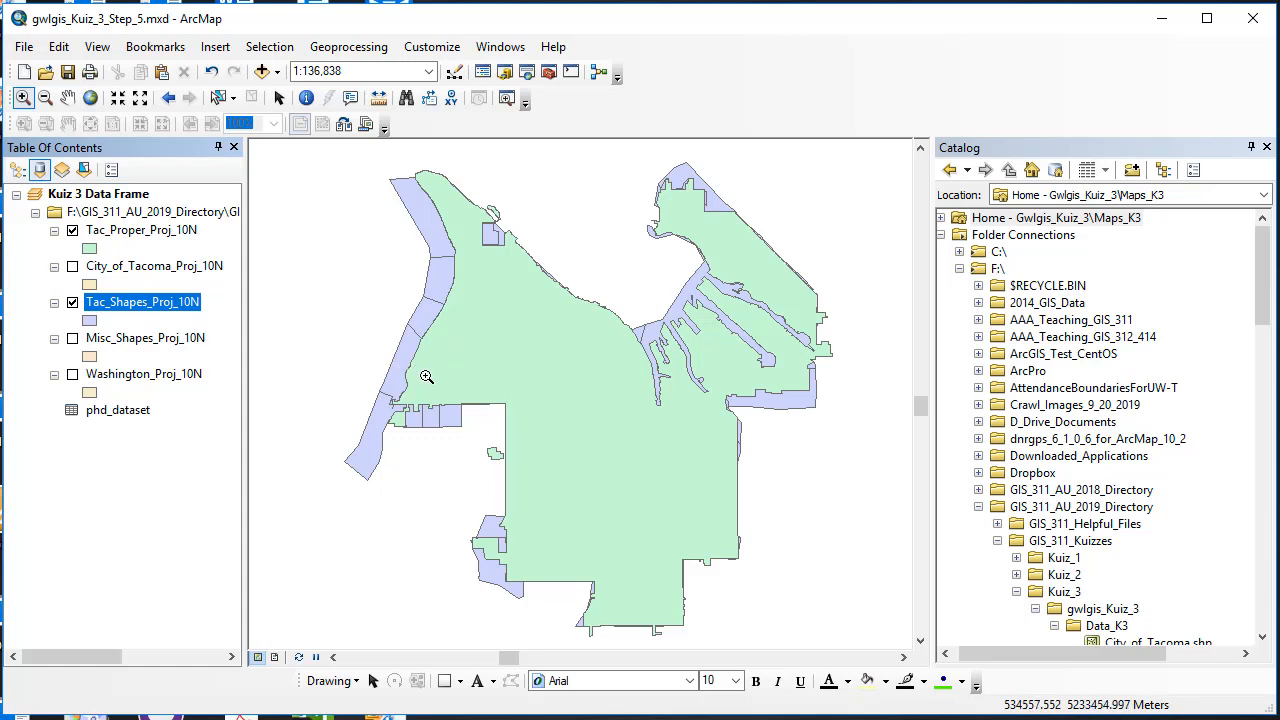
- Start the Clip geoprocessing tool, enlarge its dialog with the help shown, and review the input and clip feature illustration
left_click(343, 52)
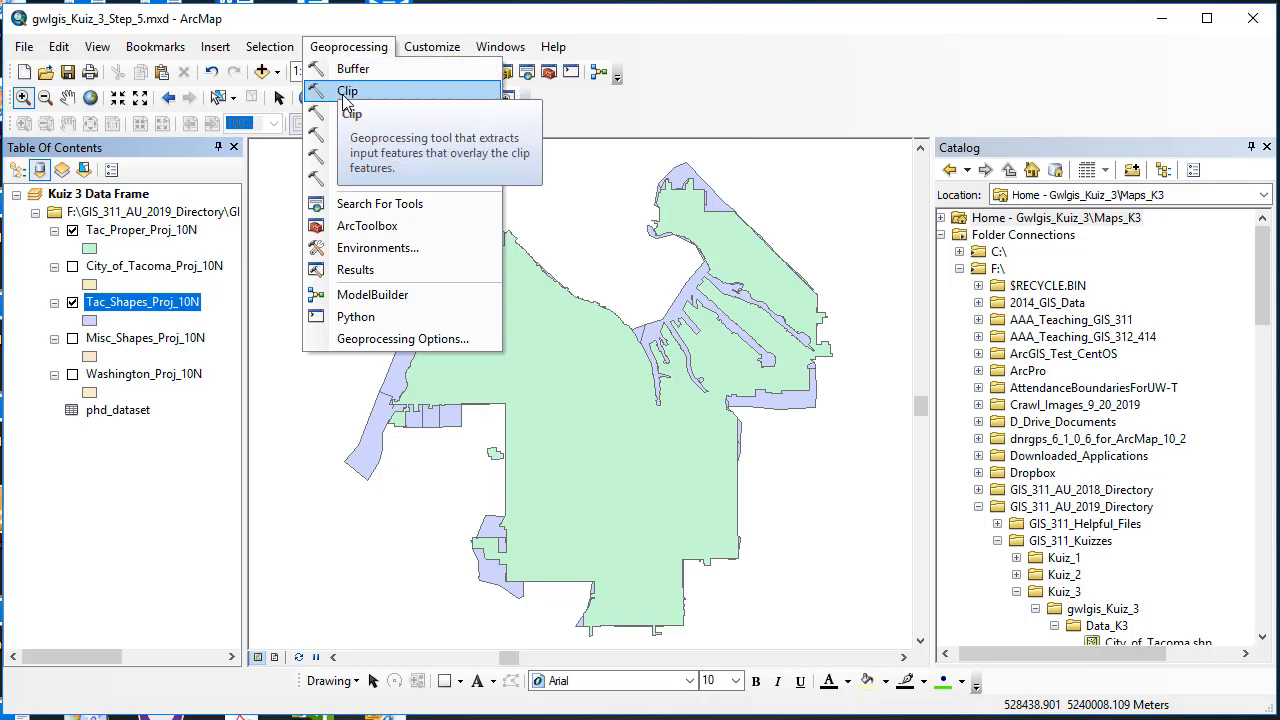
left_click(345, 93)
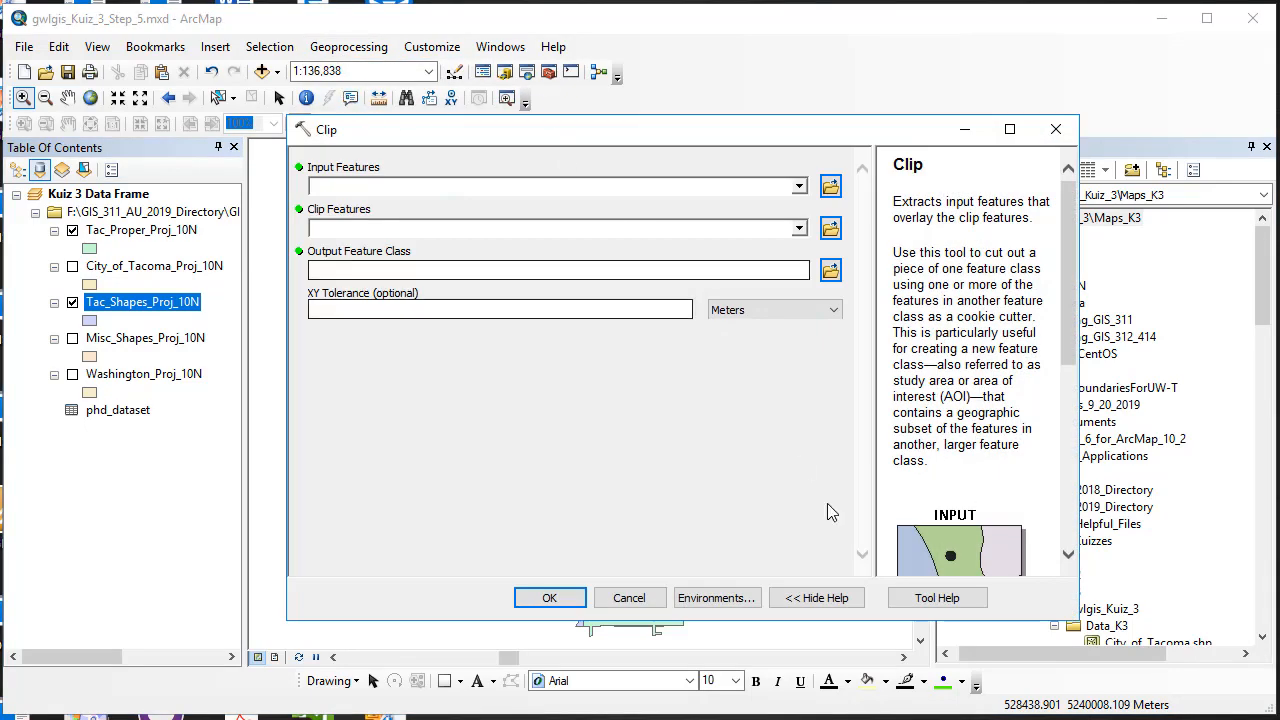
left_click(816, 597)
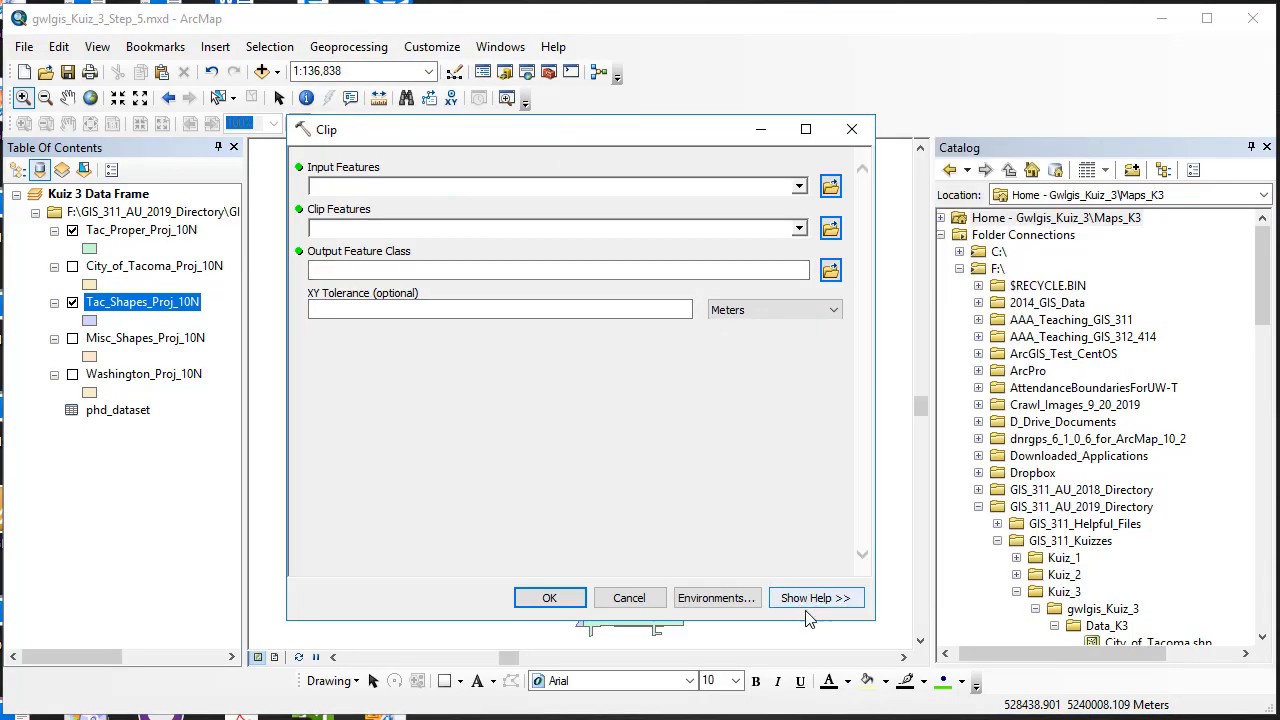
left_click(816, 604)
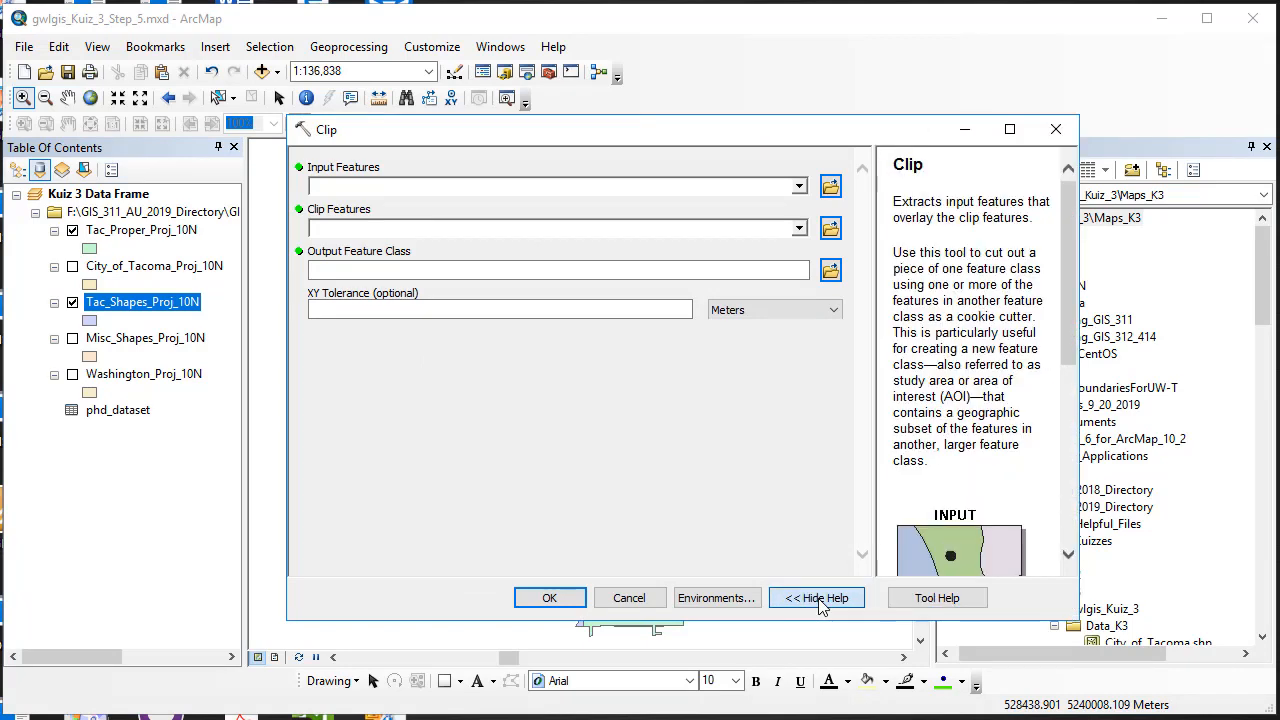
left_click_drag(825, 128, 764, 133)
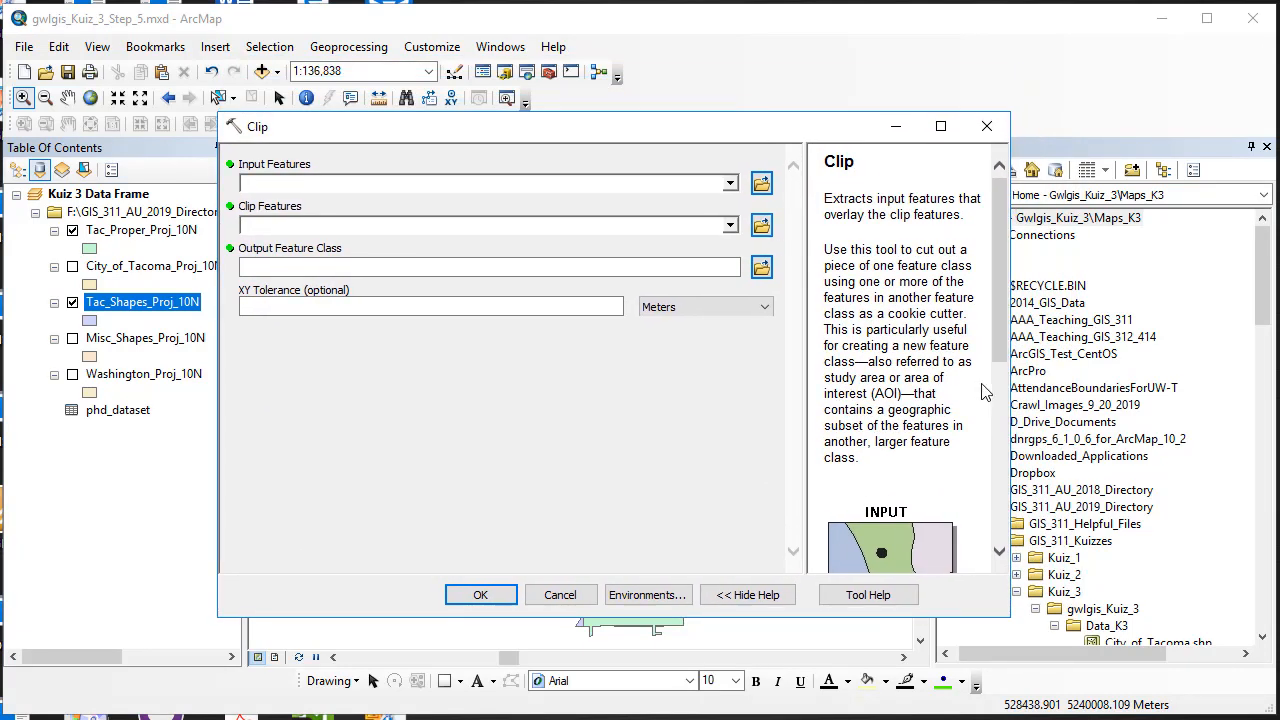
left_click_drag(1011, 375, 1118, 383)
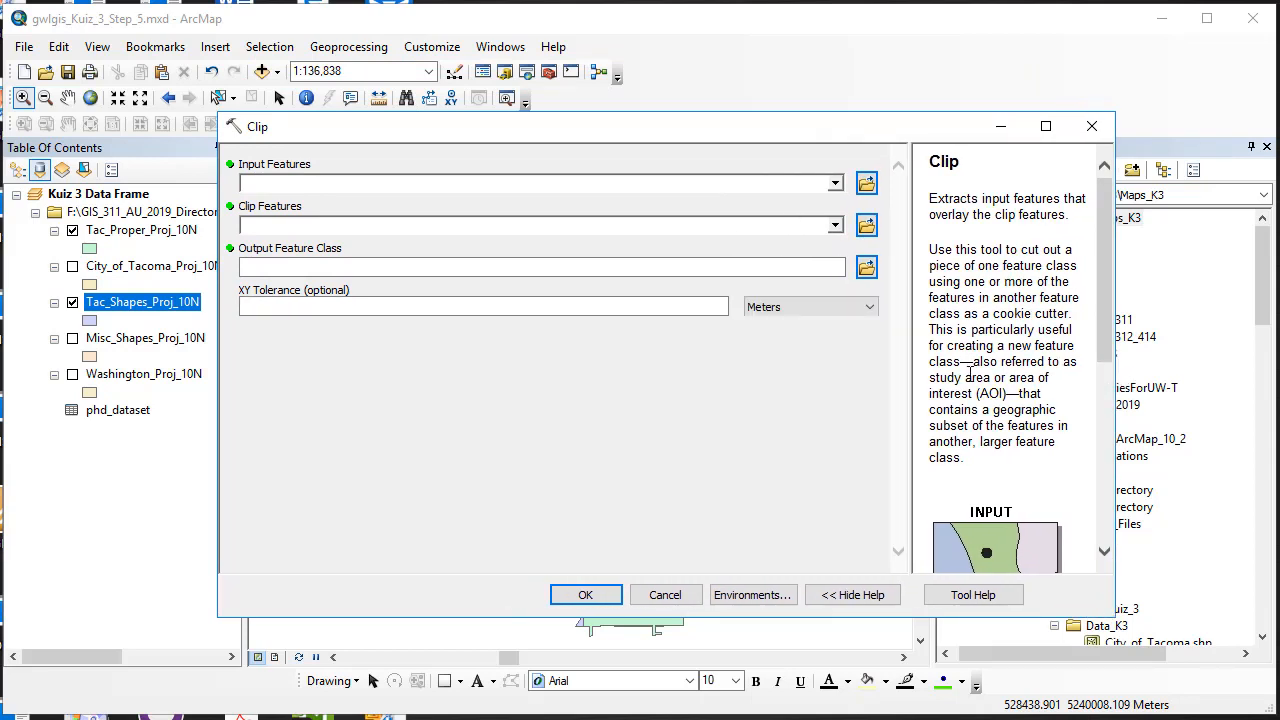
left_click_drag(903, 366, 857, 371)
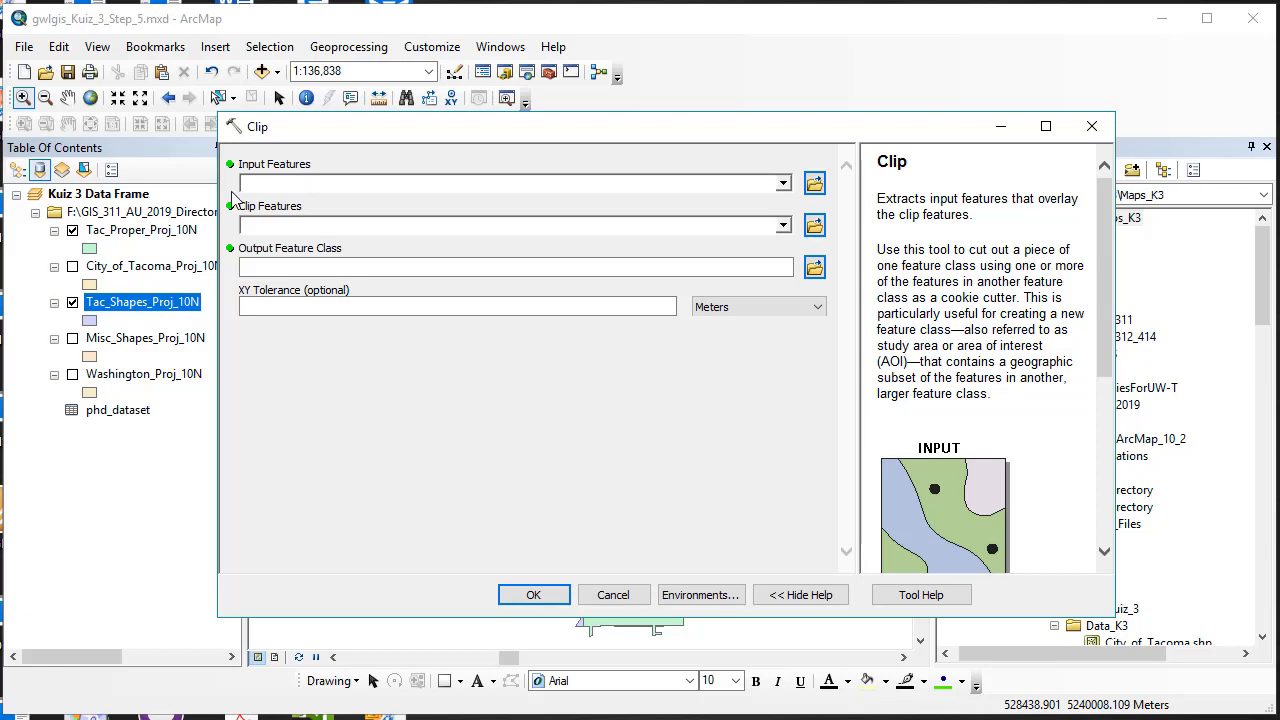
left_click_drag(1102, 242, 1102, 320)
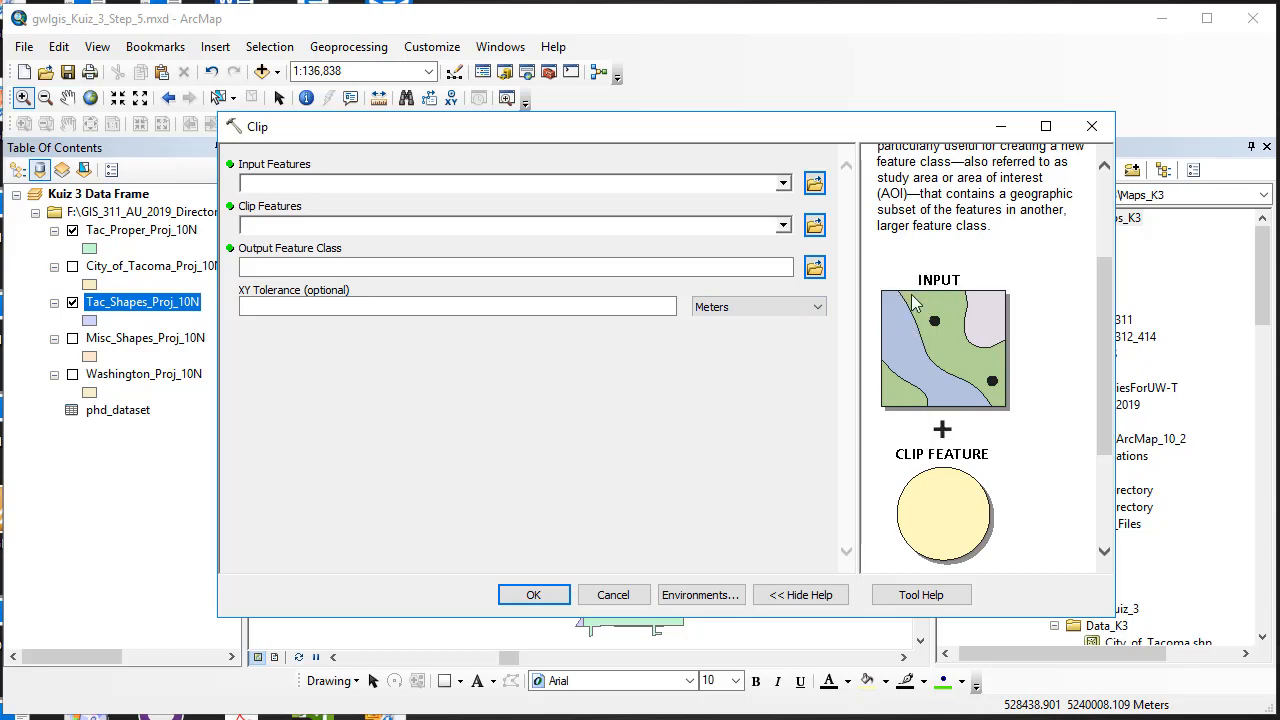
- Set the Clip input features to Tac_Shapes_Proj_10N and the clip features to Tac_Proper_Proj_10N
left_click(785, 186)
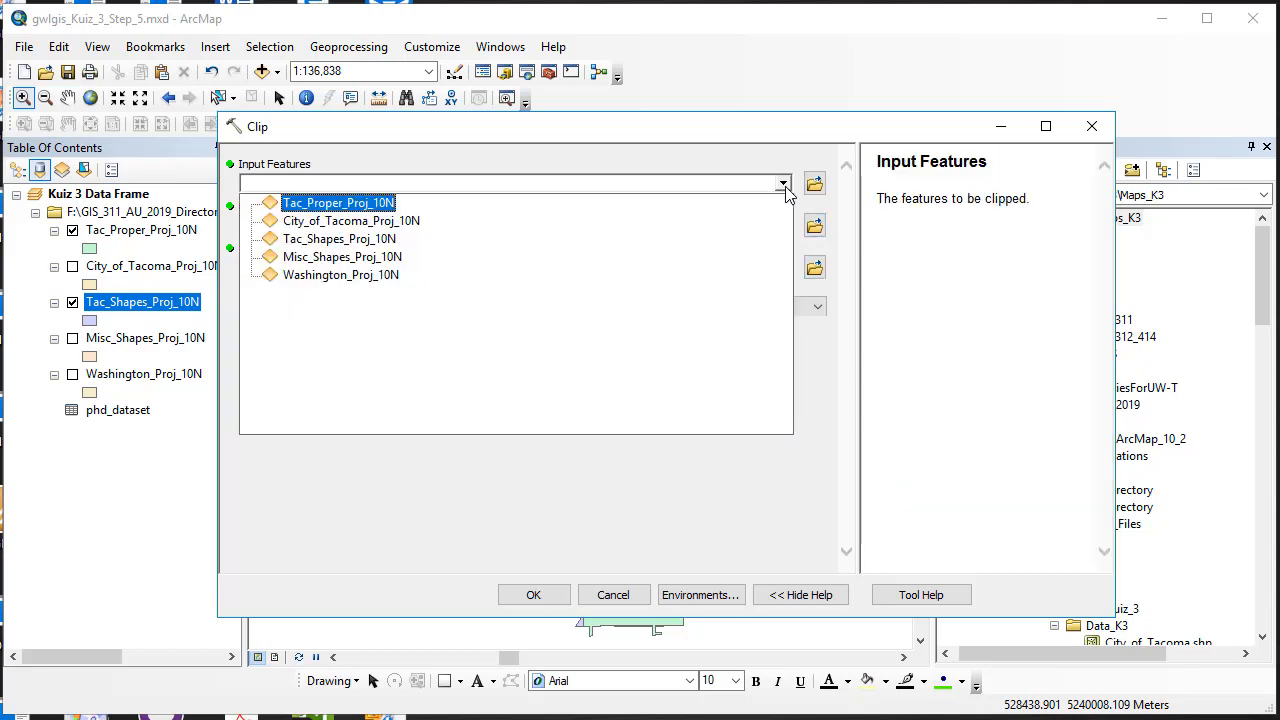
left_click(355, 240)
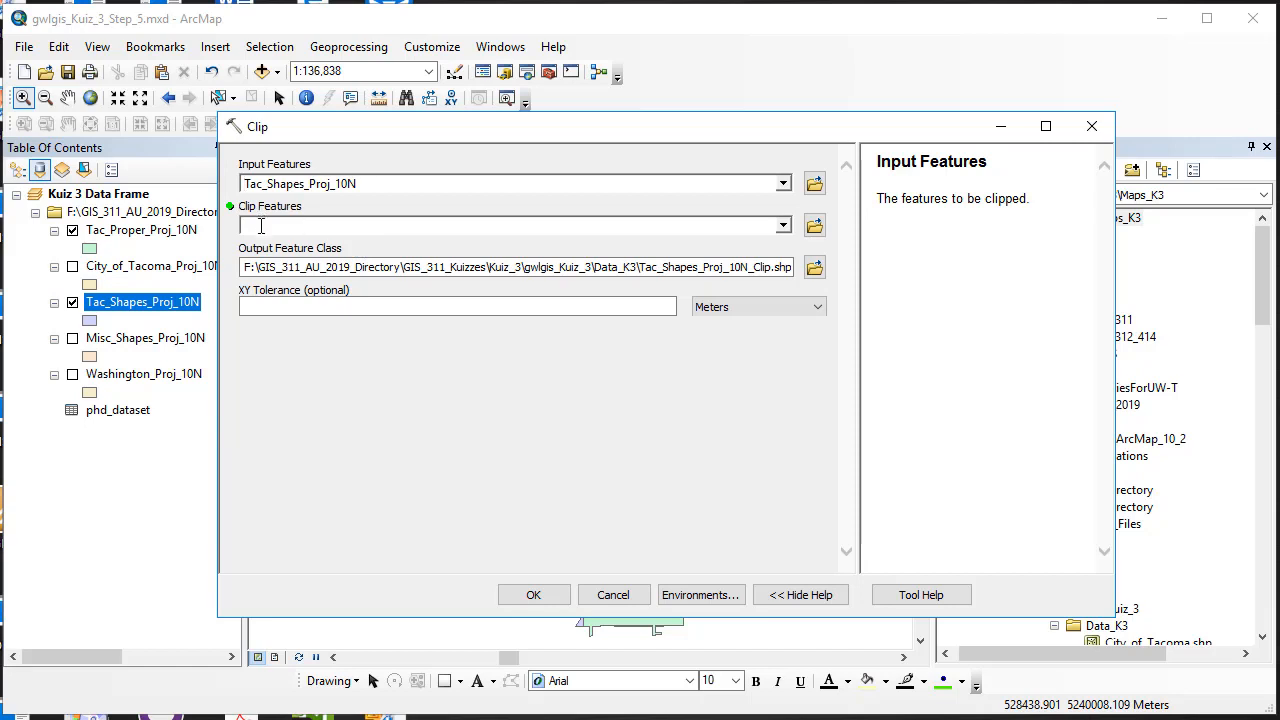
left_click(498, 229)
left_click(590, 384)
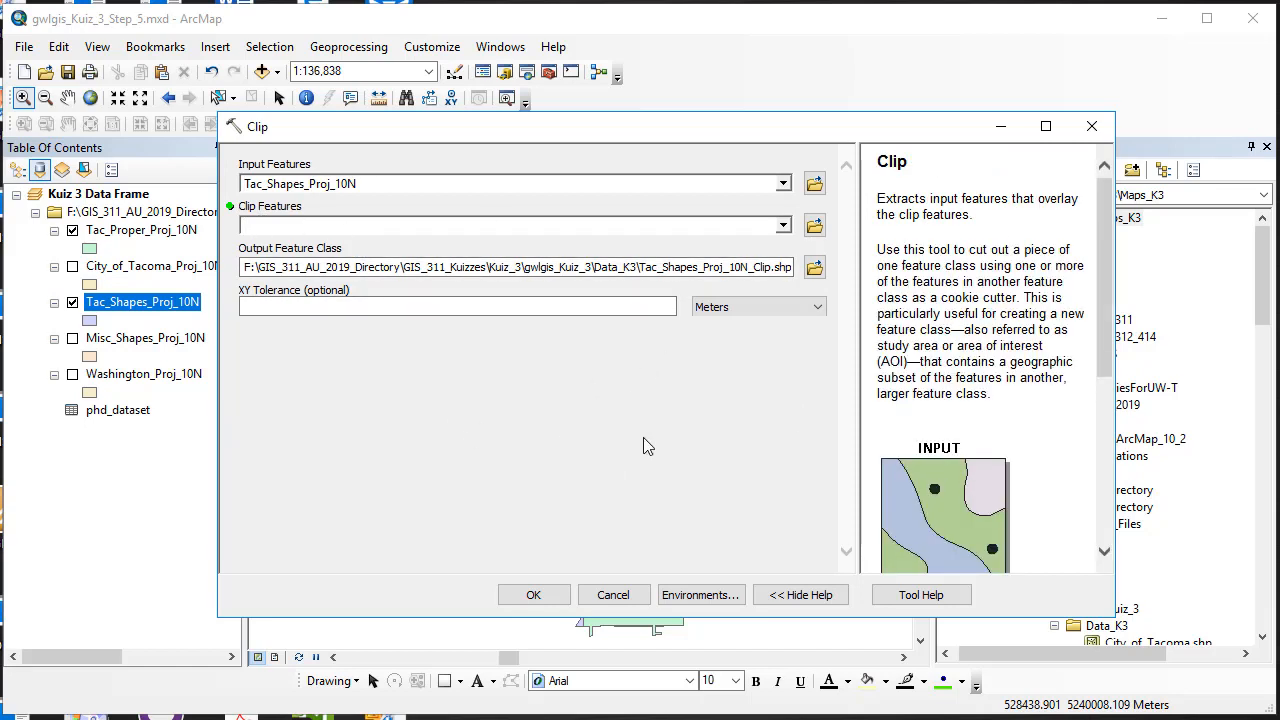
scroll(986, 386, "down", 4)
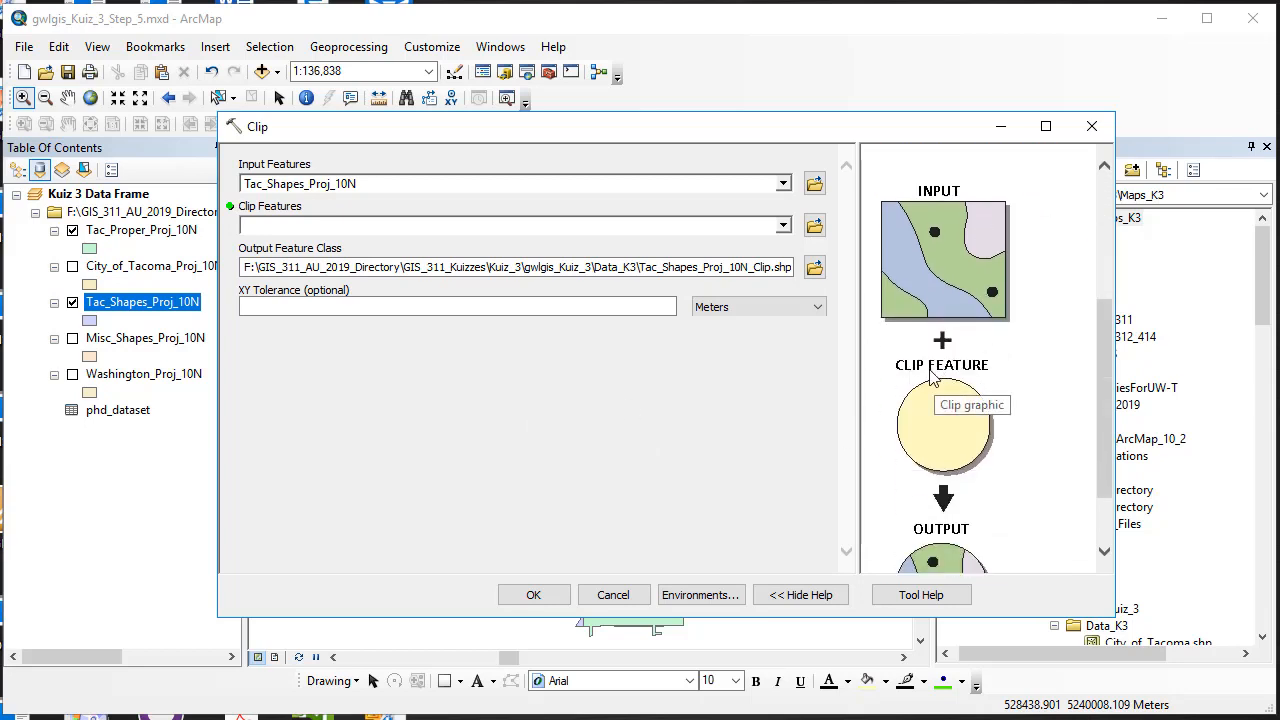
left_click(783, 225)
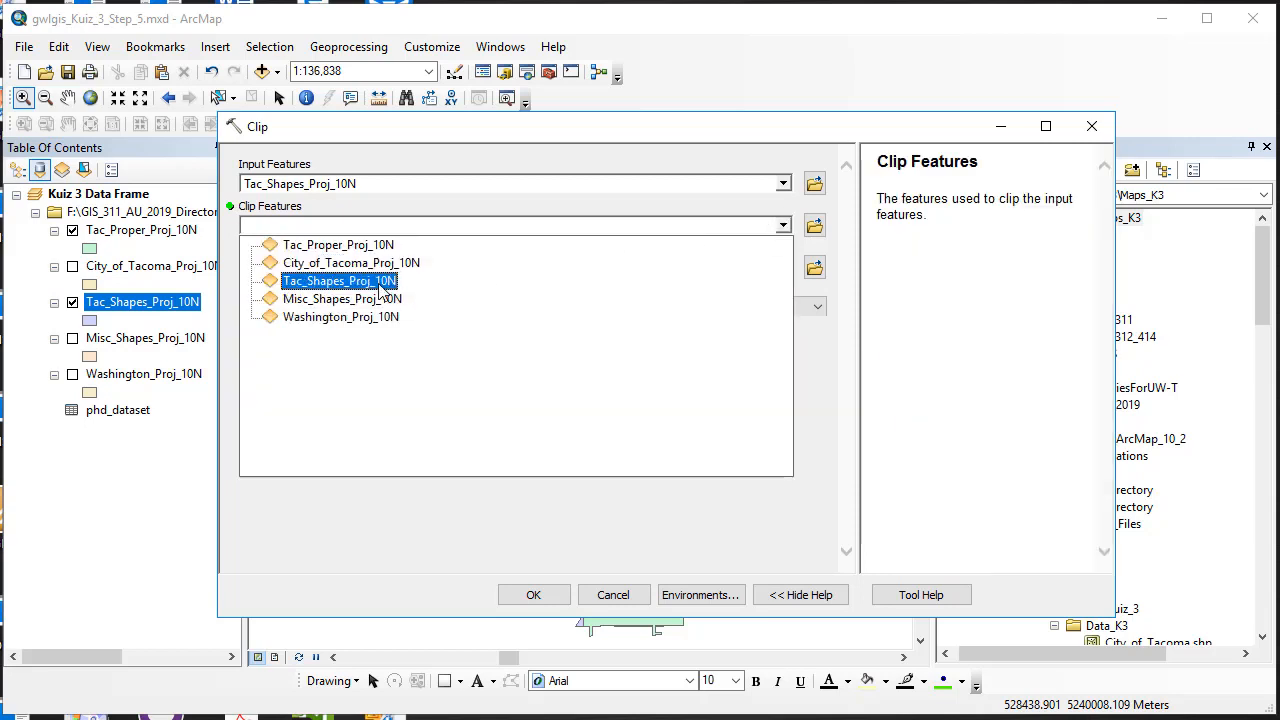
left_click(368, 248)
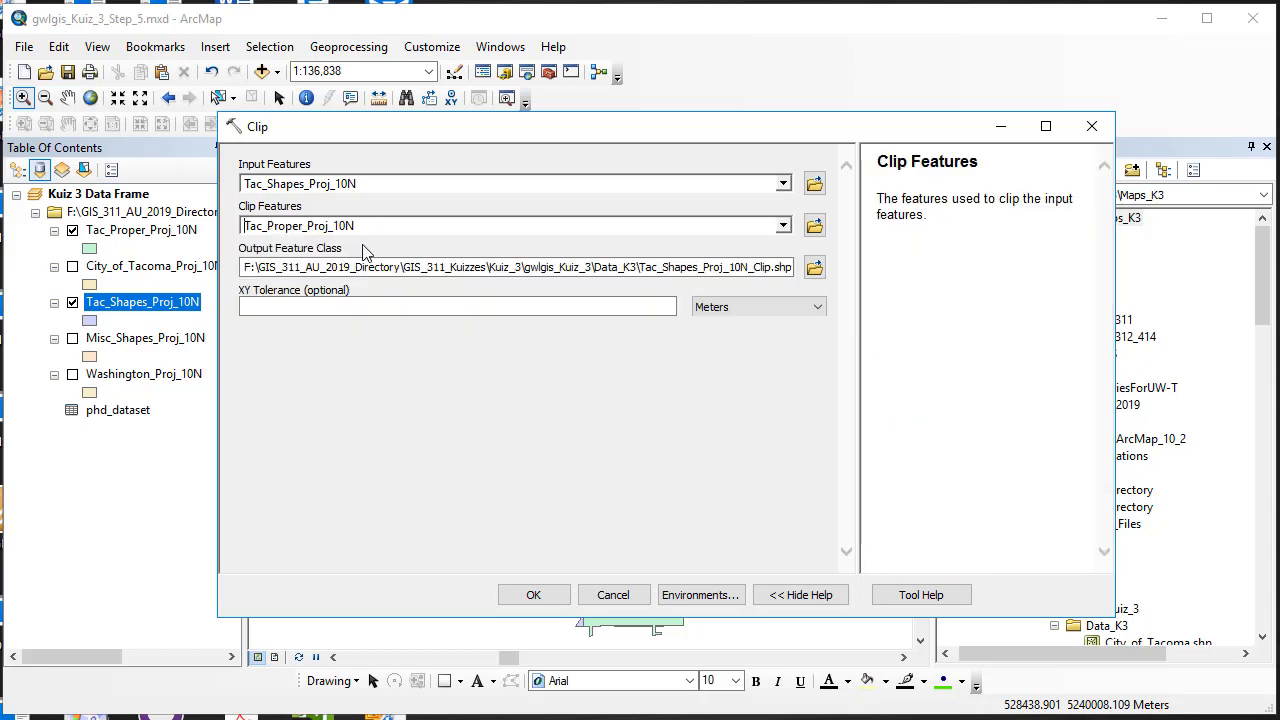
- Name the output feature class Tac_Shapes_Proj_10N_Clip.shp in the Data_K3 folder and run the clip
left_click(814, 270)
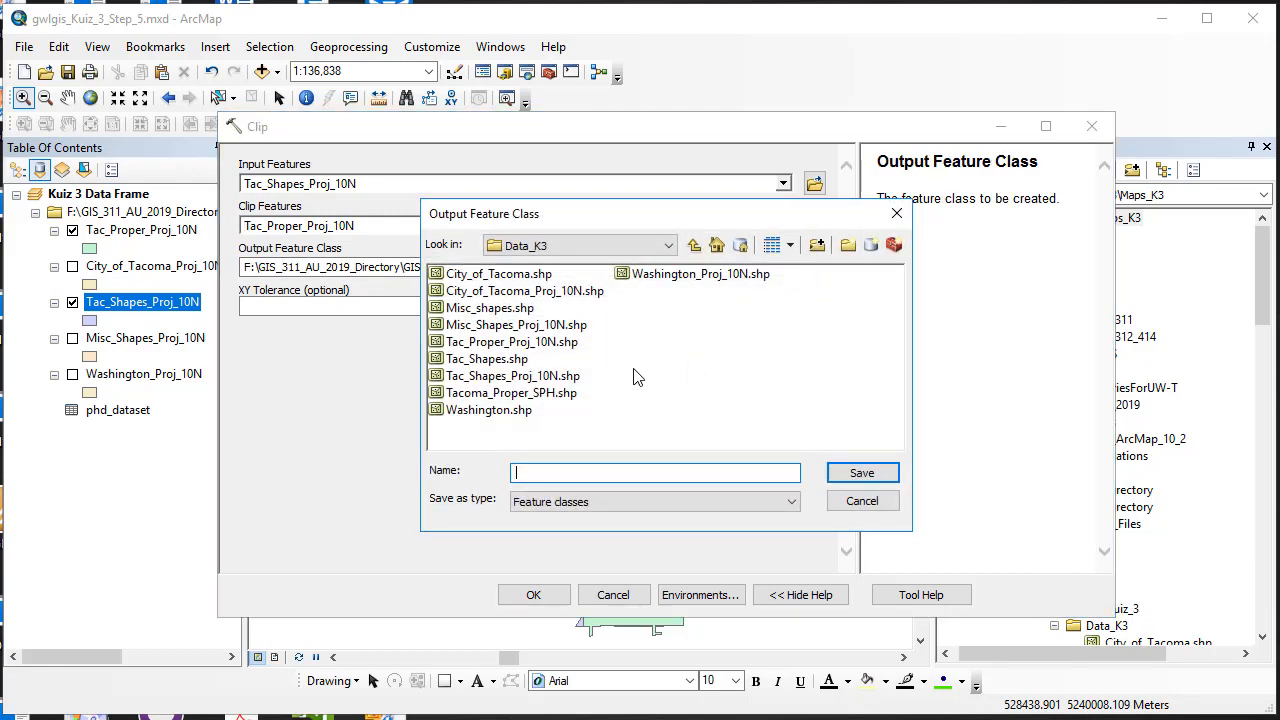
left_click(499, 380)
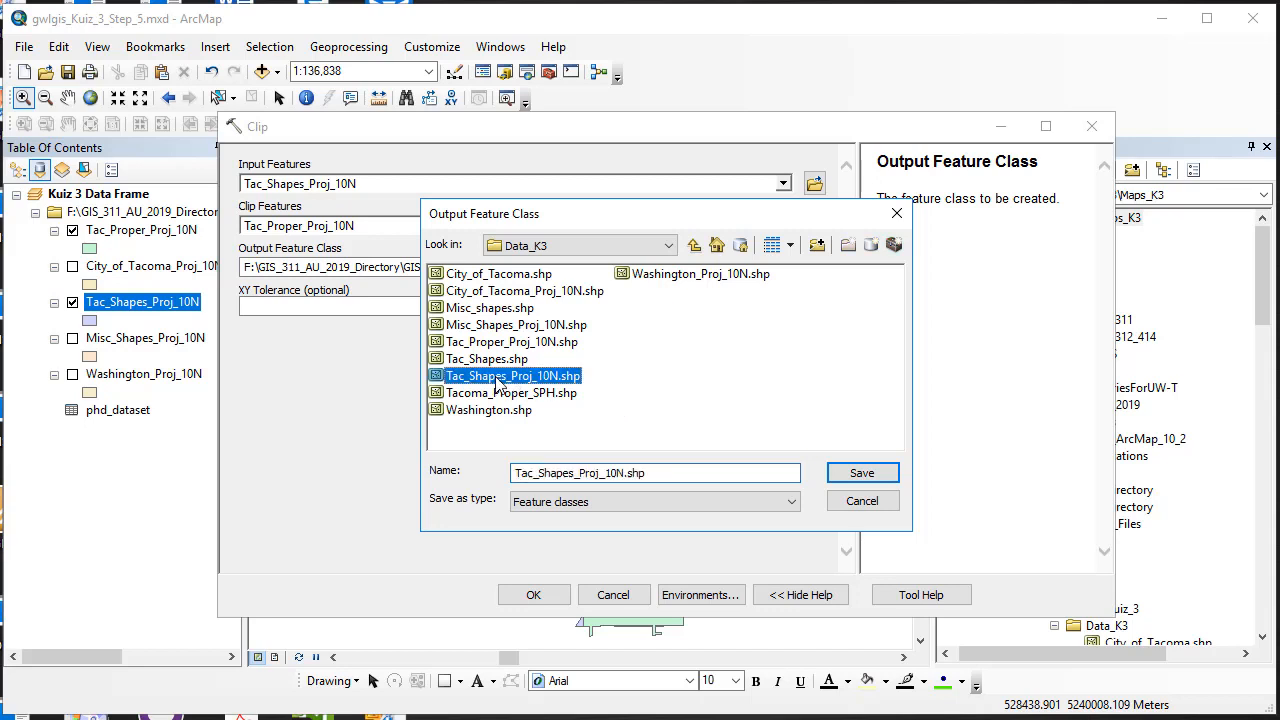
left_click(626, 476)
left_click_drag(626, 476, 581, 477)
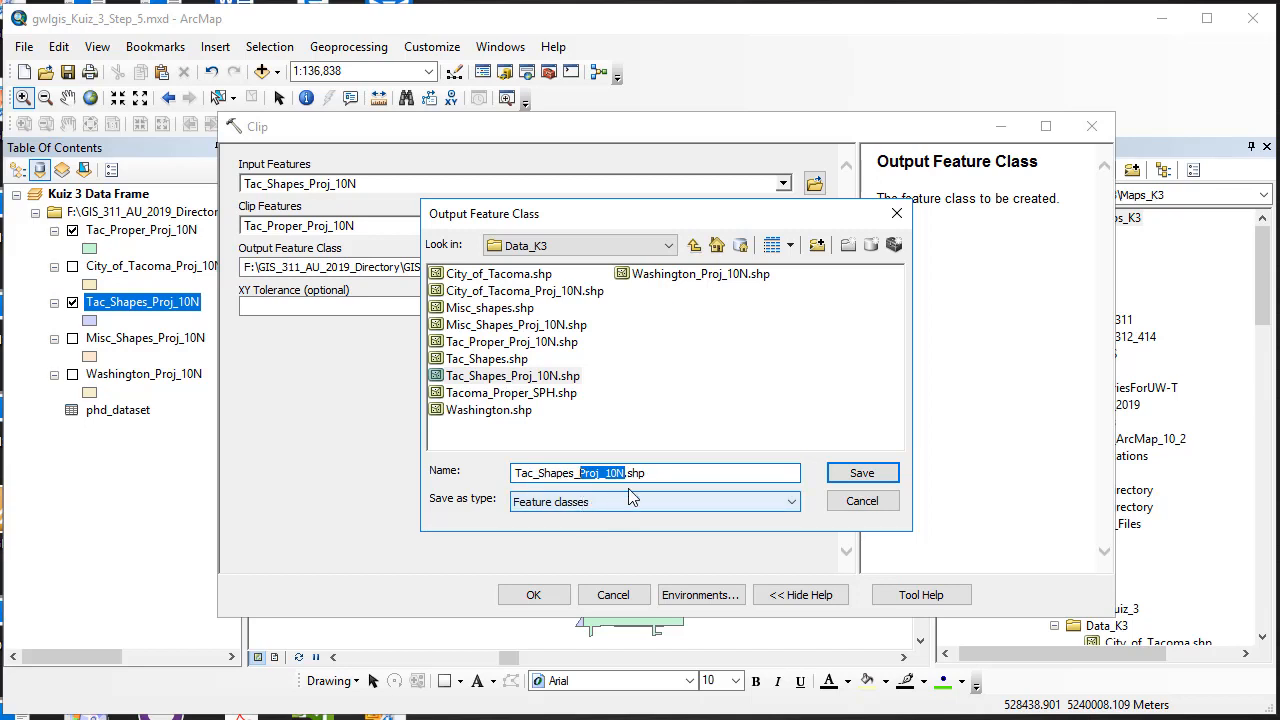
left_click(626, 474)
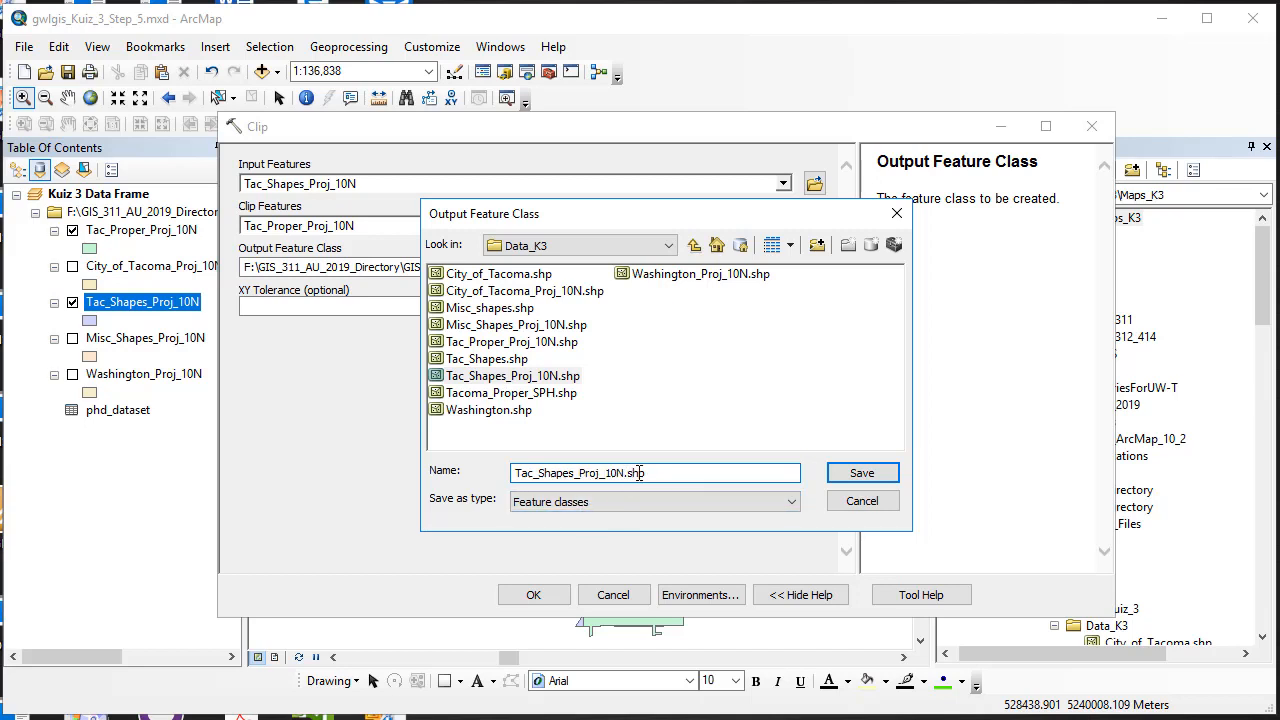
type("_Clip")
left_click(862, 473)
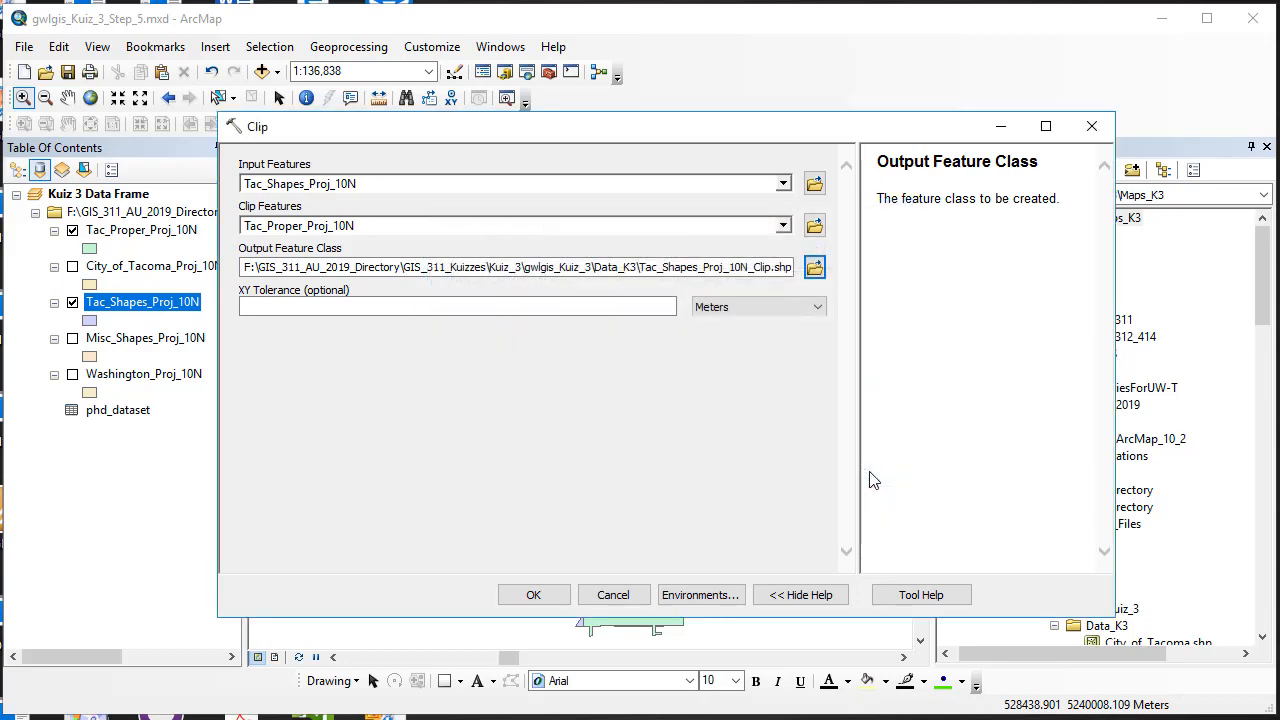
left_click(535, 595)
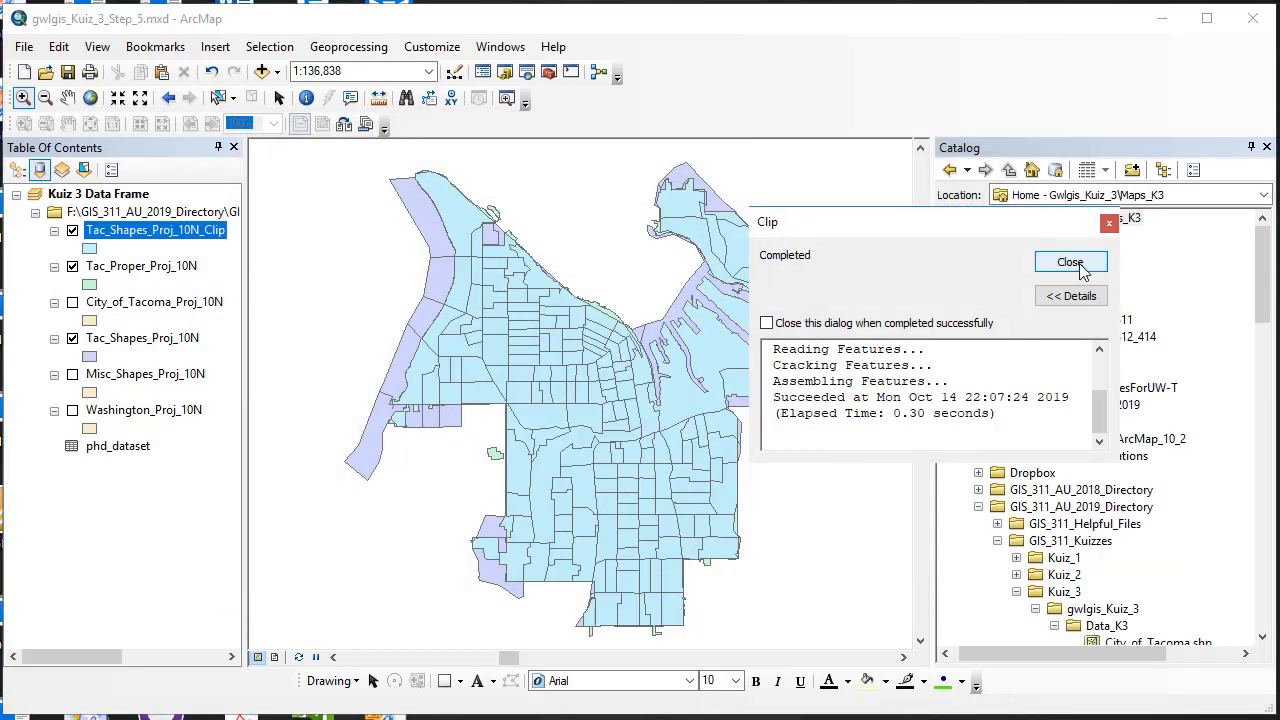
left_click(1070, 262)
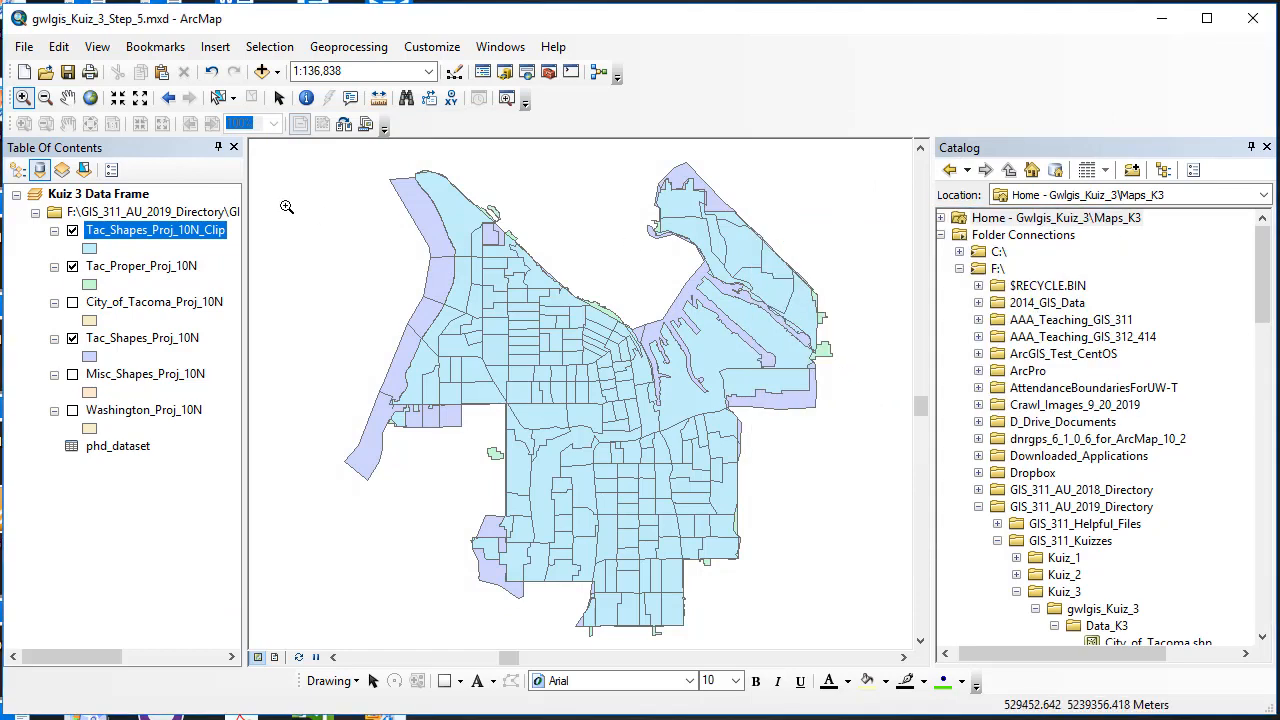
- Zoom to the Tac_Shapes_Proj_10N_Clip layer and hide the Tac_Proper_Proj_10N and Tac_Shapes_Proj_10N layers
right_click(168, 234)
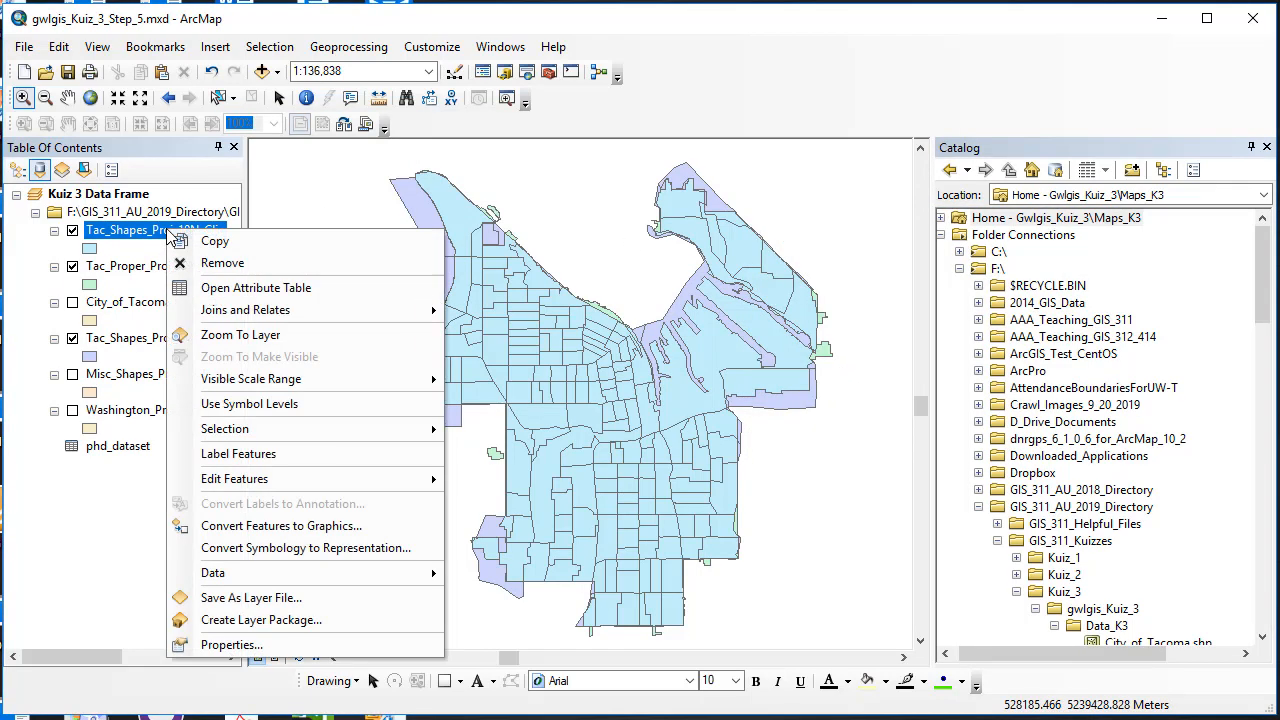
left_click(195, 332)
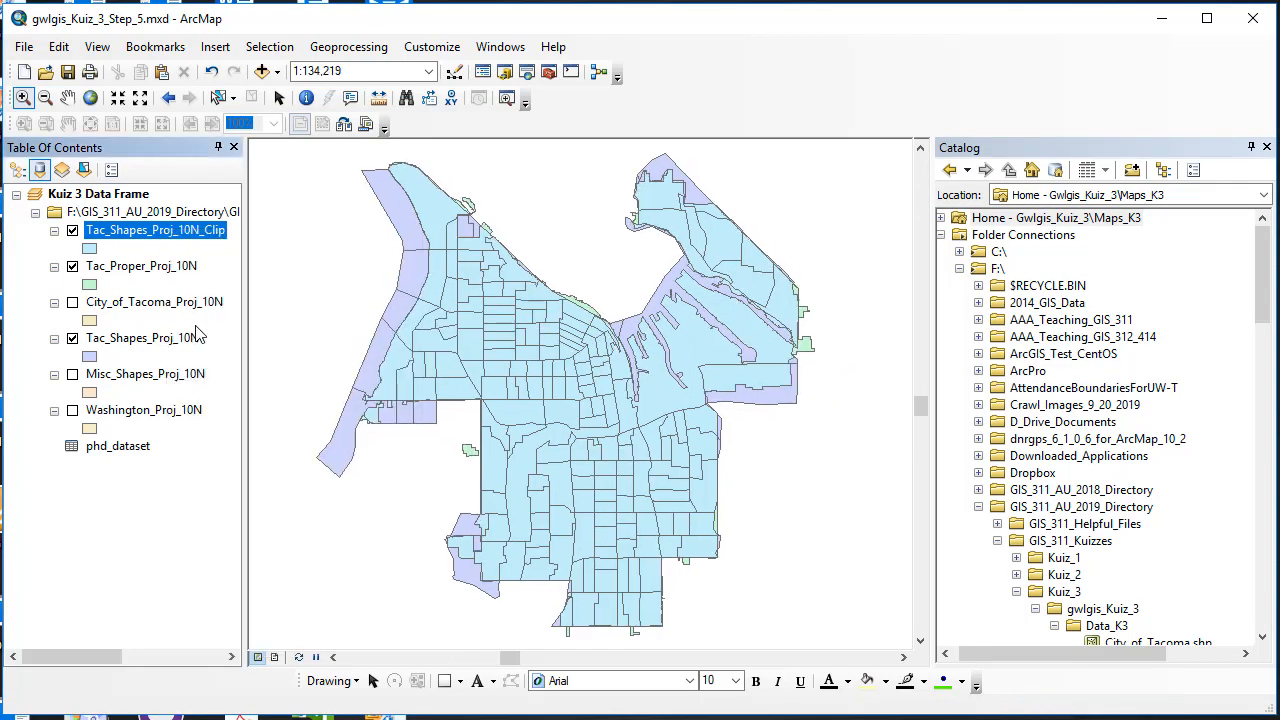
left_click(72, 266)
left_click(72, 338)
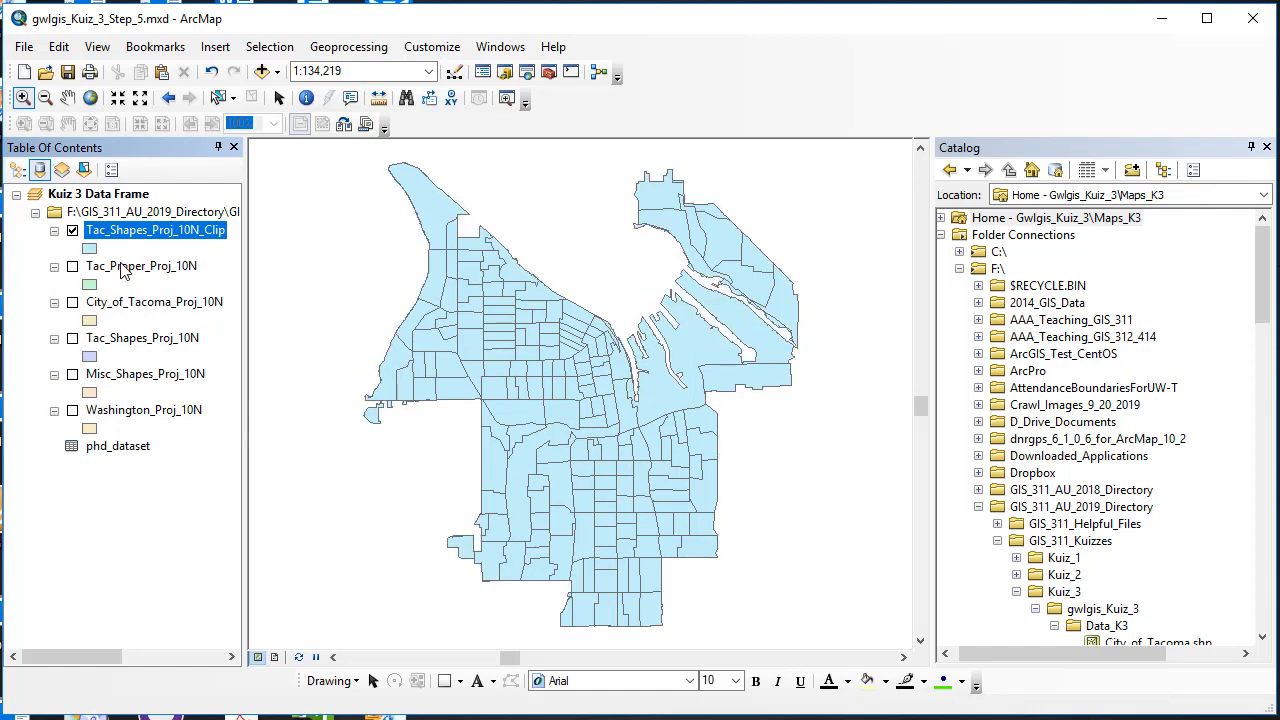
- Clear the coordinate system of the Kuiz 3 Data Frame
right_click(125, 198)
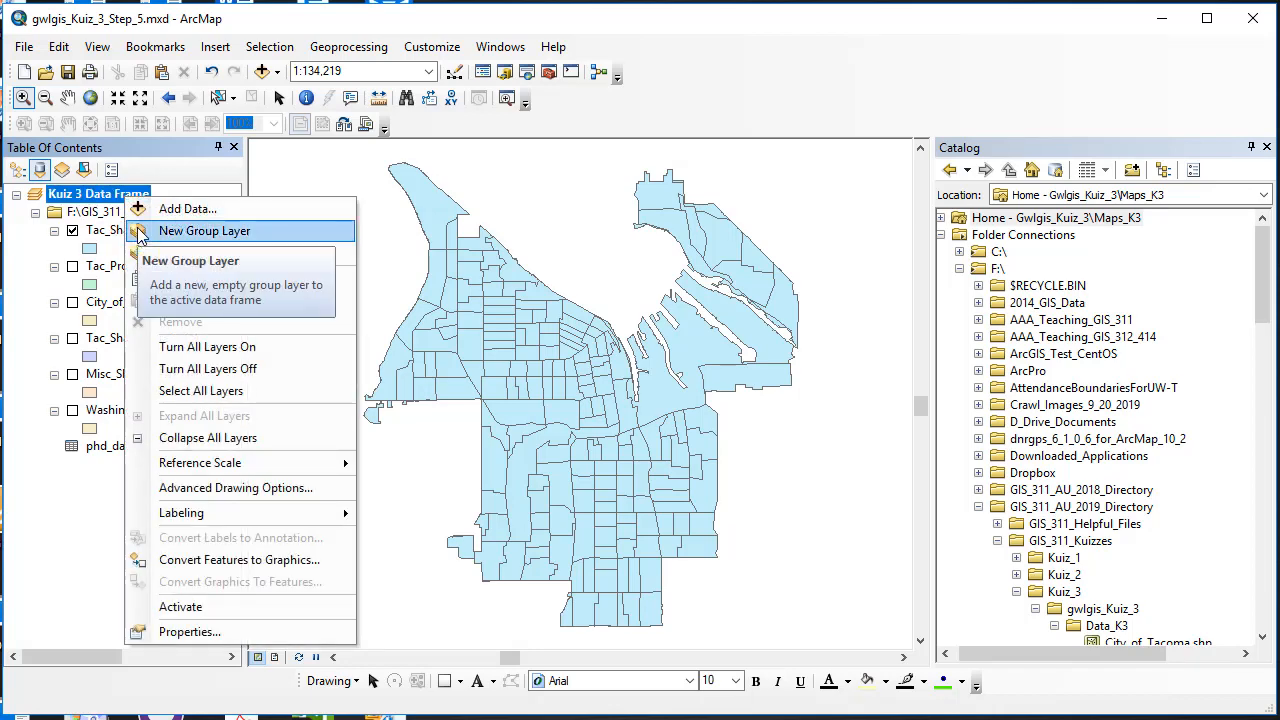
left_click(195, 630)
left_click(768, 156)
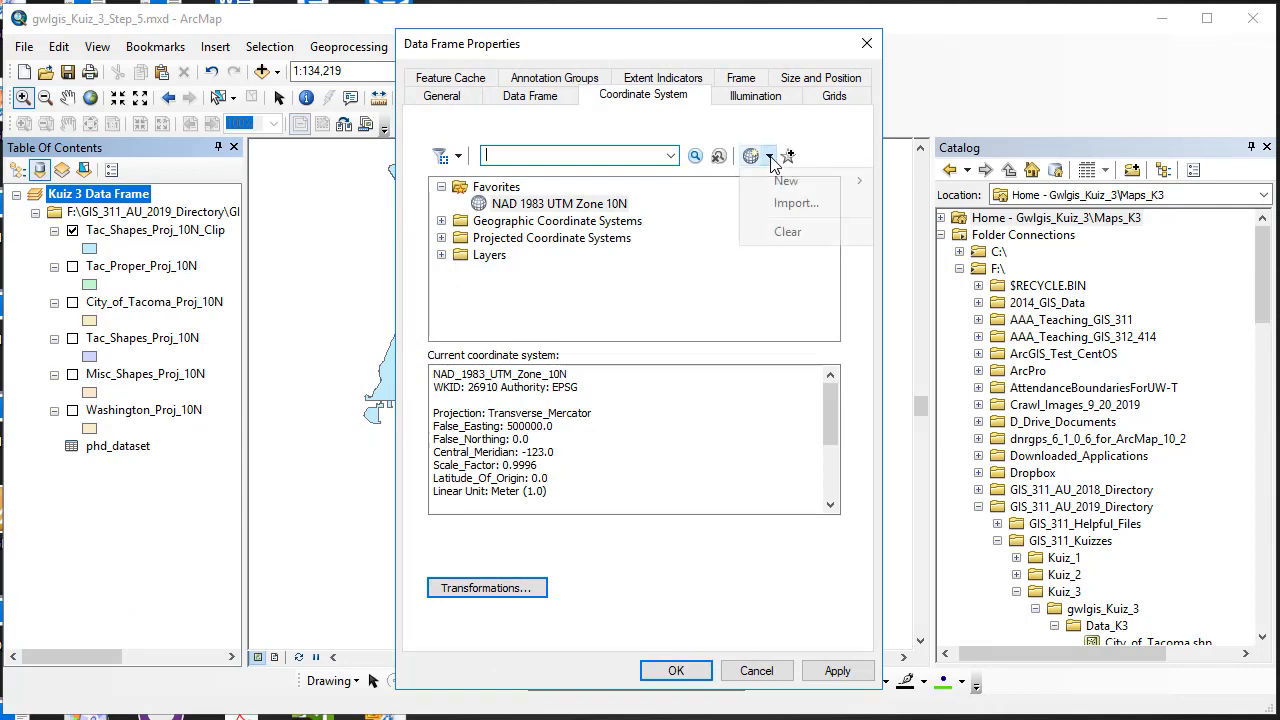
left_click(792, 231)
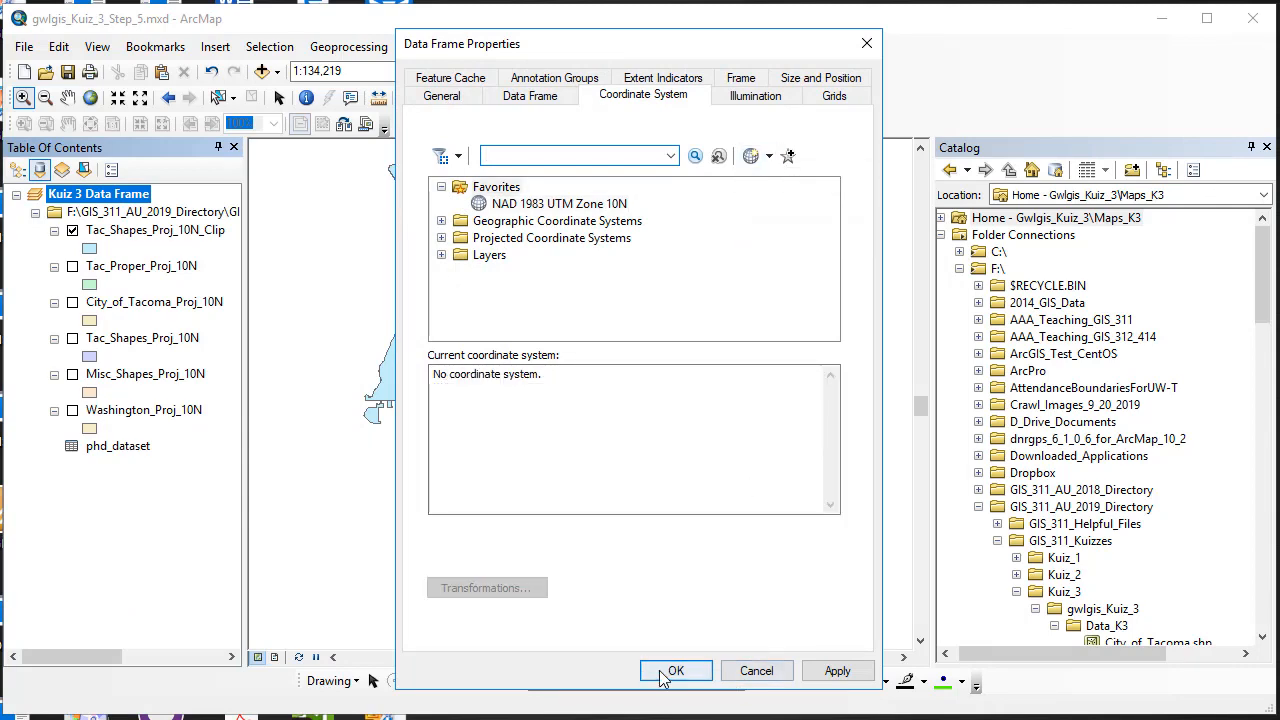
left_click(668, 672)
- Display the Tac_Proper_Proj_10N and City_of_Tacoma_Proj_10N layers beneath the clipped layer
left_click(72, 267)
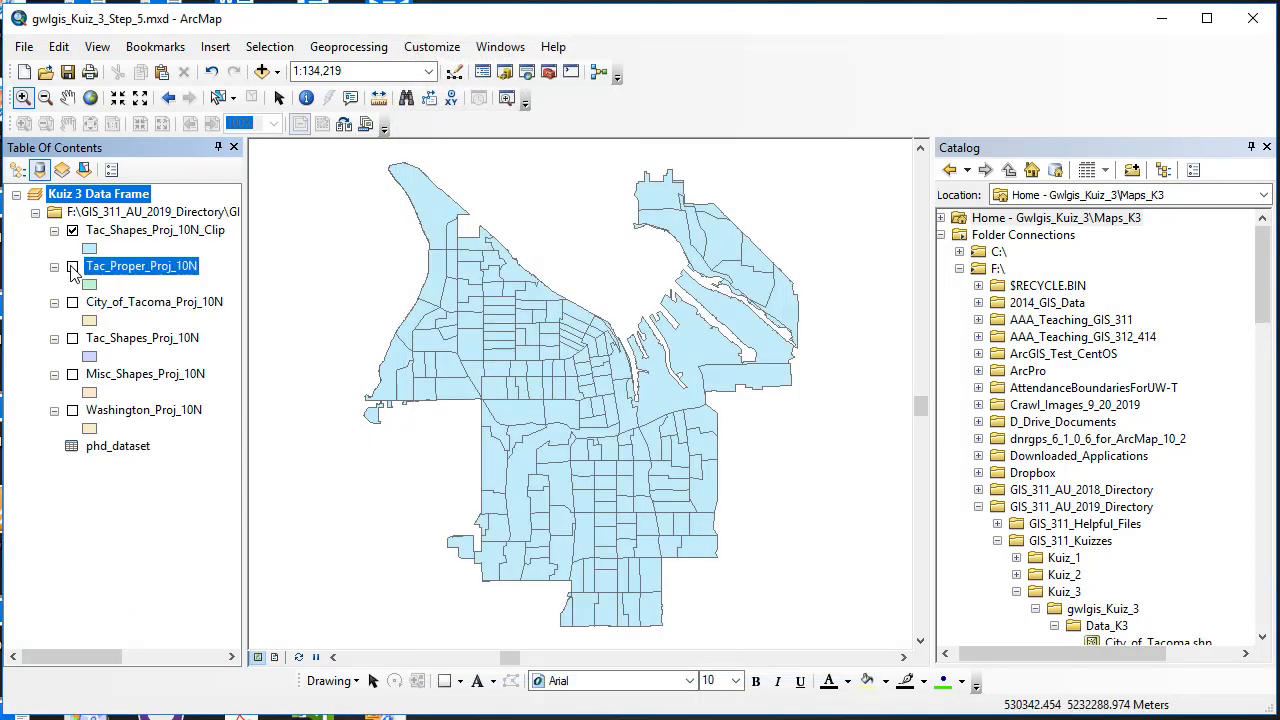
left_click(72, 267)
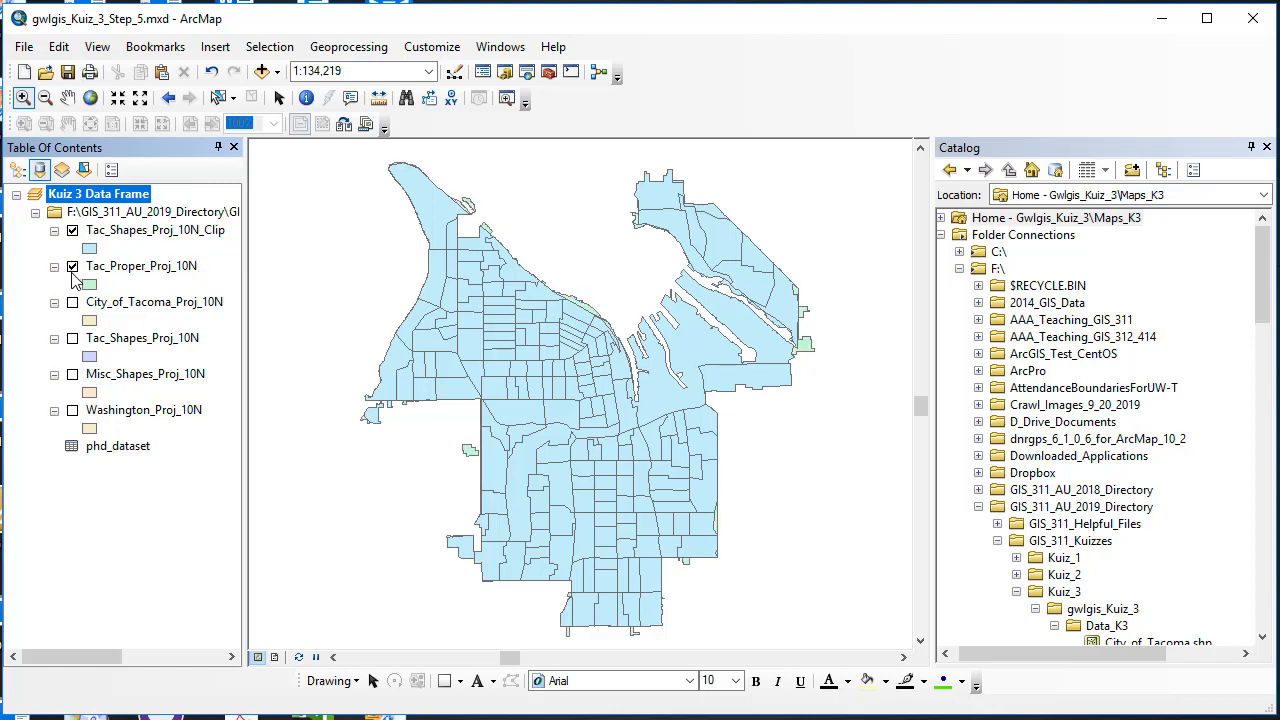
left_click(72, 303)
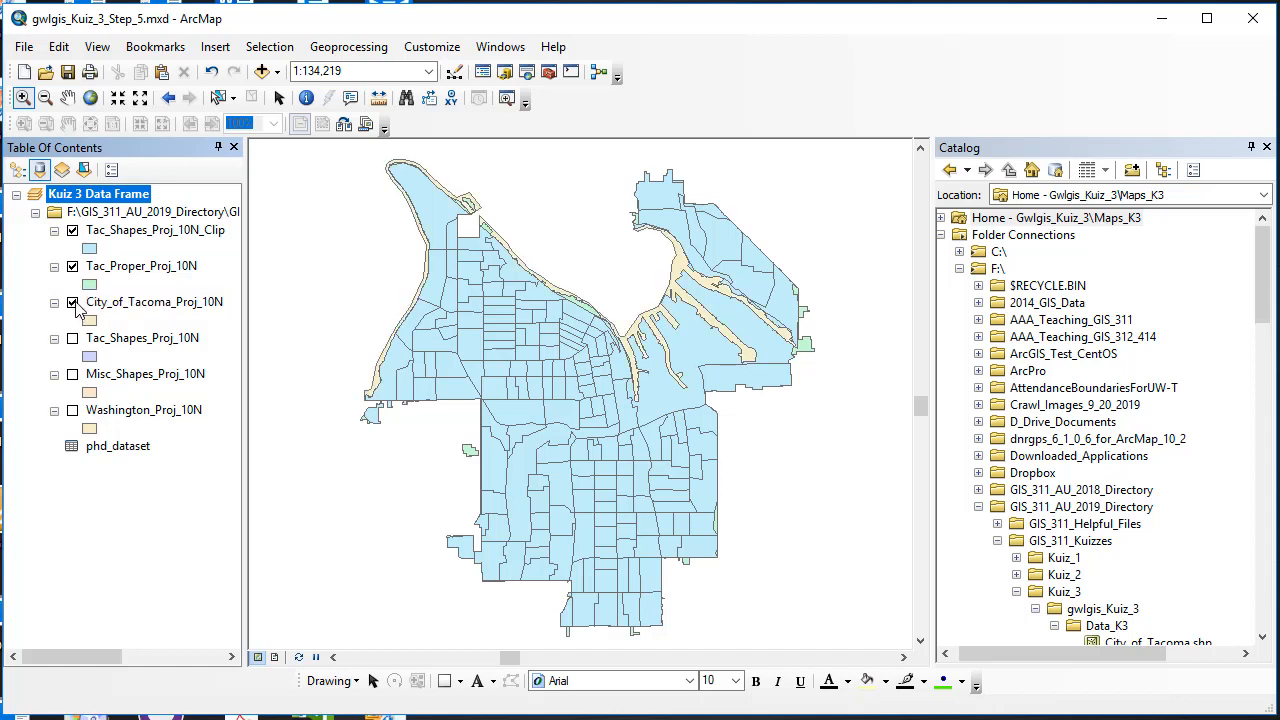
- Hide the City_of_Tacoma_Proj_10N layer and remove the unclipped Tac_Shapes_Proj_10N layer from the data frame
left_click(72, 303)
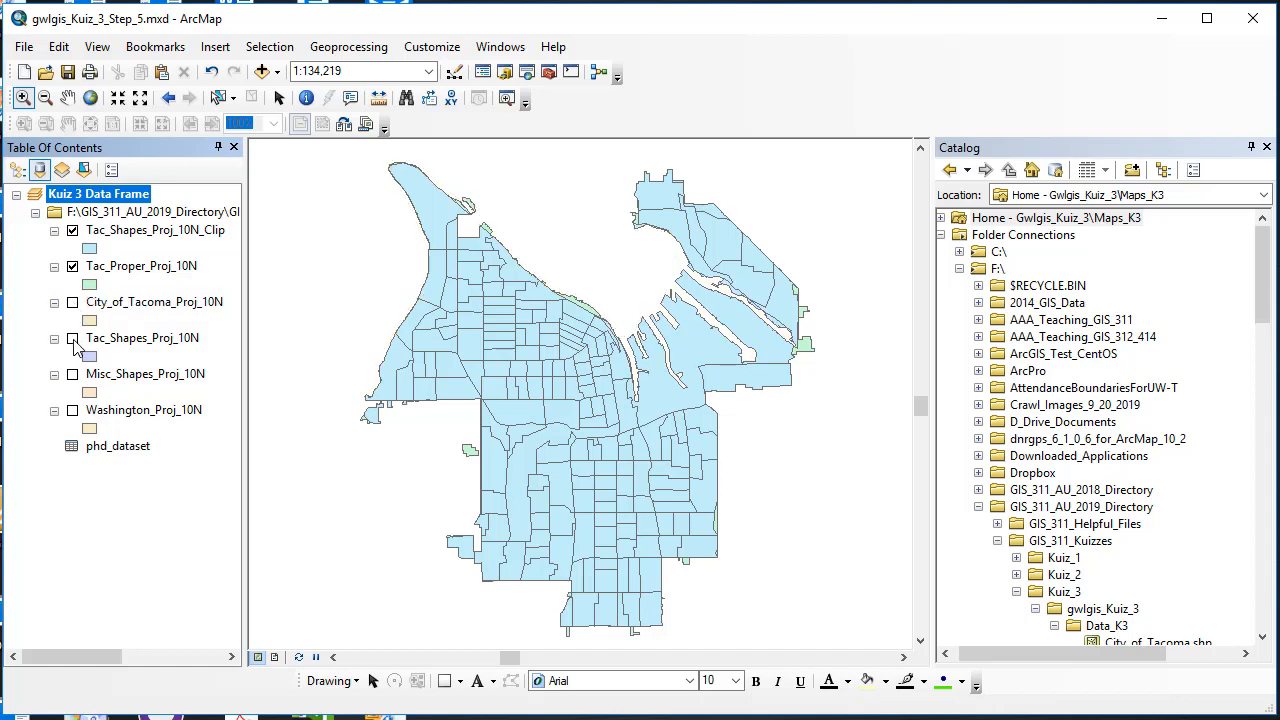
left_click(72, 339)
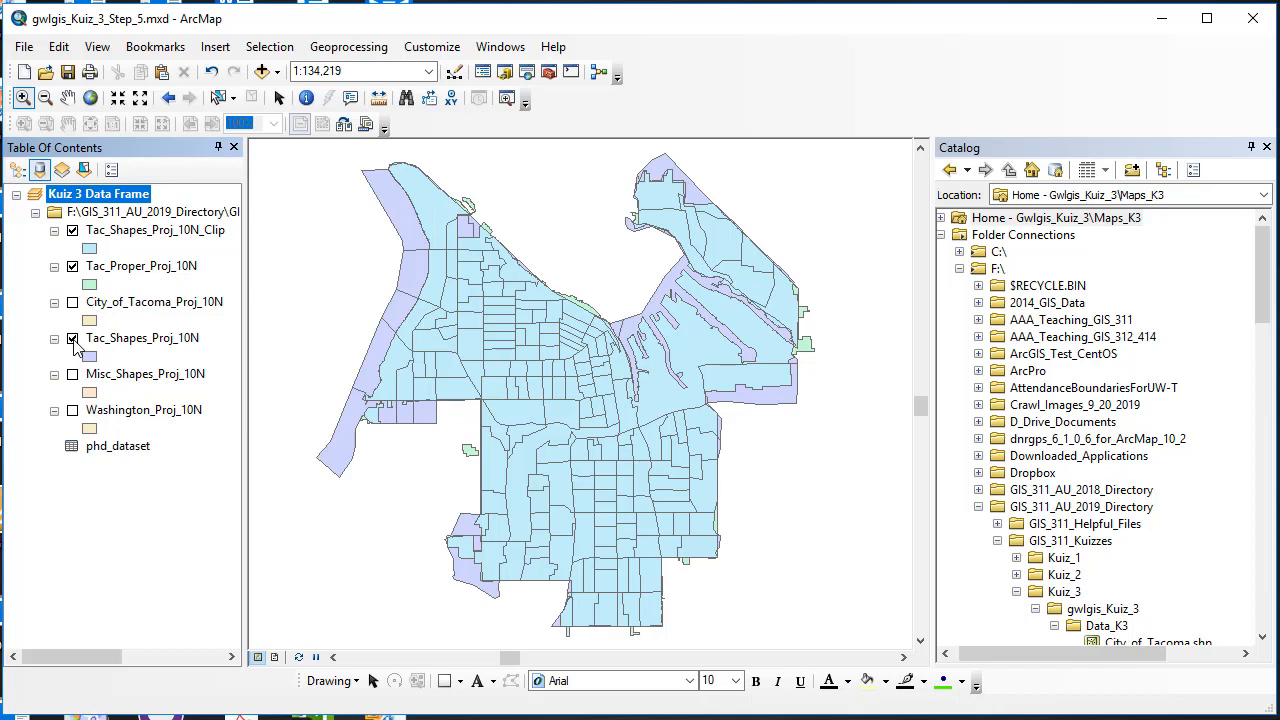
right_click(121, 340)
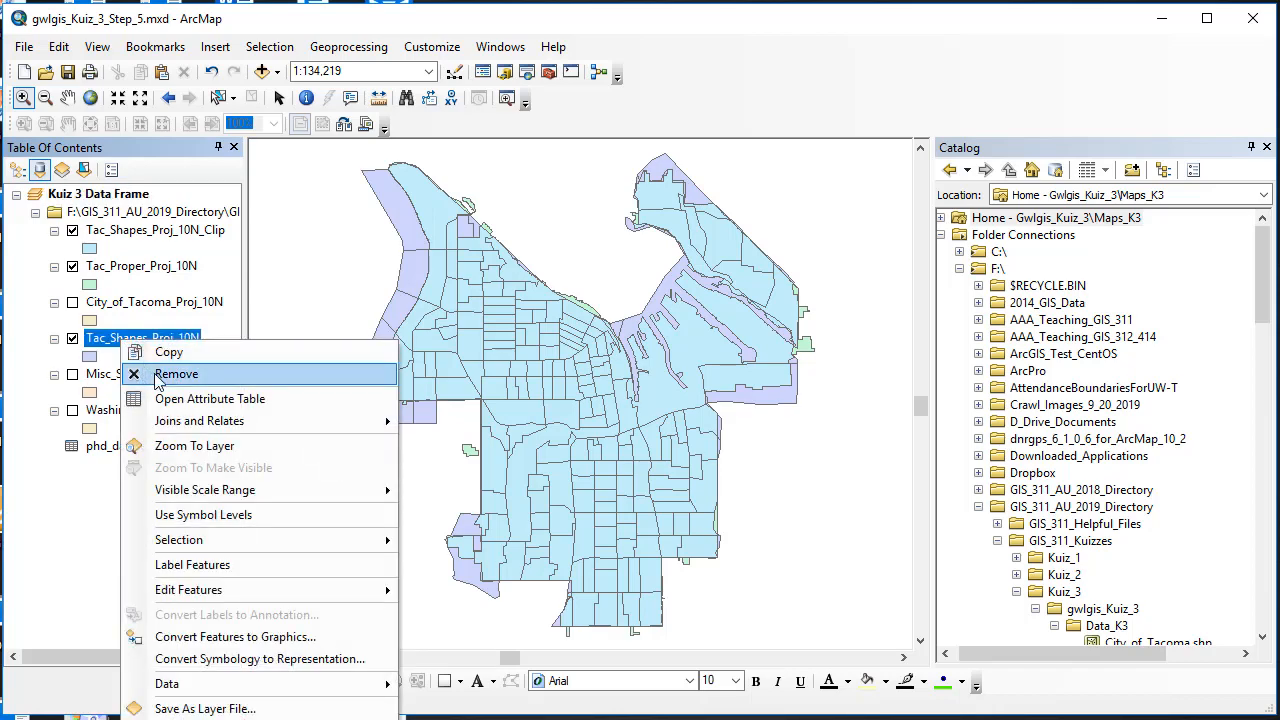
left_click(157, 376)
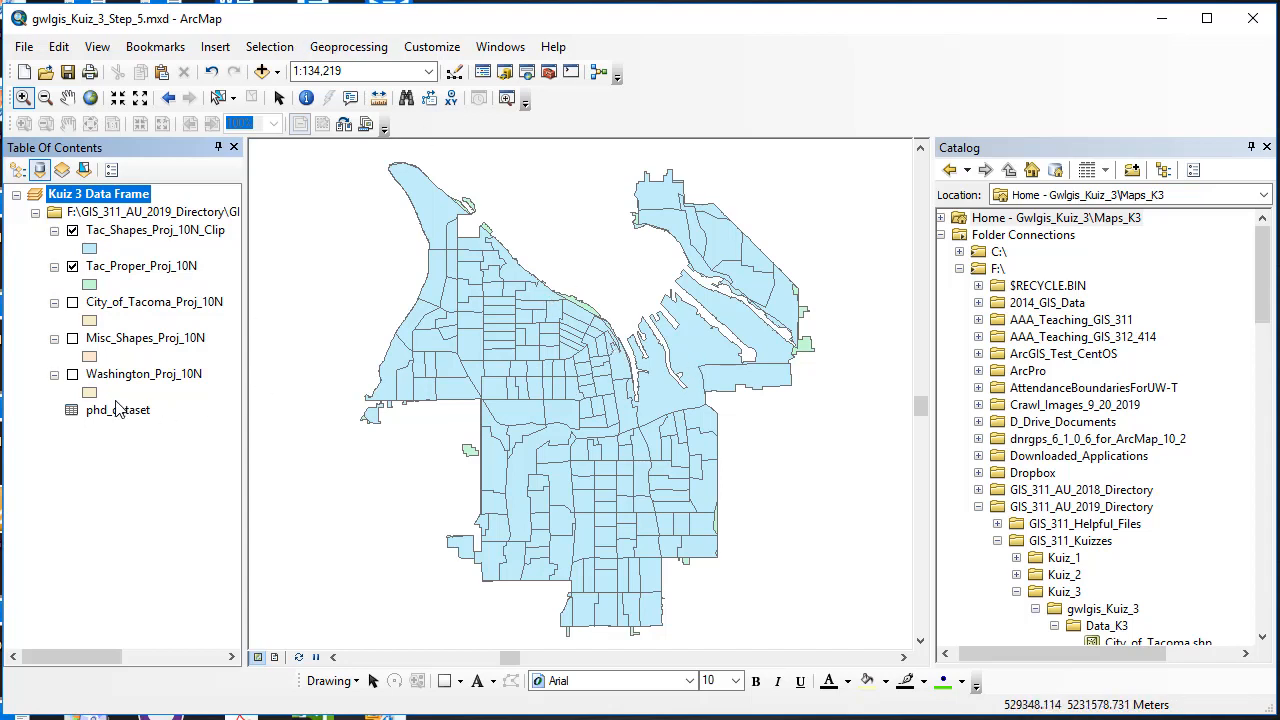
- Display Tac_Proper_Proj_10N over City_of_Tacoma_Proj_10N with the Tac_Shapes_Proj_10N_Clip layer hidden, to compare the two boundaries
left_click(72, 303)
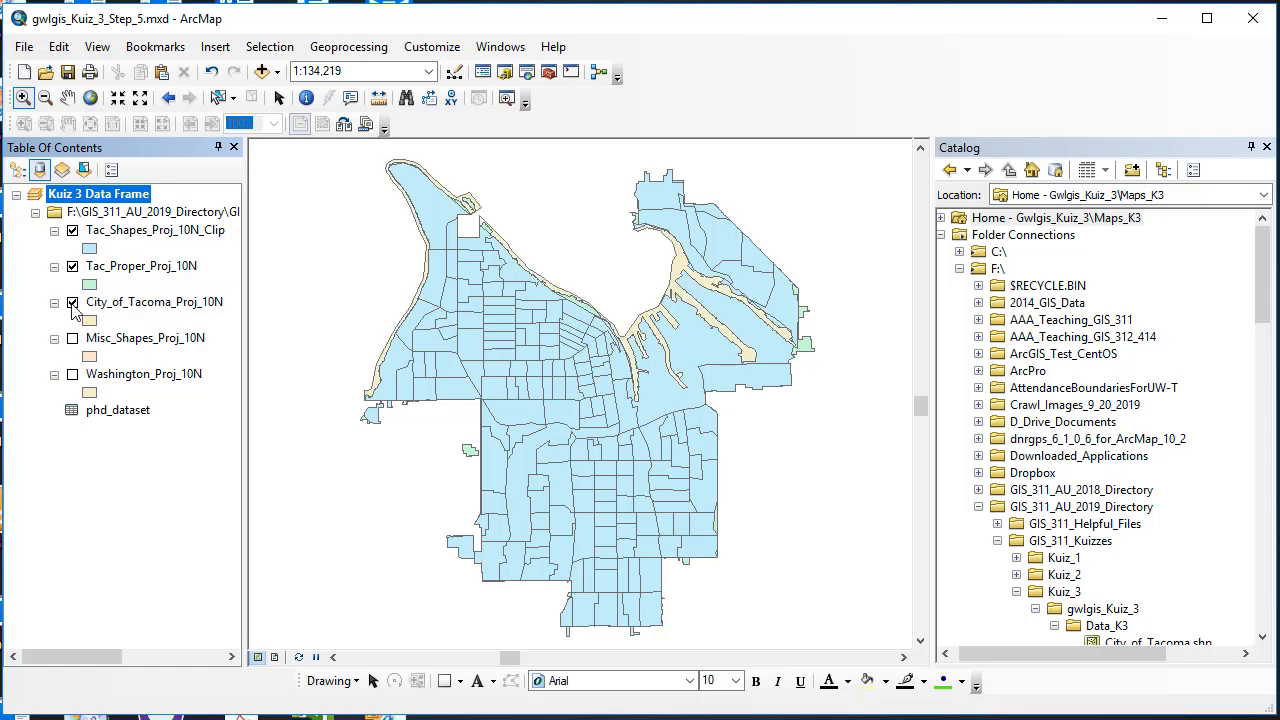
left_click(72, 267)
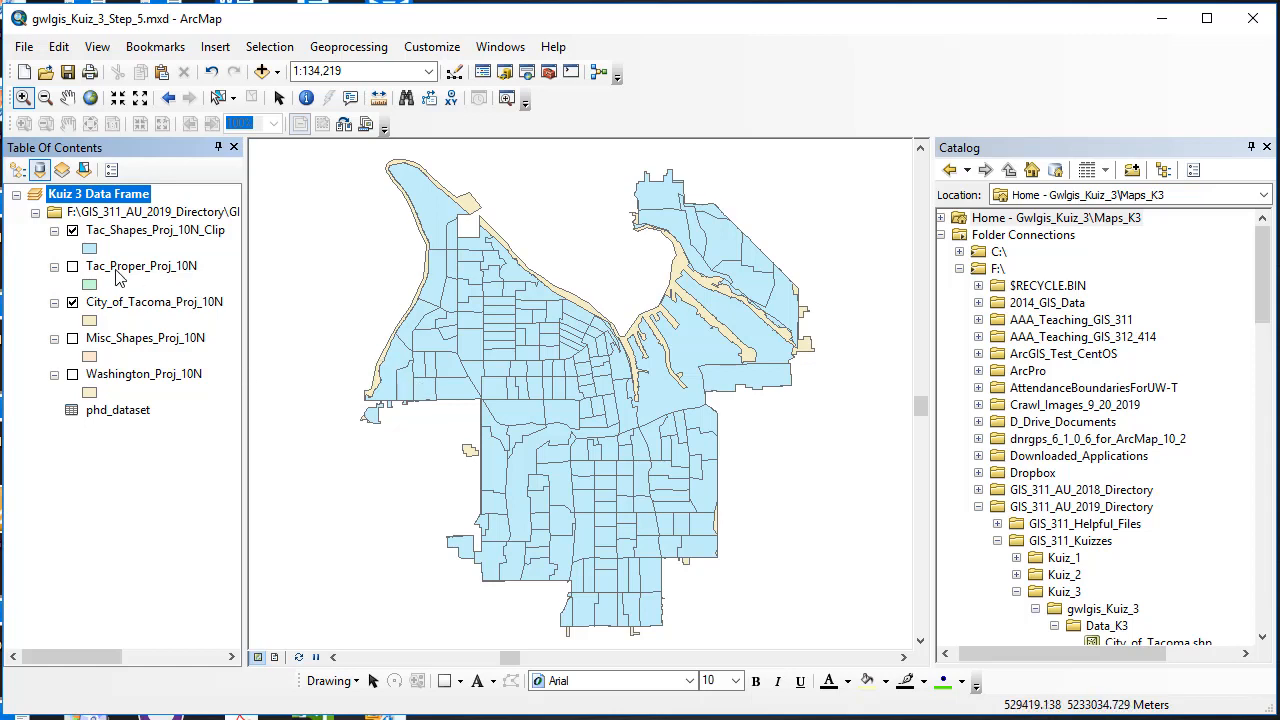
left_click(72, 267)
left_click(72, 267)
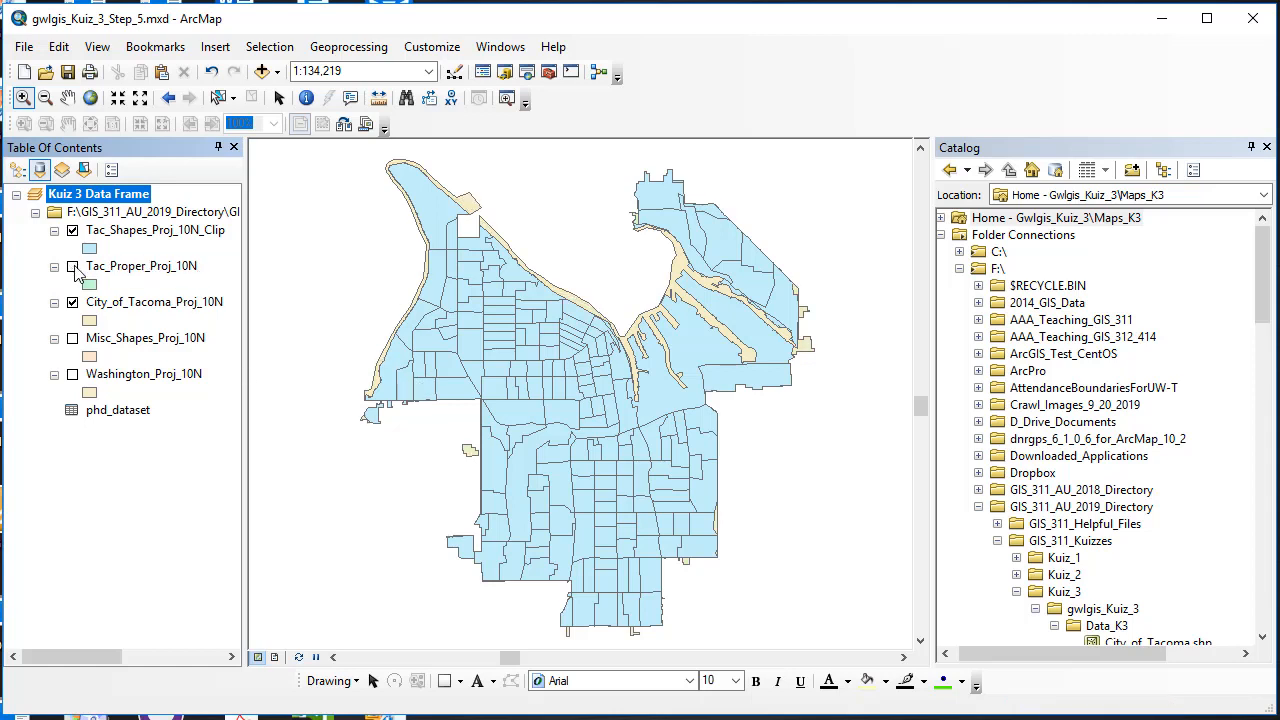
left_click(72, 267)
left_click(72, 230)
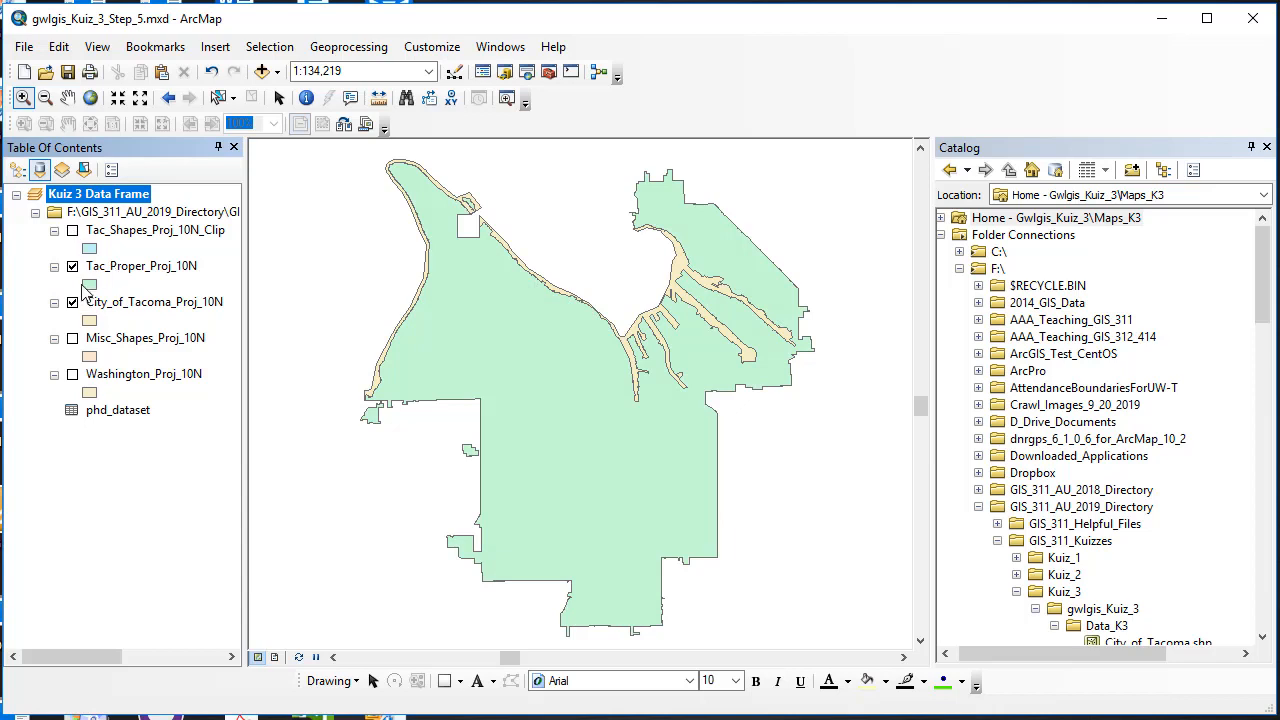
- Set up a Clip with City_of_Tacoma_Proj_10N as the input features and Tac_Proper_Proj_10N as the clip features
left_click(349, 47)
left_click(348, 91)
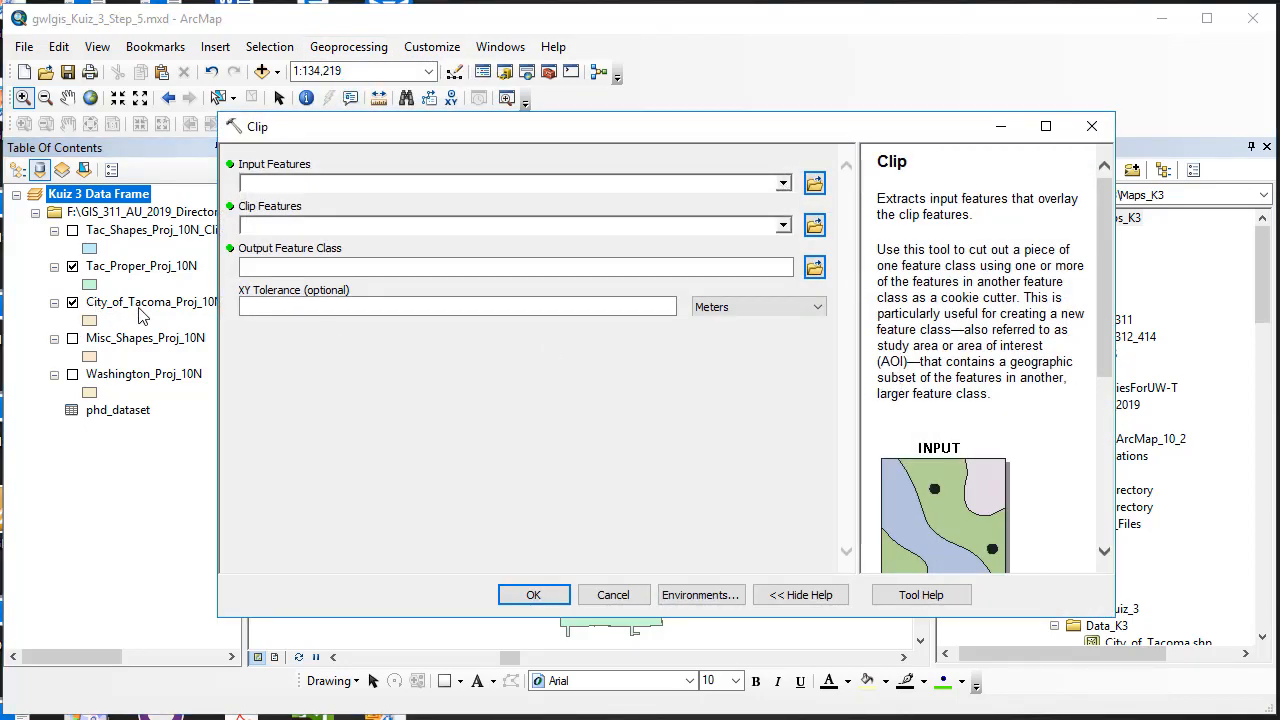
left_click(782, 184)
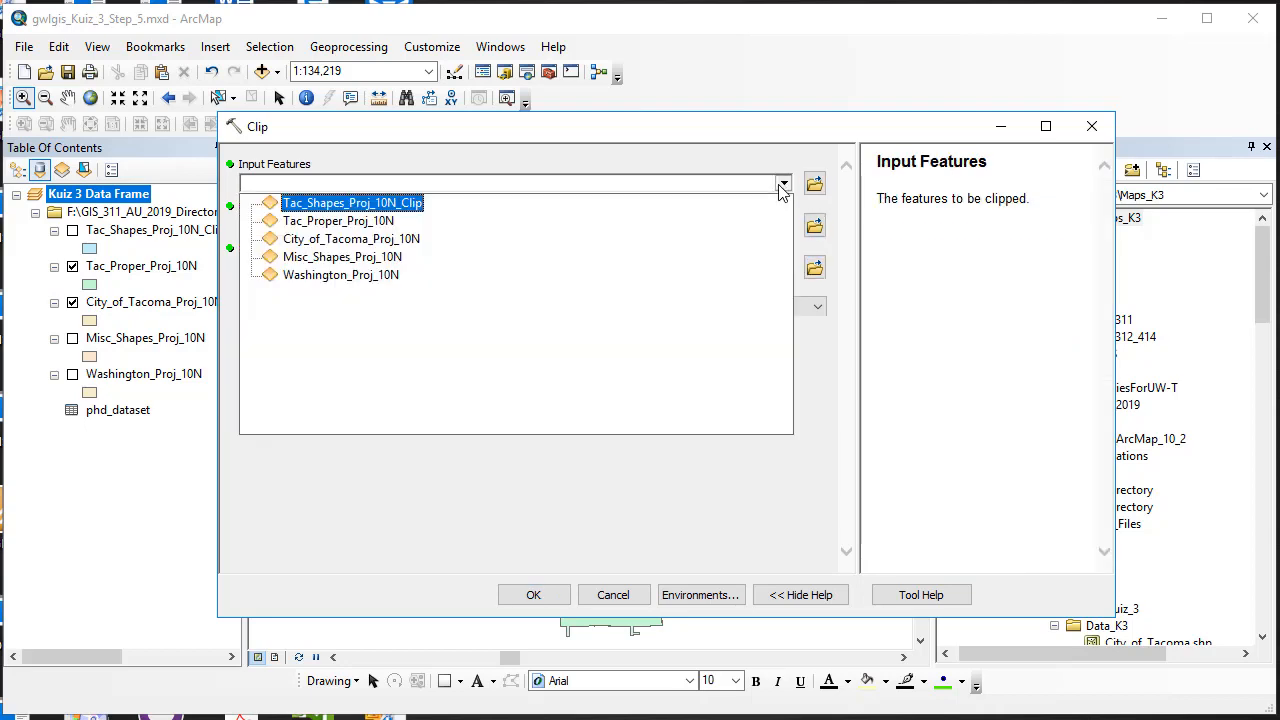
left_click(724, 240)
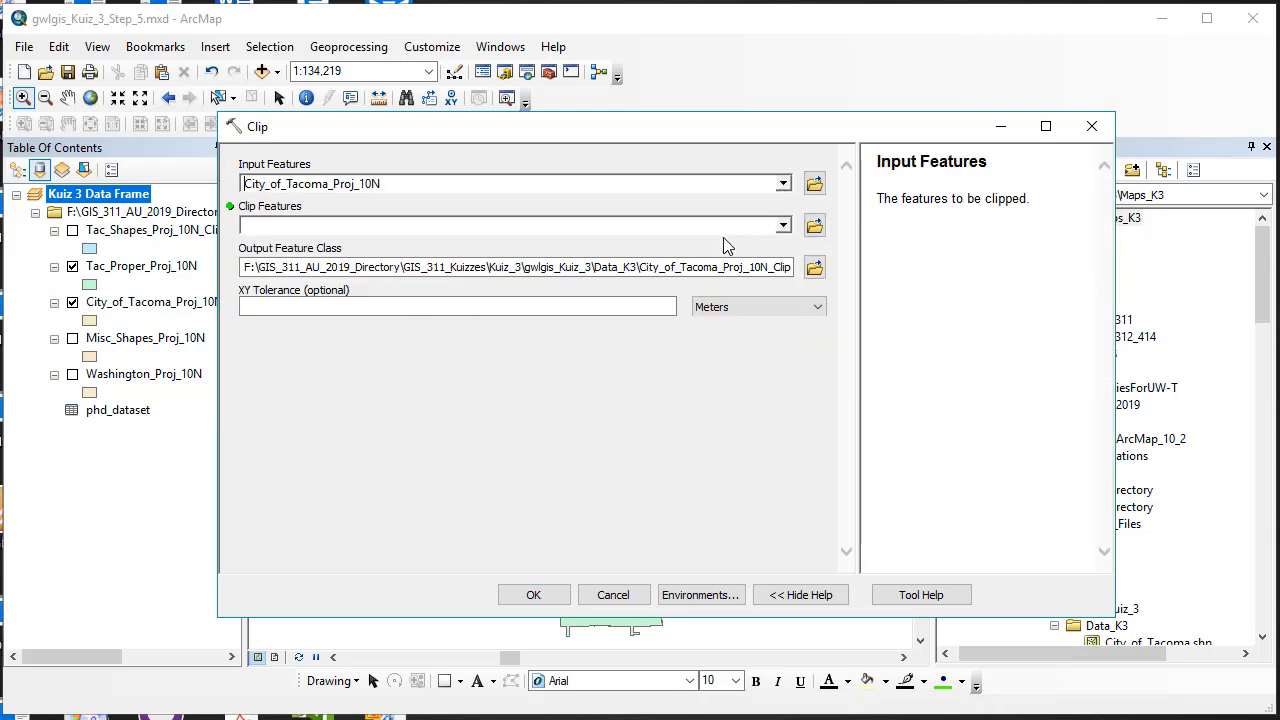
left_click(783, 226)
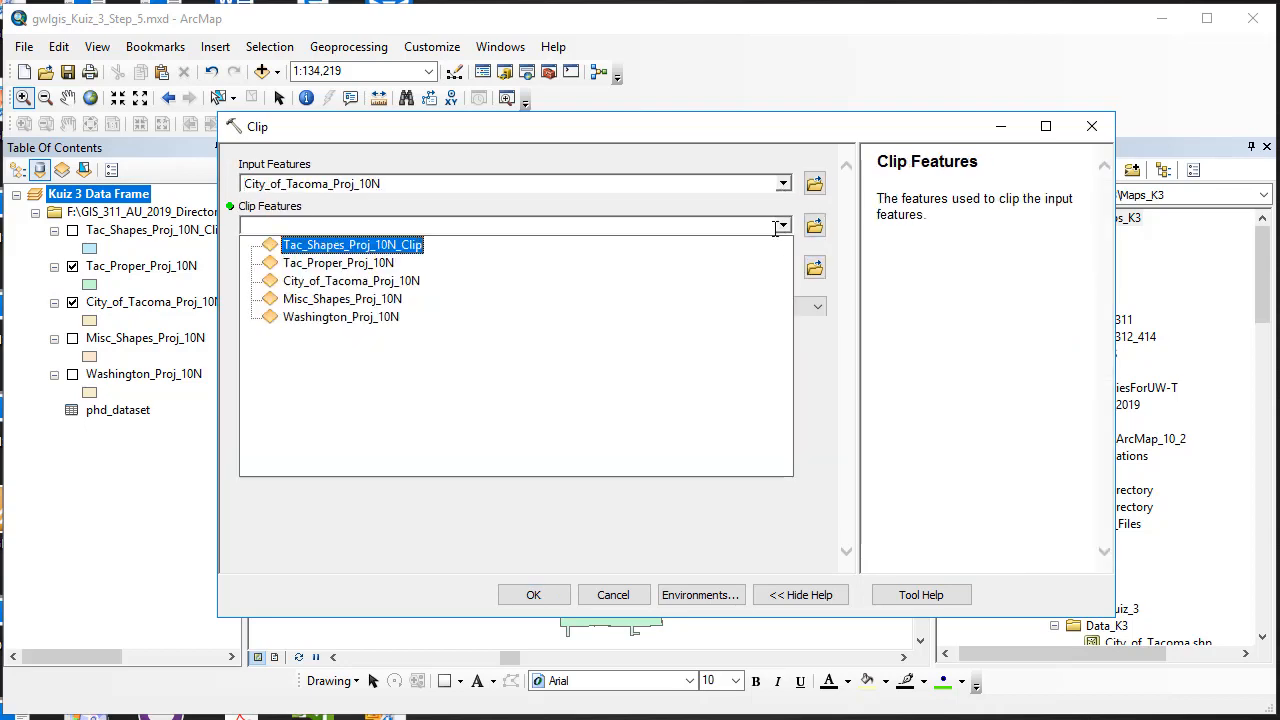
left_click(767, 263)
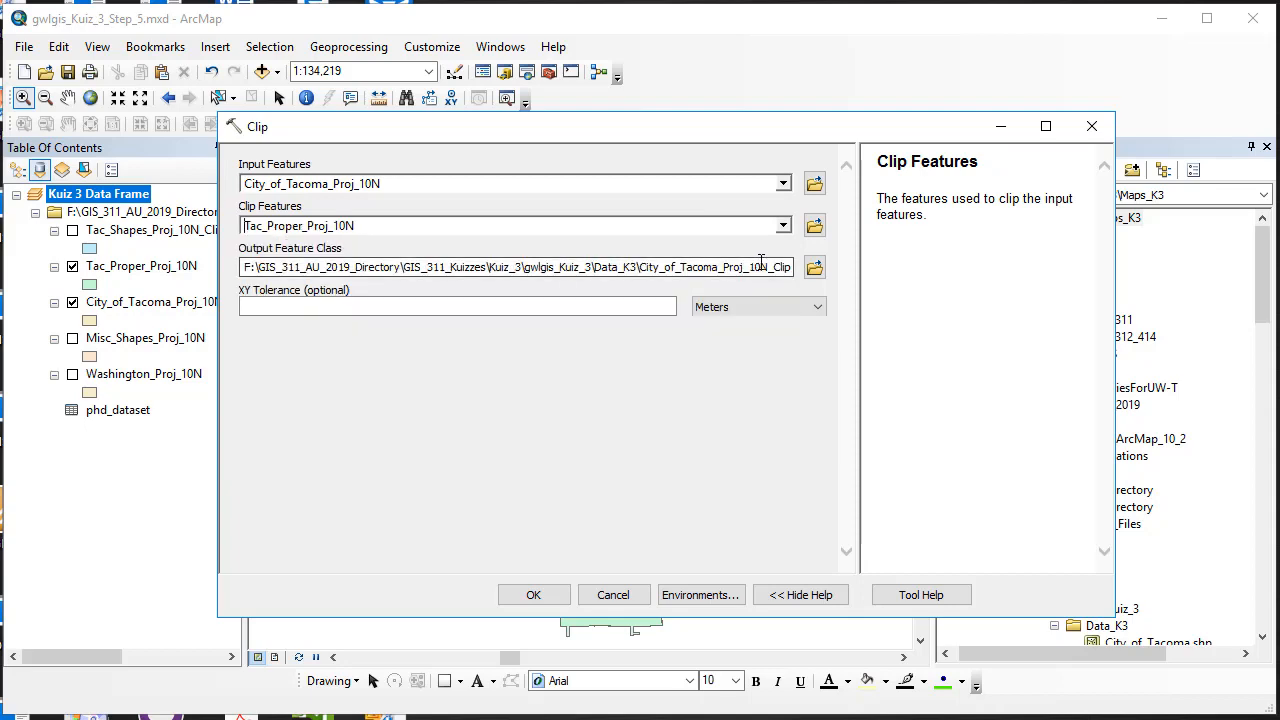
- Name the output feature class City_of_Tacoma_Proj_10N_Clip in the Data_K3 folder and run the clip
left_click(813, 268)
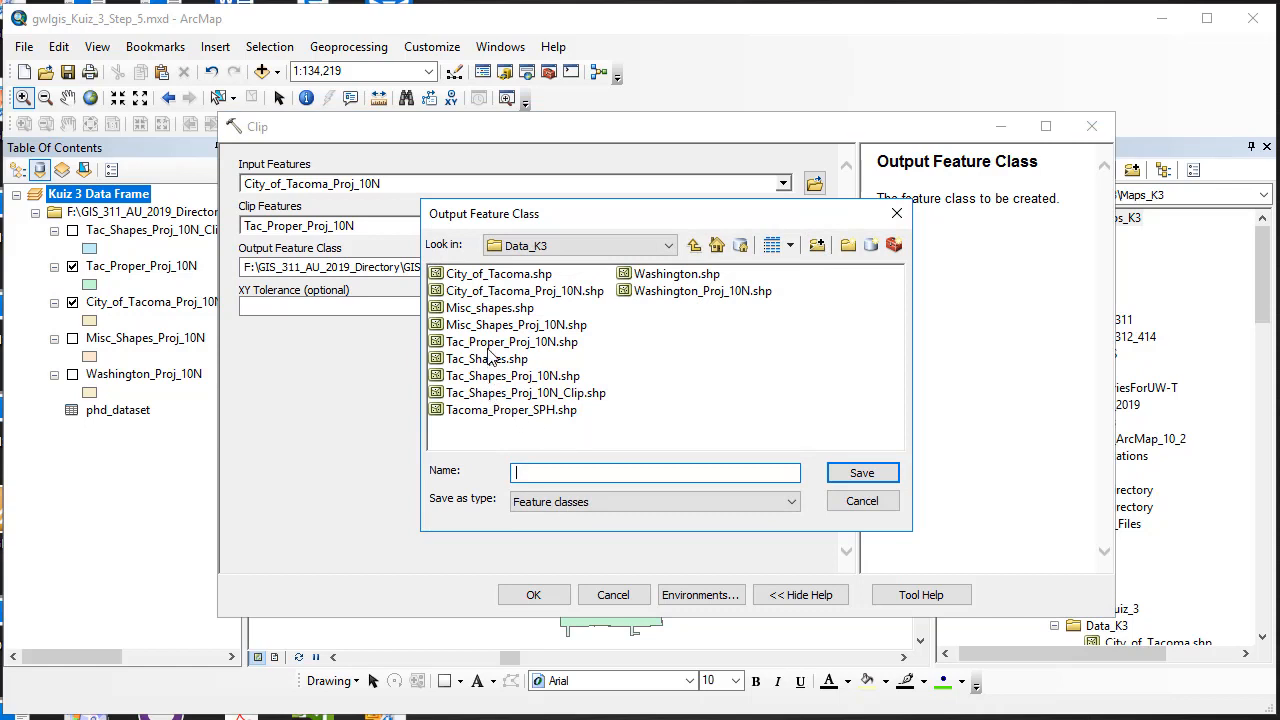
left_click(490, 292)
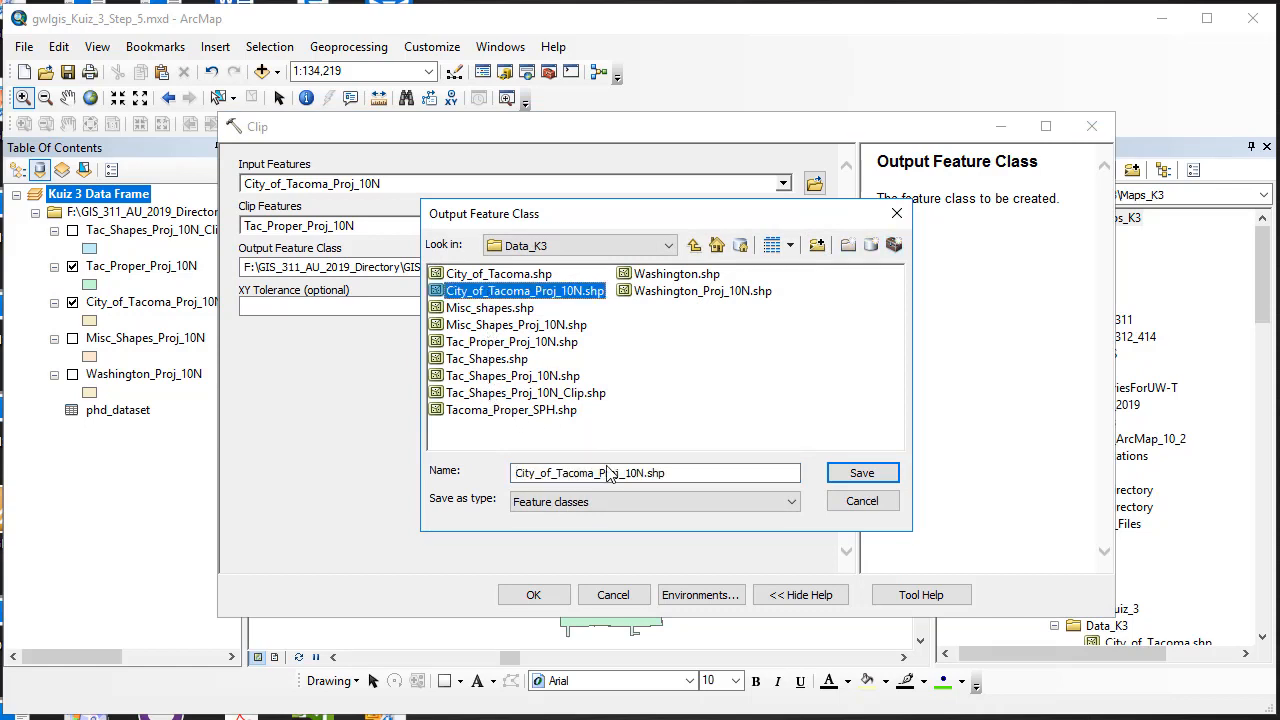
left_click(644, 477)
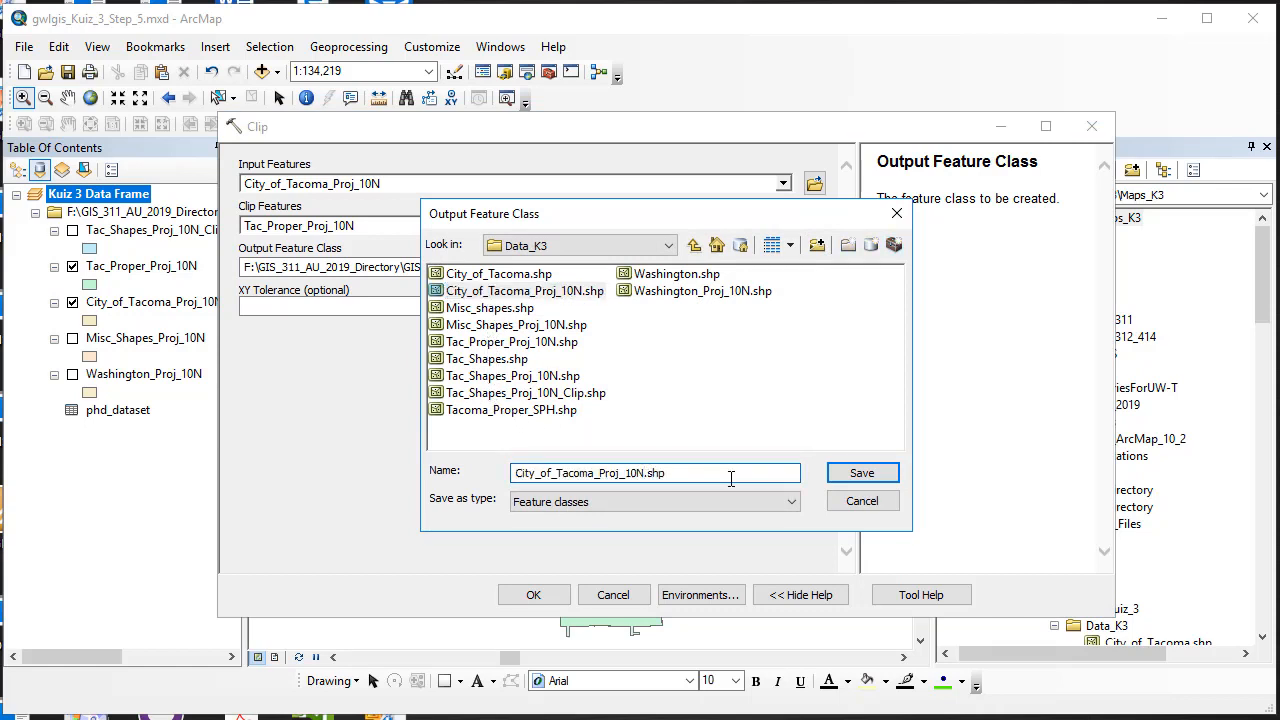
type("_Clip")
left_click(882, 476)
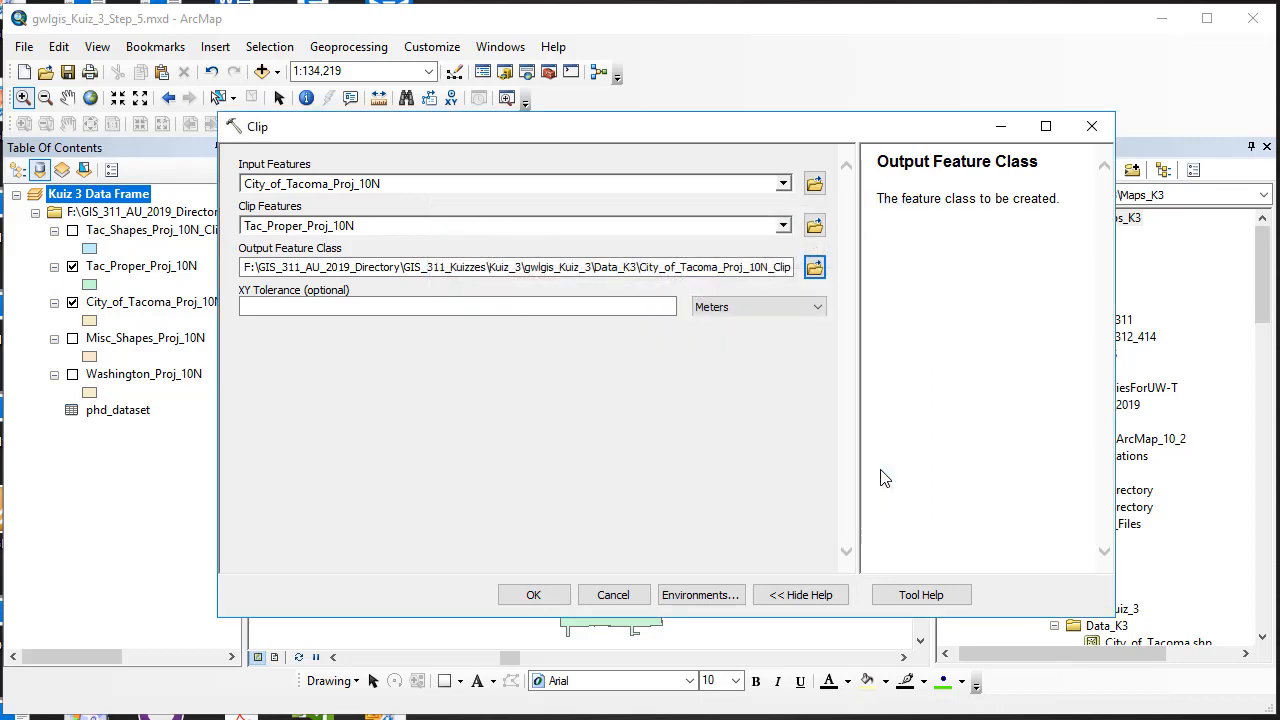
left_click(530, 595)
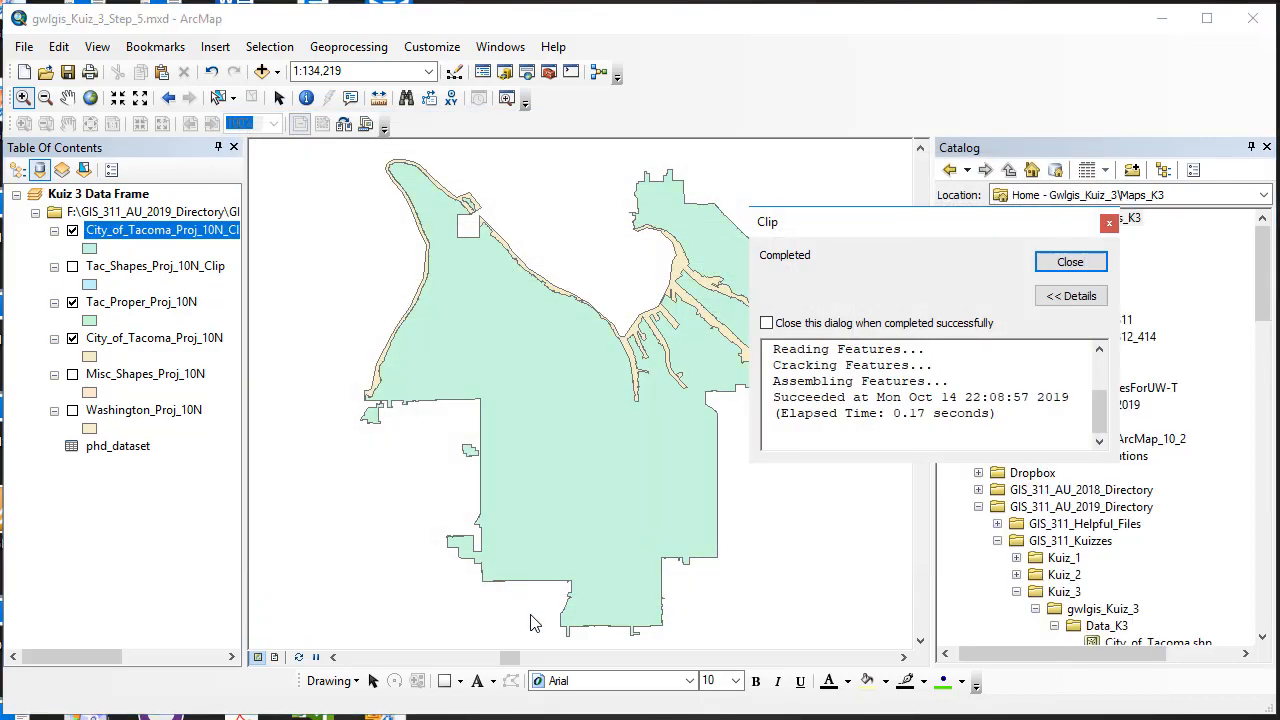
left_click(1080, 263)
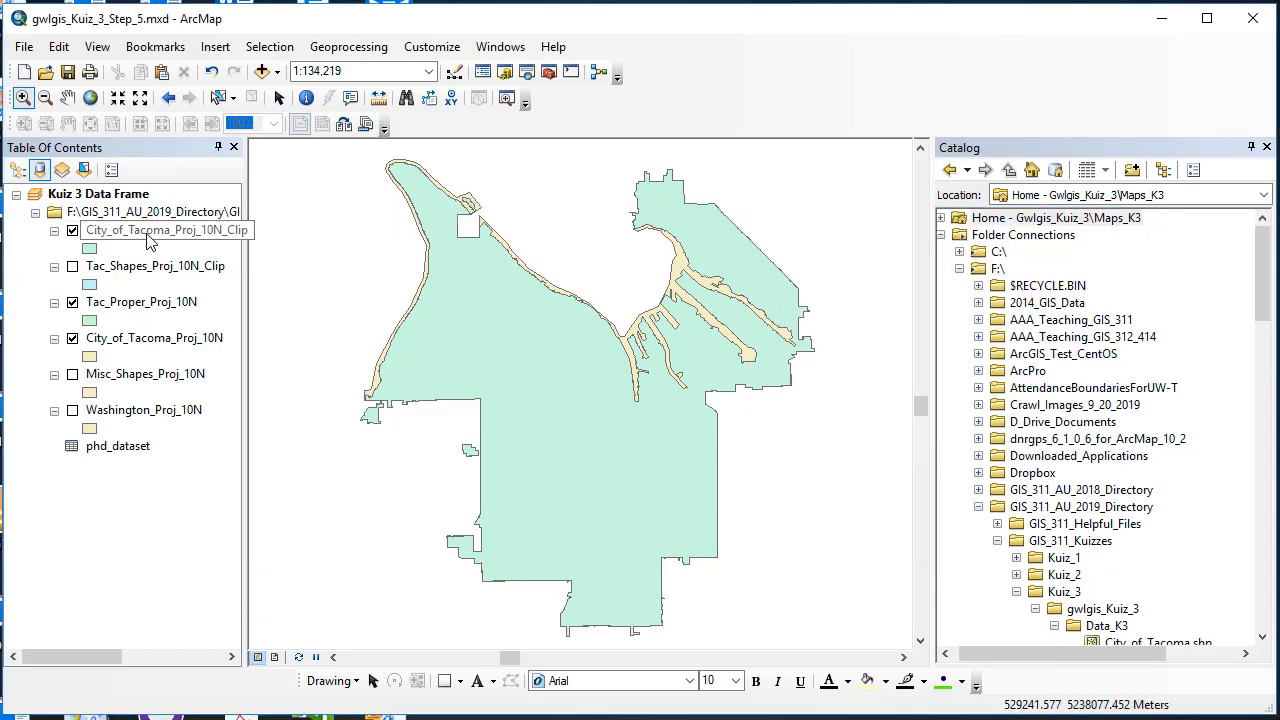
- Remove the unclipped City_of_Tacoma_Proj_10N layer and check the clipped city layer with Tac_Proper_Proj_10N hidden and shown
right_click(153, 337)
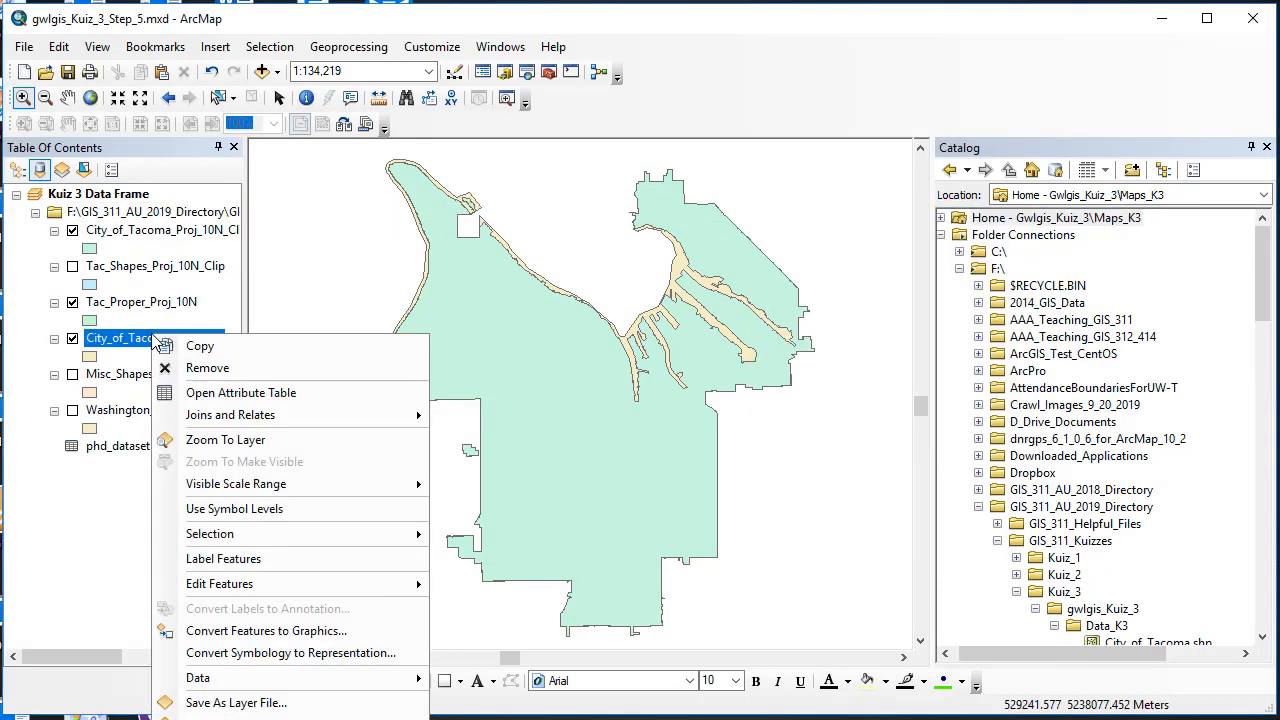
left_click(178, 368)
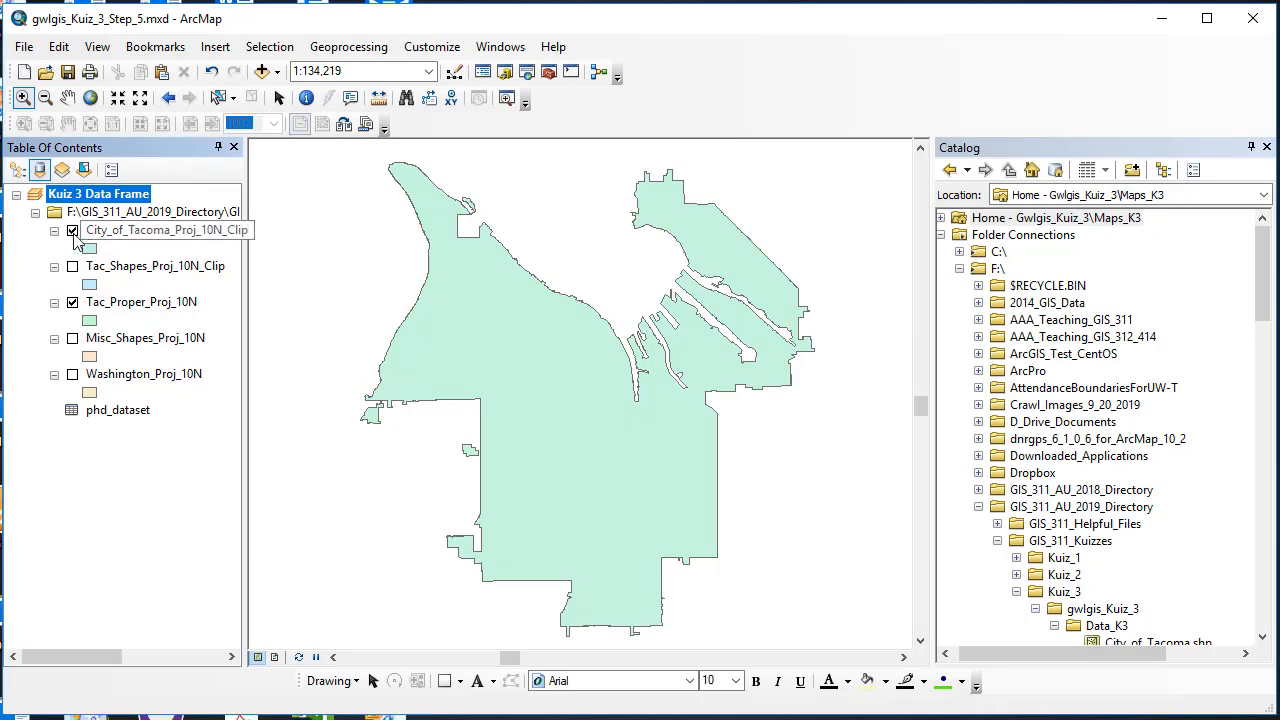
left_click(72, 303)
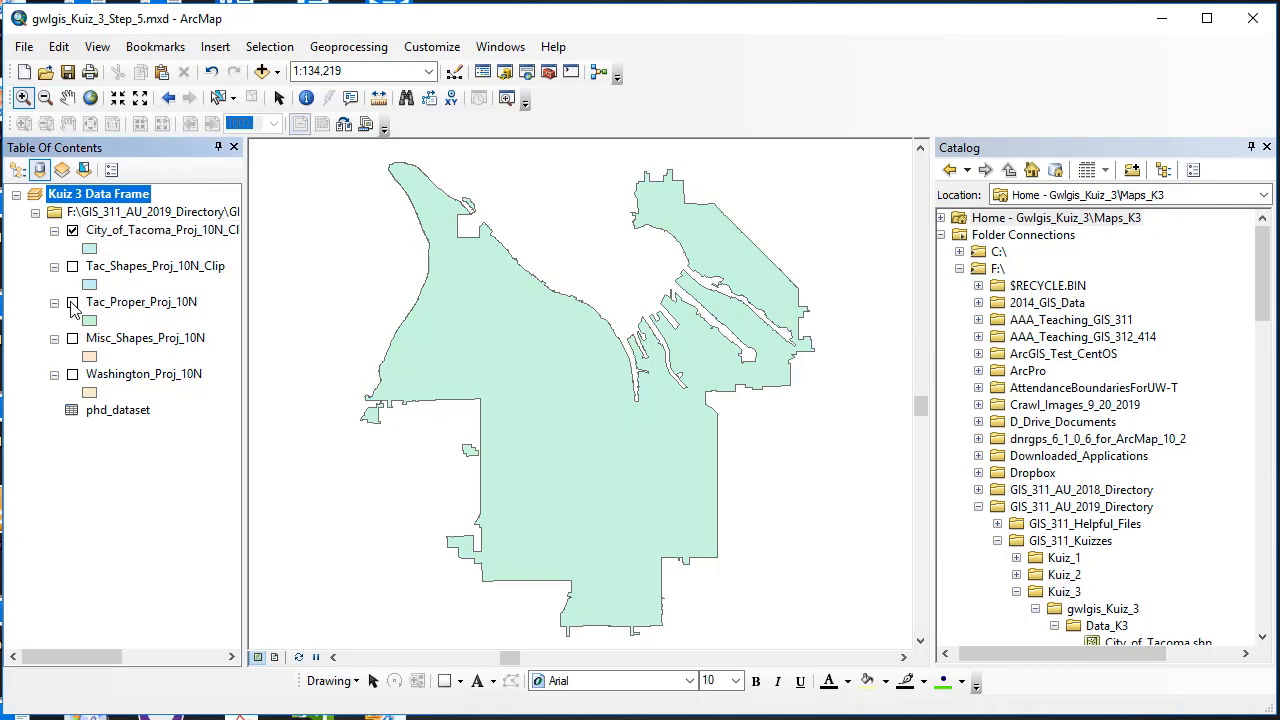
left_click(72, 303)
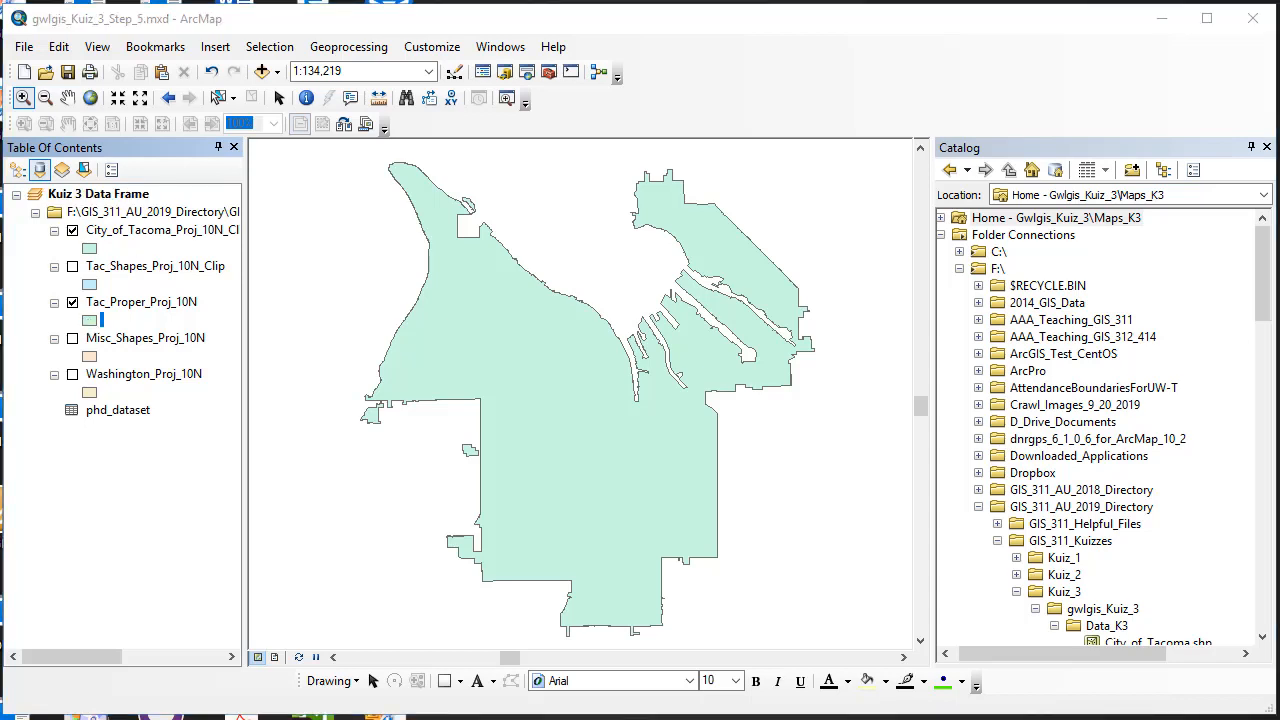
- Compare City_of_Tacoma_Proj_10N_Clip with Tac_Proper_Proj_10N beneath it by switching the clipped layer's visibility
left_click(72, 231)
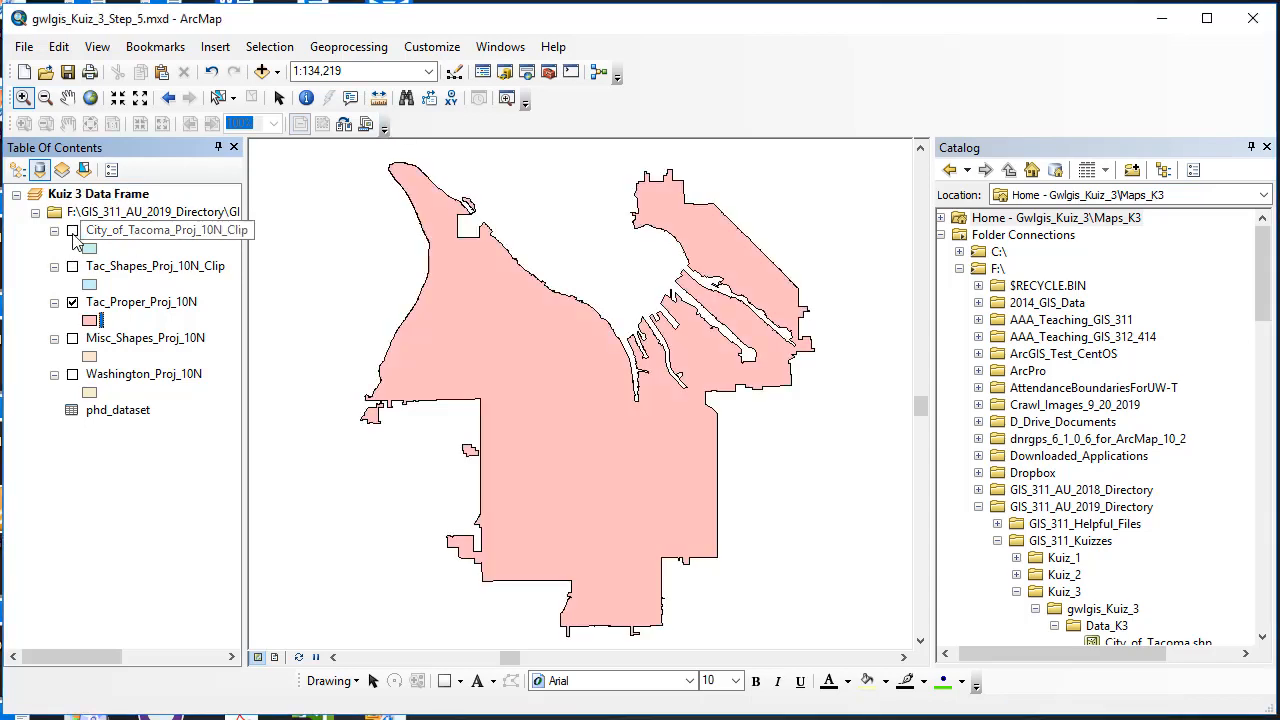
left_click(72, 231)
left_click(72, 231)
left_click(72, 231)
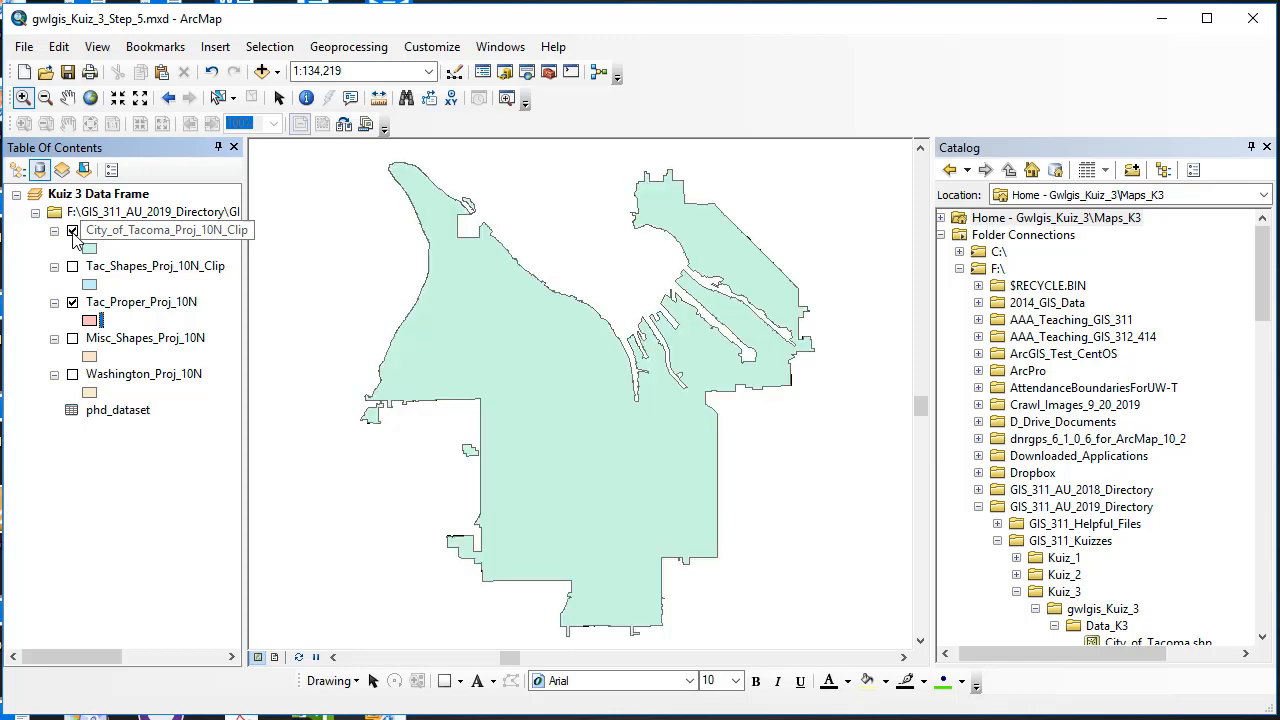
- Clear the coordinate system of the Kuiz 3 Data Frame again
right_click(98, 194)
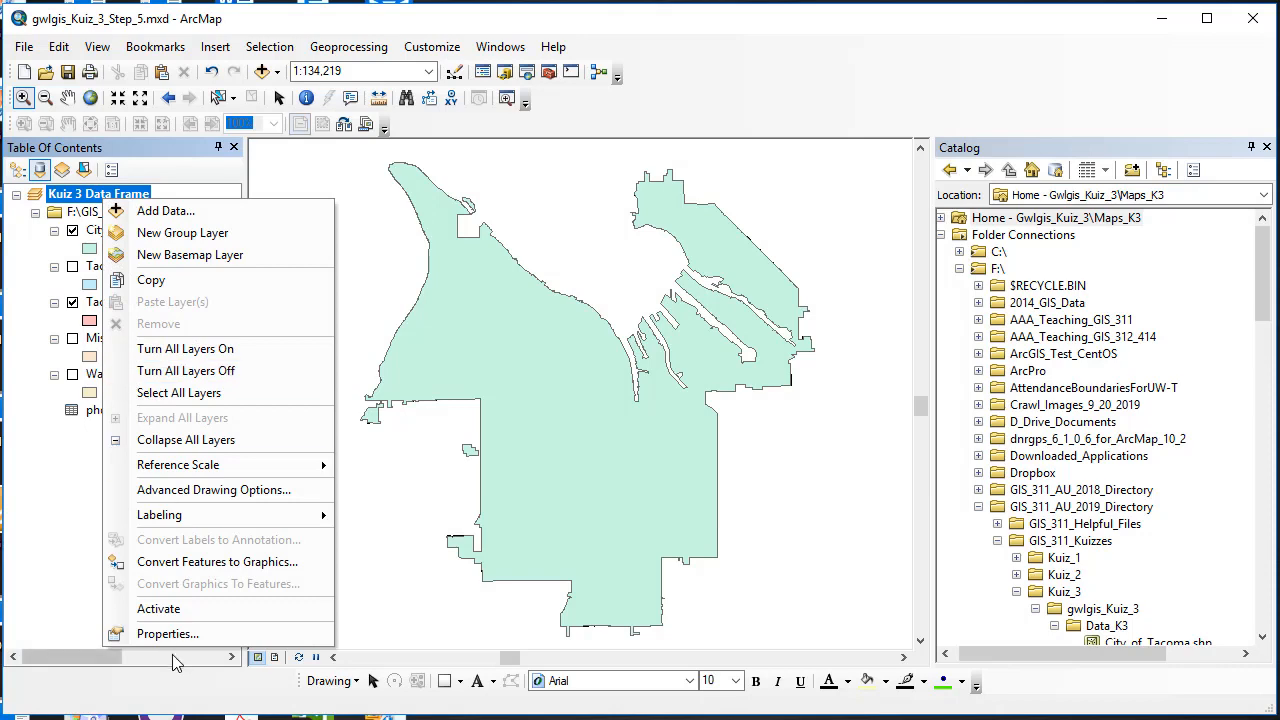
left_click(183, 636)
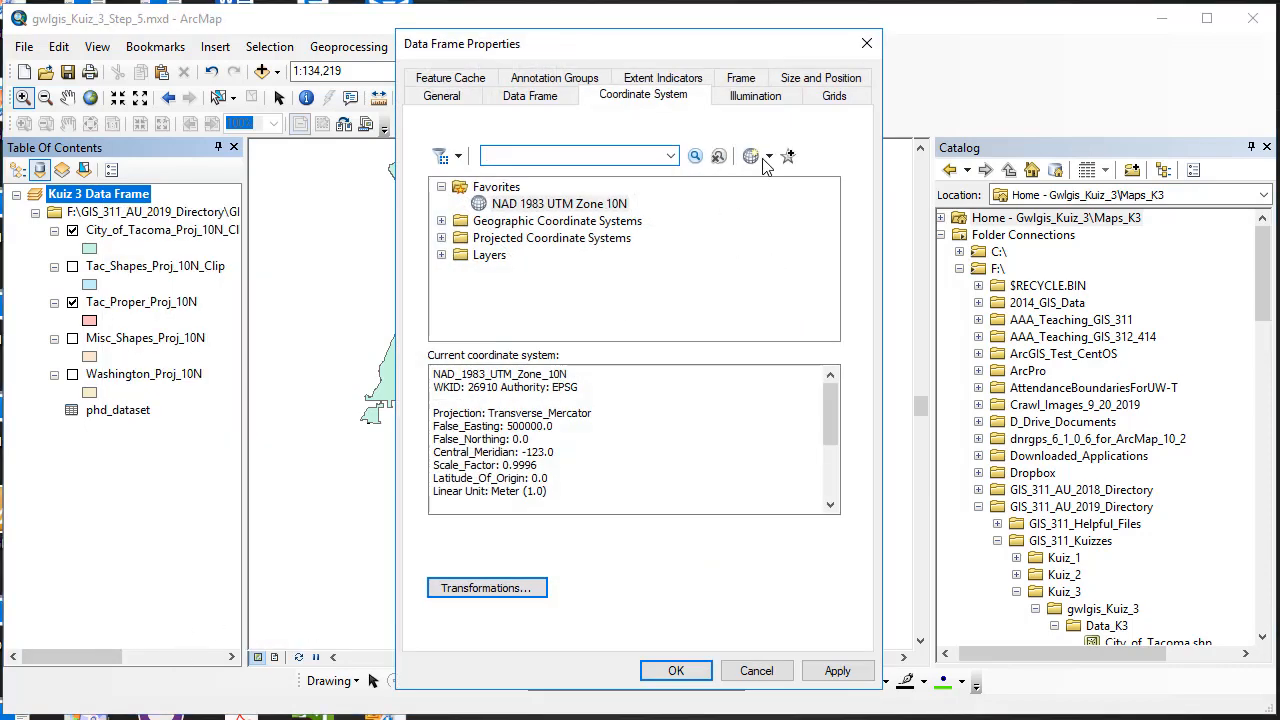
left_click(768, 156)
left_click(788, 232)
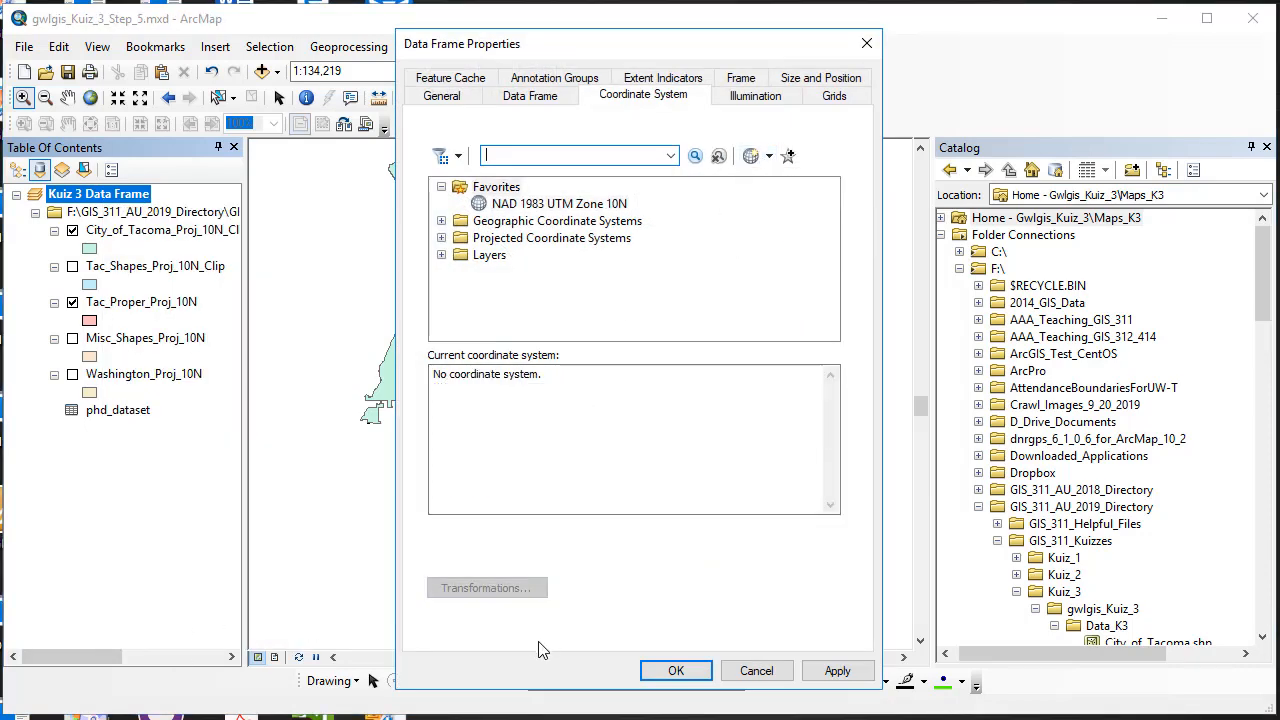
left_click(676, 670)
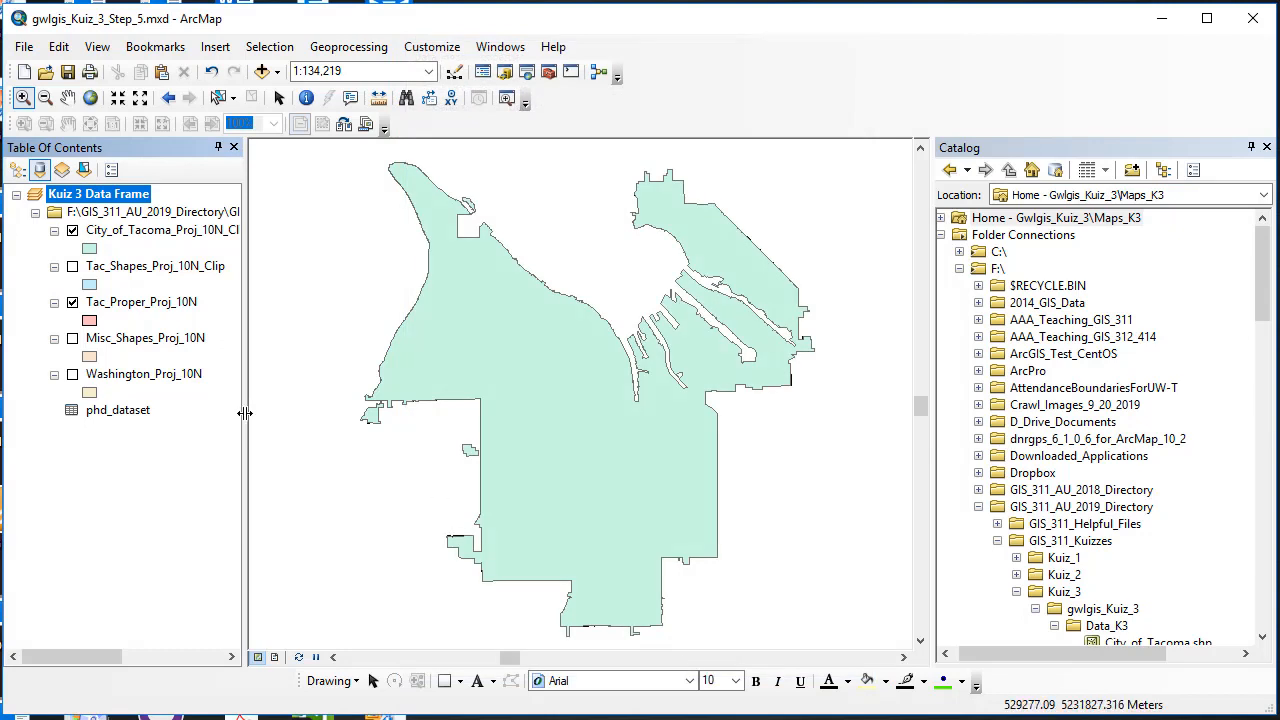
- Widen the Table Of Contents enough to read the full layer names and view the Data_K3 and Maps_K3 files in the Catalog
left_click_drag(244, 414, 607, 395)
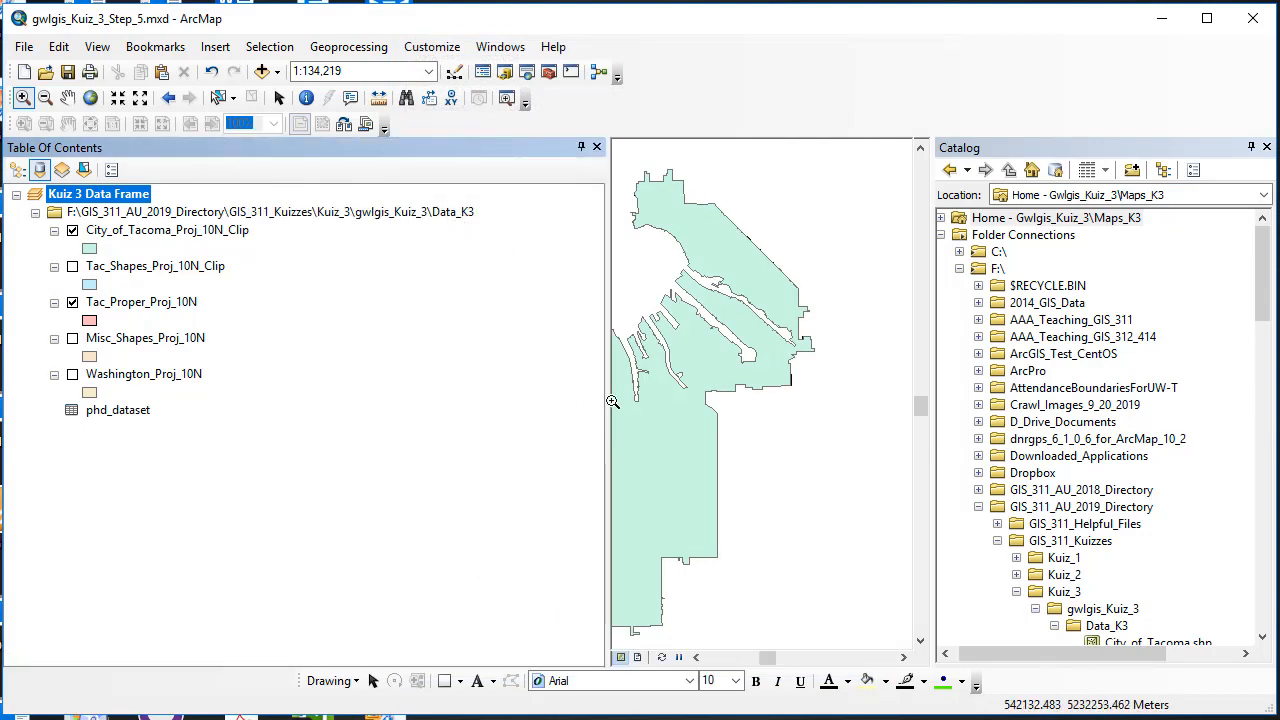
left_click_drag(610, 402, 290, 402)
scroll(1170, 461, "down", 7)
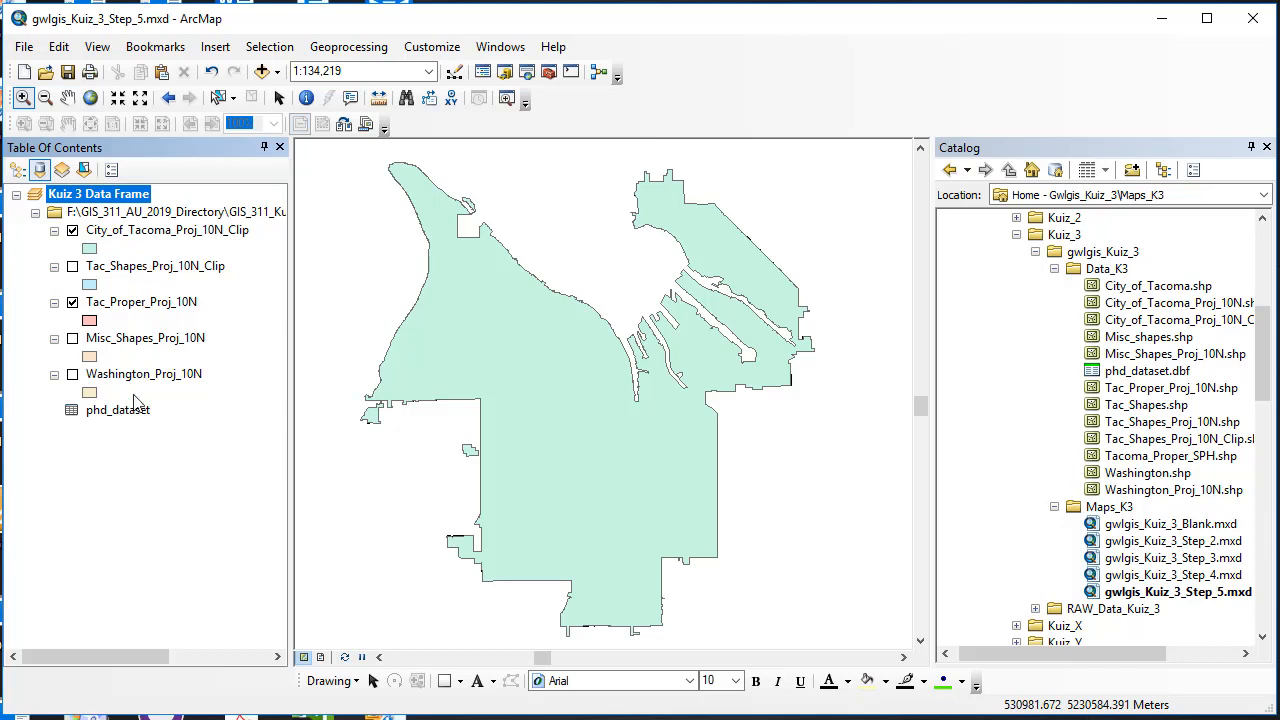
- Hide the Tac_Proper_Proj_10N and City_of_Tacoma_Proj_10N_Clip layers and show only Tac_Shapes_Proj_10N_Clip on the map
left_click(72, 303)
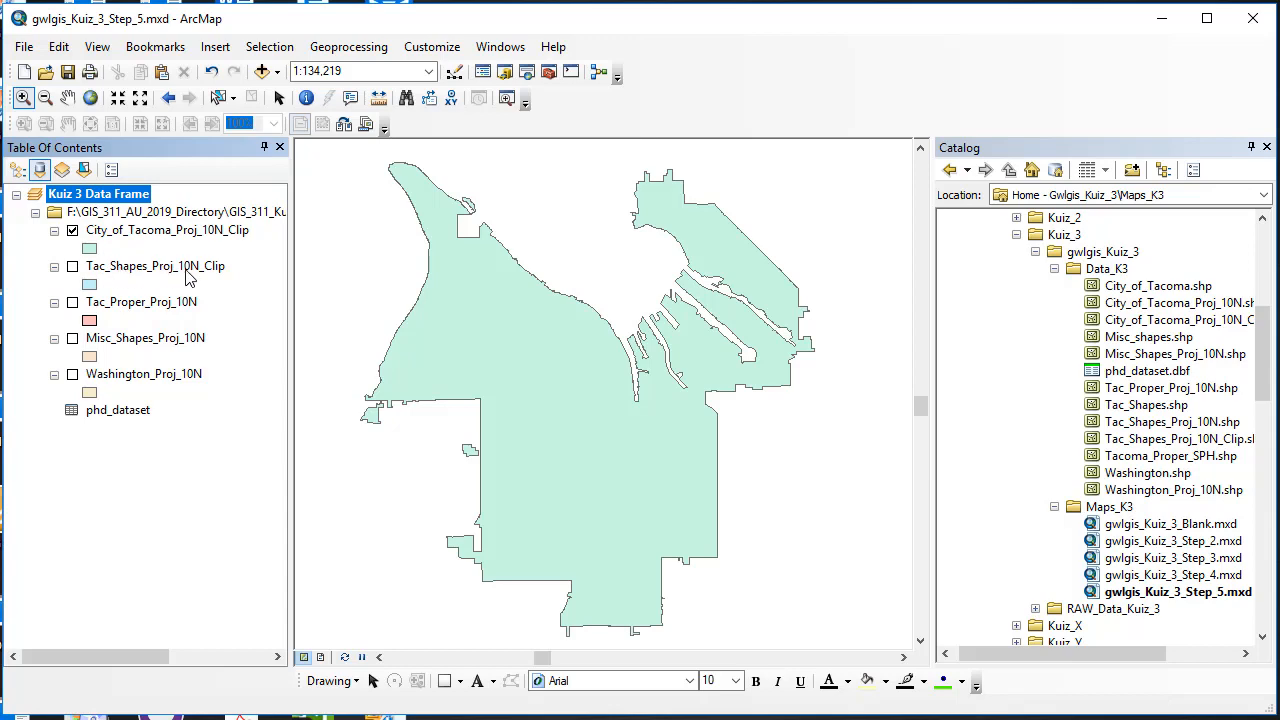
left_click(72, 231)
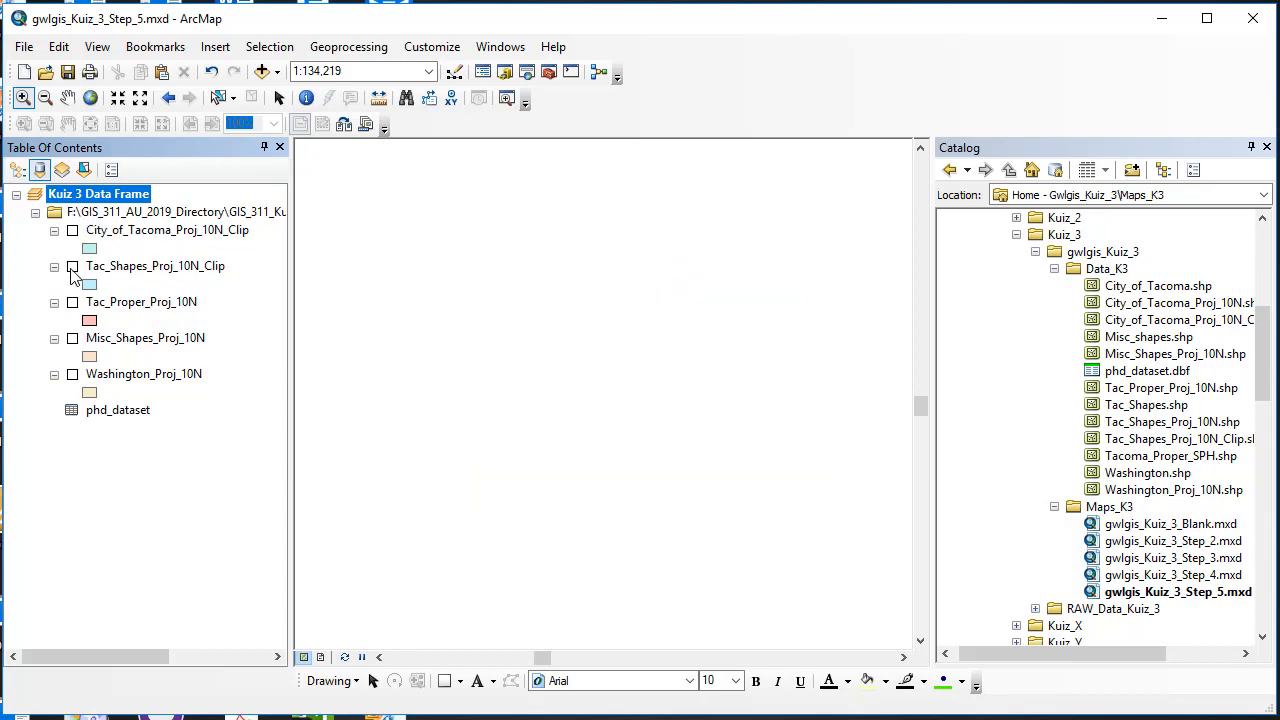
left_click(72, 267)
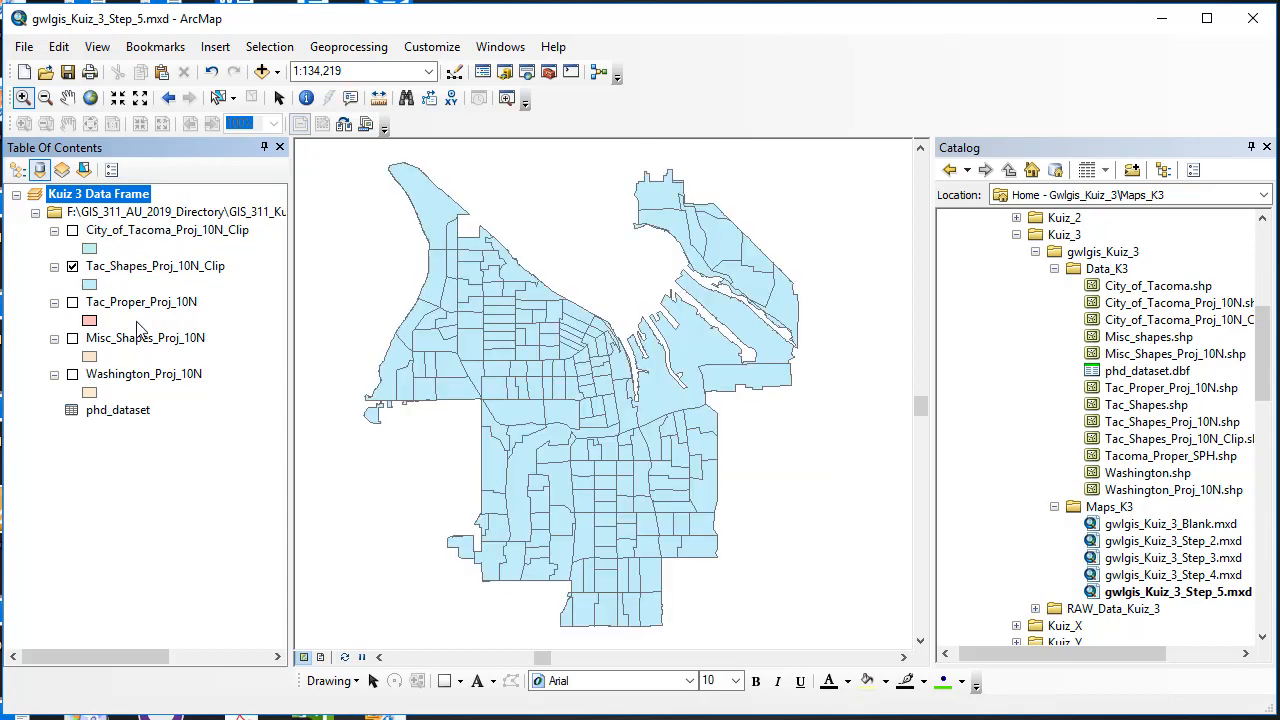
- Open the attribute table of Tac_Shapes_Proj_10N_Clip and resize and reposition its window so the layer list stays accessible
right_click(160, 272)
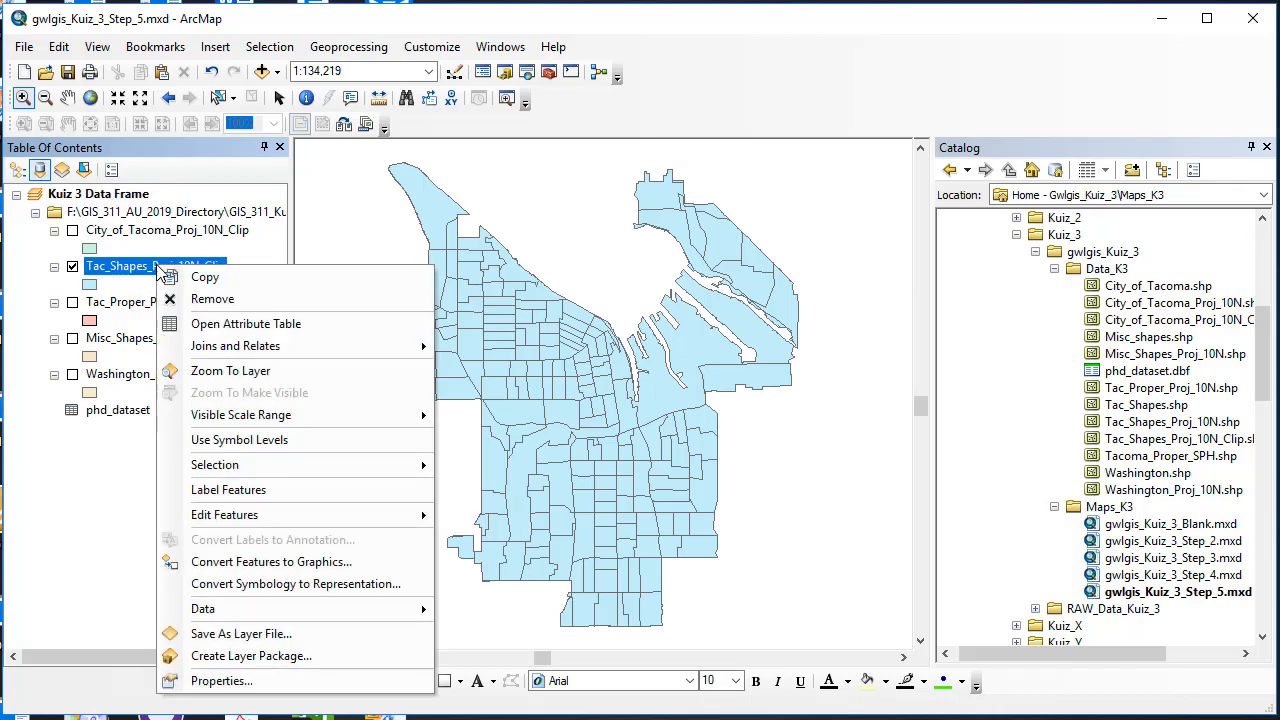
left_click(217, 325)
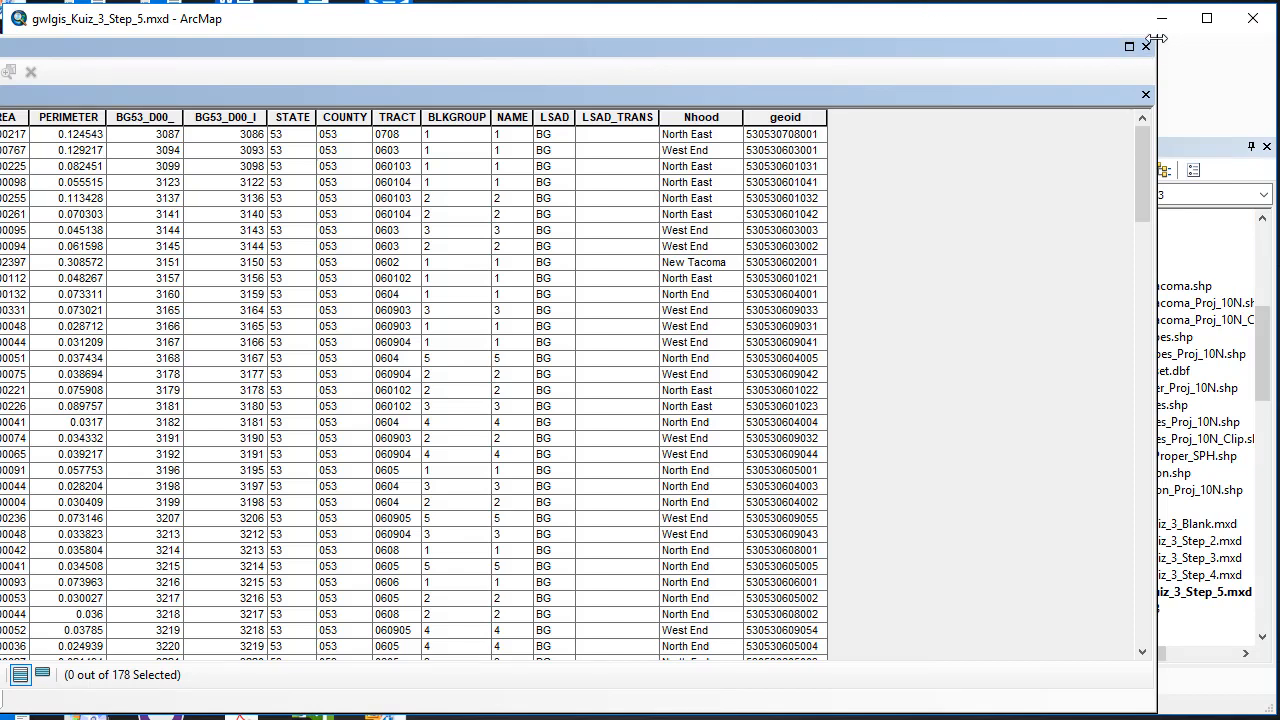
left_click_drag(1155, 36, 692, 250)
left_click_drag(608, 265, 941, 116)
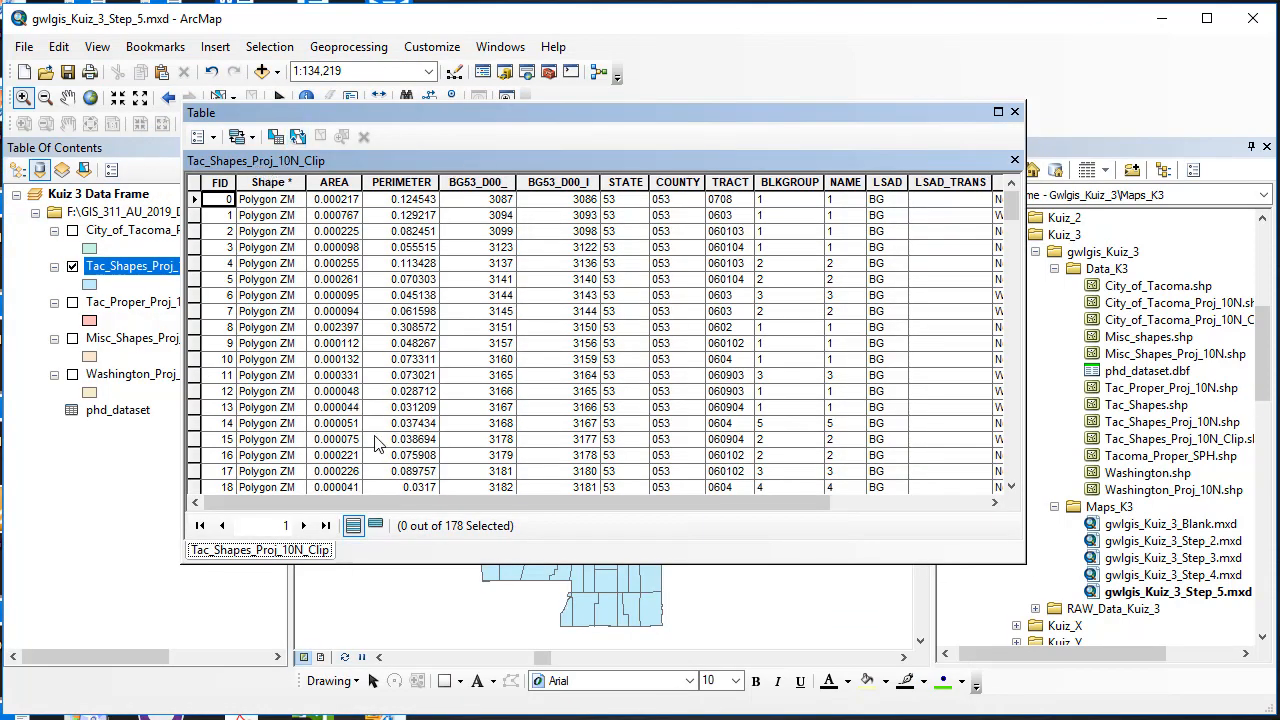
- Open the phd_dataset table and arrange it side by side with the Tac_Shapes_Proj_10N_Clip table
right_click(108, 411)
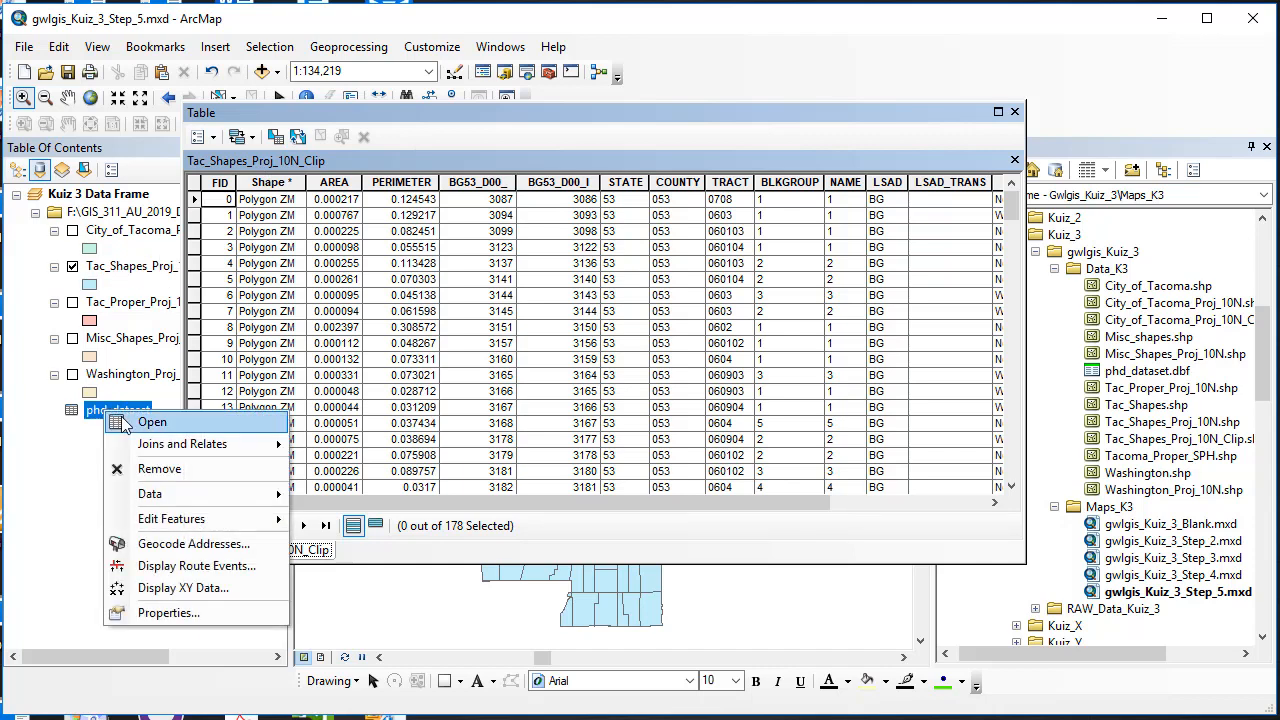
left_click(130, 424)
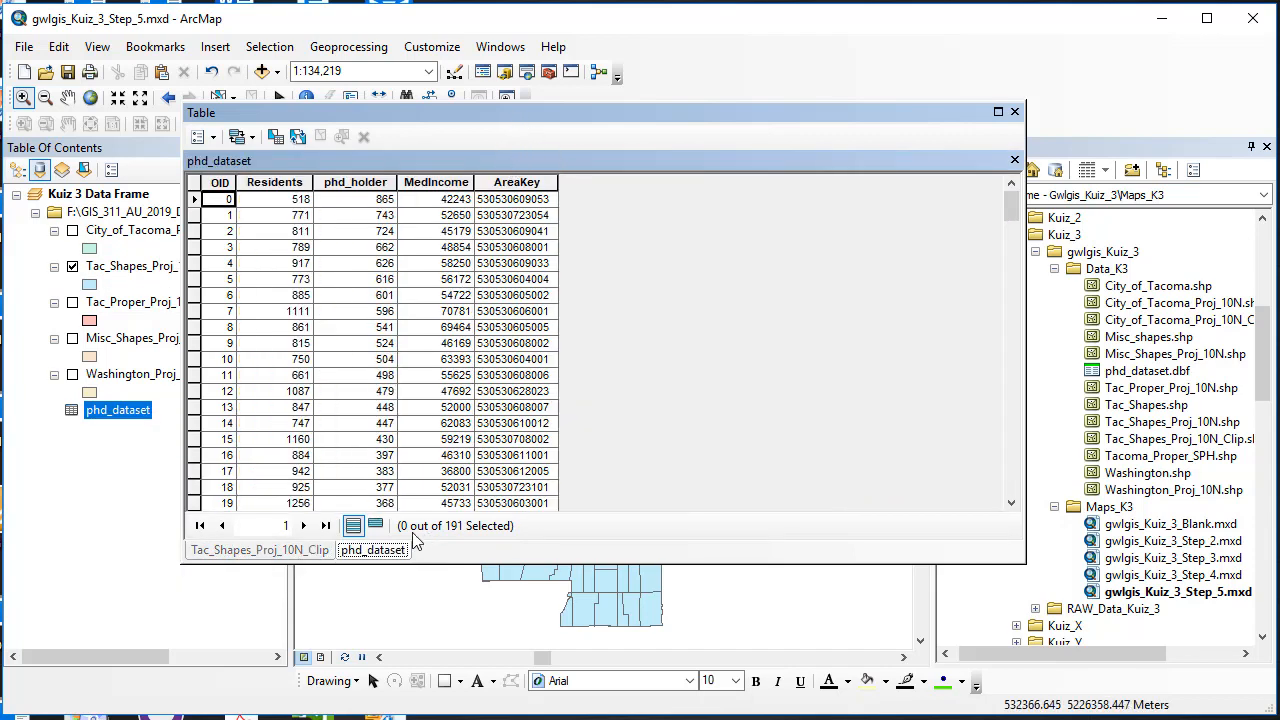
left_click_drag(366, 556, 573, 362)
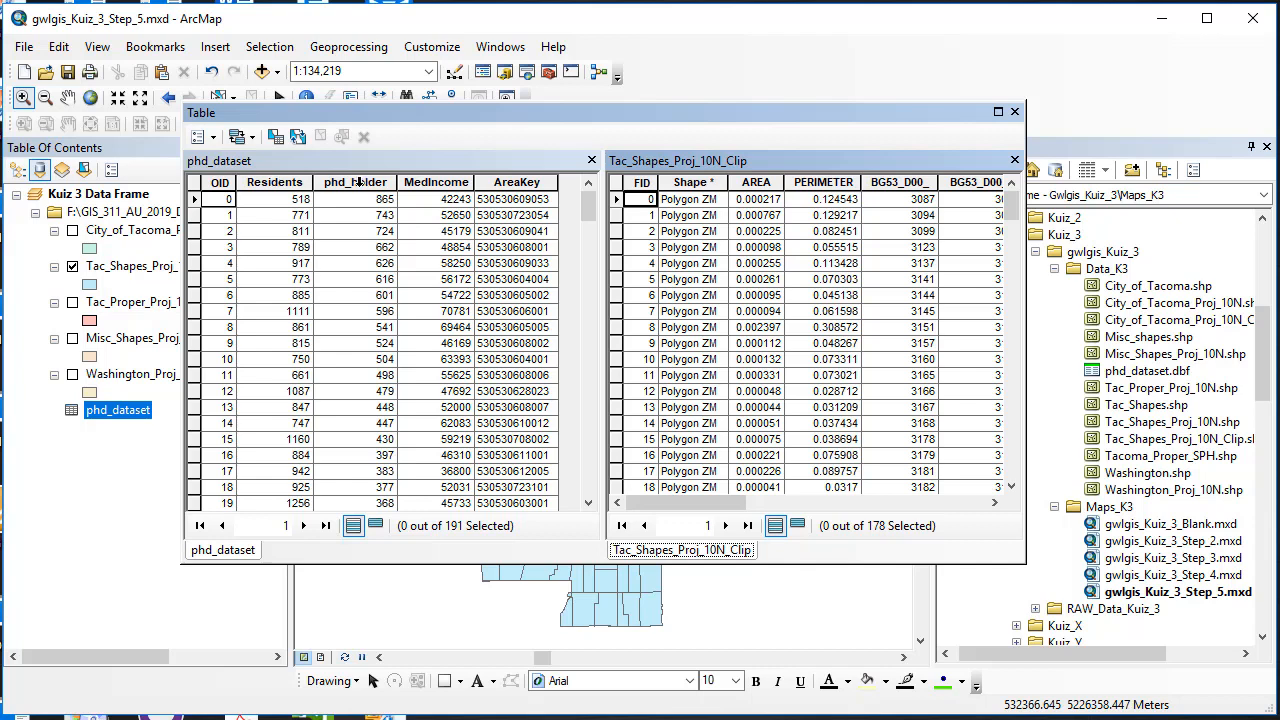
- Compare the AreaKey field of phd_dataset with the geoid field of Tac_Shapes_Proj_10N_Clip, and close the tables
left_click(535, 180)
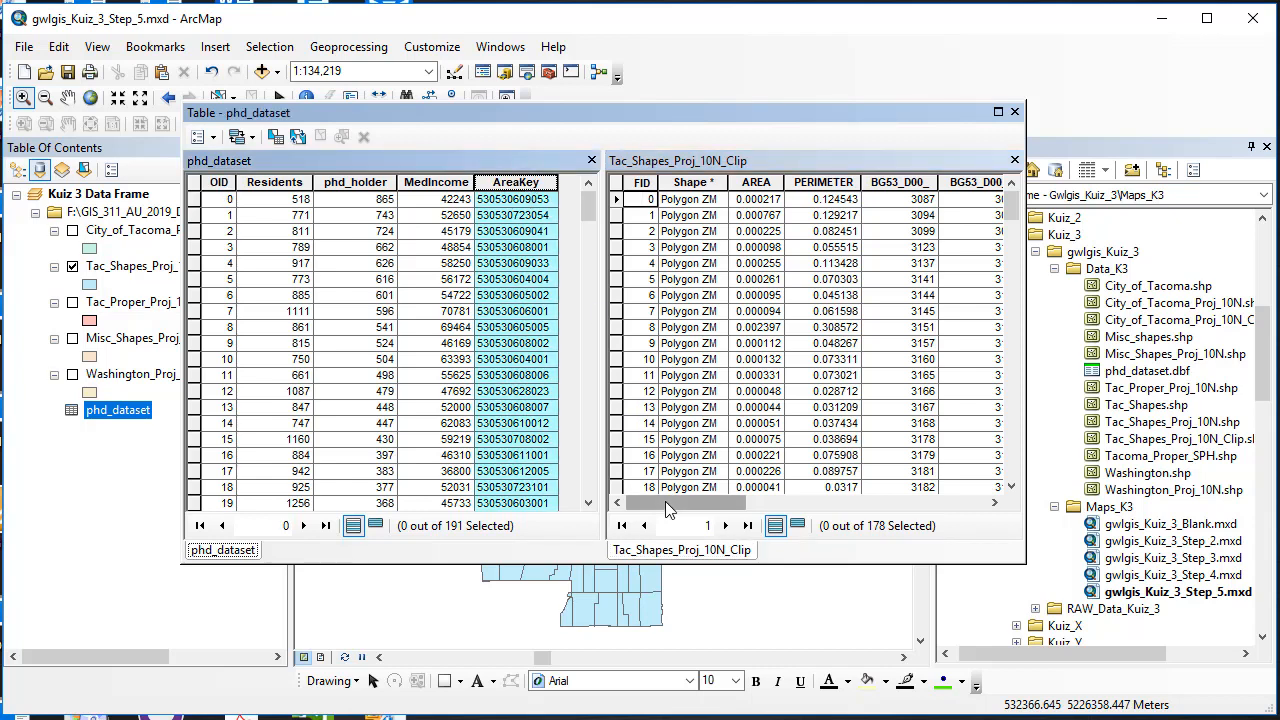
left_click_drag(673, 507, 917, 516)
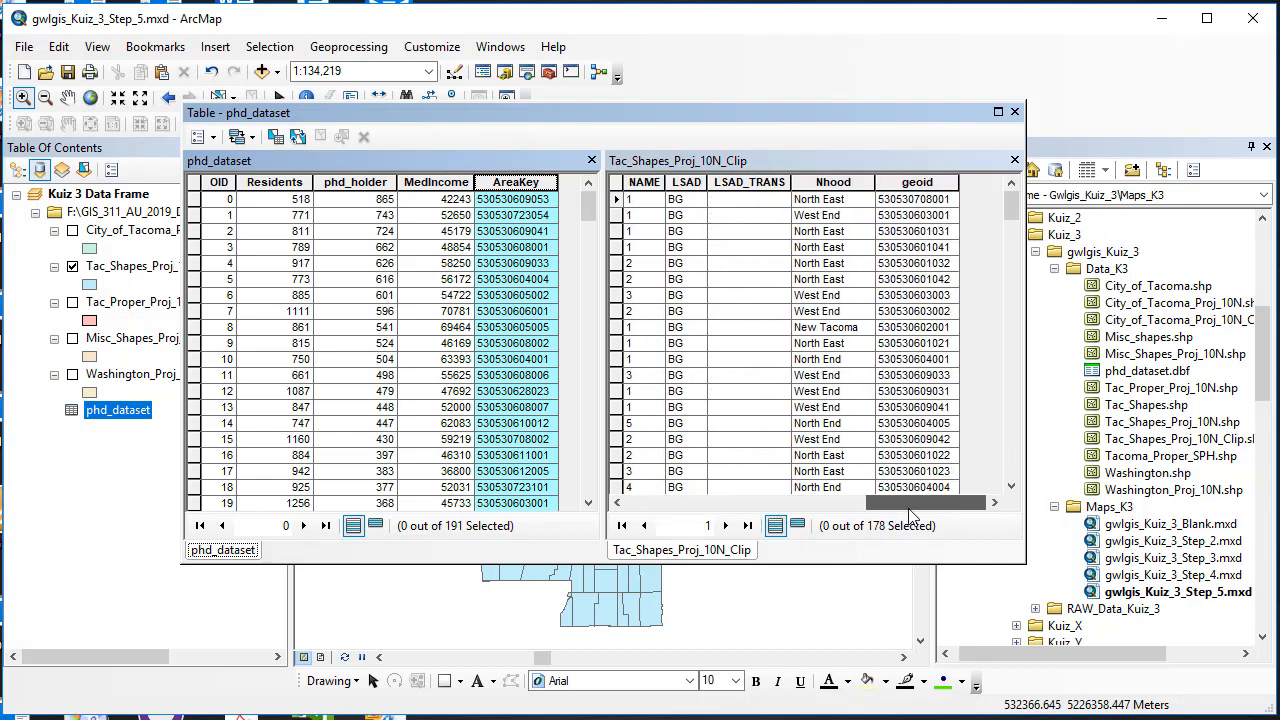
left_click(919, 184)
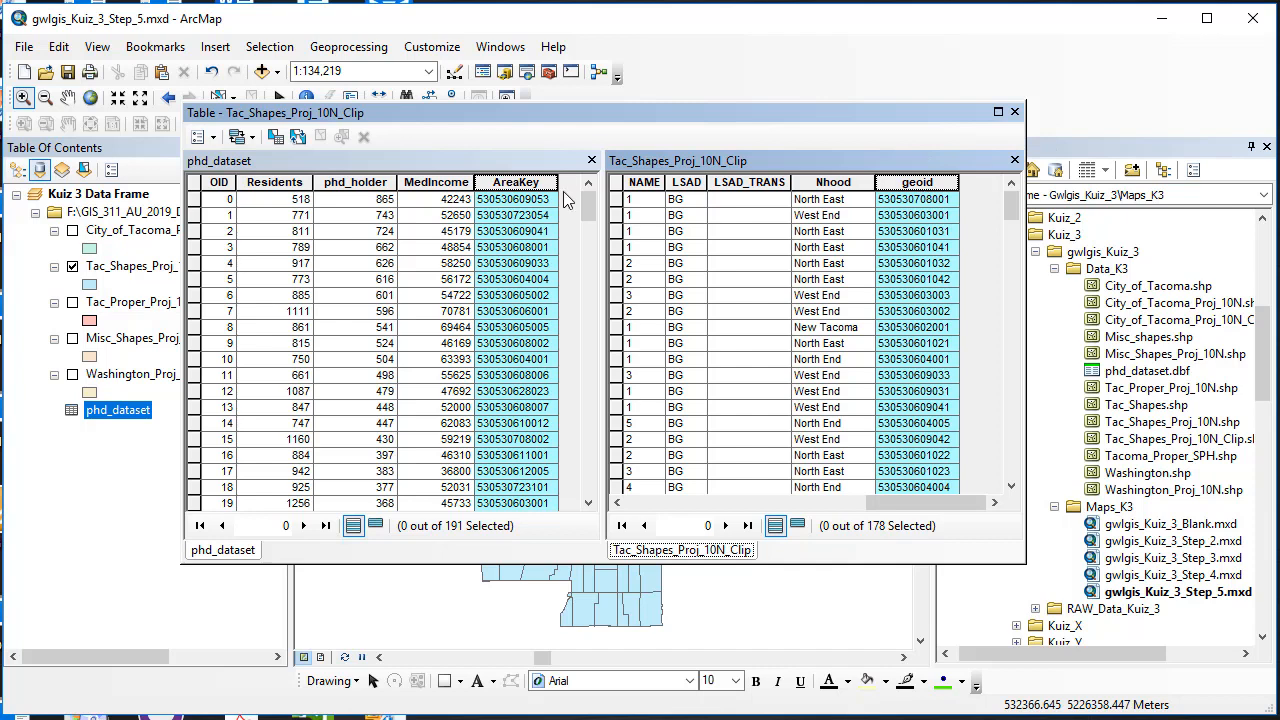
left_click(1014, 112)
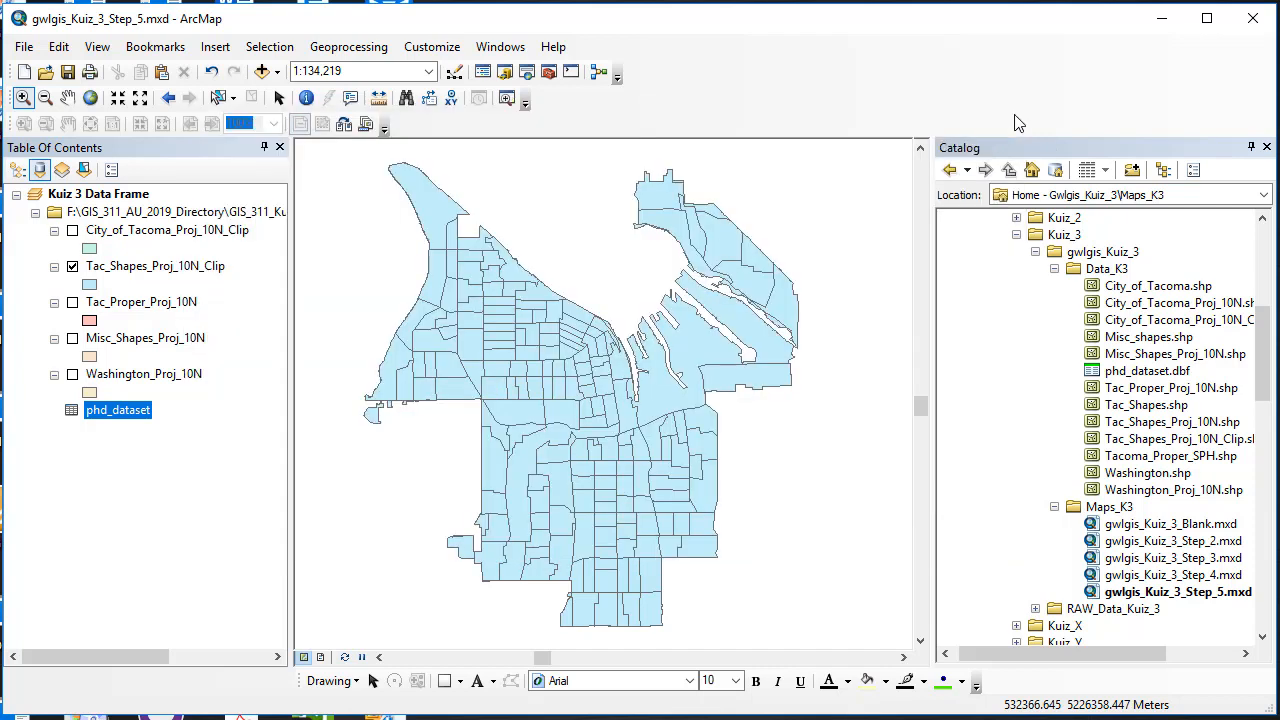
- Join phd_dataset to Tac_Shapes_Proj_10N_Clip by matching geoid to AreaKey, keeping all records and validating the join first
right_click(150, 268)
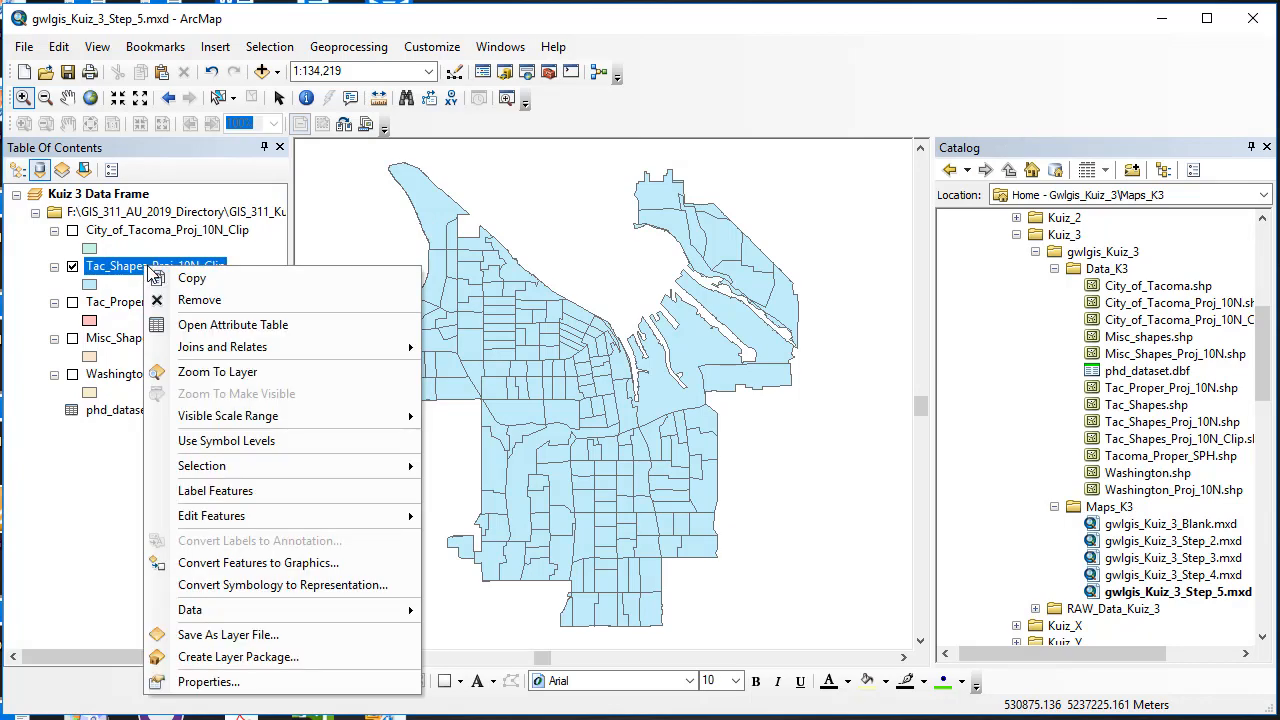
mouse_move(212, 352)
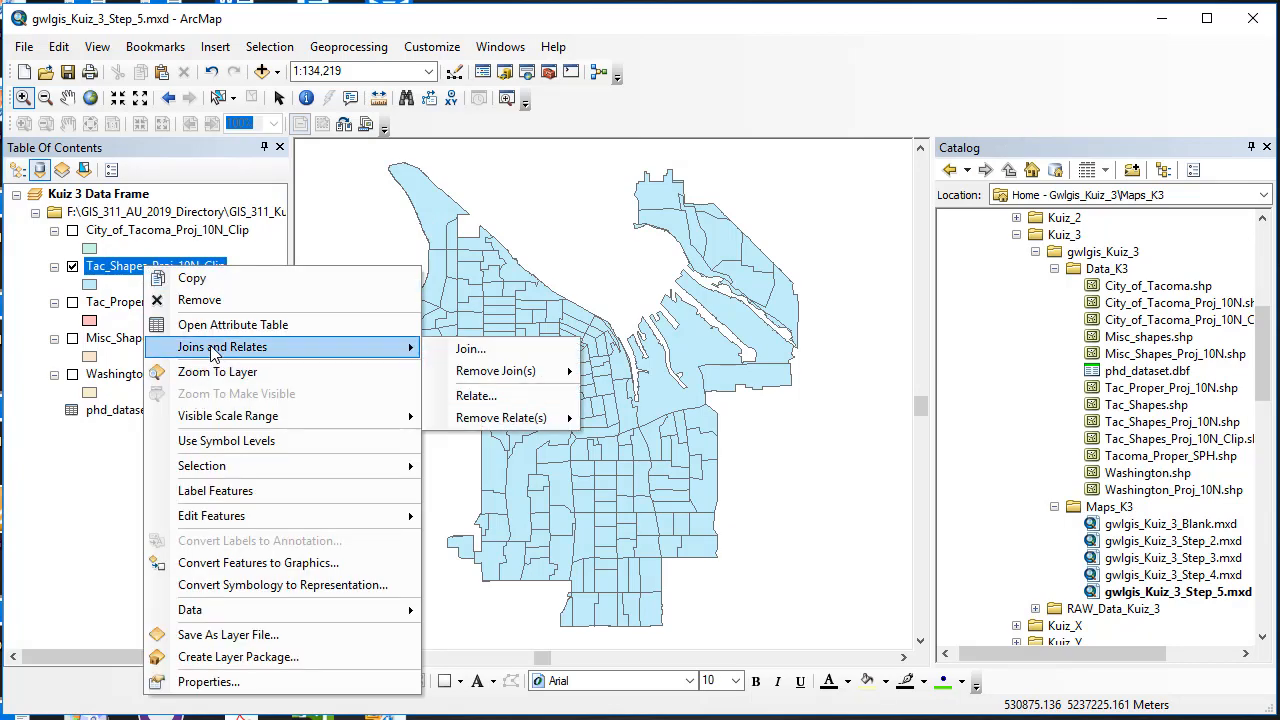
left_click(470, 349)
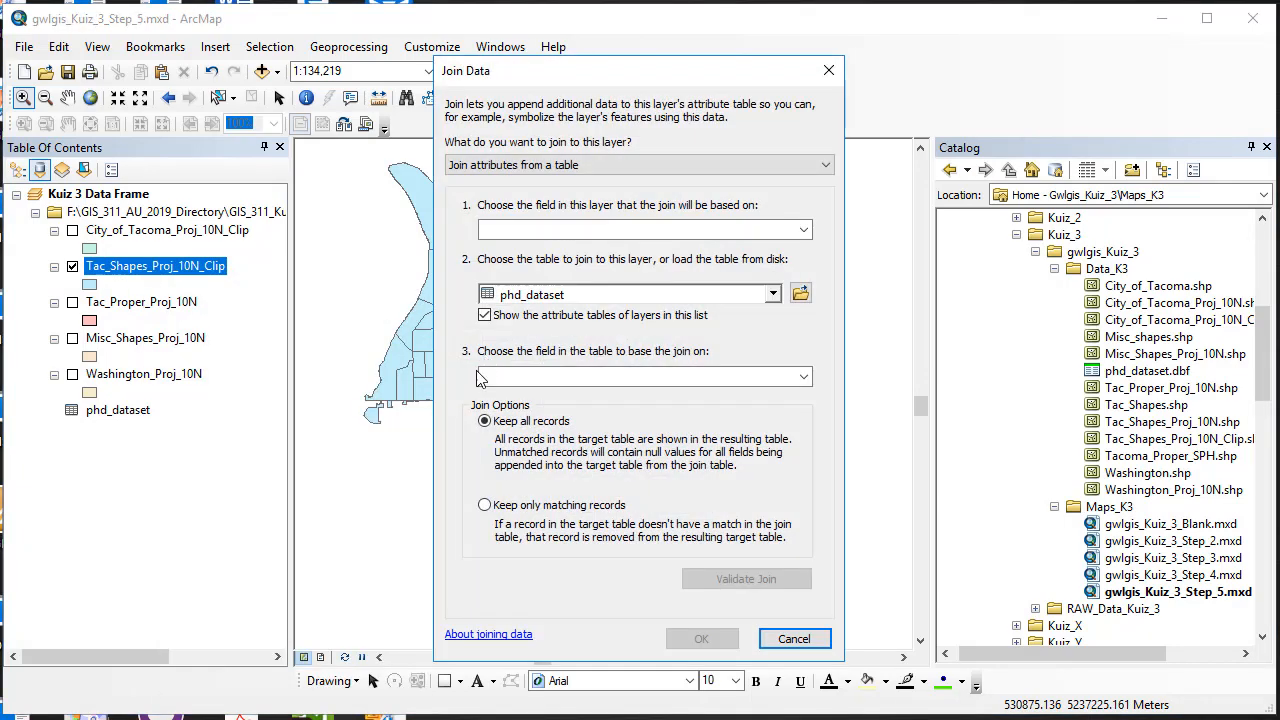
left_click(805, 230)
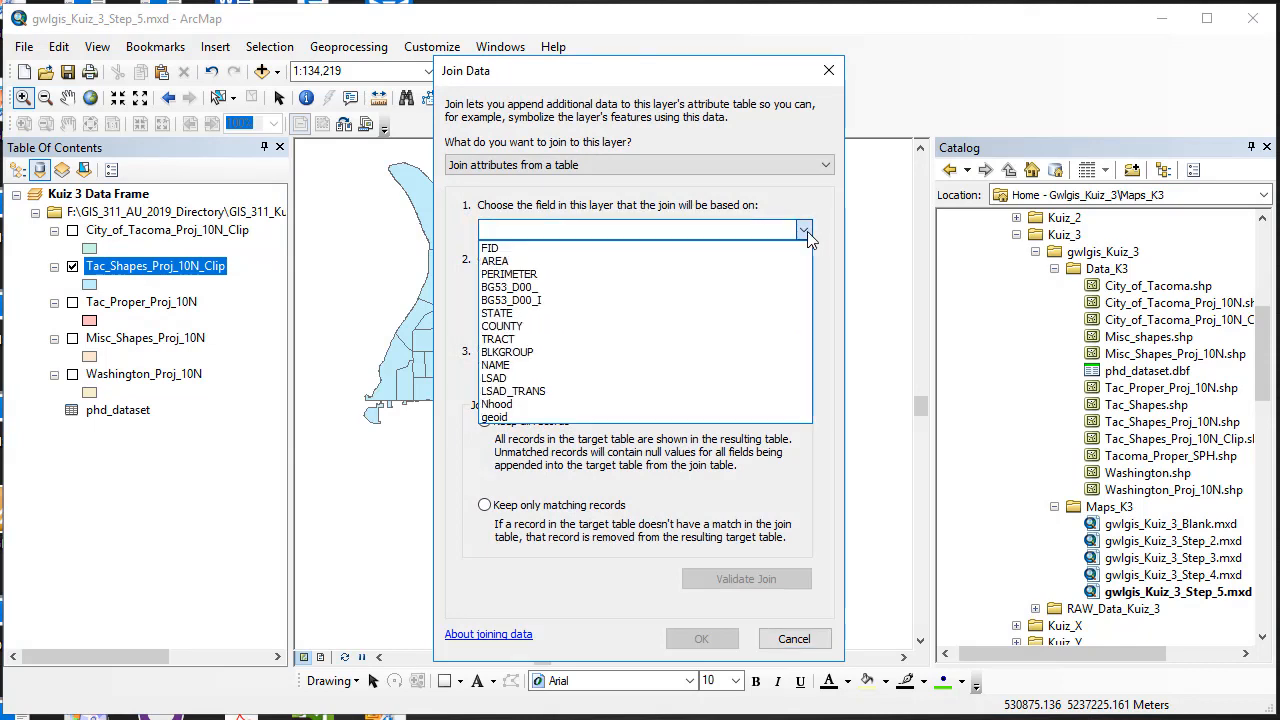
left_click(703, 418)
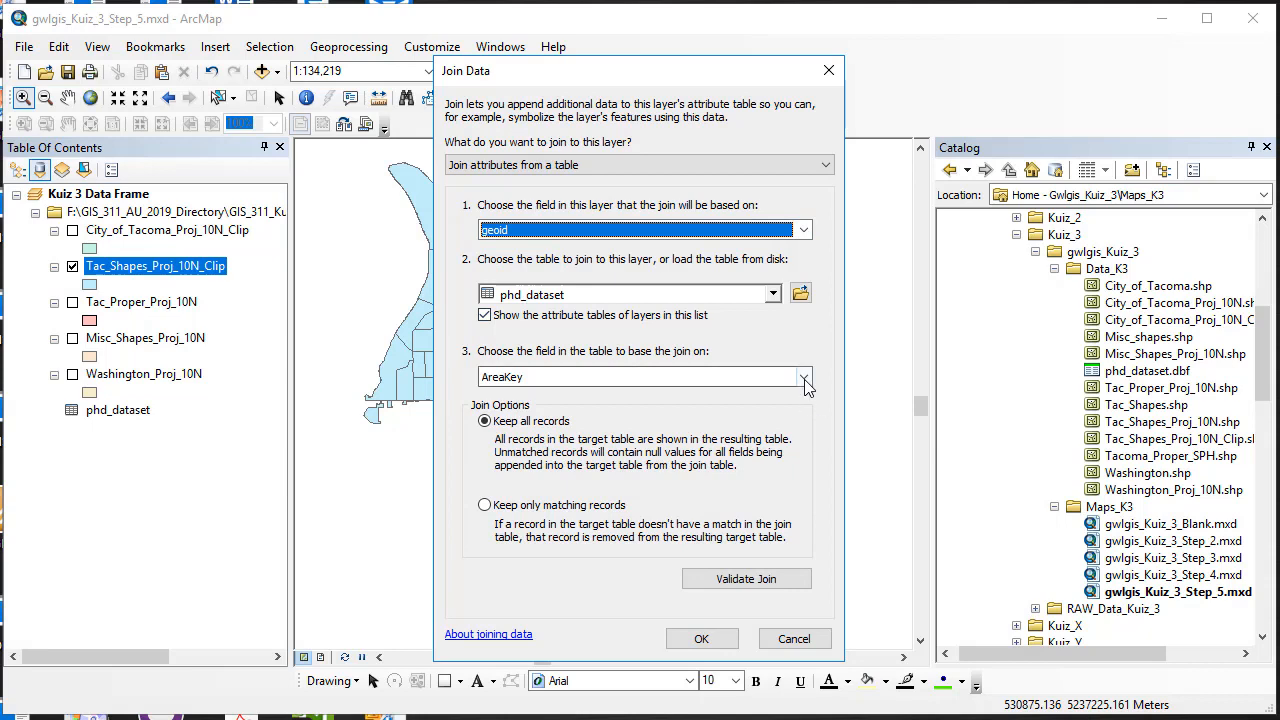
left_click(722, 580)
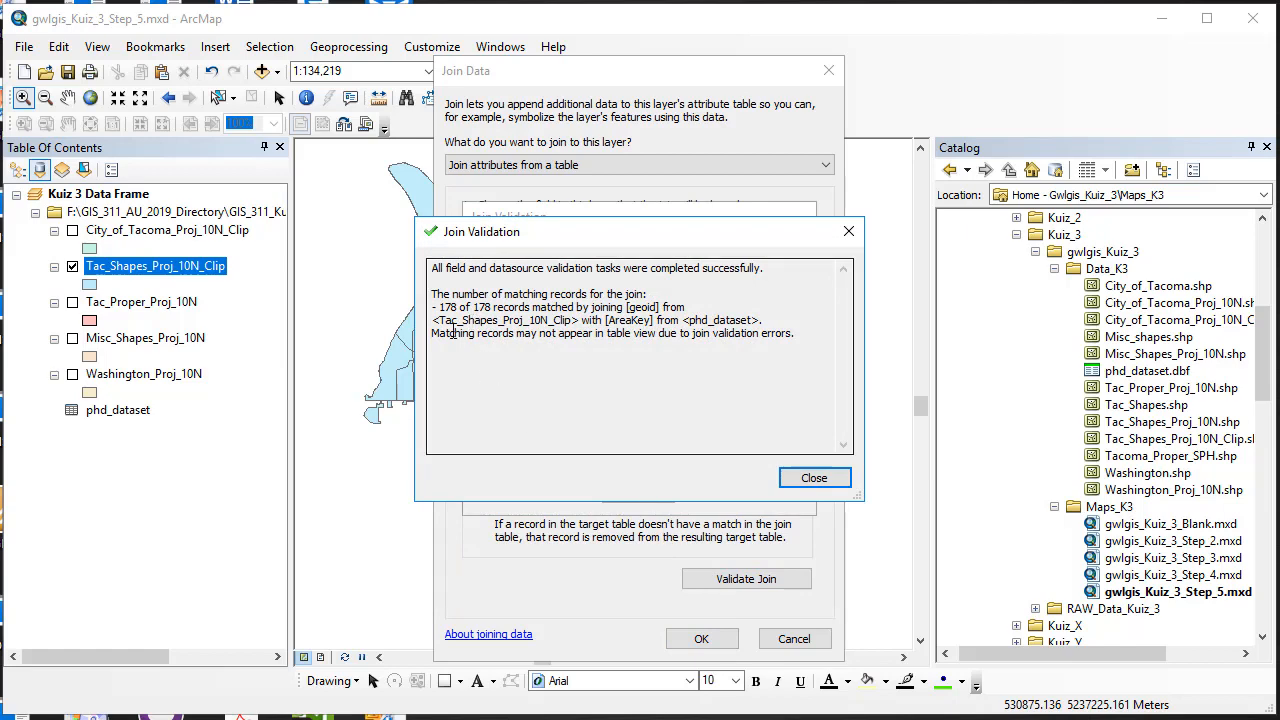
left_click(810, 478)
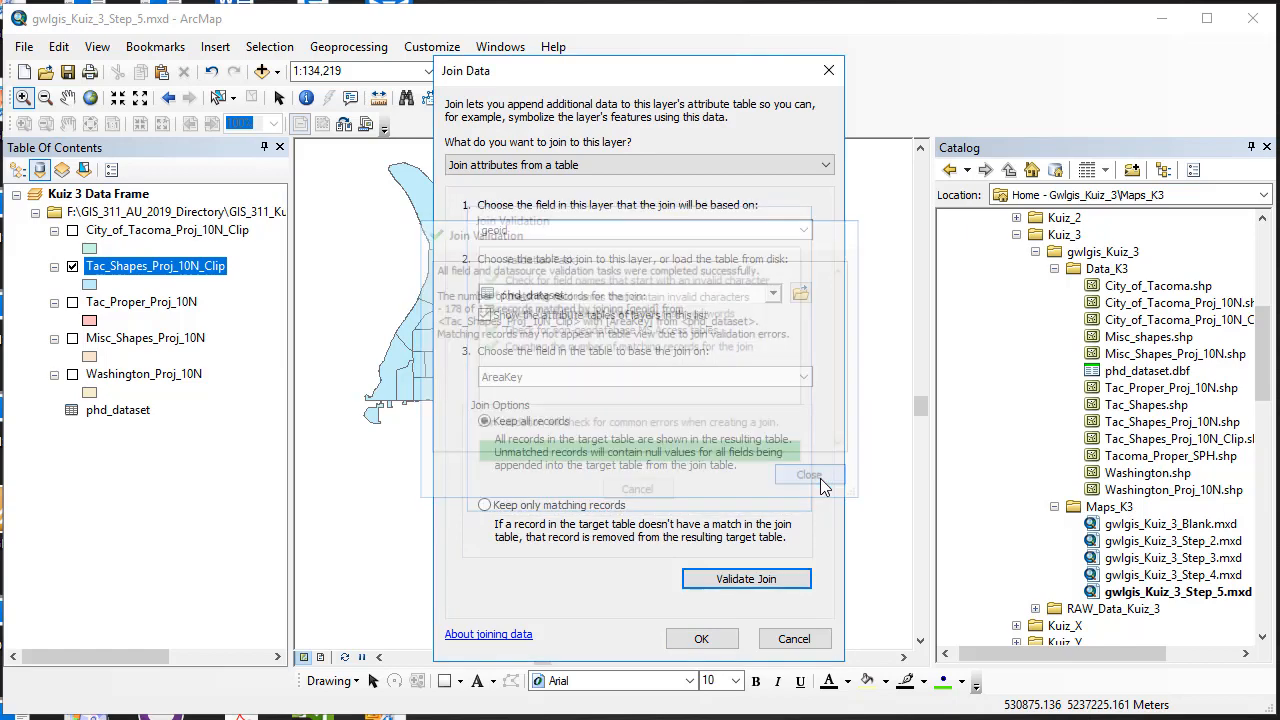
left_click(701, 639)
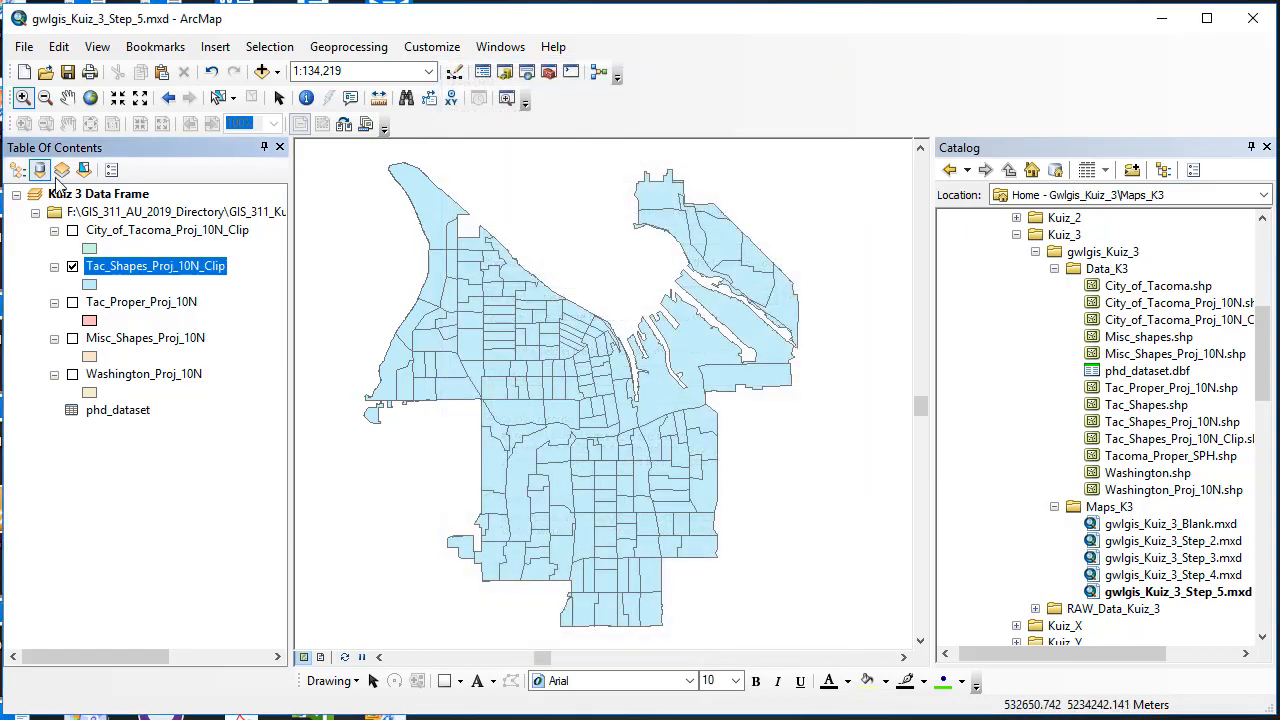
- Check the joined phd_dataset fields at the end of the Tac_Shapes_Proj_10N_Clip attribute table, and close it
right_click(155, 268)
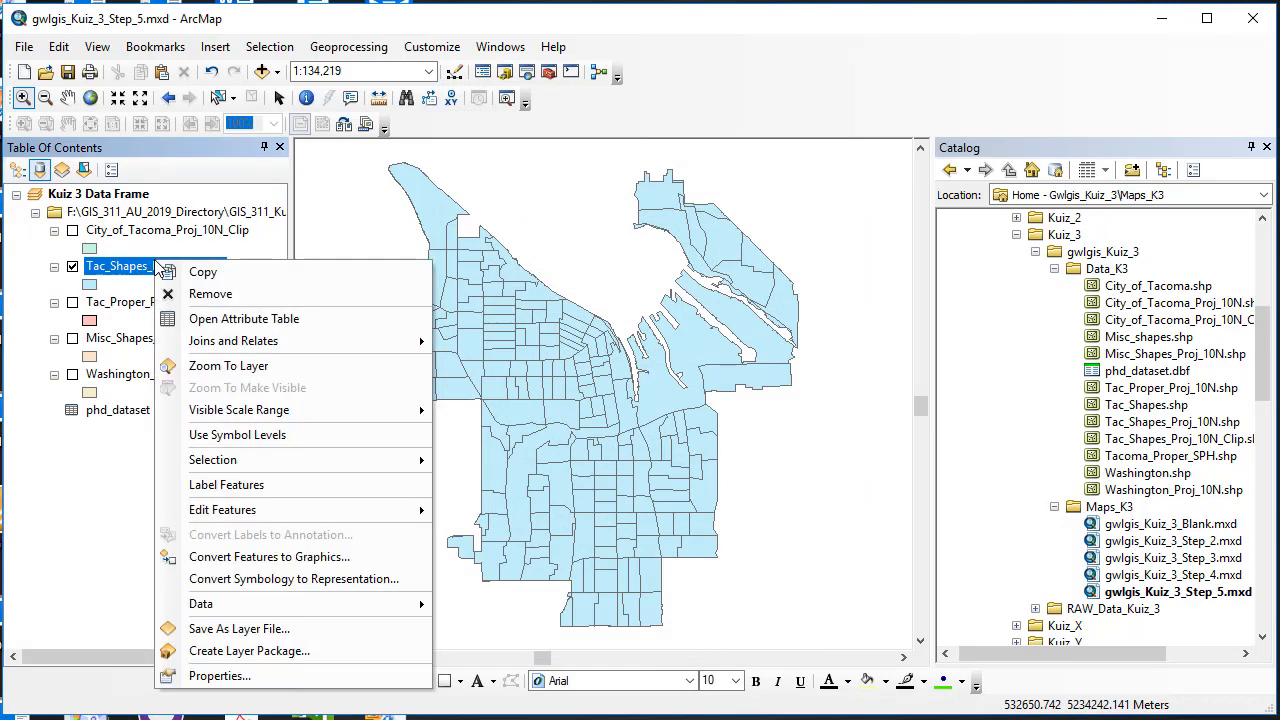
left_click(191, 316)
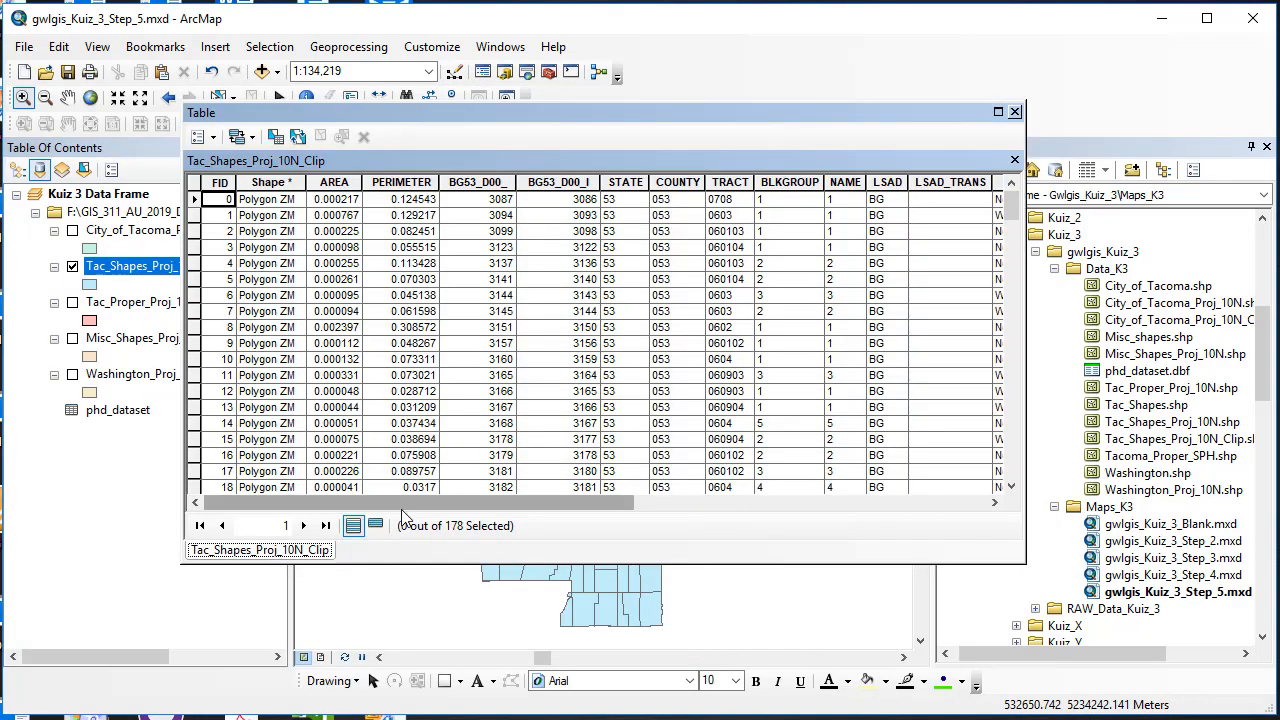
left_click_drag(408, 504, 828, 519)
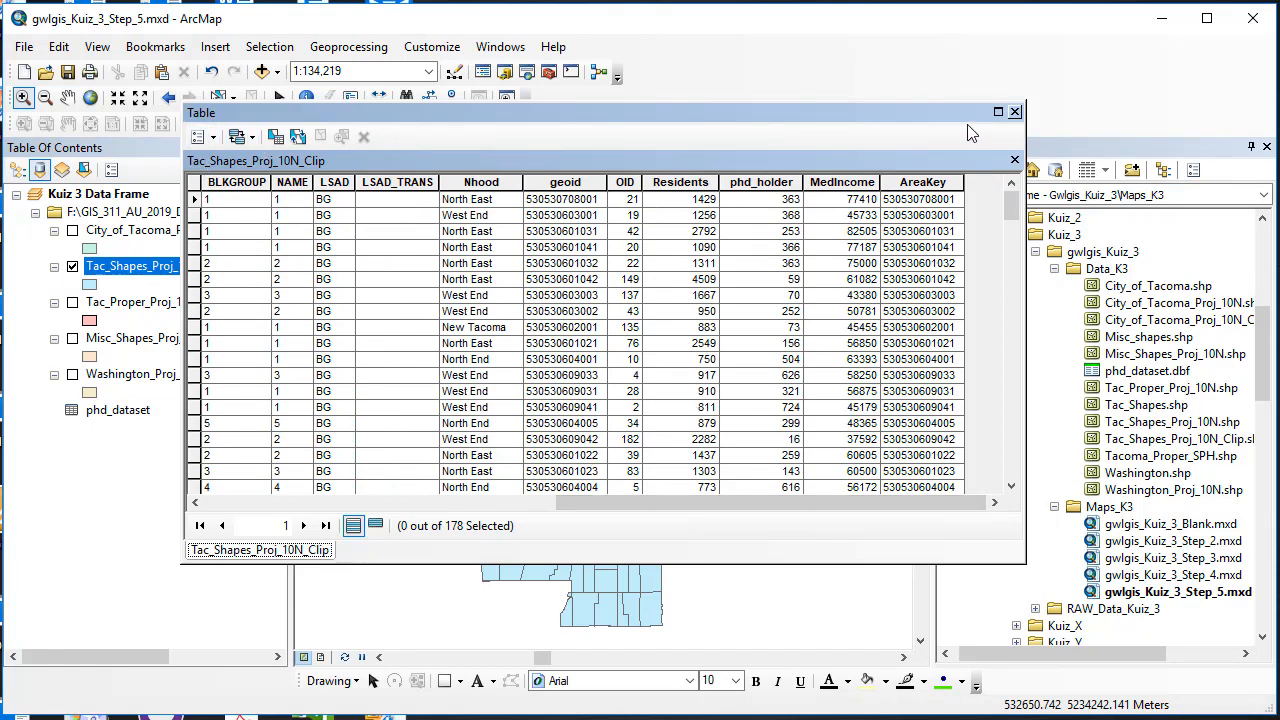
left_click(1015, 111)
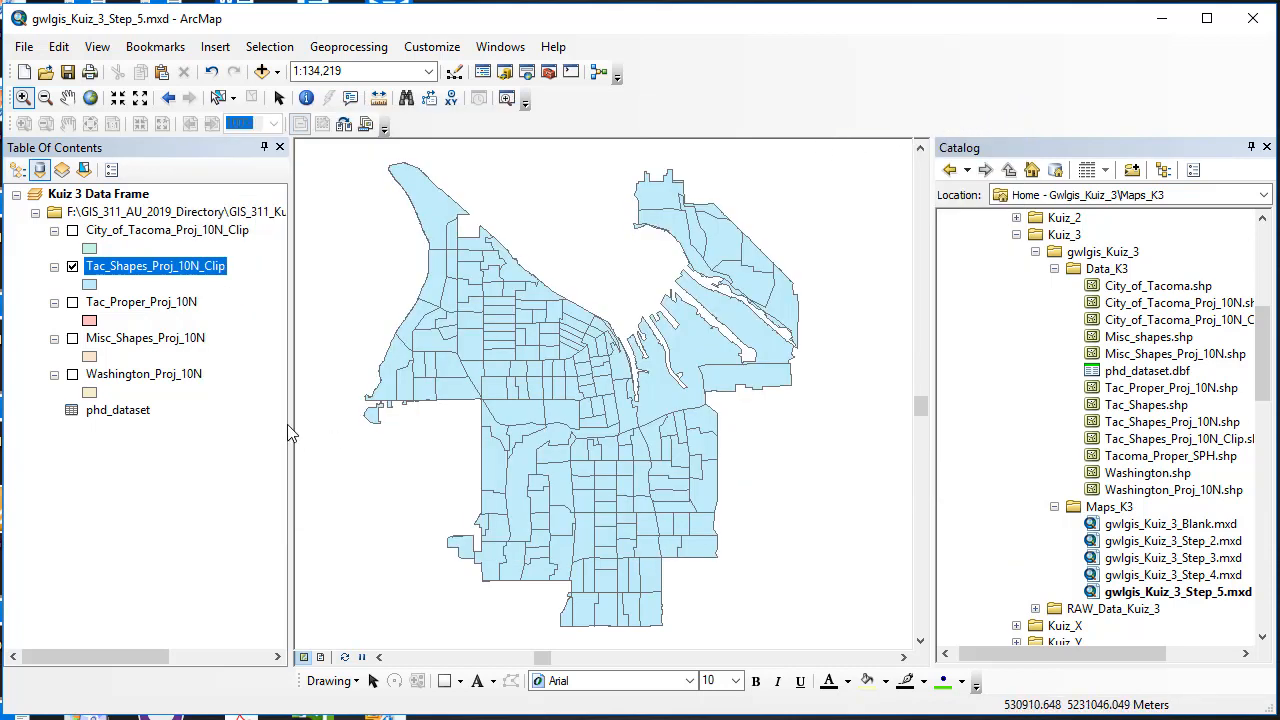
- Start a data export of all Tac_Shapes_Proj_10N_Clip features and choose Kuiz_3\gwlgis_Kuiz_3\Data_K3 as the output folder
right_click(162, 266)
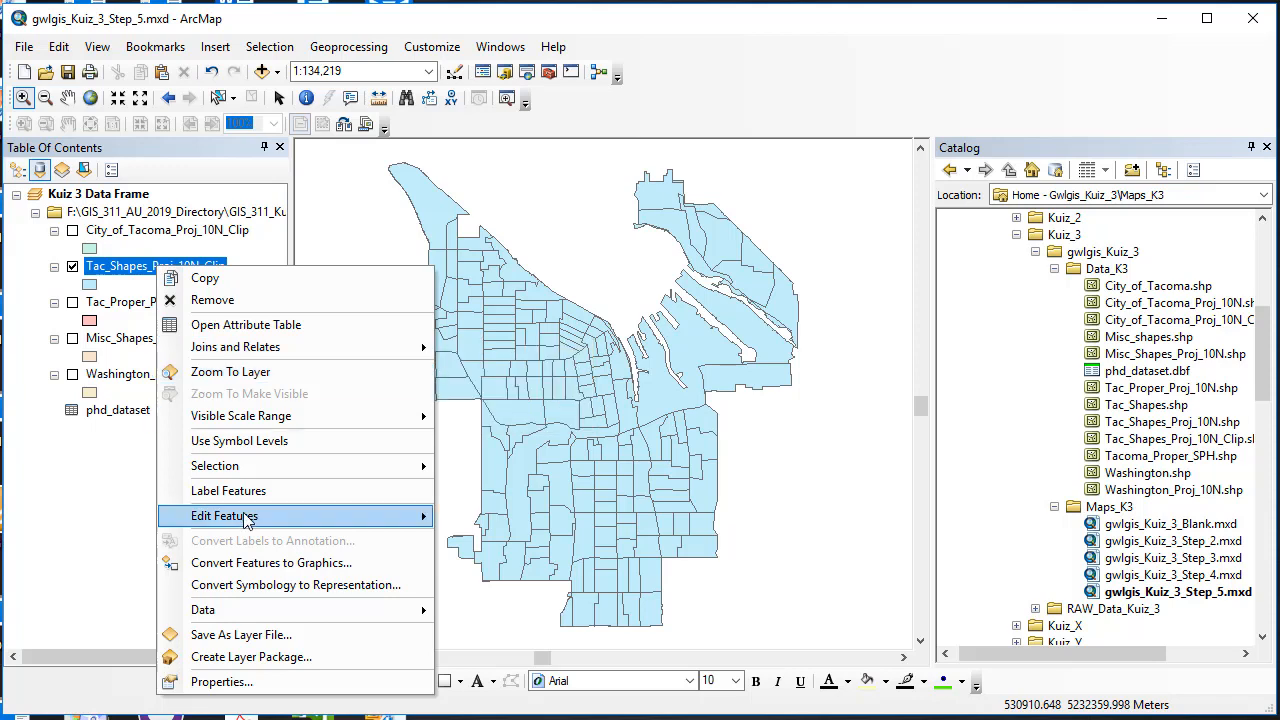
mouse_move(344, 617)
left_click(510, 636)
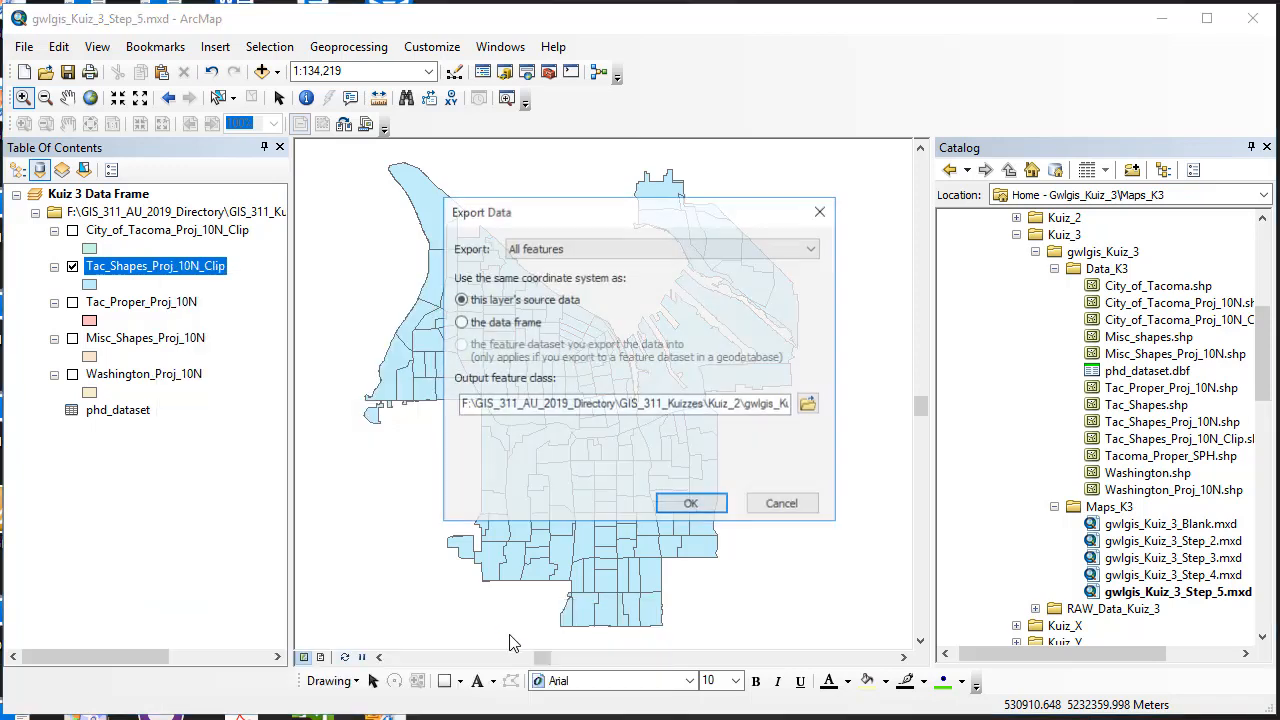
left_click(813, 407)
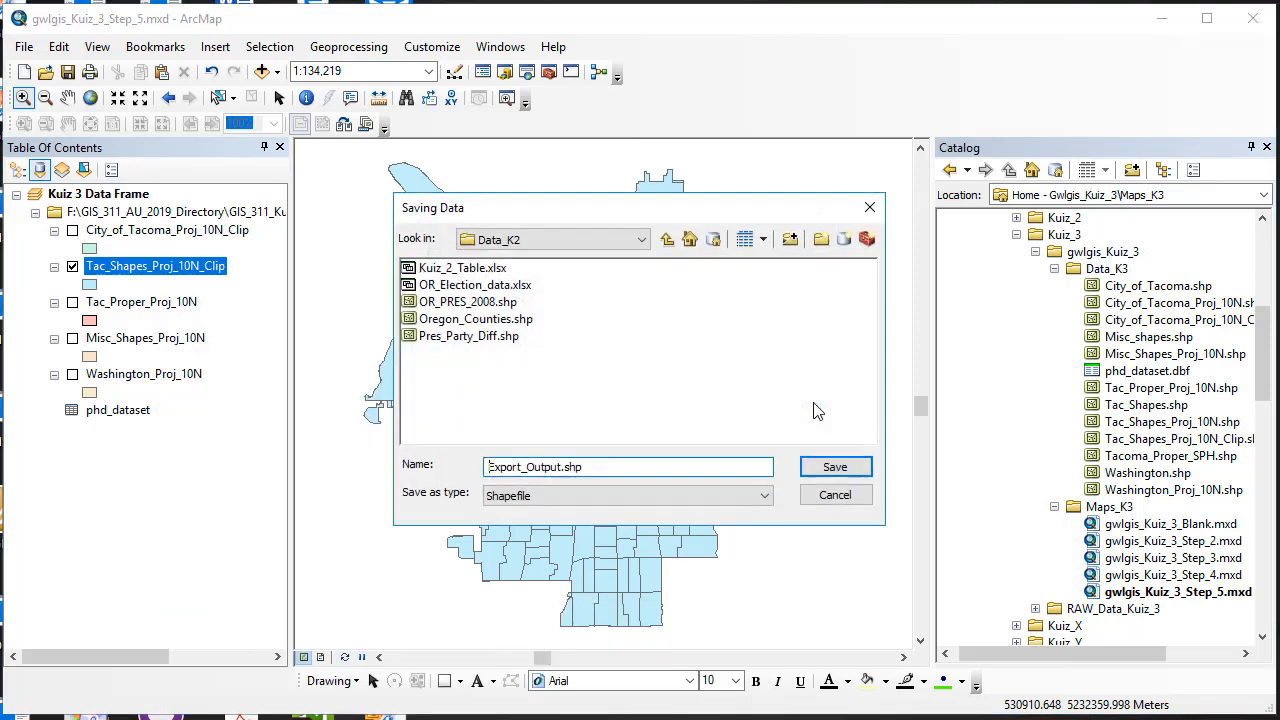
left_click(641, 240)
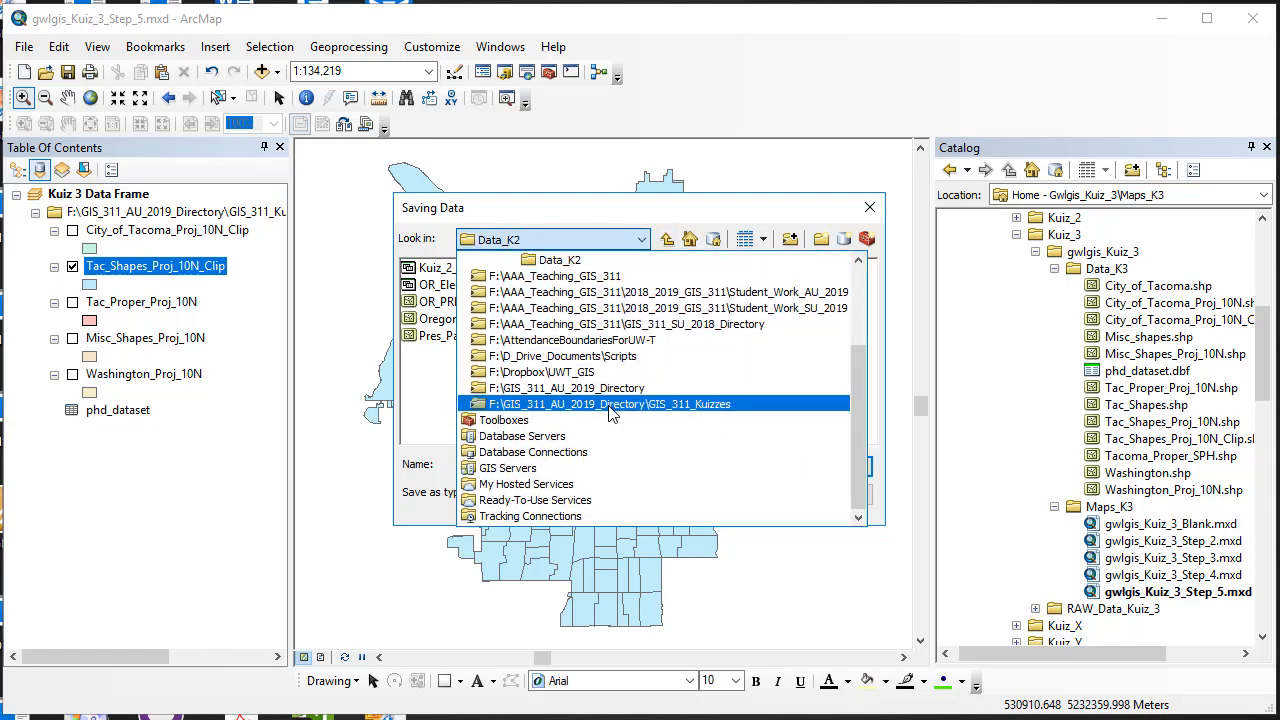
left_click(556, 406)
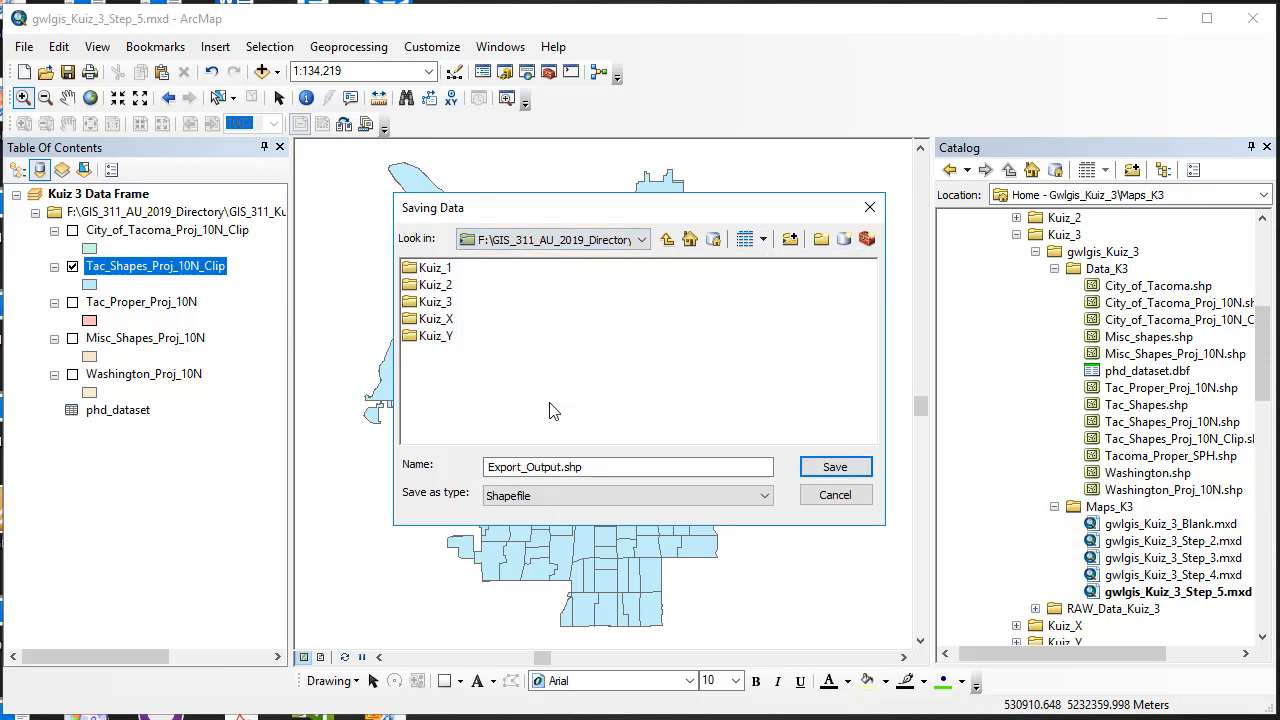
left_click(435, 304)
double_click(435, 302)
double_click(440, 268)
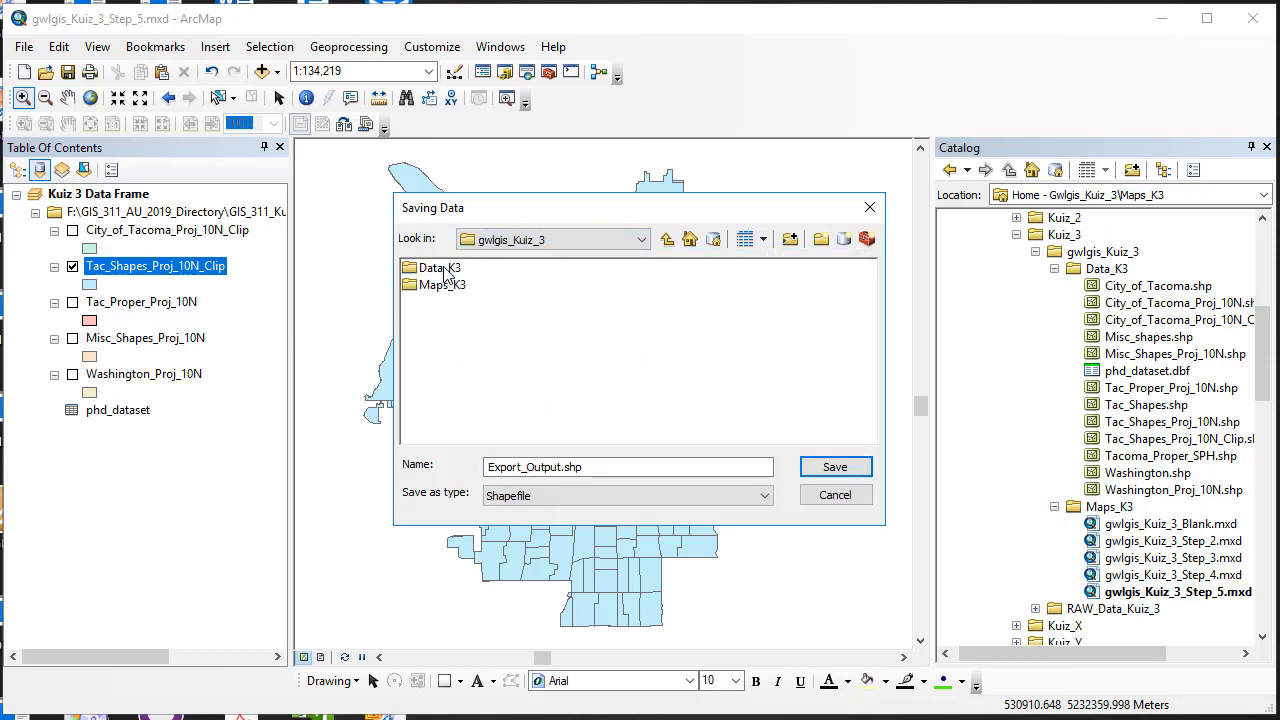
double_click(442, 268)
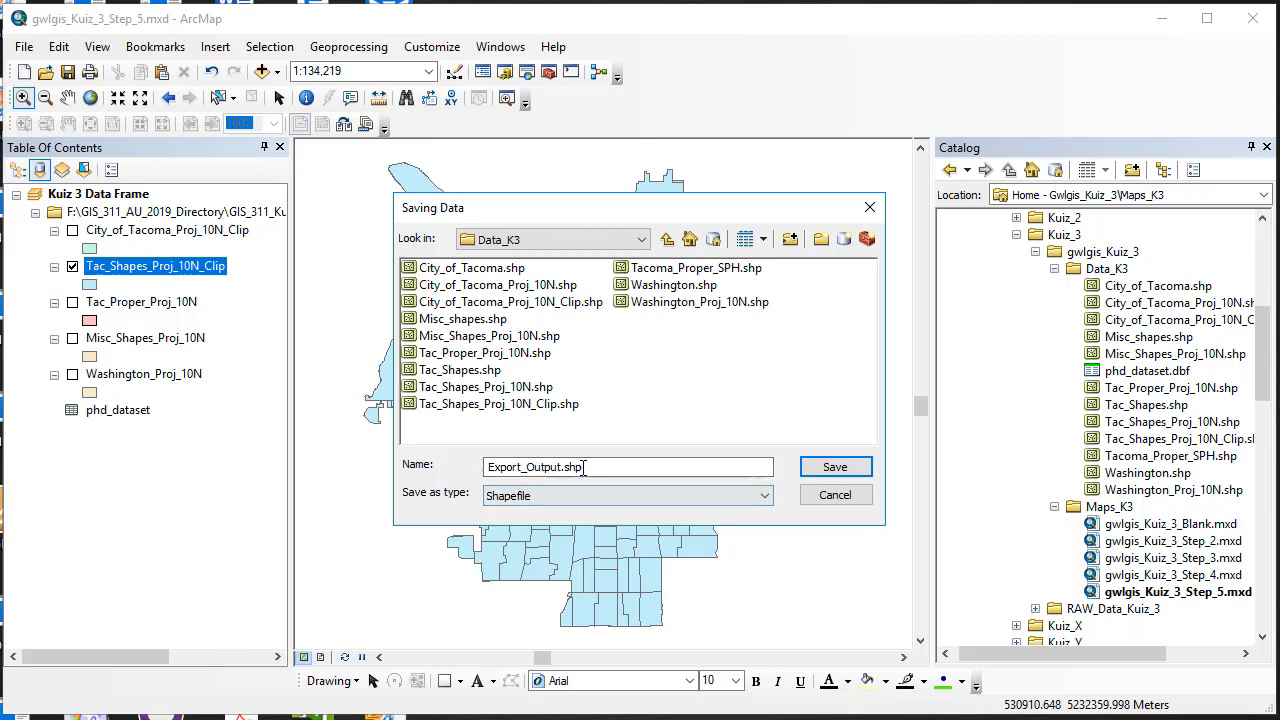
- Name the exported shapefile Tac_Shapes_Join and save that output location
left_click_drag(592, 467, 436, 460)
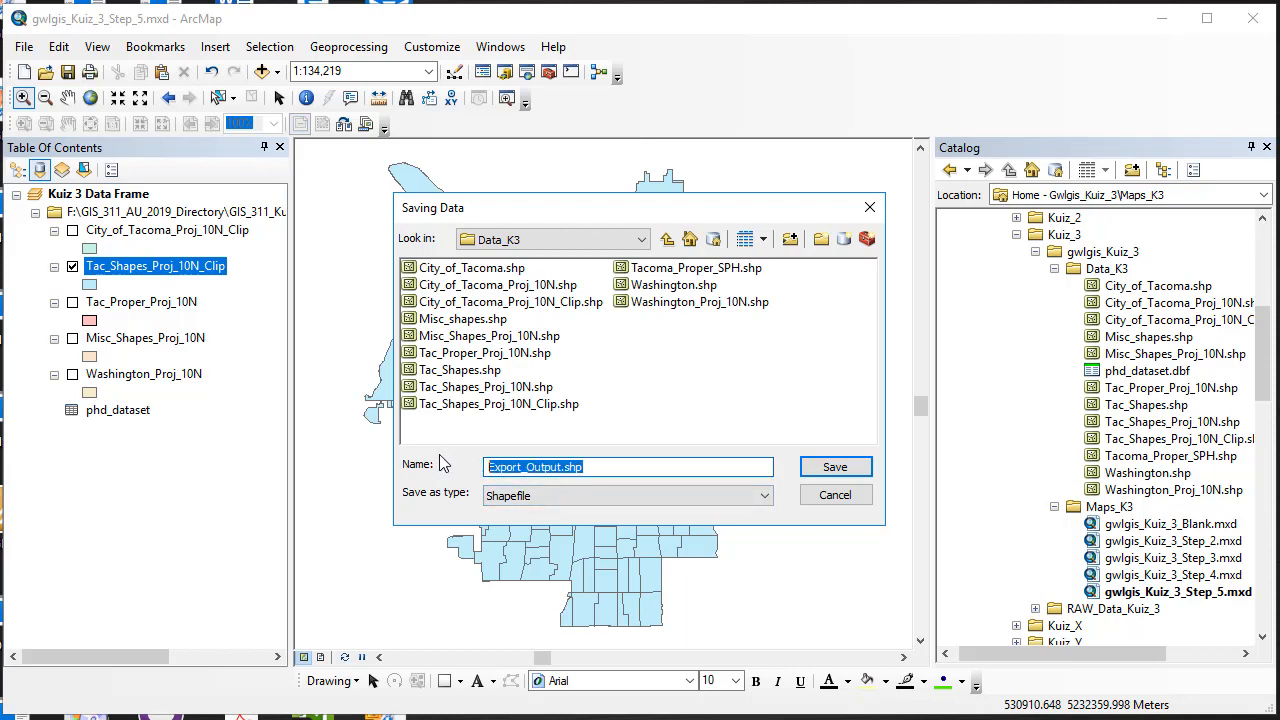
type("Tac_")
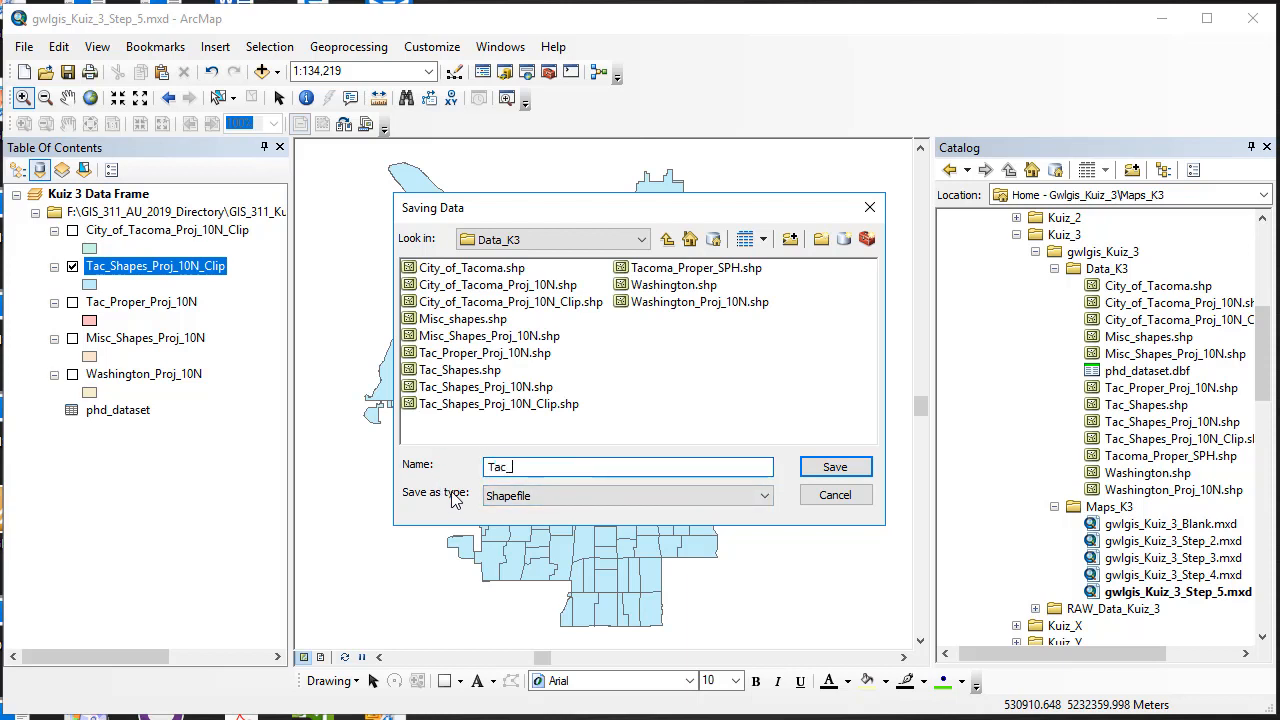
type("shapes")
key("BackSpace")
key("BackSpace")
key("BackSpace")
key("BackSpace")
key("BackSpace")
type("hapes_Join")
left_click(830, 467)
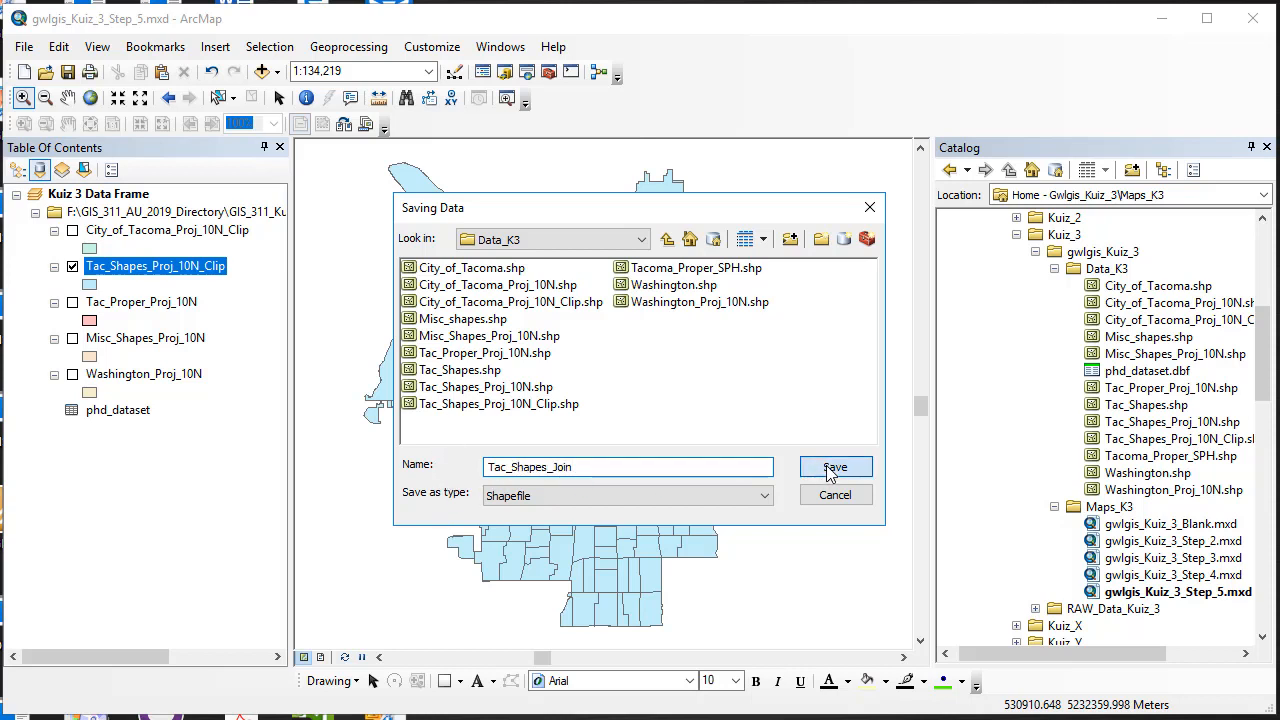
- Run the export, add Tac_Shapes_Join to the map as a layer, and hide the Tac_Shapes_Proj_10N_Clip layer
left_click(691, 504)
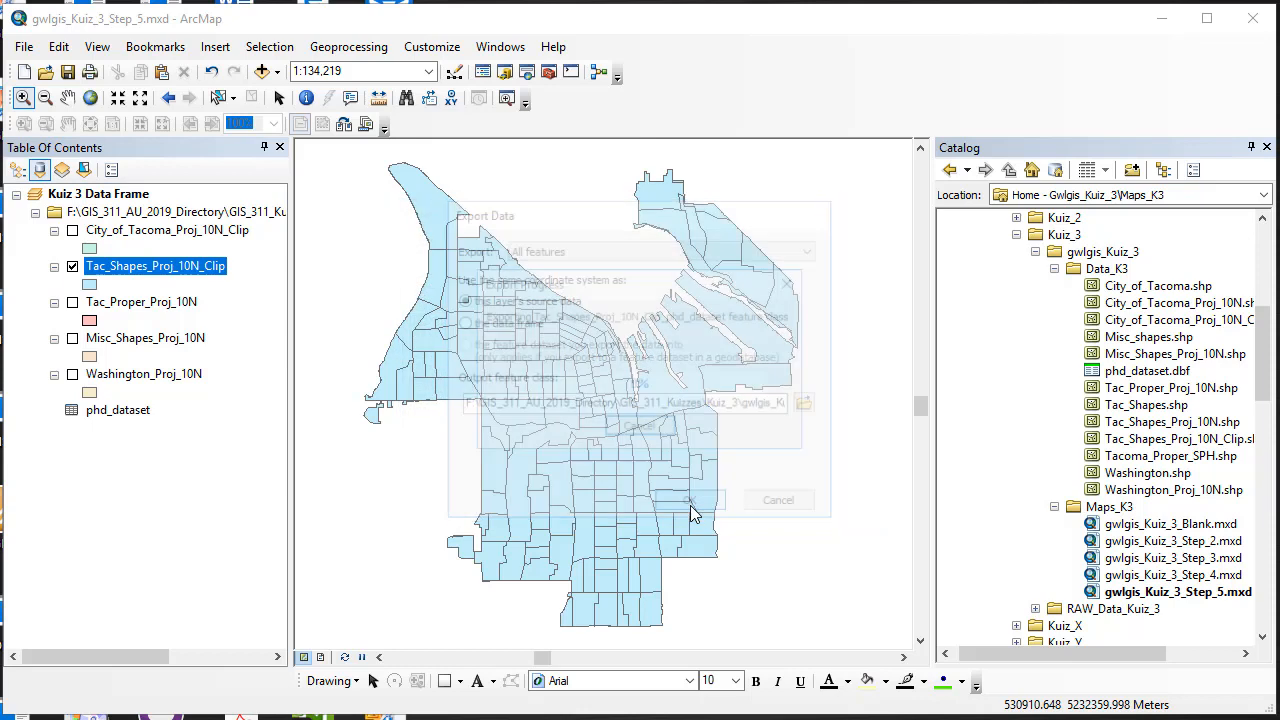
left_click(701, 470)
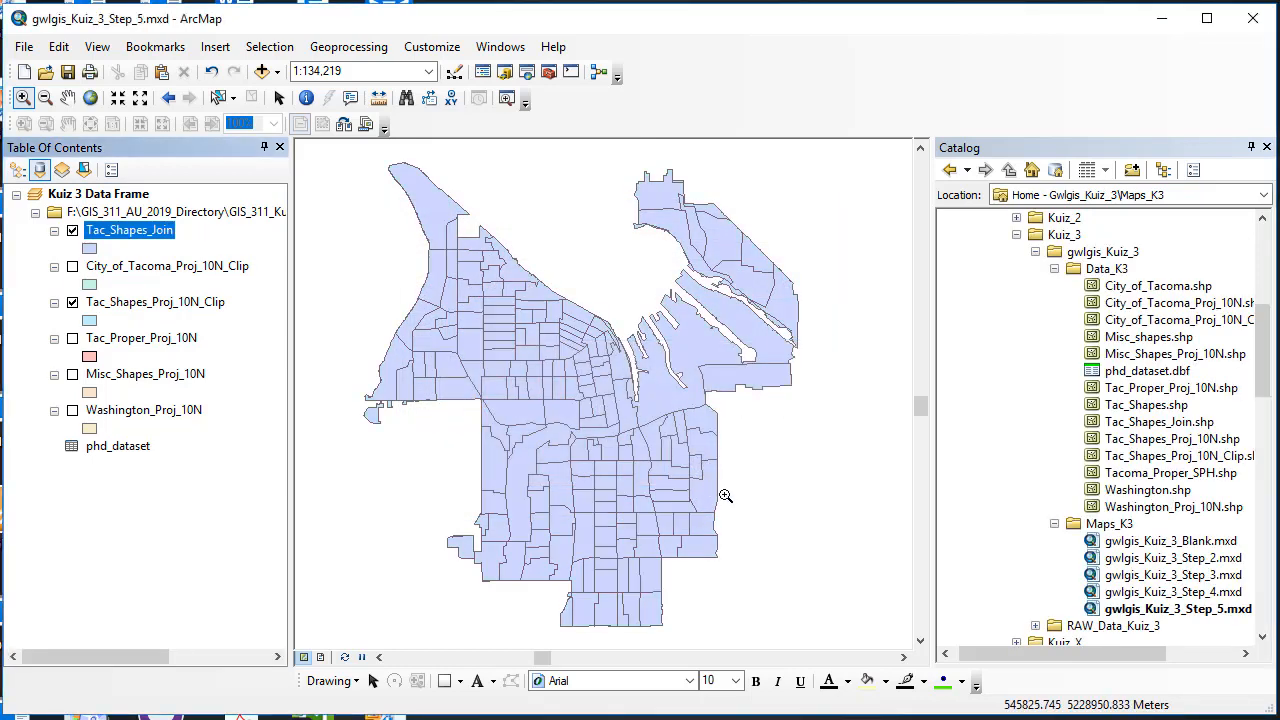
left_click(72, 302)
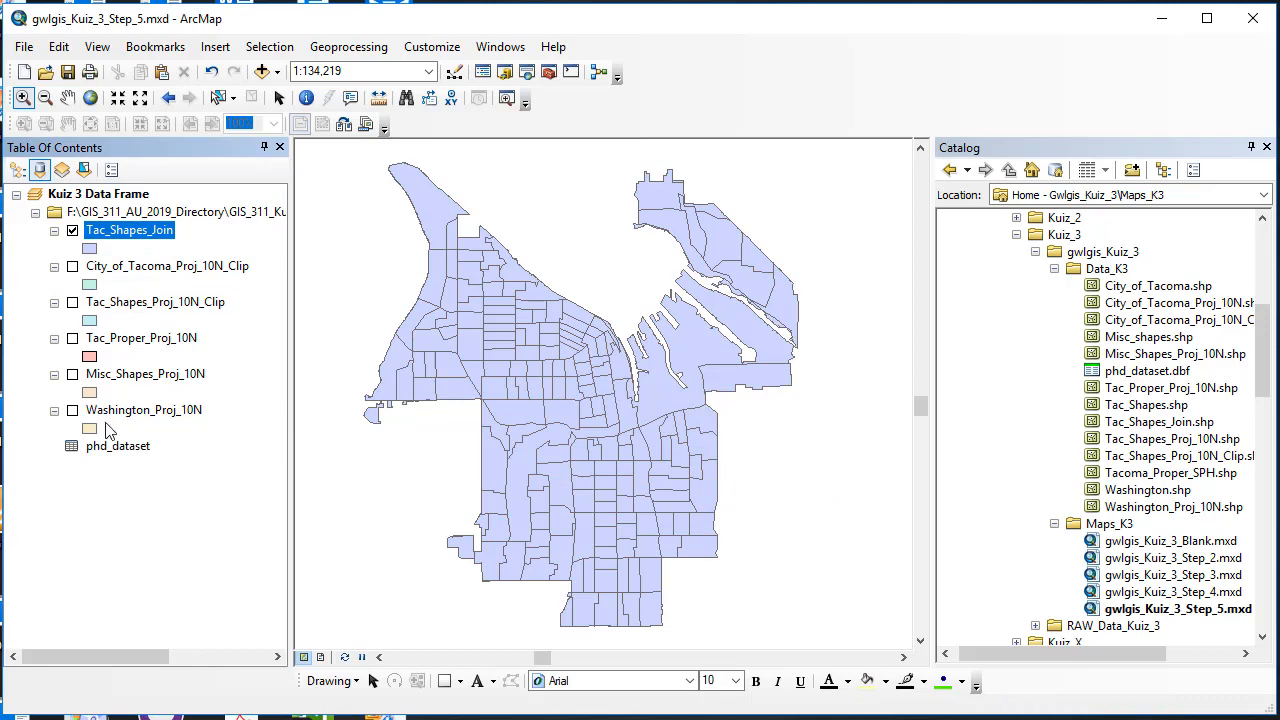
- Check the Tac_Shapes_Join layer's source properties and the joined fields at the end of its attribute table, and close both
right_click(141, 230)
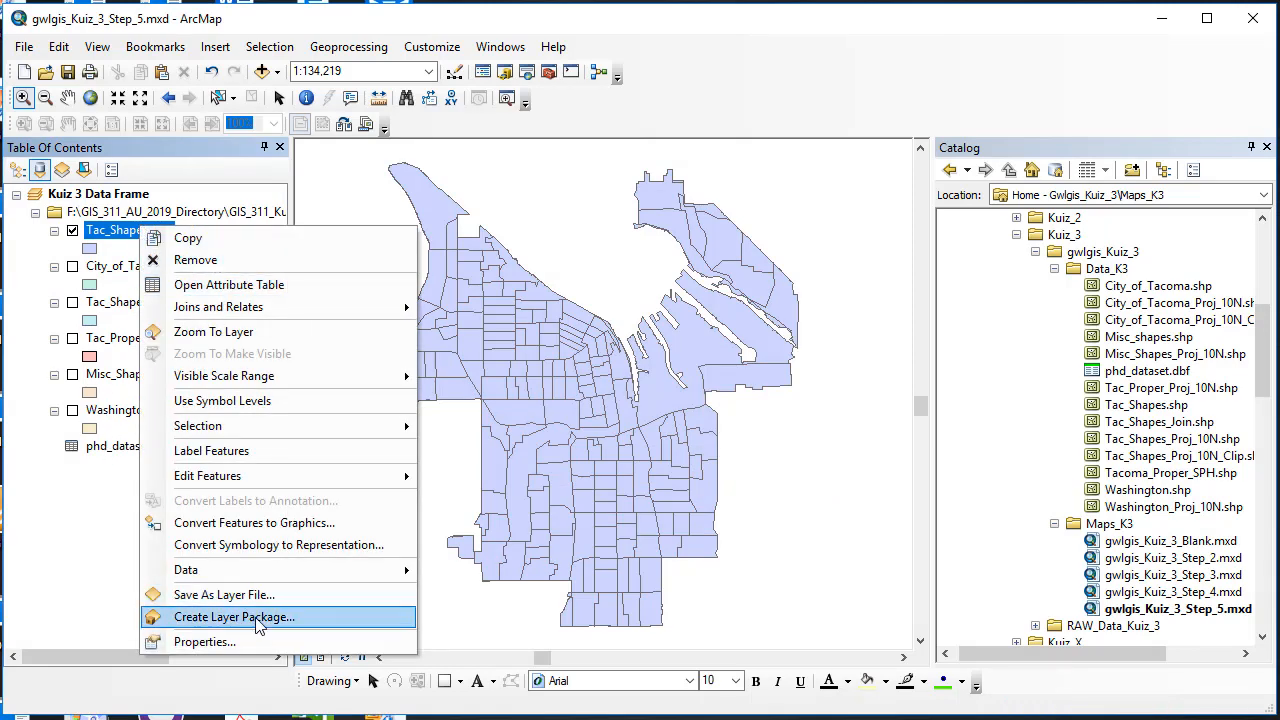
left_click(279, 644)
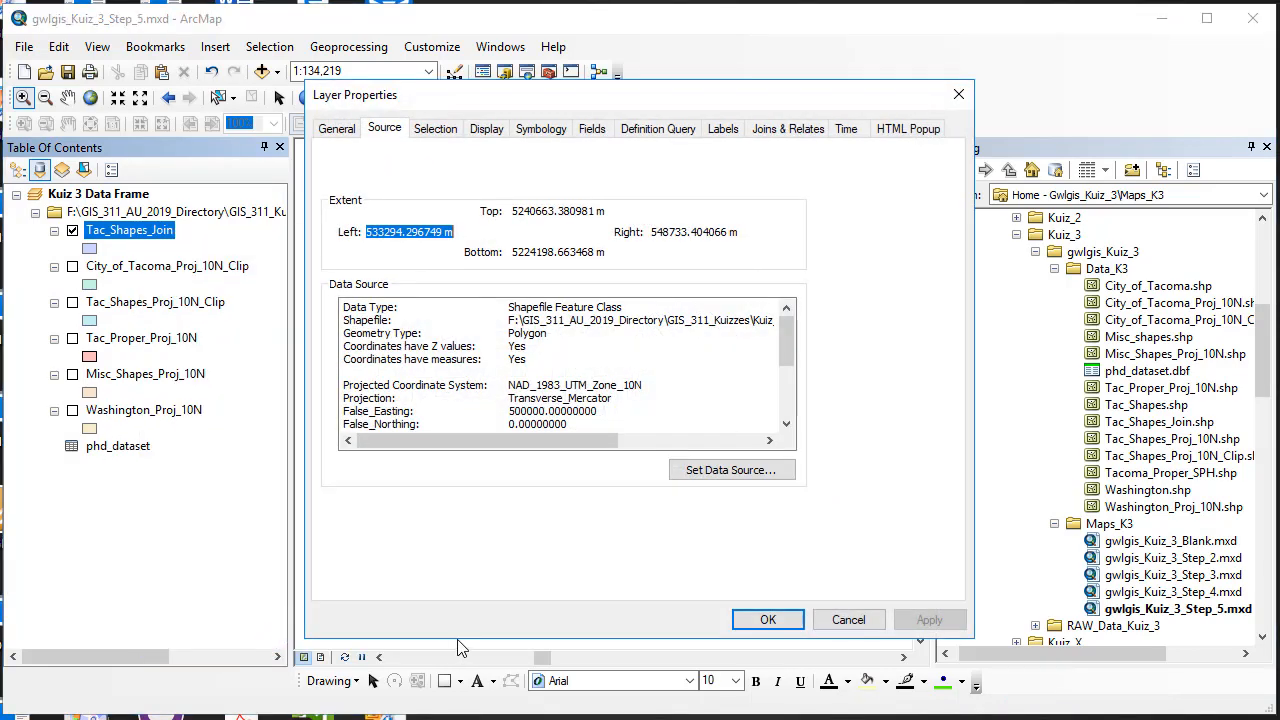
left_click(848, 619)
right_click(141, 236)
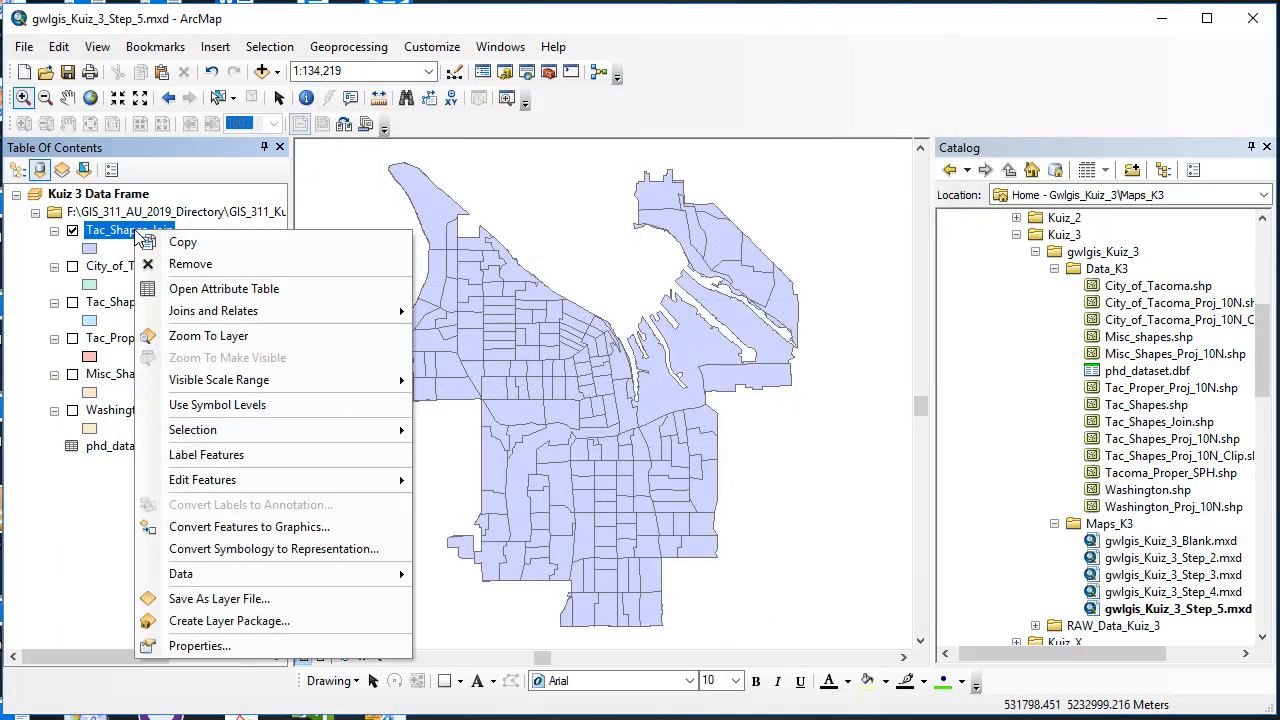
left_click(175, 288)
left_click_drag(304, 506, 752, 516)
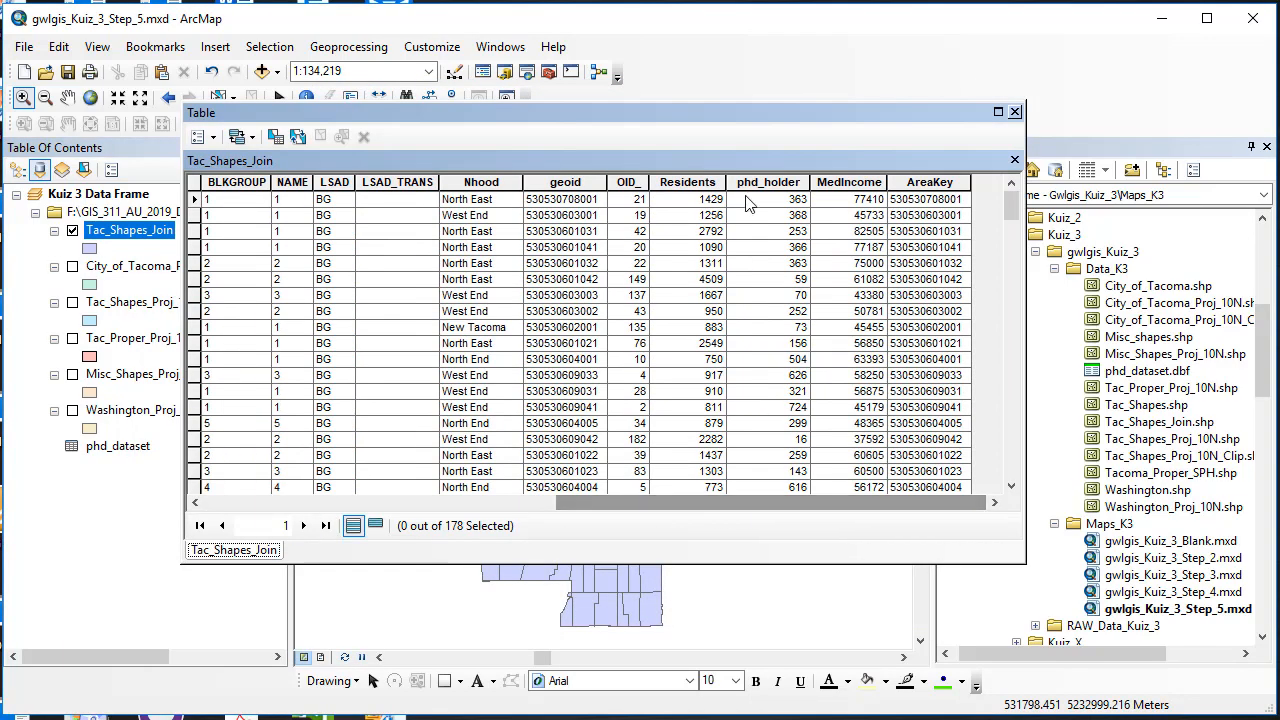
left_click(1014, 113)
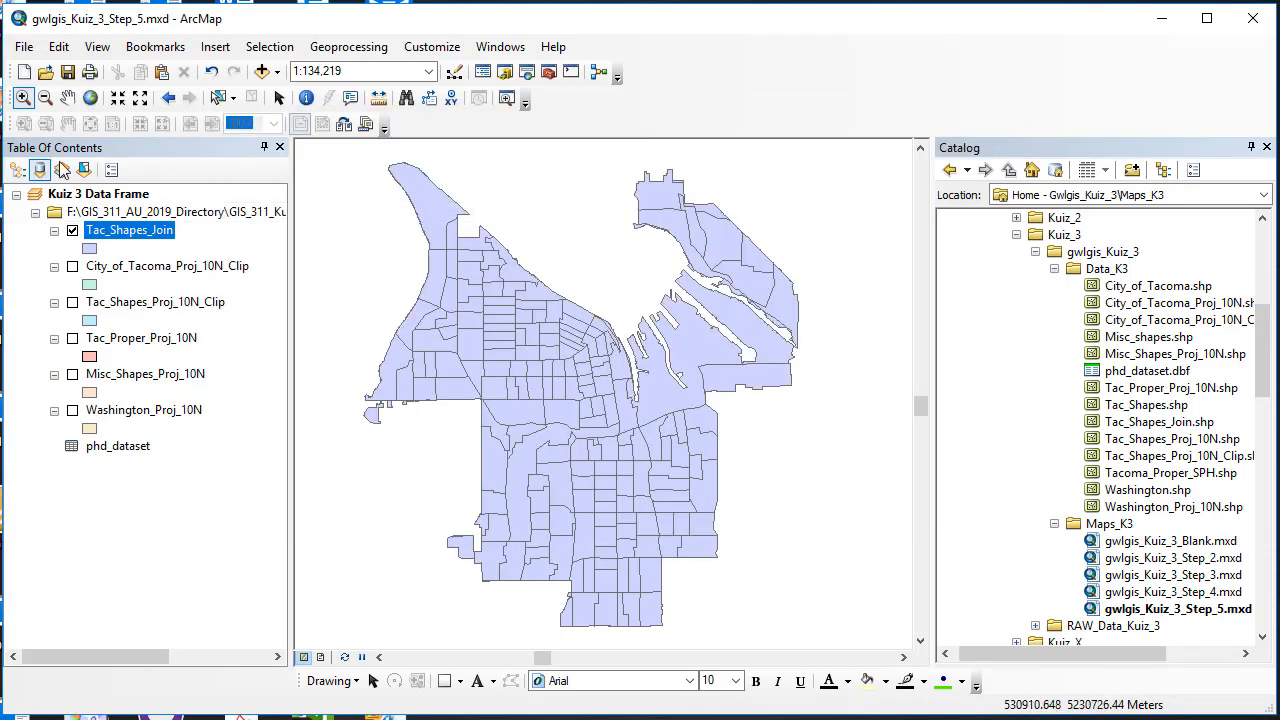
- Clear the coordinate system of the Kuiz 3 Data Frame and apply the change
right_click(100, 194)
left_click(180, 632)
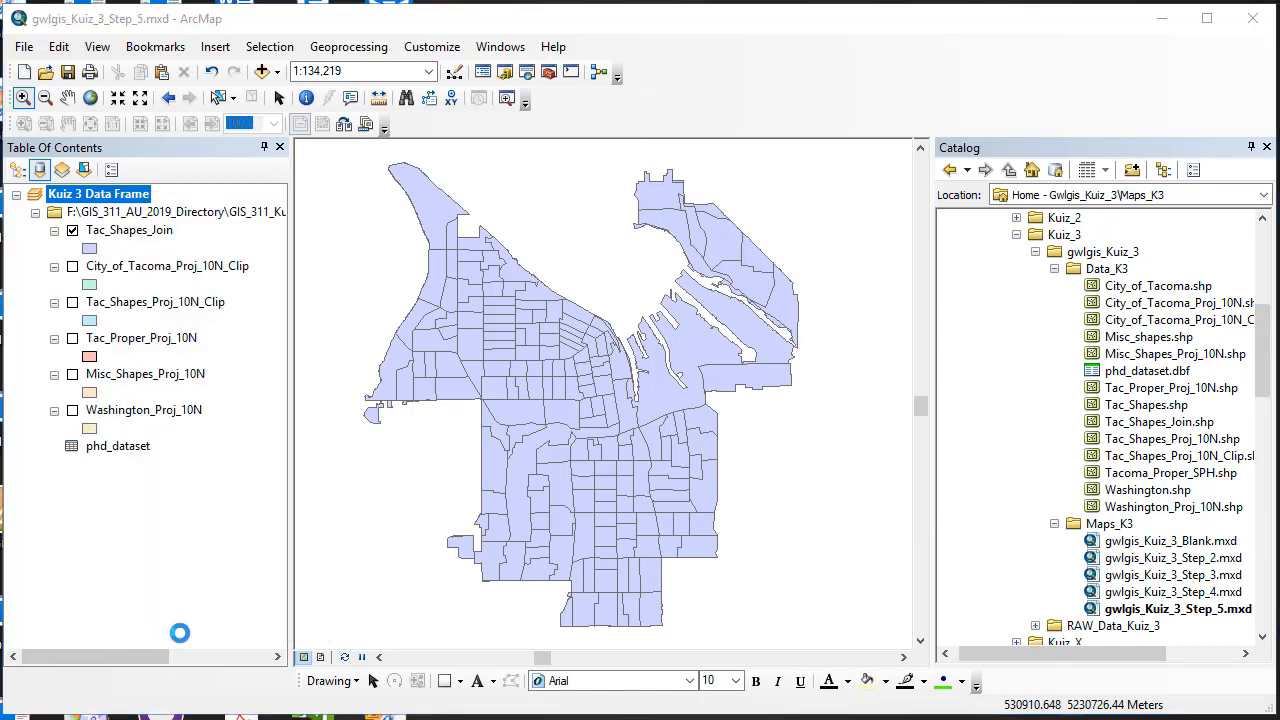
left_click(769, 156)
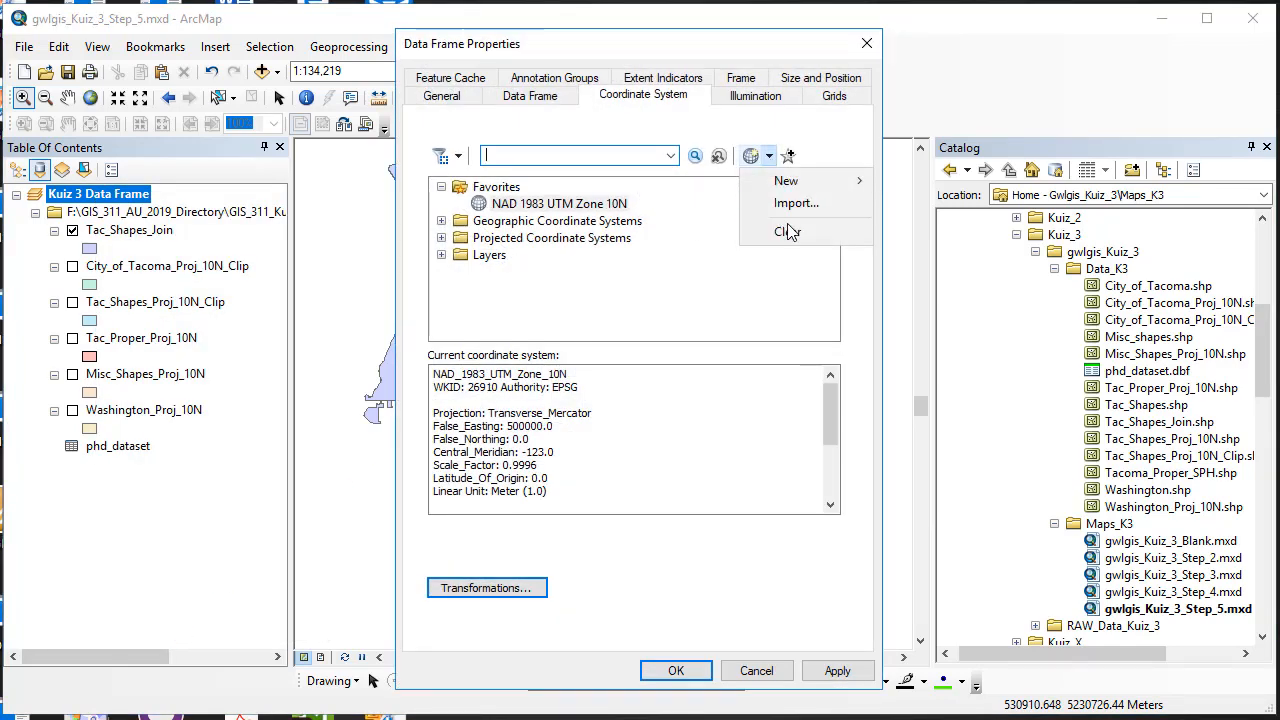
left_click(788, 232)
left_click(838, 671)
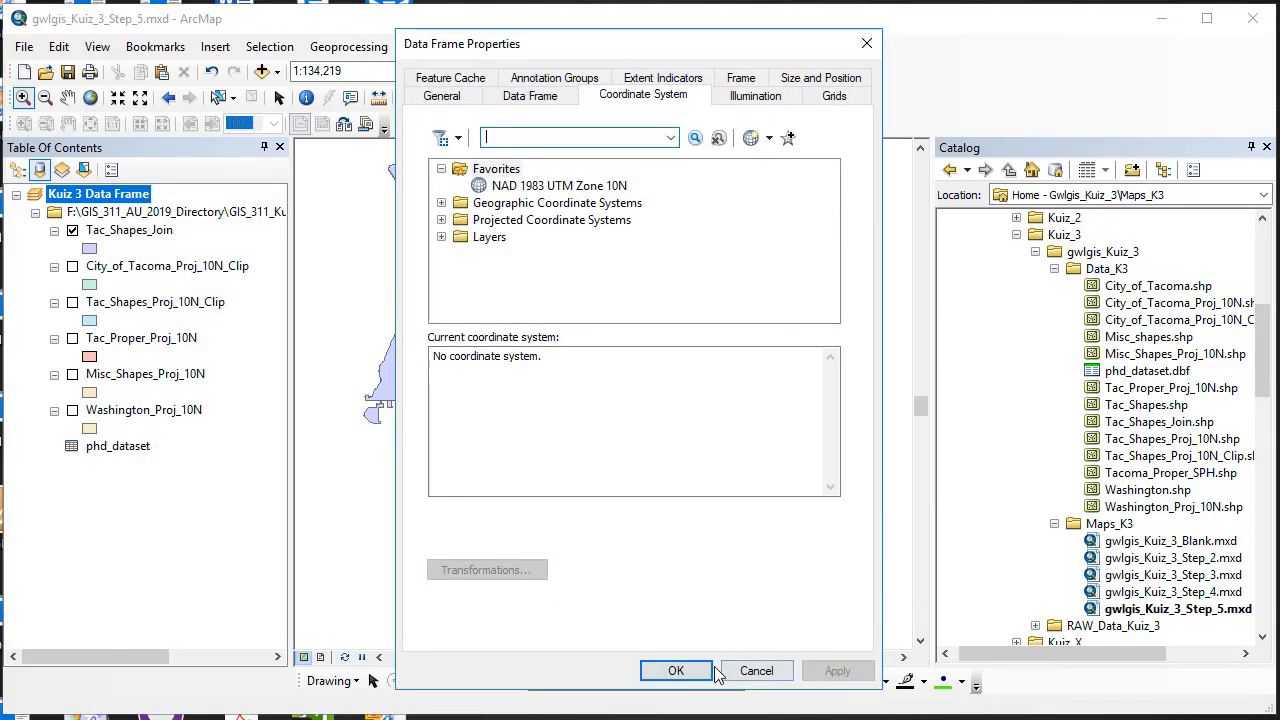
left_click(676, 671)
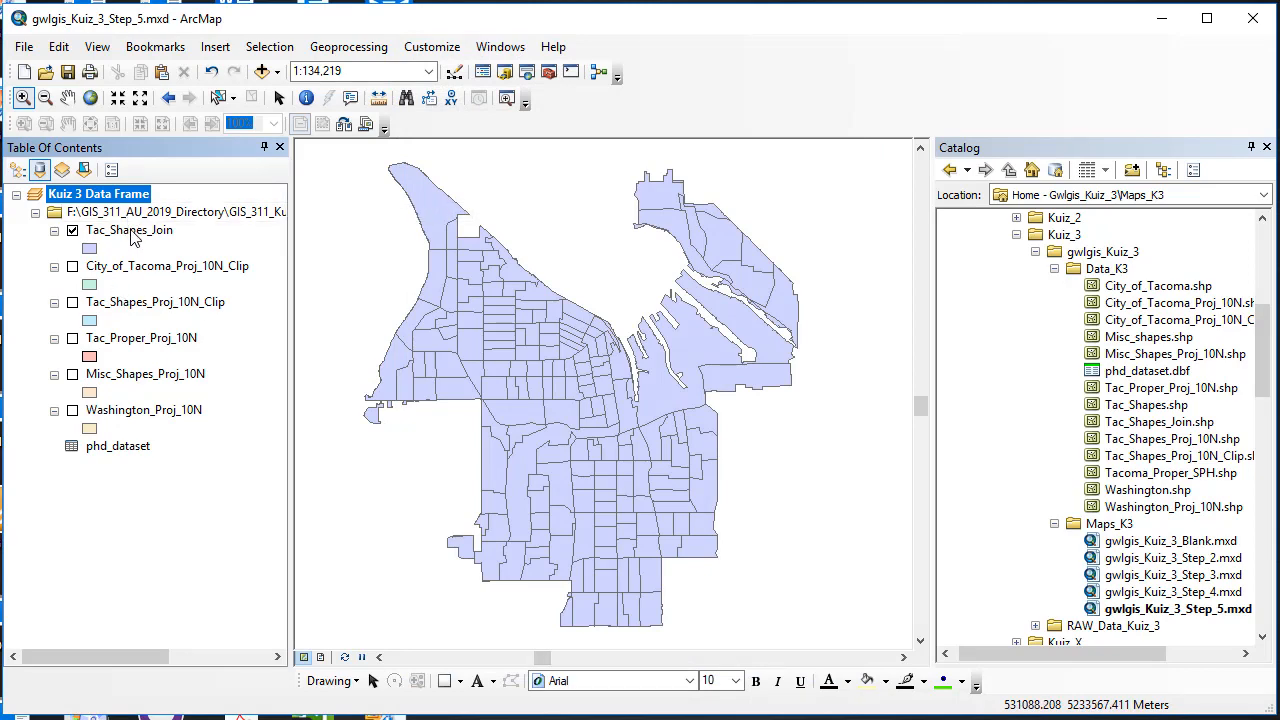
- Symbolize Tac_Shapes_Join with graduated colors on the phd_holder field, using a light-to-dark purple color ramp
right_click(133, 235)
left_click(250, 644)
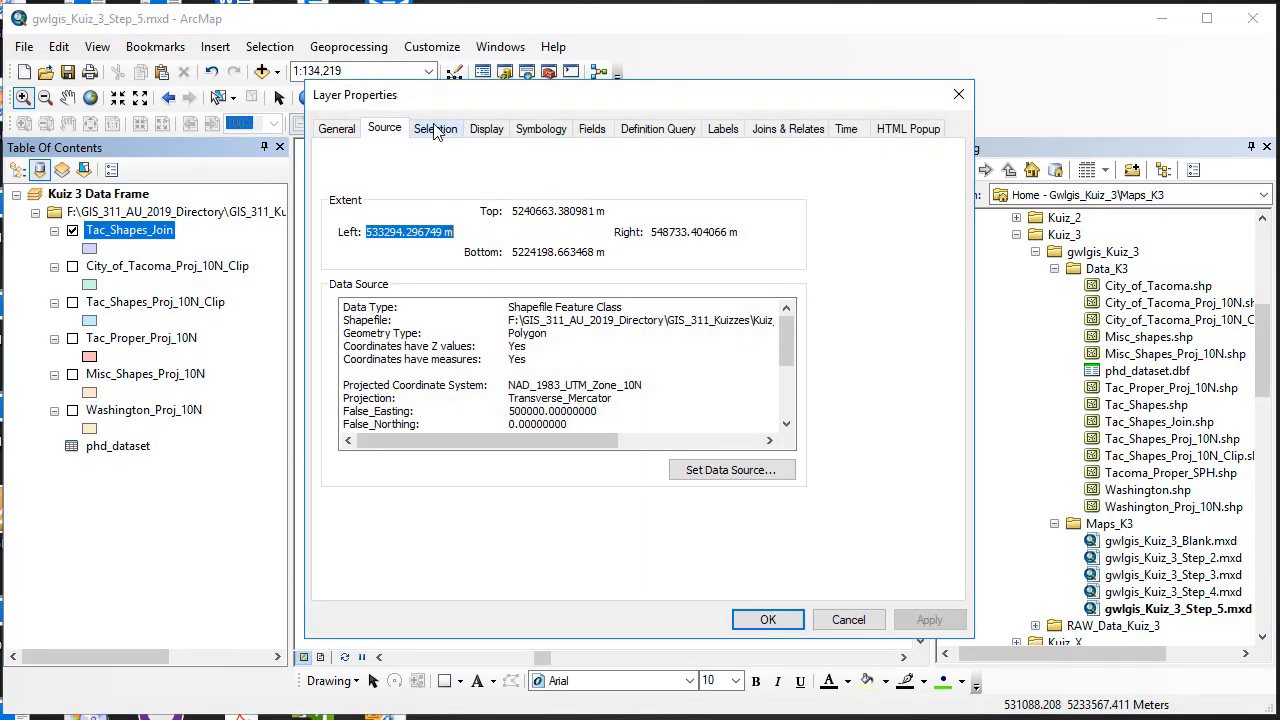
left_click(550, 132)
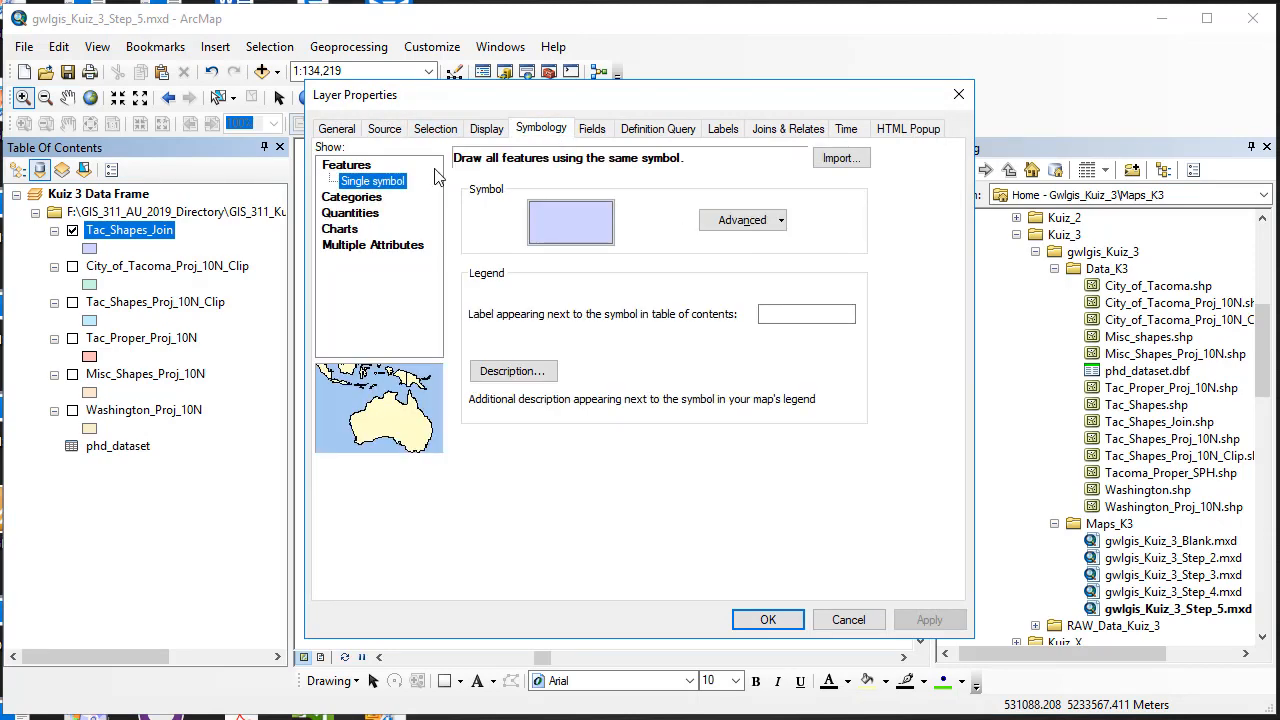
left_click(350, 214)
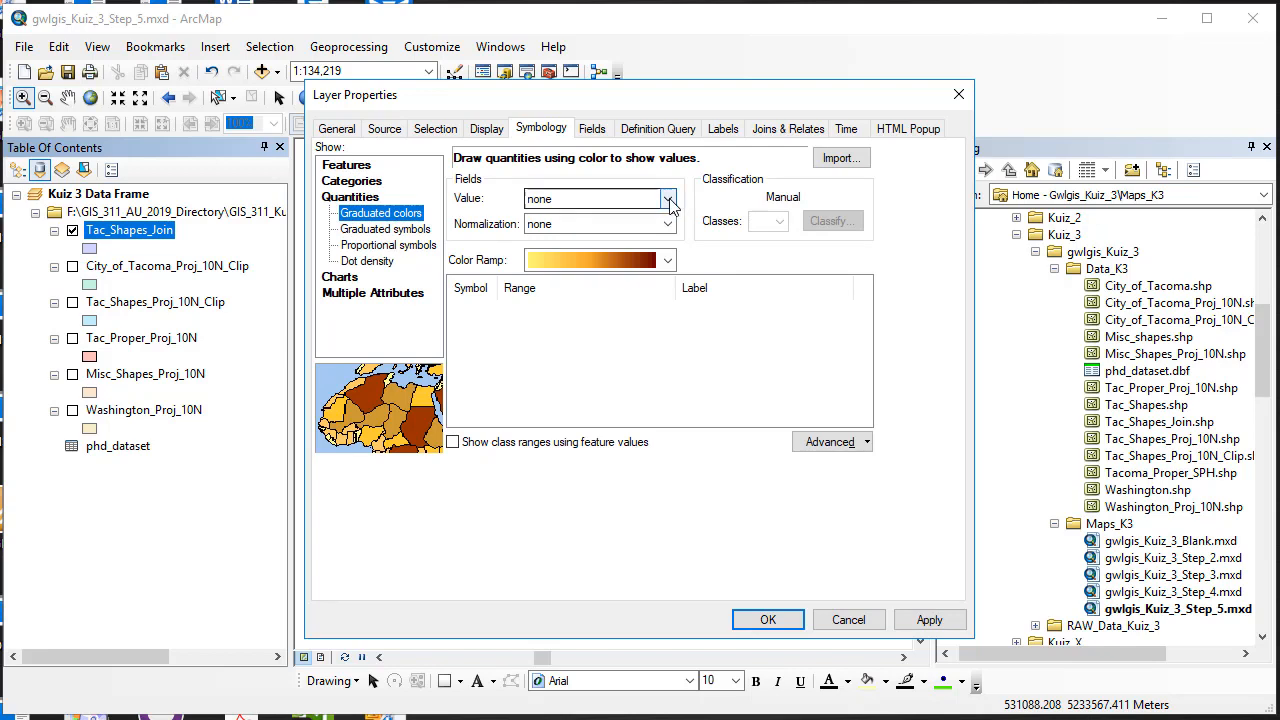
left_click(668, 200)
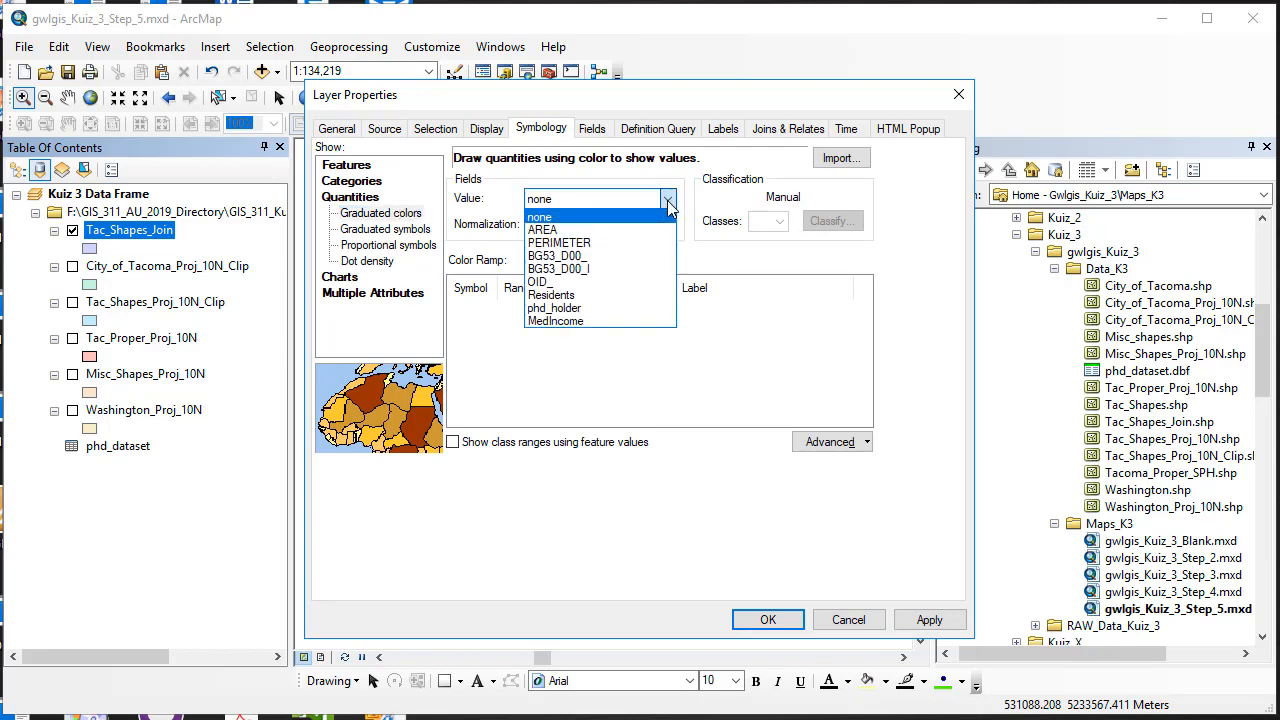
left_click(566, 308)
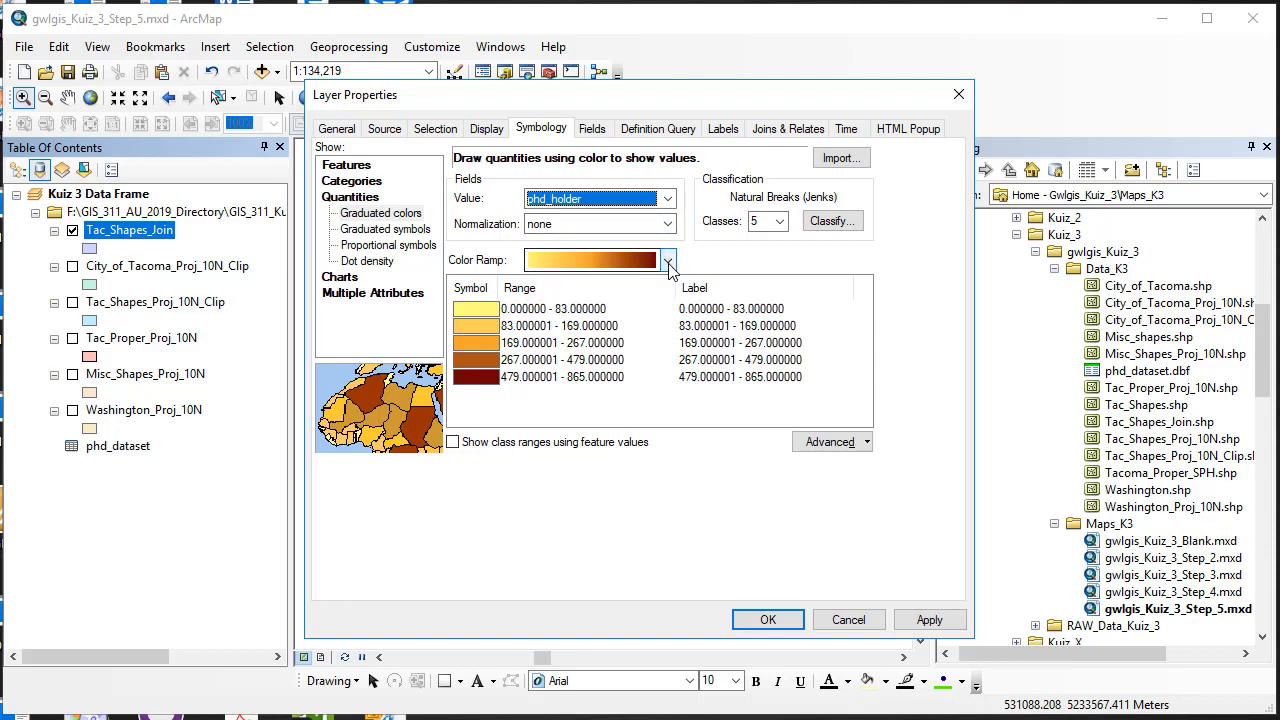
left_click(667, 261)
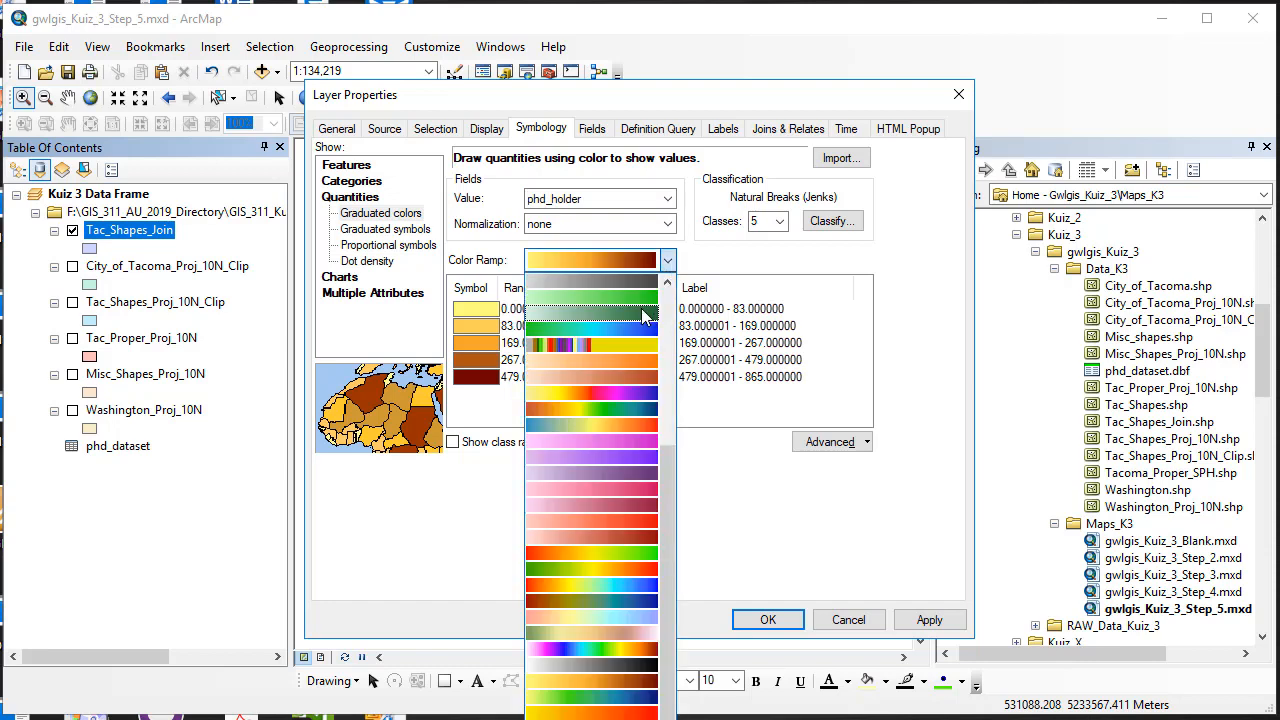
left_click(648, 462)
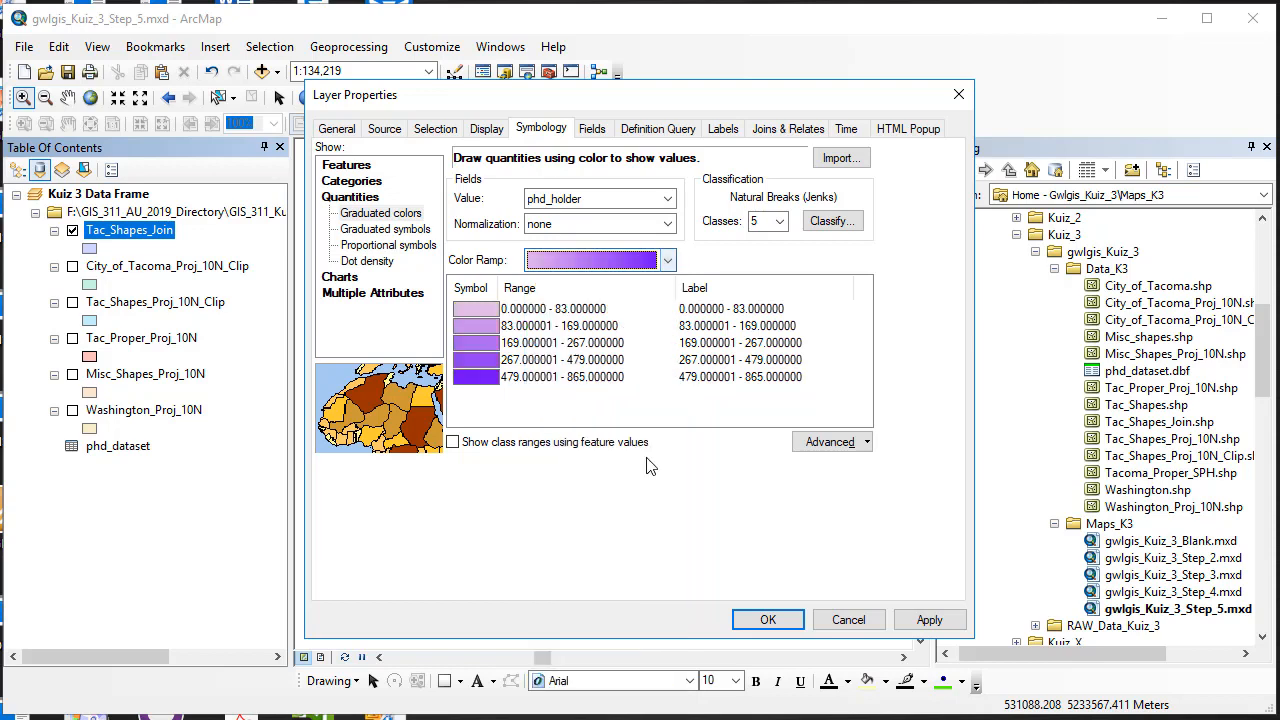
- Format the phd_holder class labels as numeric with 0 decimal places and apply the symbology to the map
left_click(715, 290)
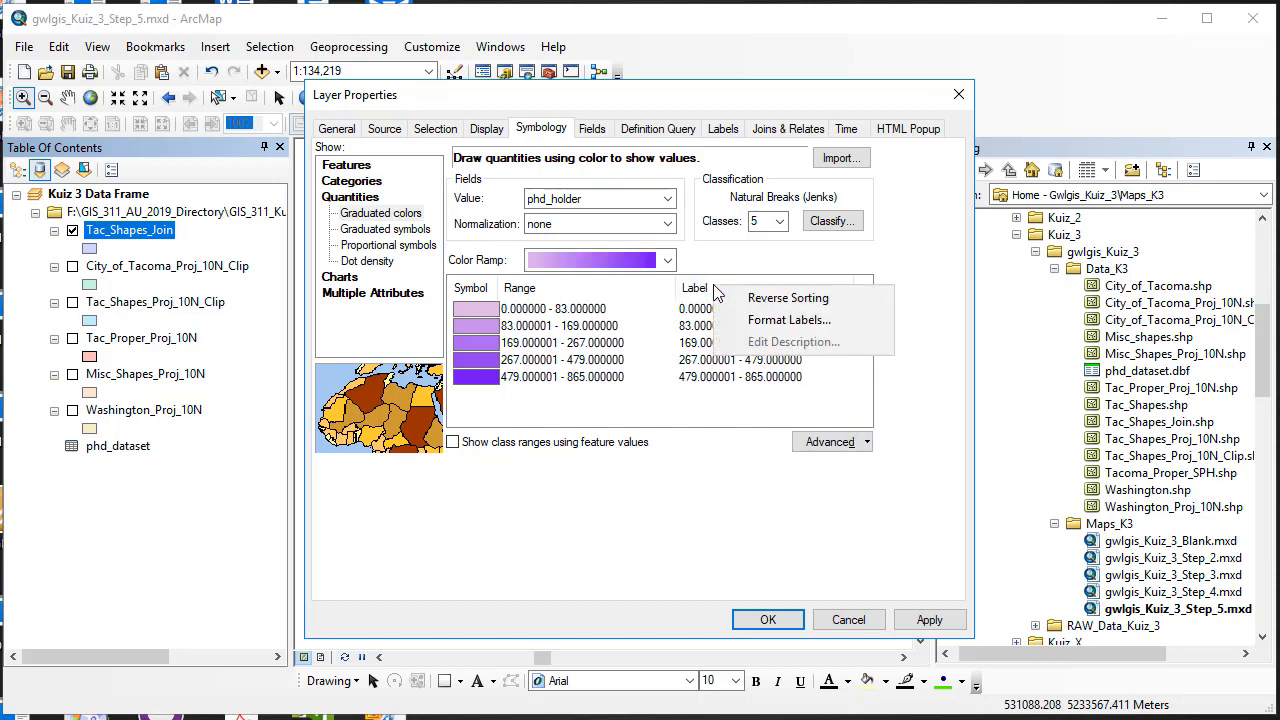
left_click(770, 320)
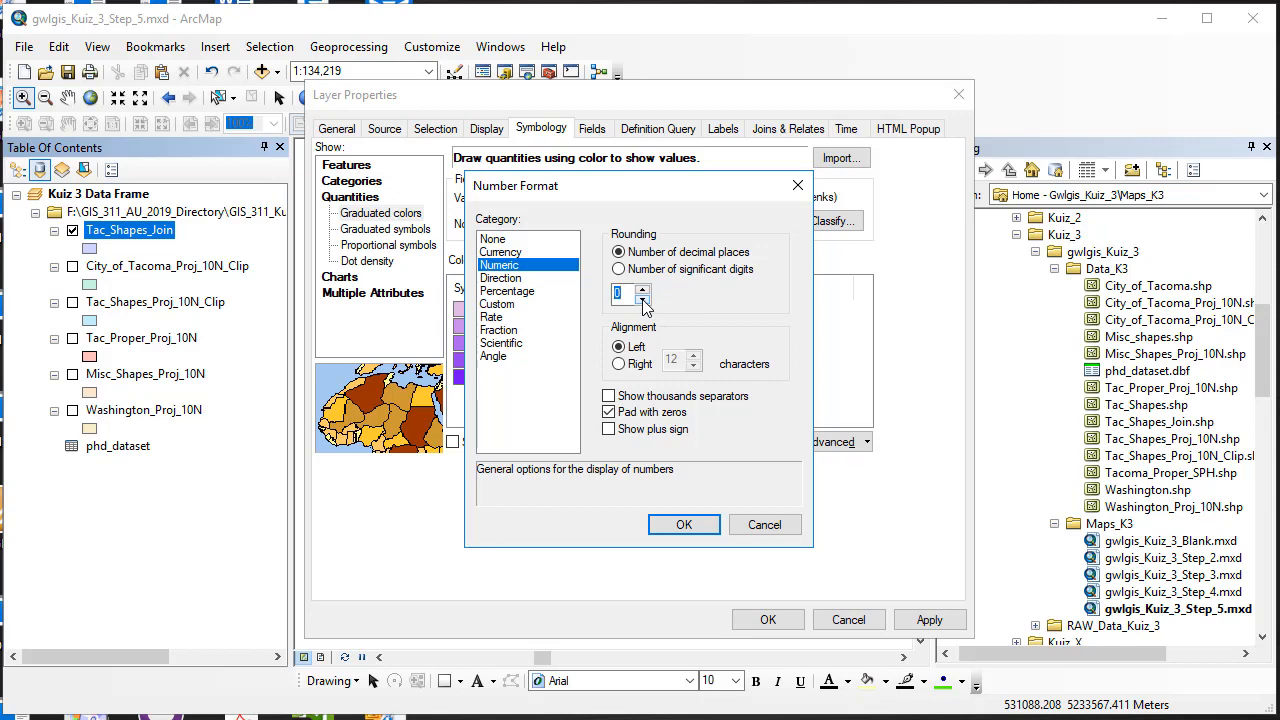
left_click(684, 525)
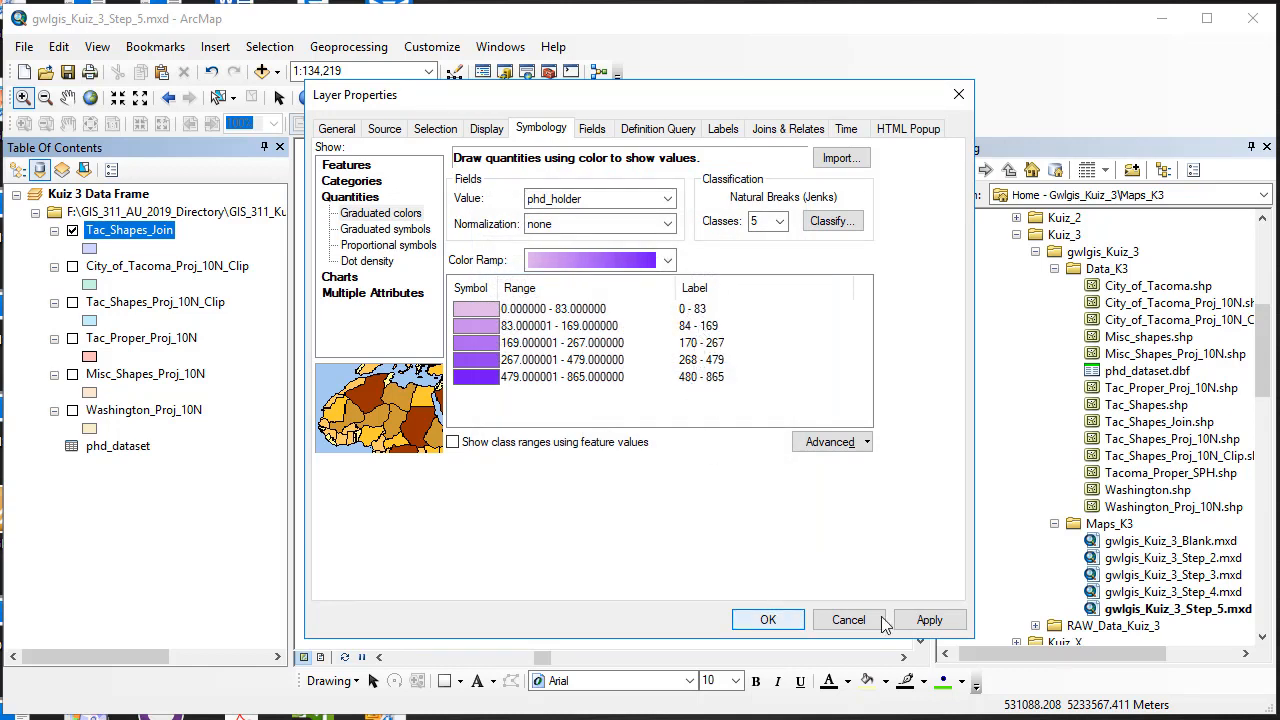
left_click_drag(688, 97, 993, 70)
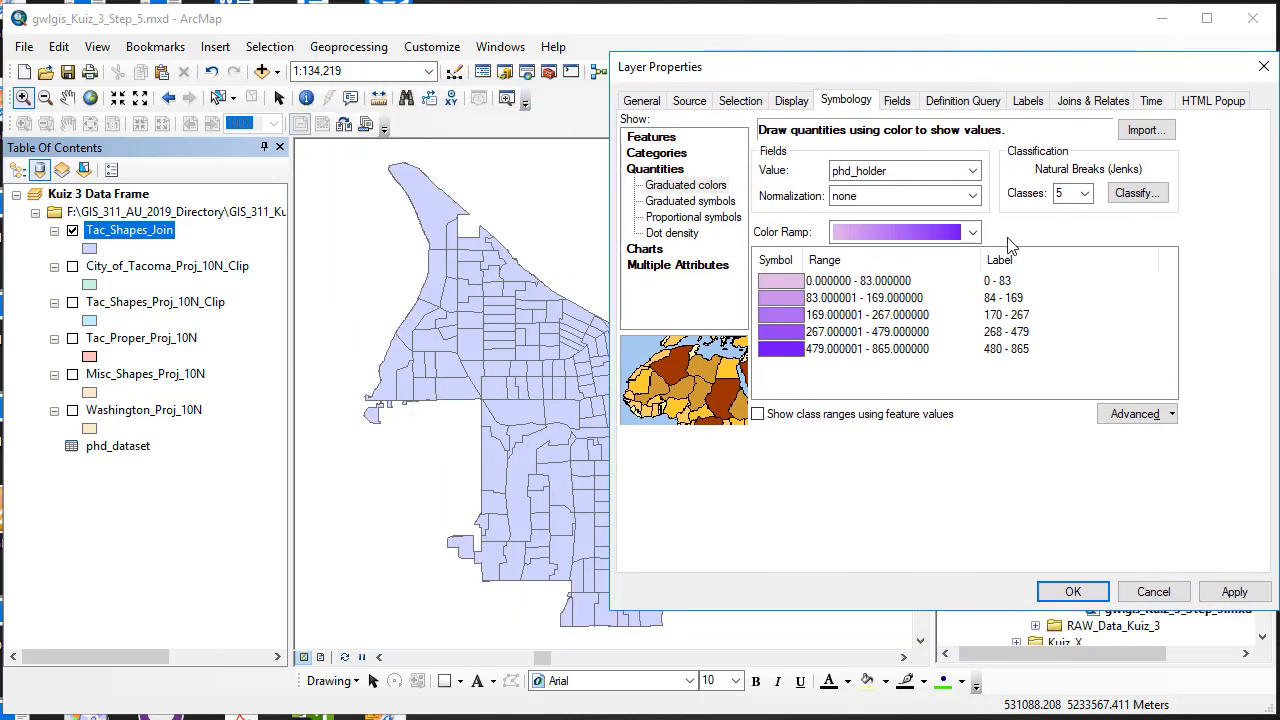
left_click(1233, 593)
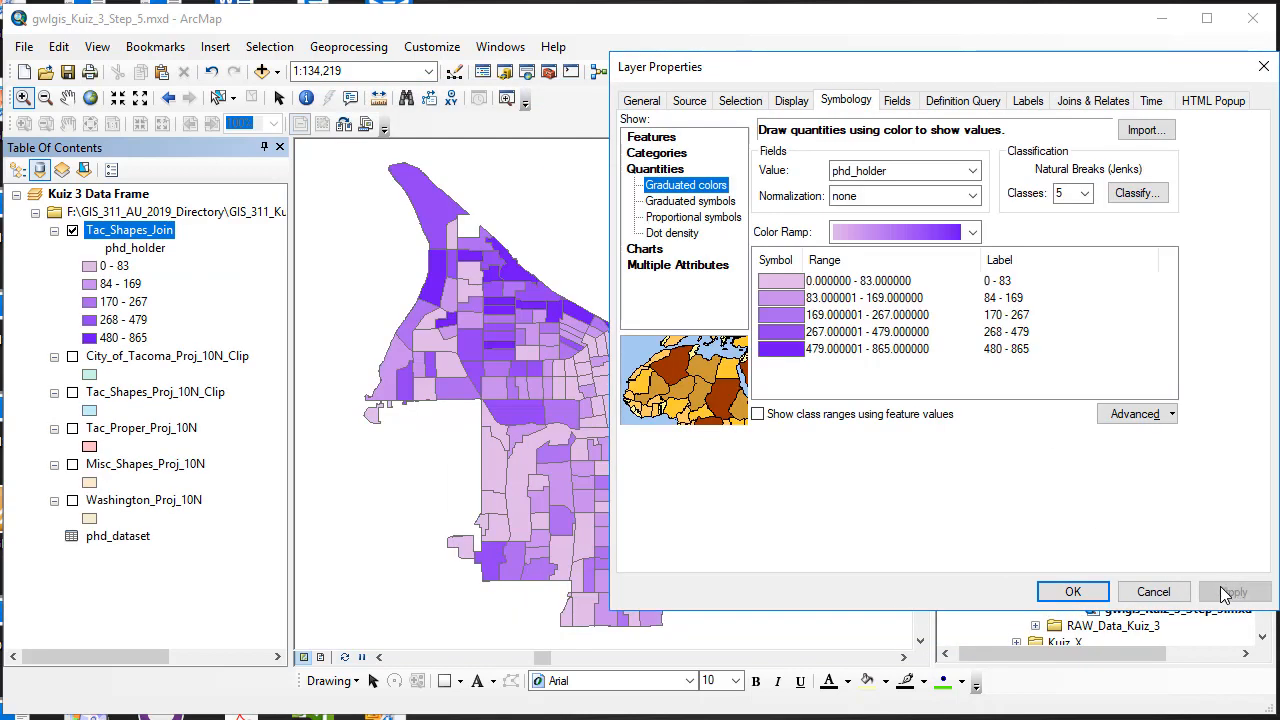
left_click(1072, 594)
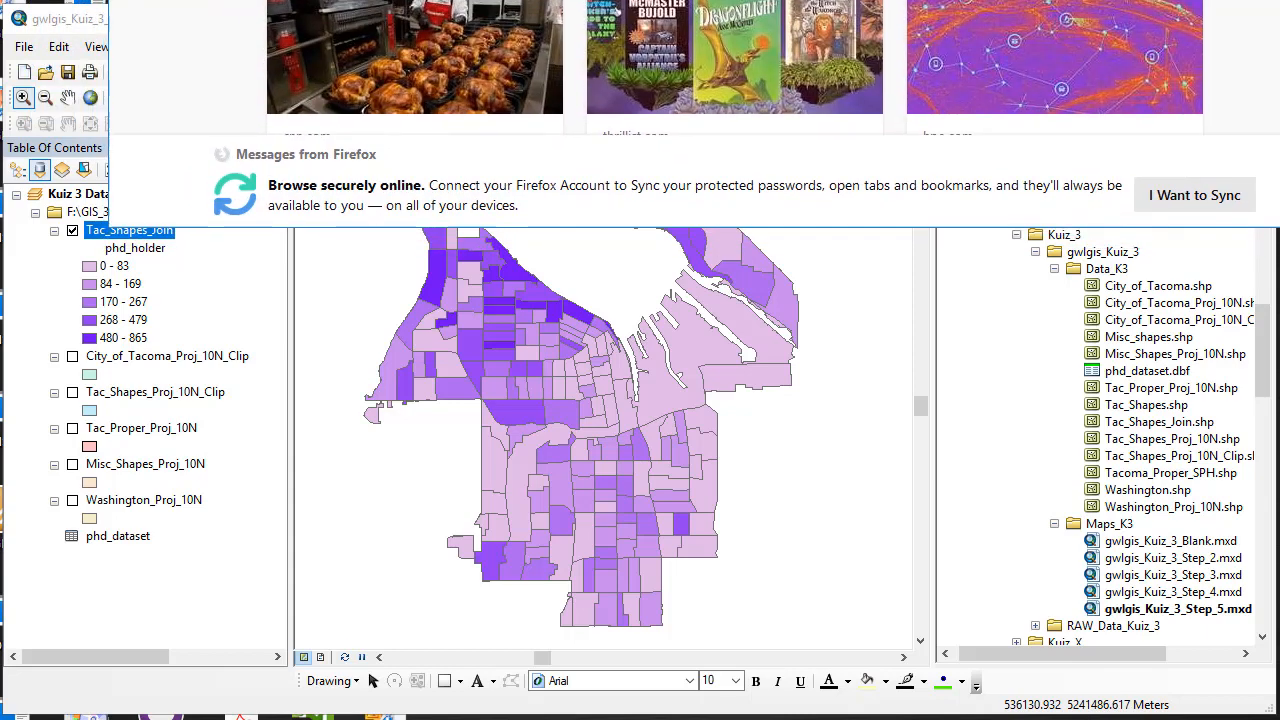
- Switch to Firefox and search the web for "pierce county gis data portal"
left_click_drag(717, 2, 616, 22)
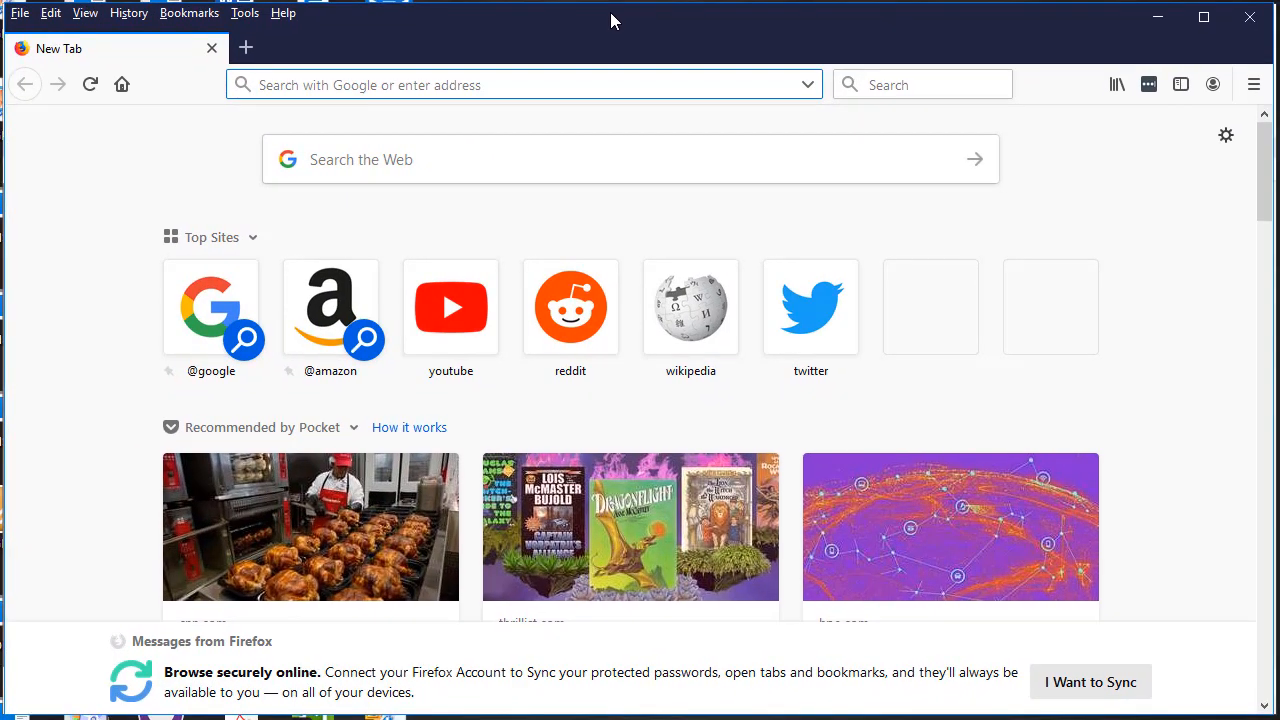
left_click(462, 142)
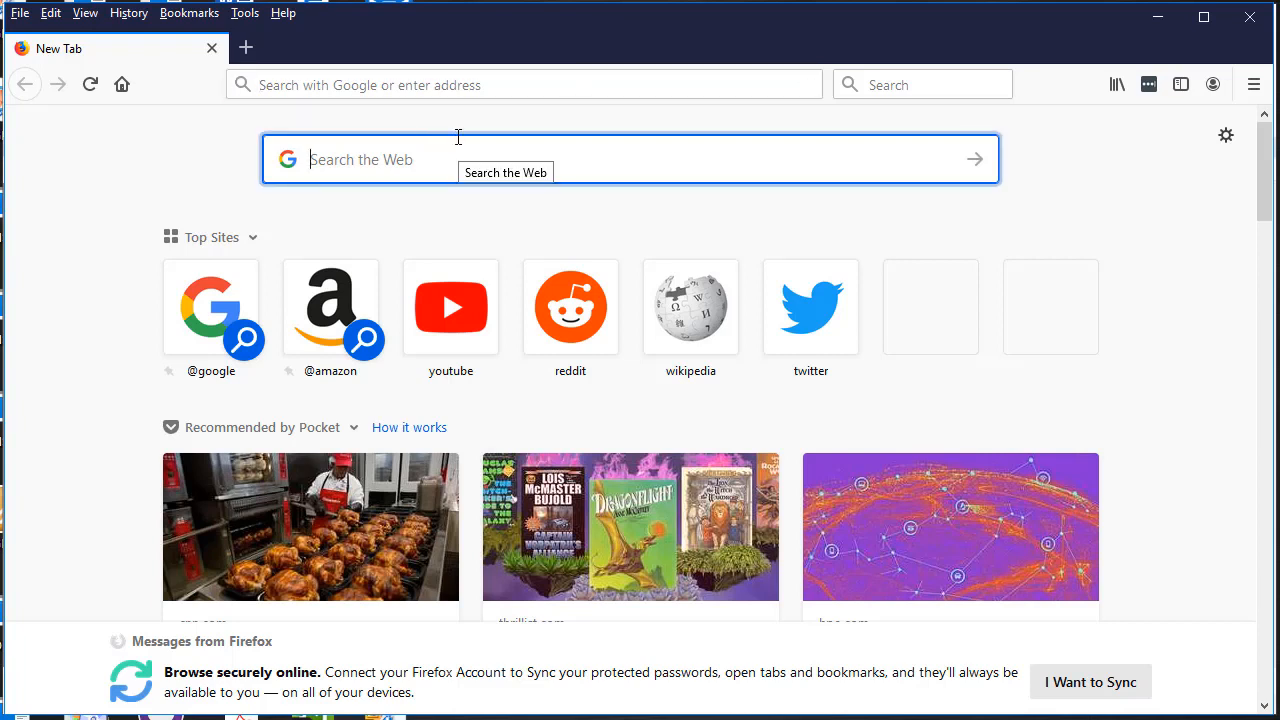
type("Pierce")
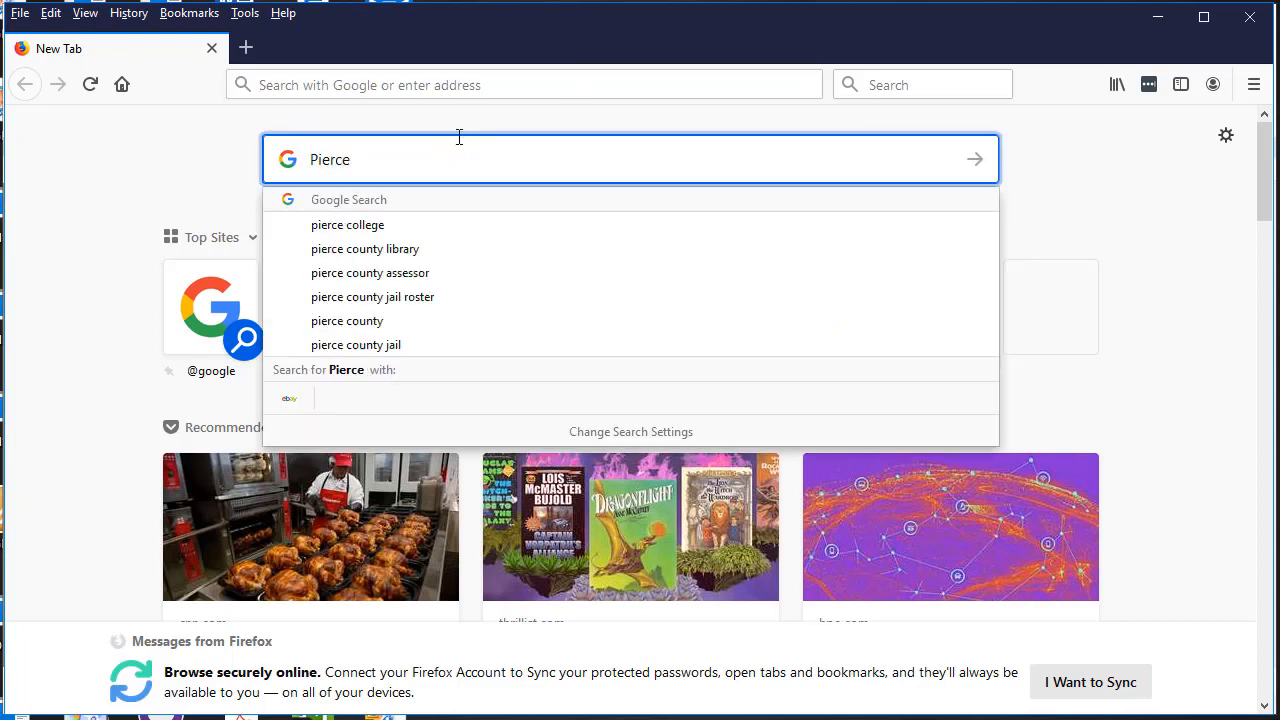
type(" county")
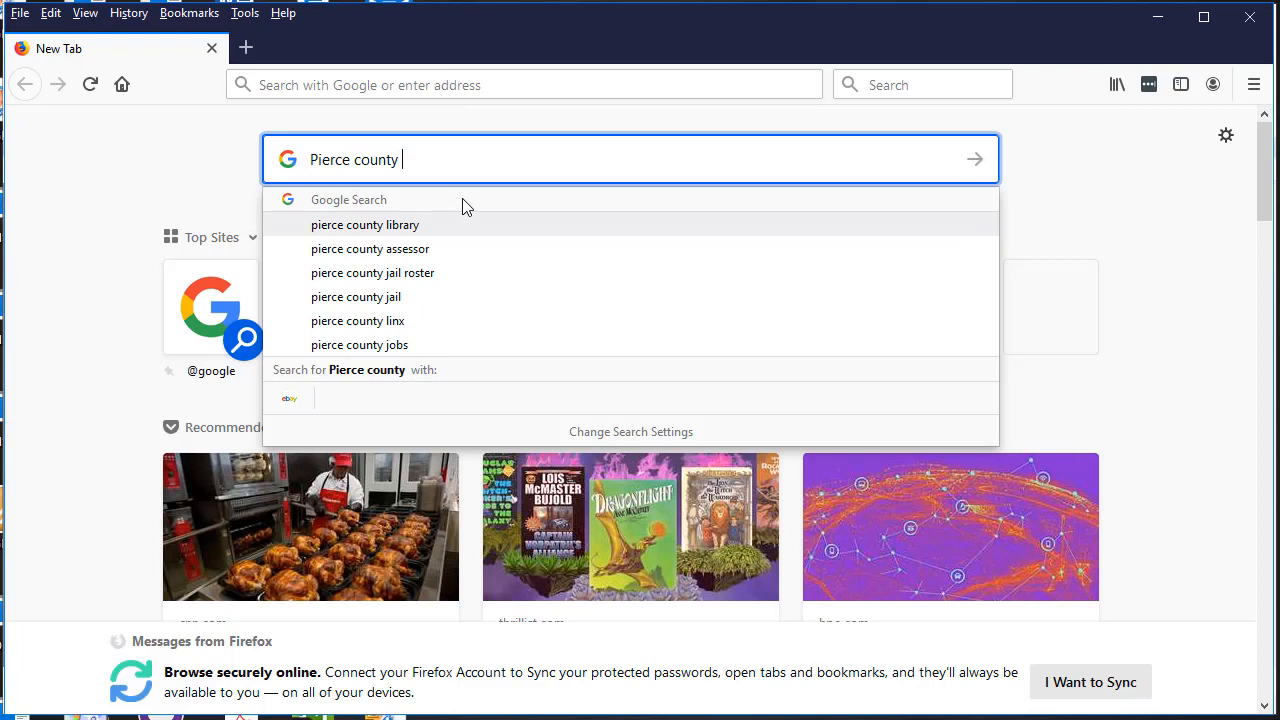
type(" data porta")
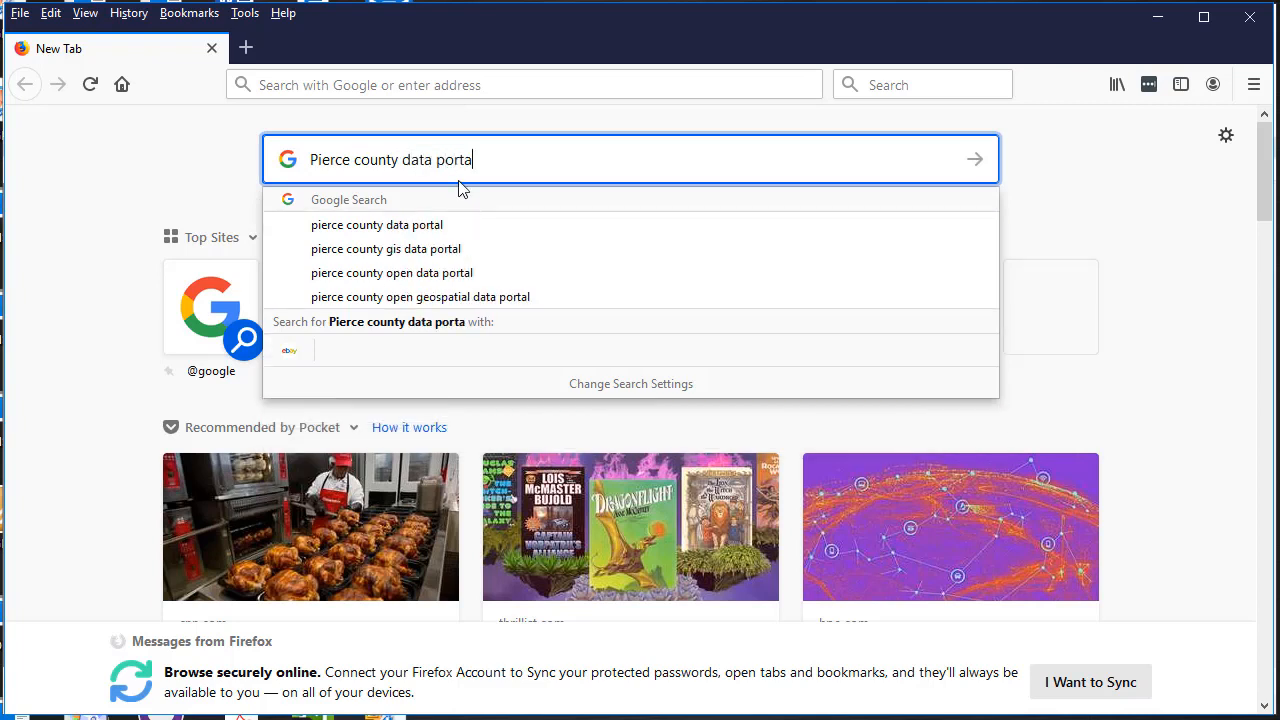
type("l")
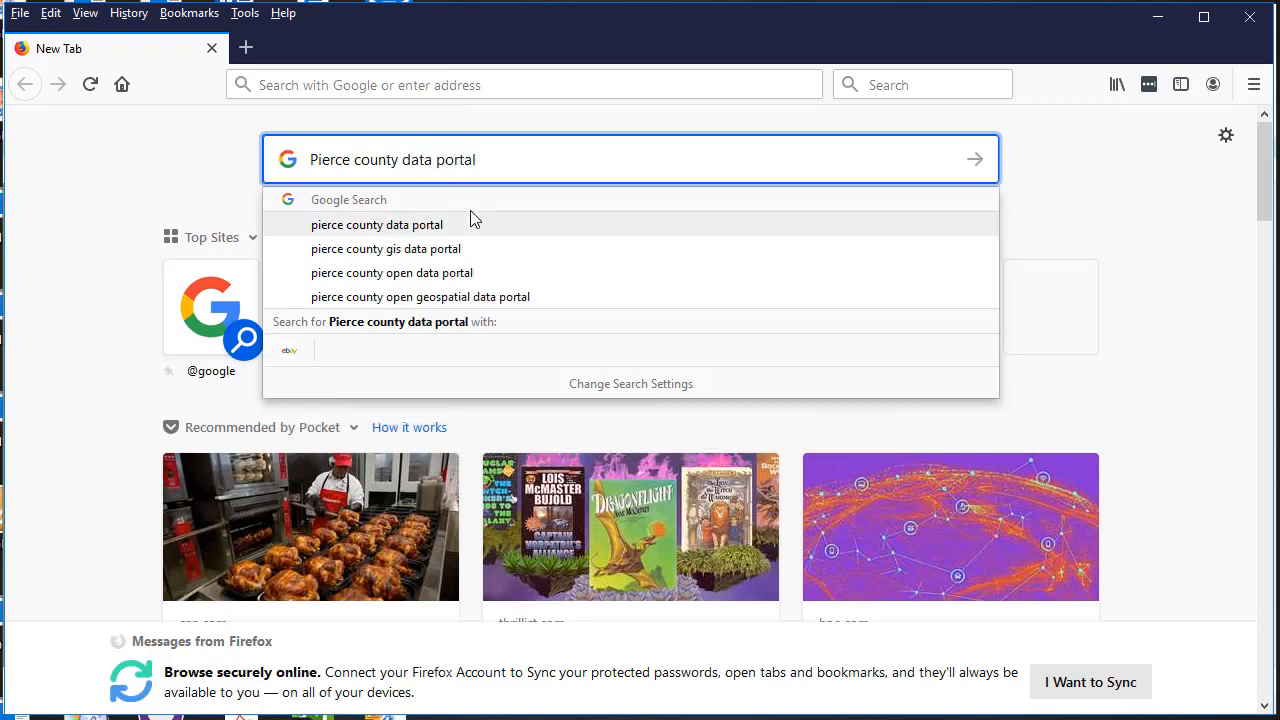
left_click(435, 257)
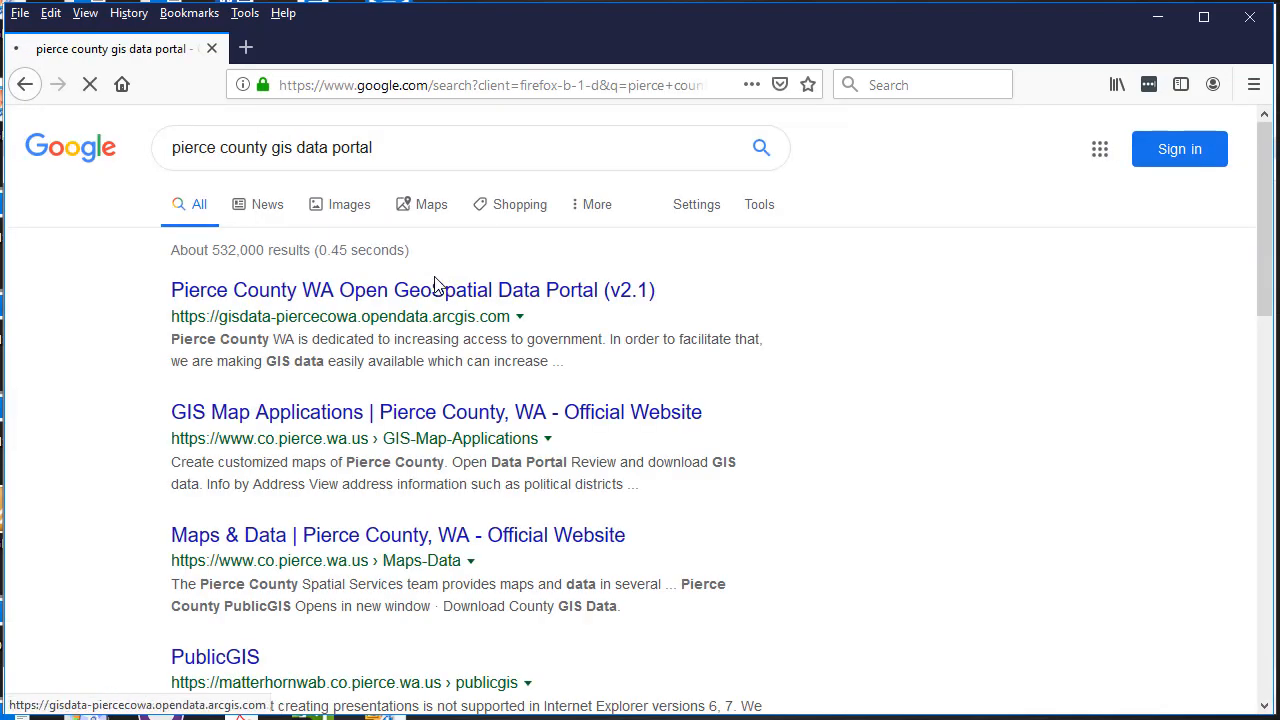
- Open the Pierce County WA Open GeoSpatial Data Portal search result in a new tab and switch to it
right_click(467, 294)
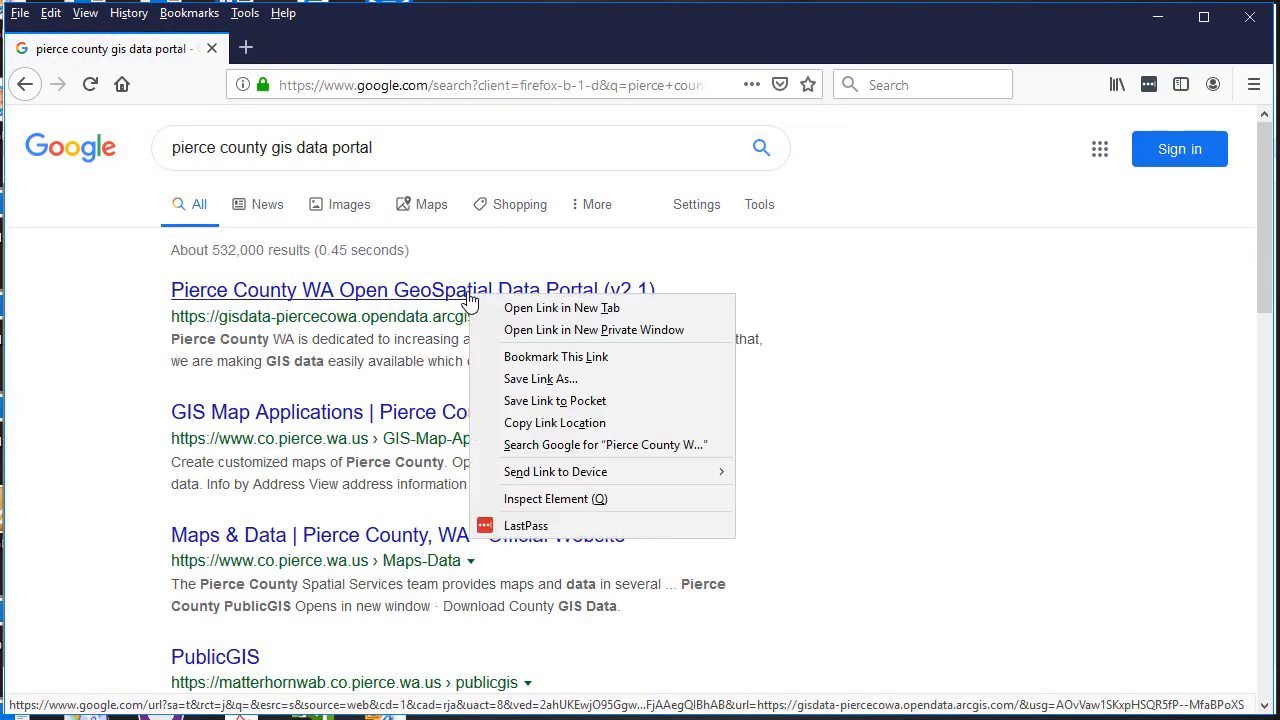
left_click(528, 312)
left_click(344, 50)
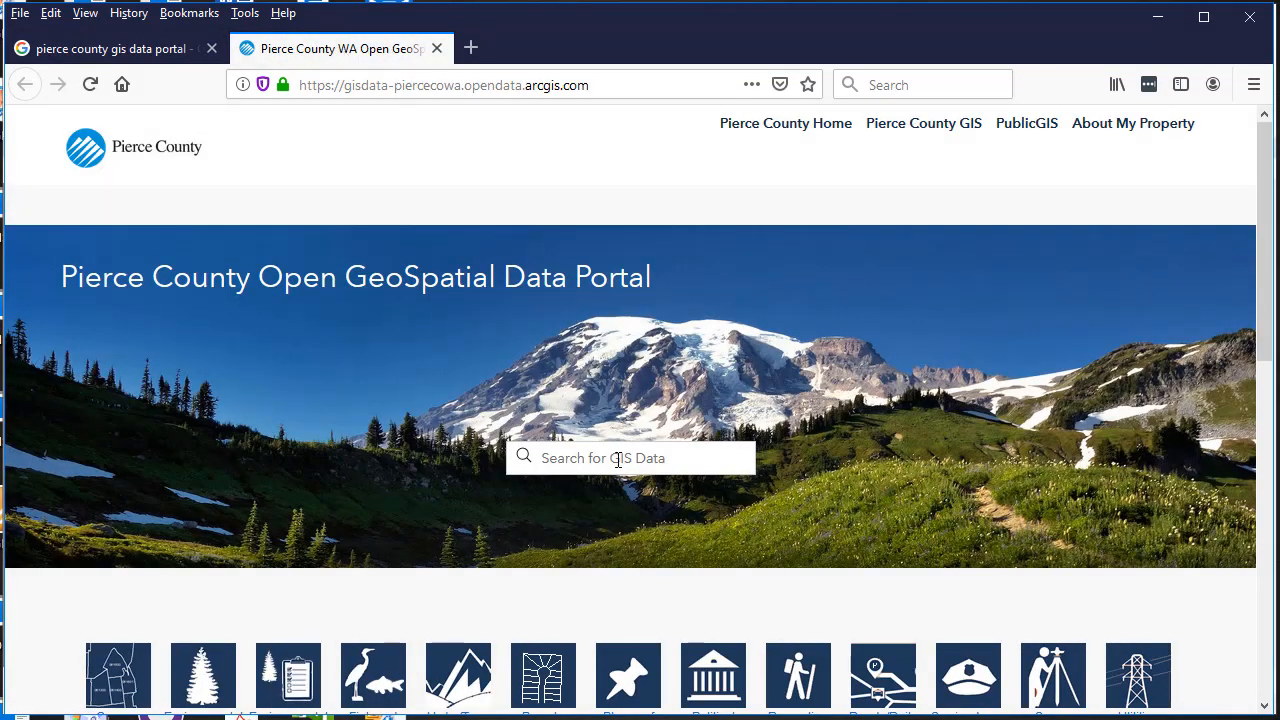
- Search the portal for "school" and open the suggested Schools dataset
left_click(618, 459)
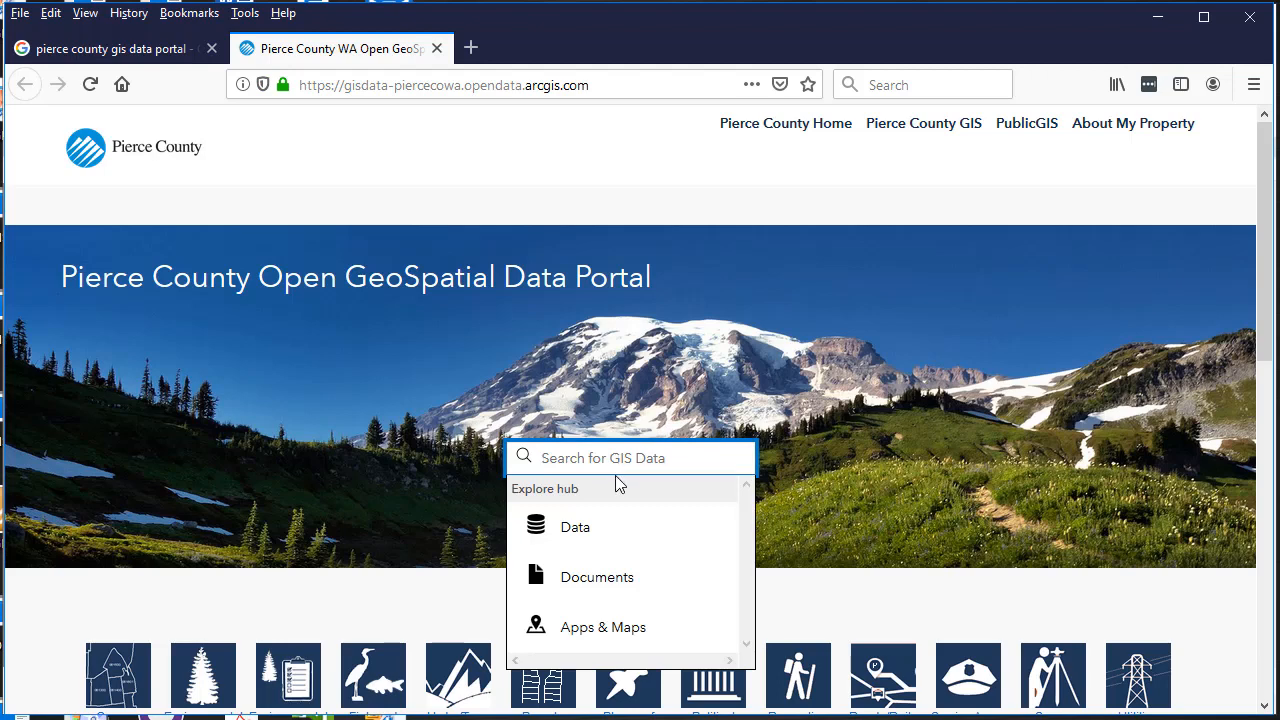
type("school")
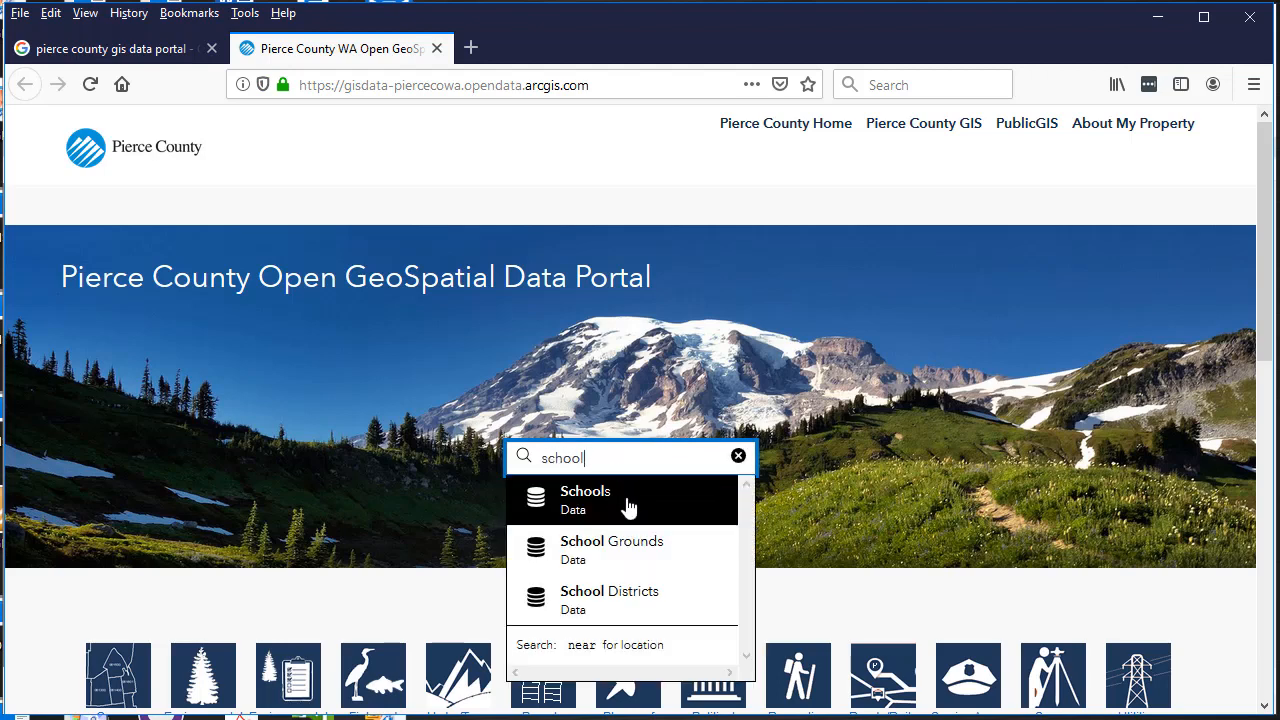
left_click(629, 508)
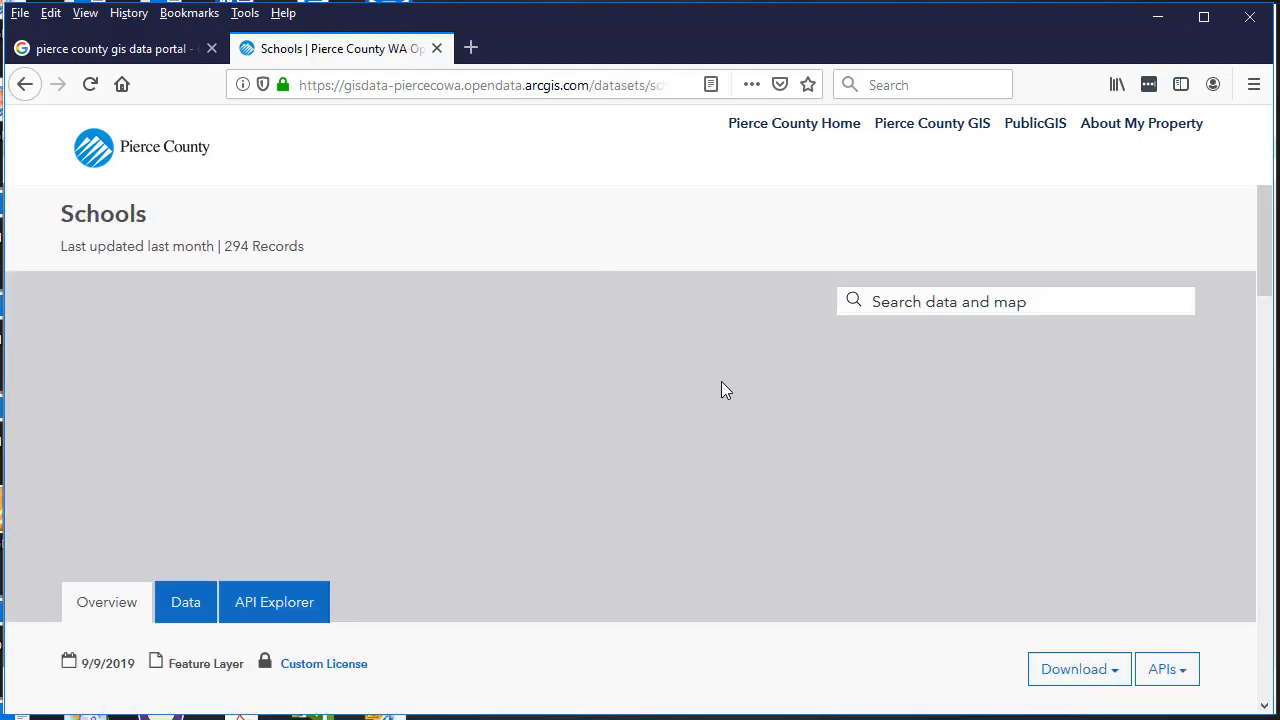
- Examine the Schools dataset overview, including its map, record count, description, attributes and related data
scroll(725, 390, "down", 5)
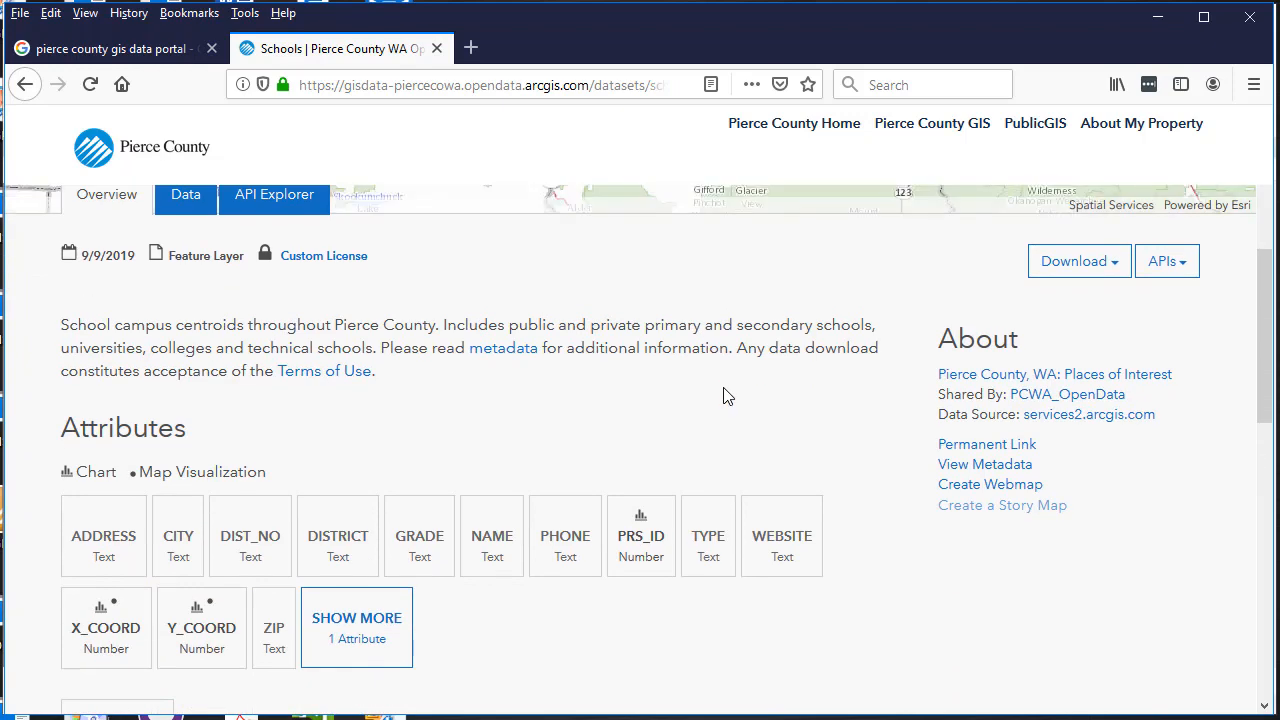
scroll(727, 396, "up", 2)
scroll(733, 402, "up", 1)
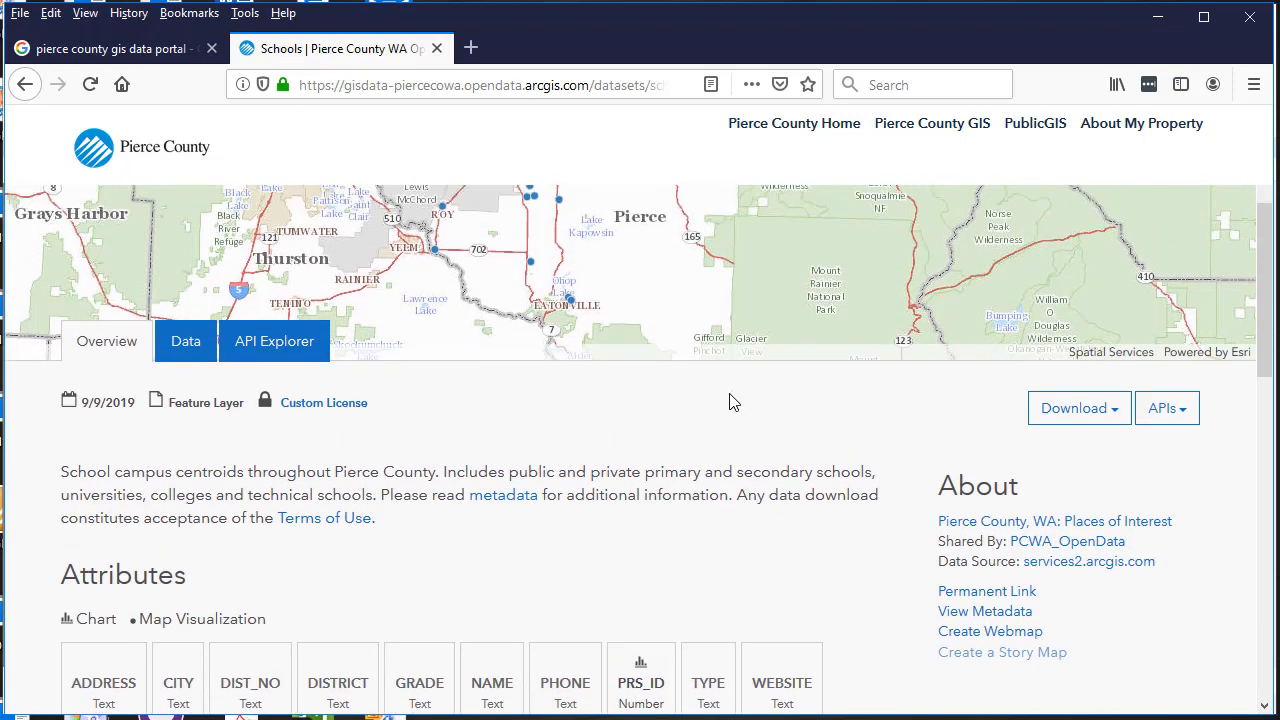
scroll(730, 402, "up", 3)
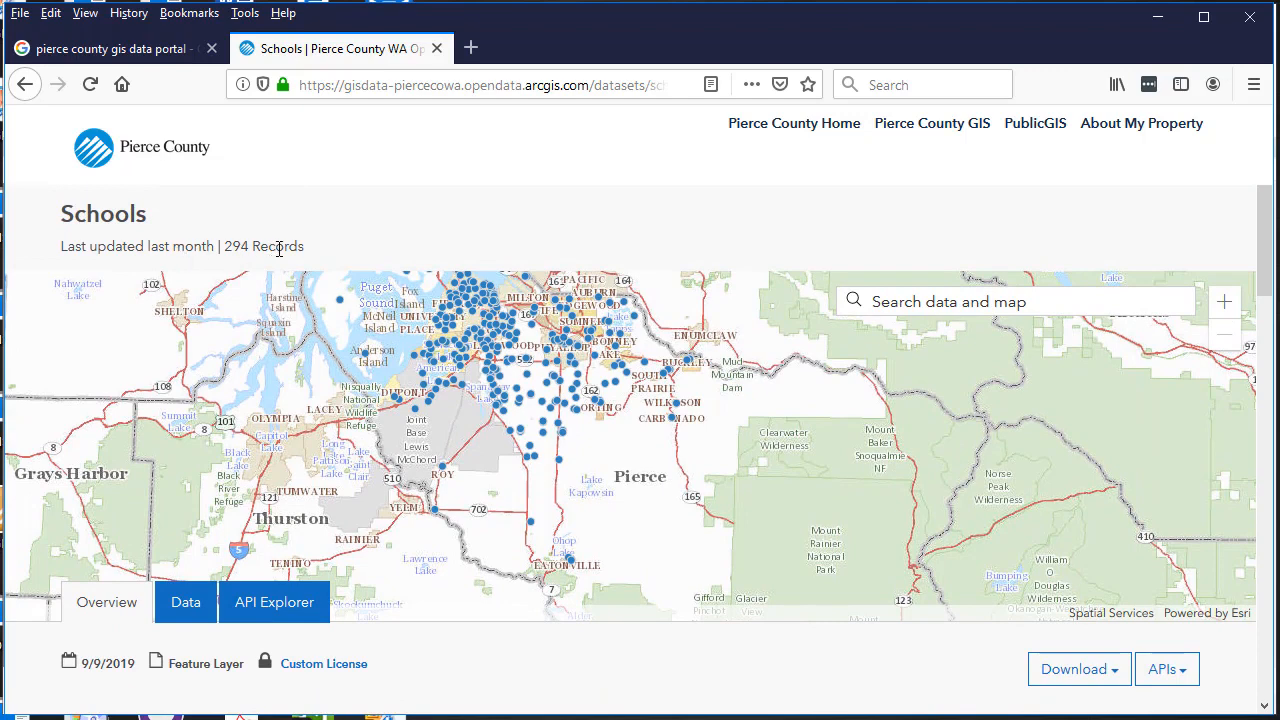
scroll(660, 470, "down", 5)
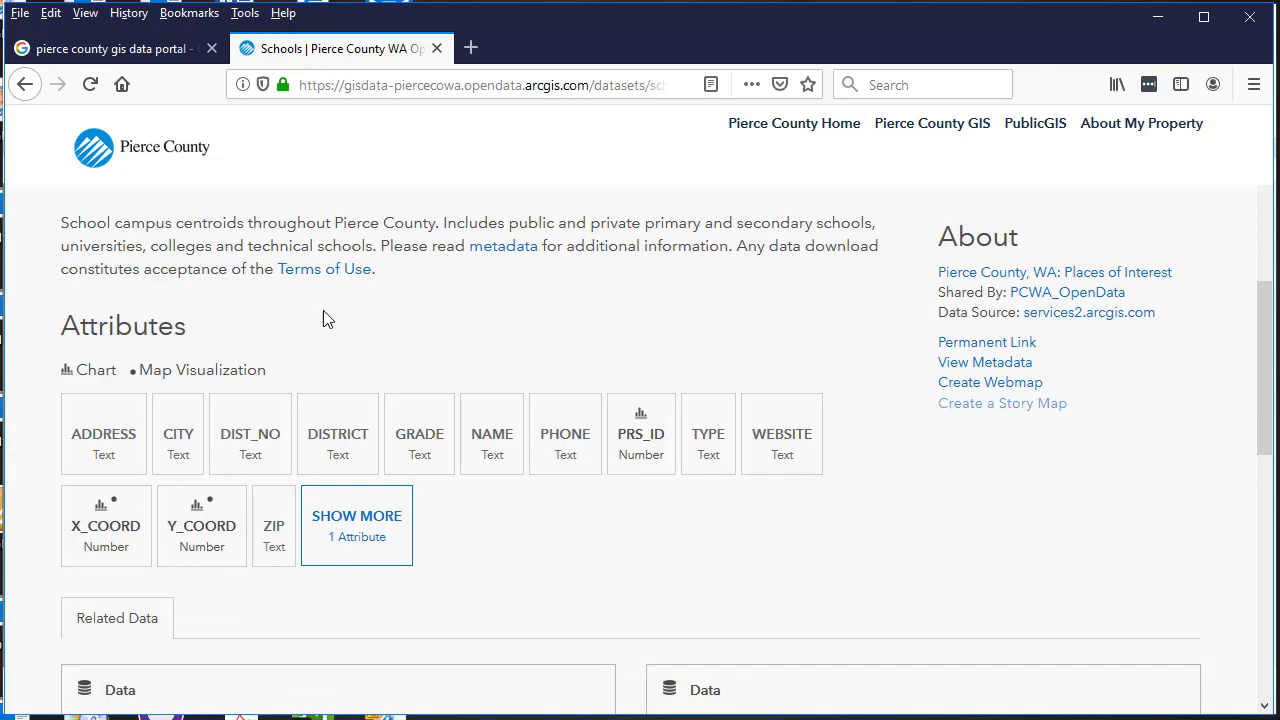
scroll(371, 420, "down", 4)
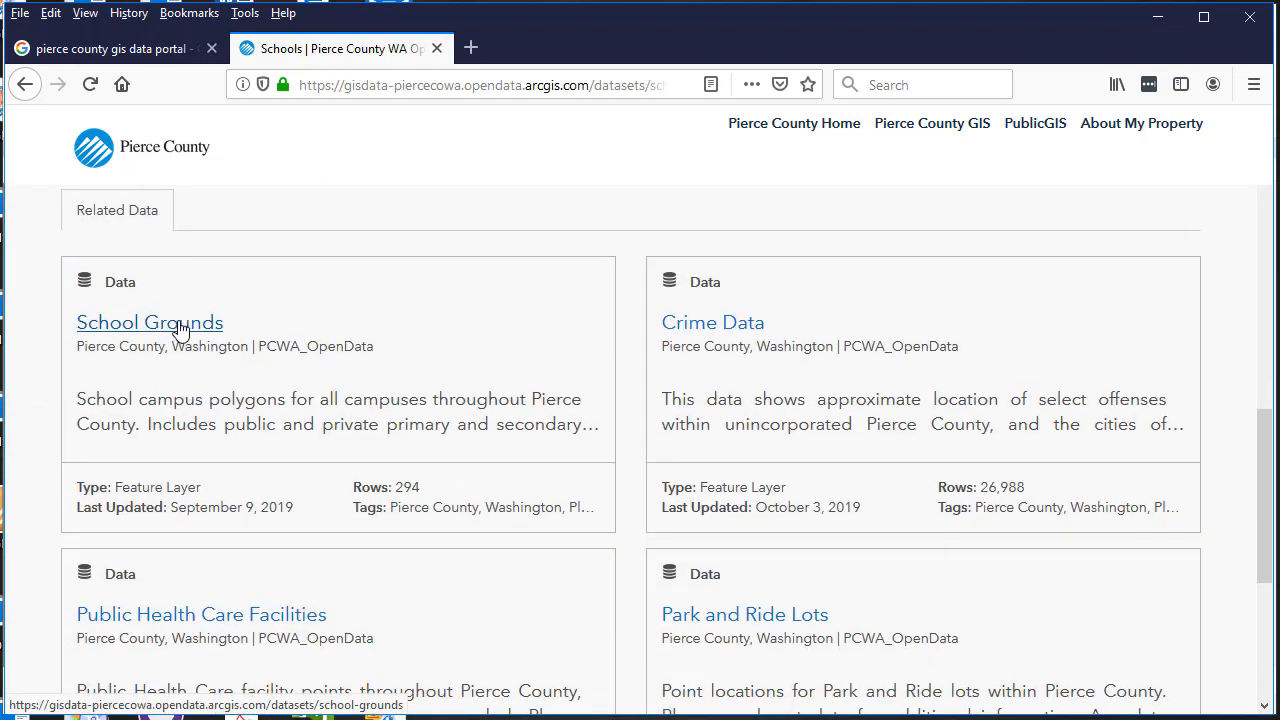
scroll(240, 366, "up", 8)
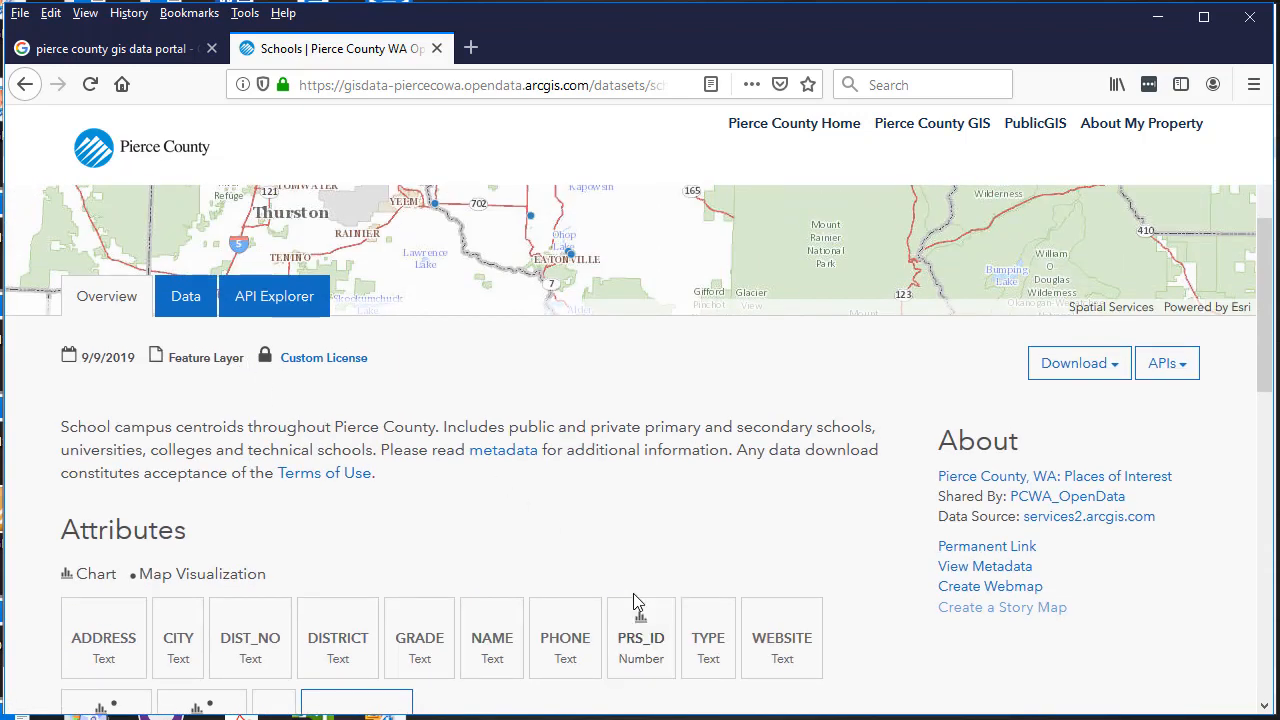
scroll(475, 622, "down", 1)
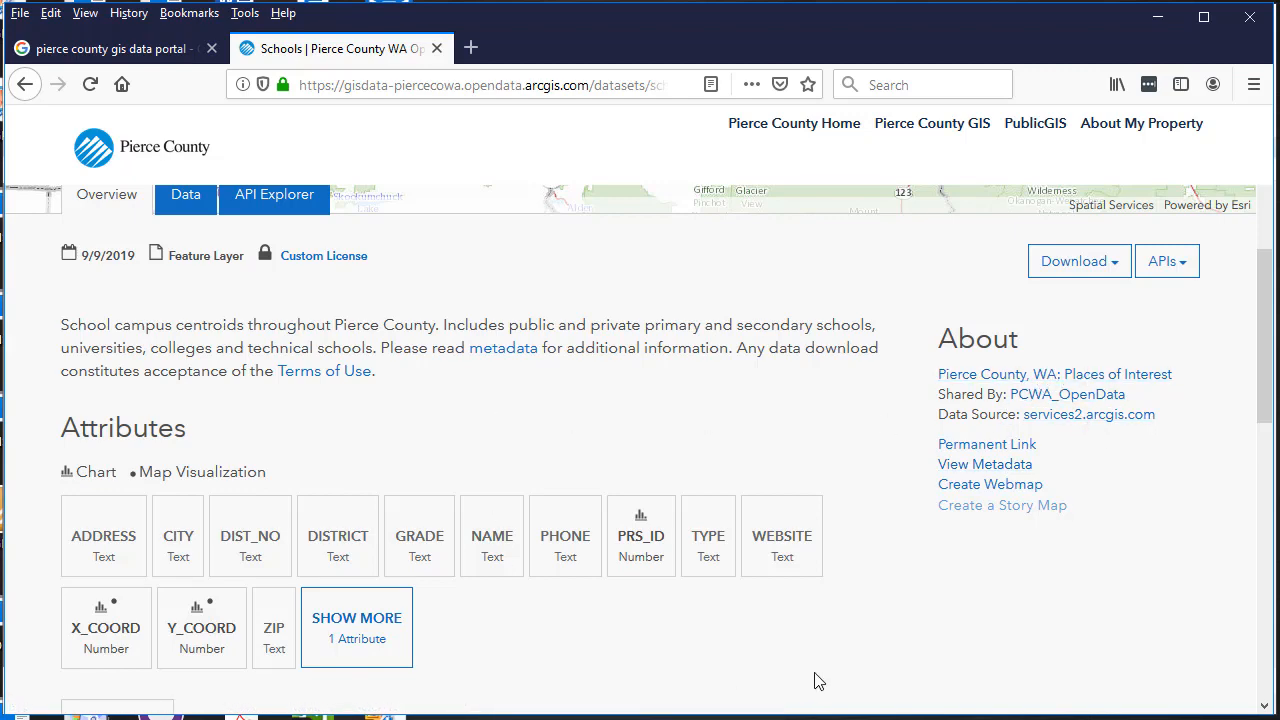
scroll(644, 488, "up", 4)
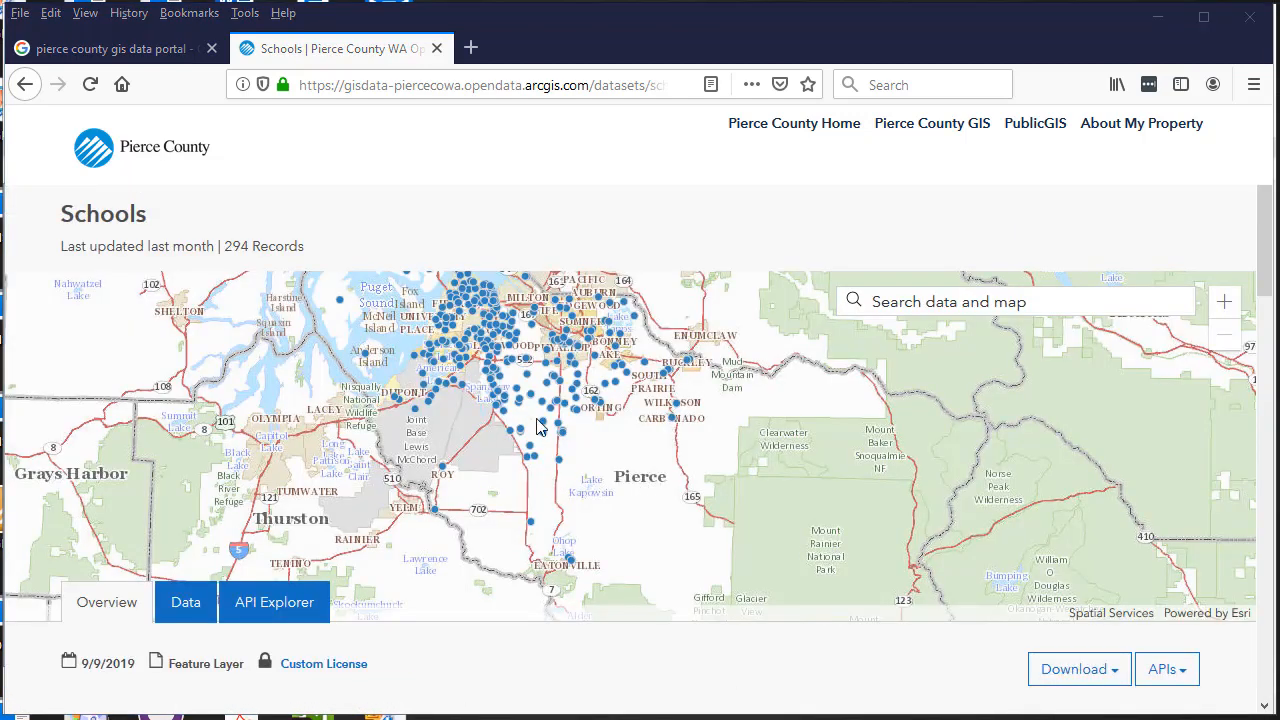
scroll(640, 611, "down", 2)
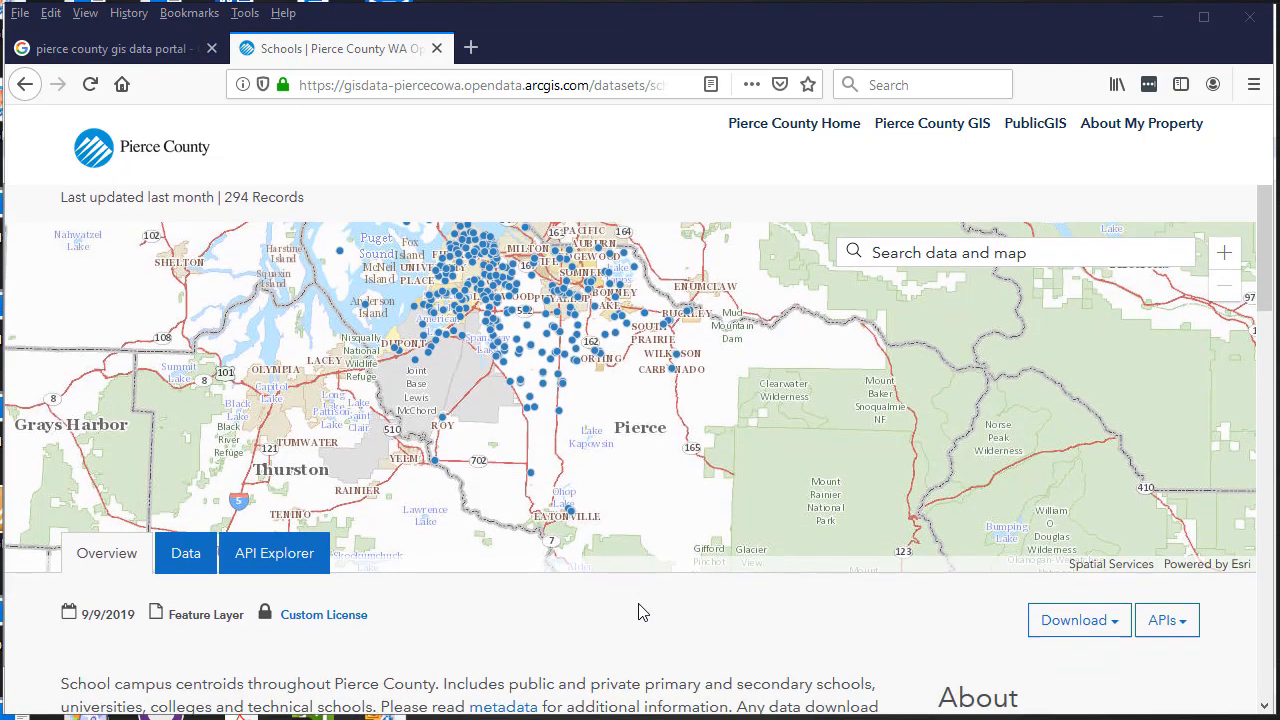
- Examine the attribute table of the Schools dataset, including its columns and school records
left_click(186, 502)
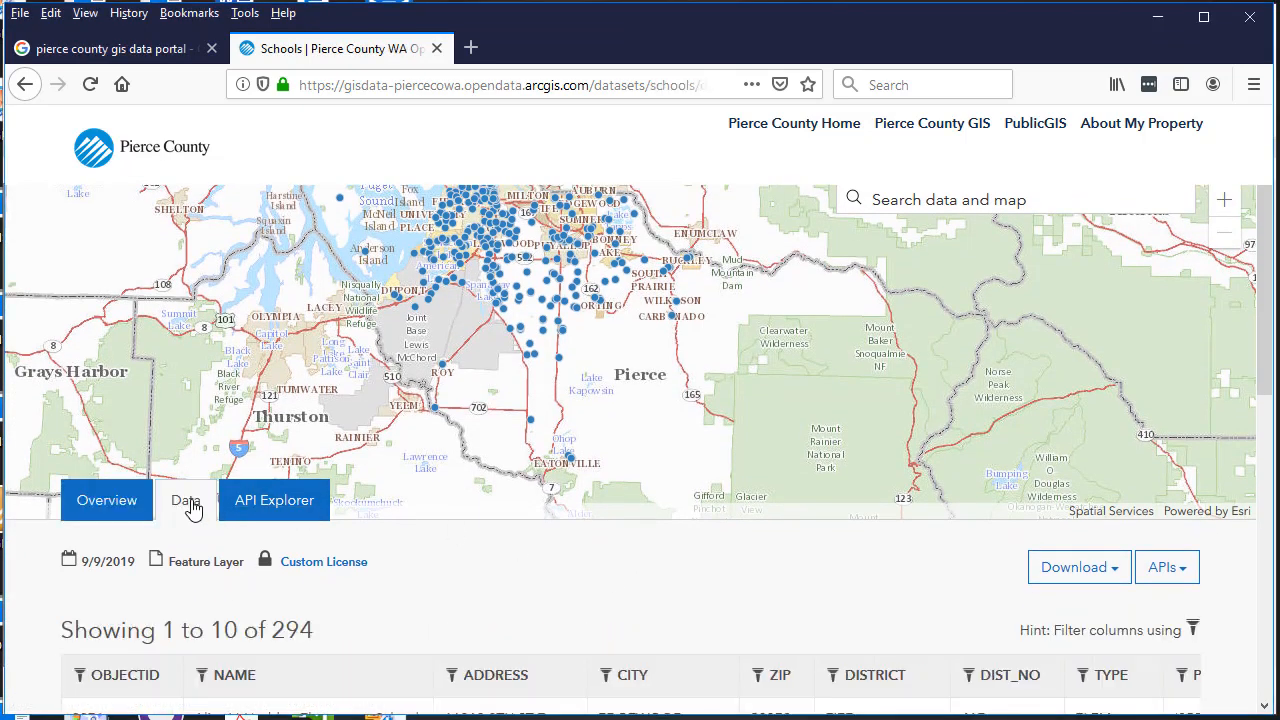
scroll(200, 510, "down", 3)
scroll(210, 520, "down", 3)
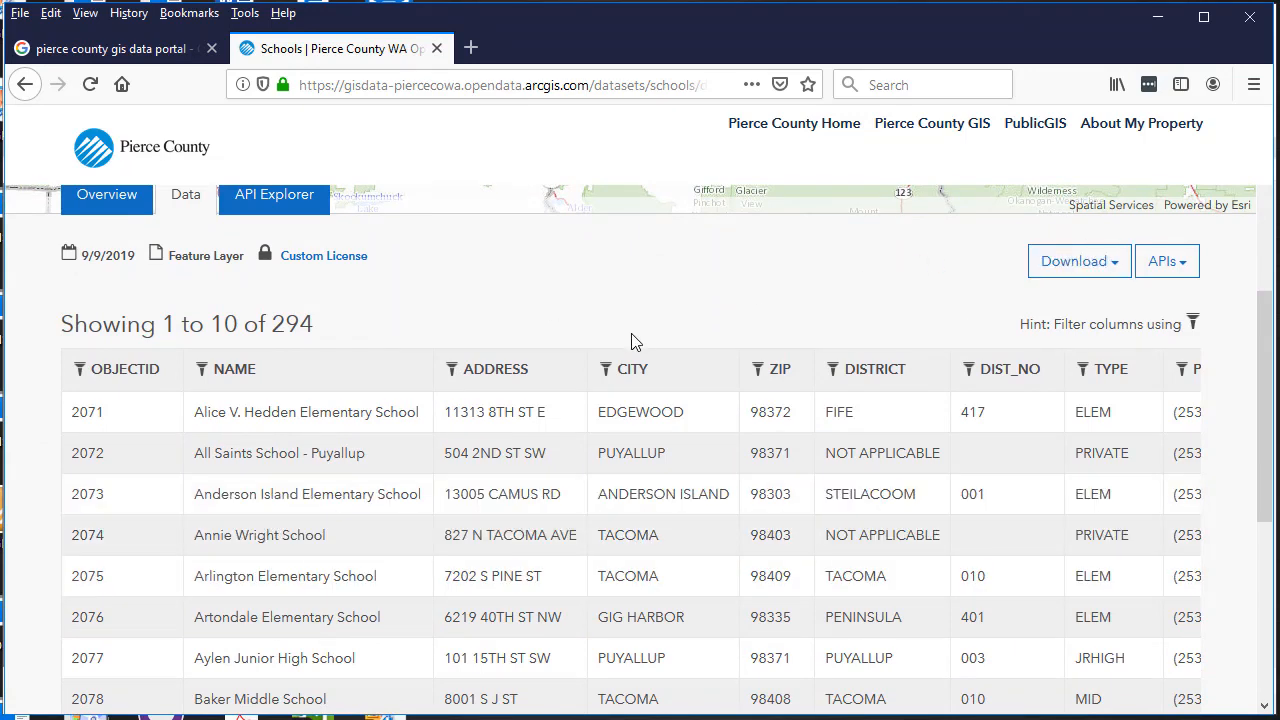
scroll(633, 318, "up", 4)
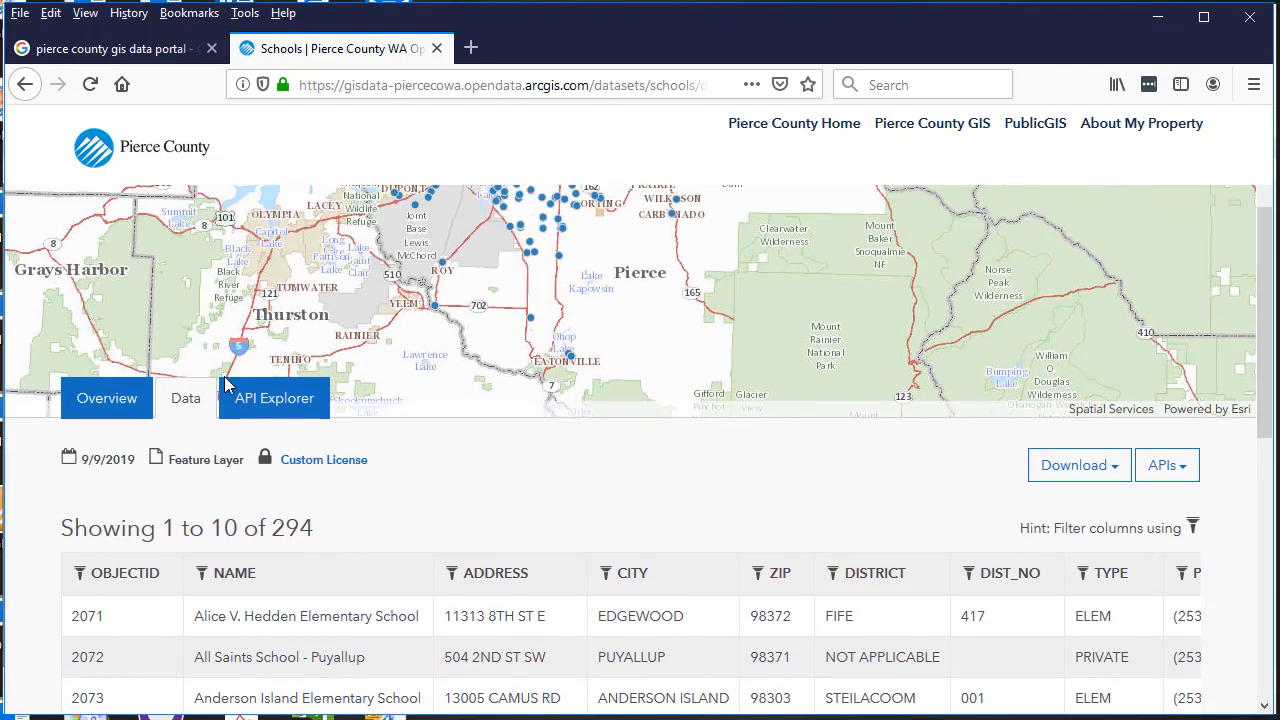
- Return to the Schools overview and download the full dataset as a shapefile, choosing to save the zip file
left_click(110, 400)
left_click(1108, 472)
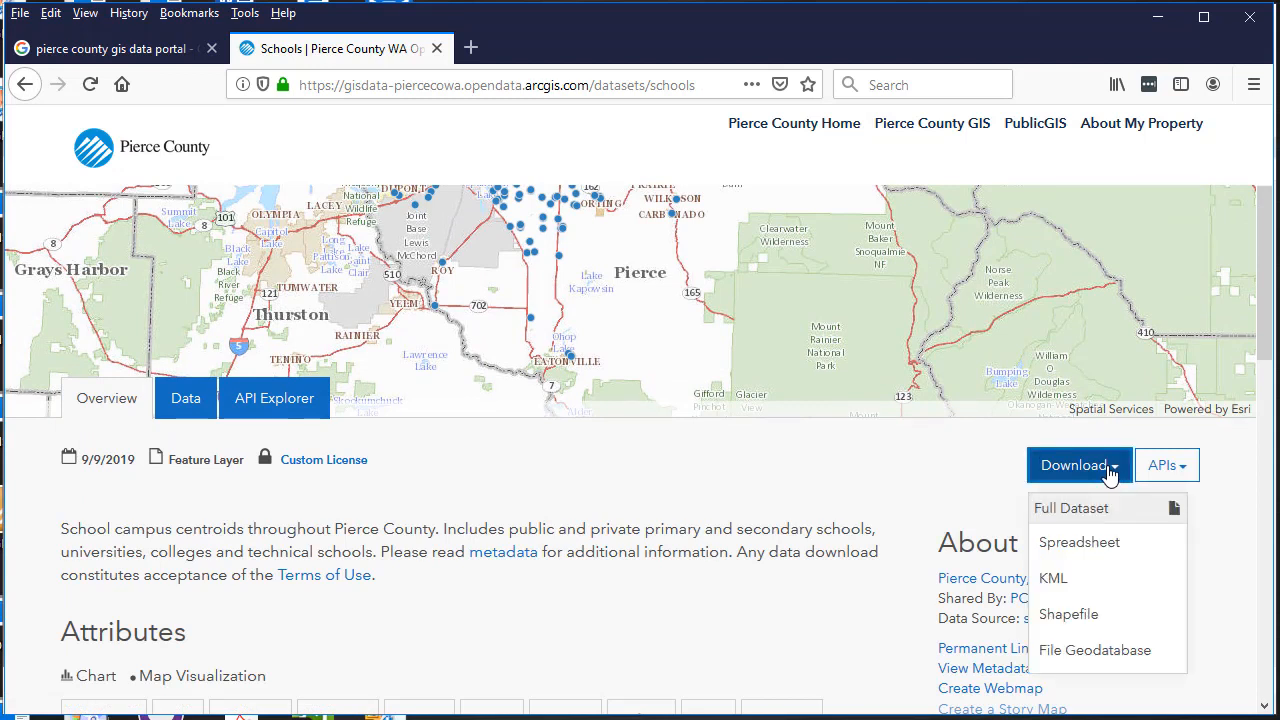
left_click(1070, 618)
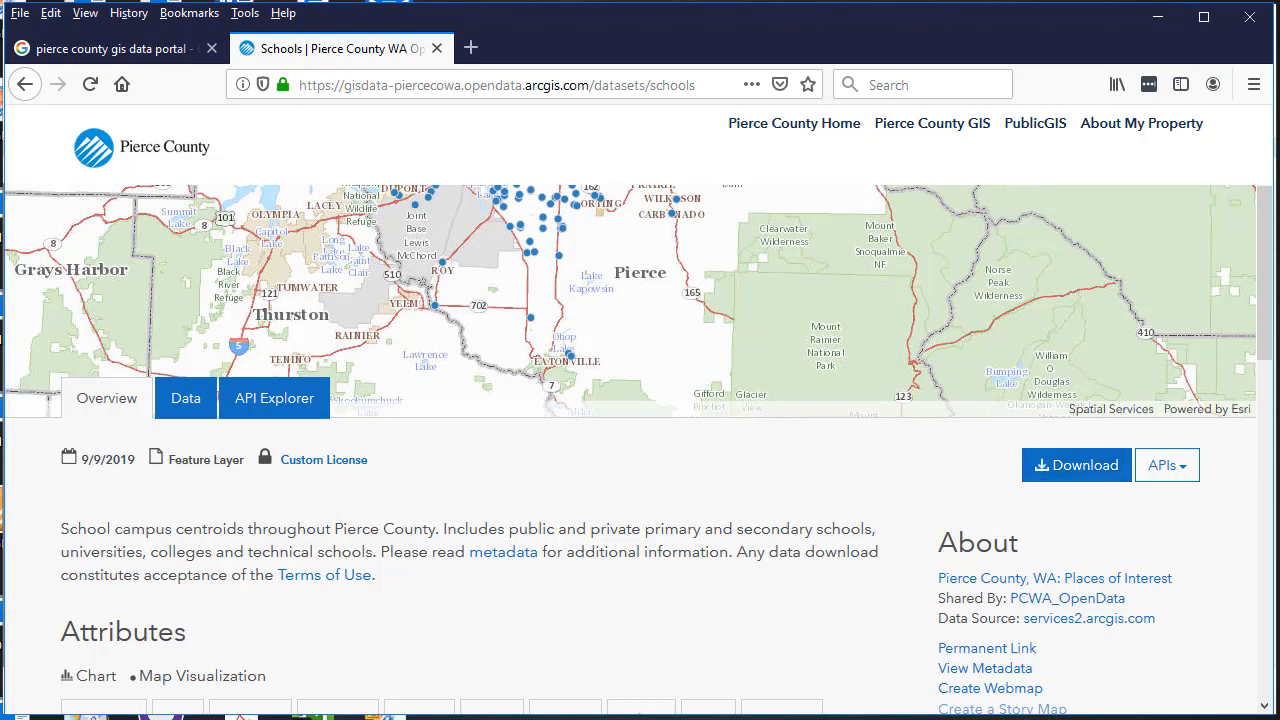
left_click_drag(886, 234, 736, 237)
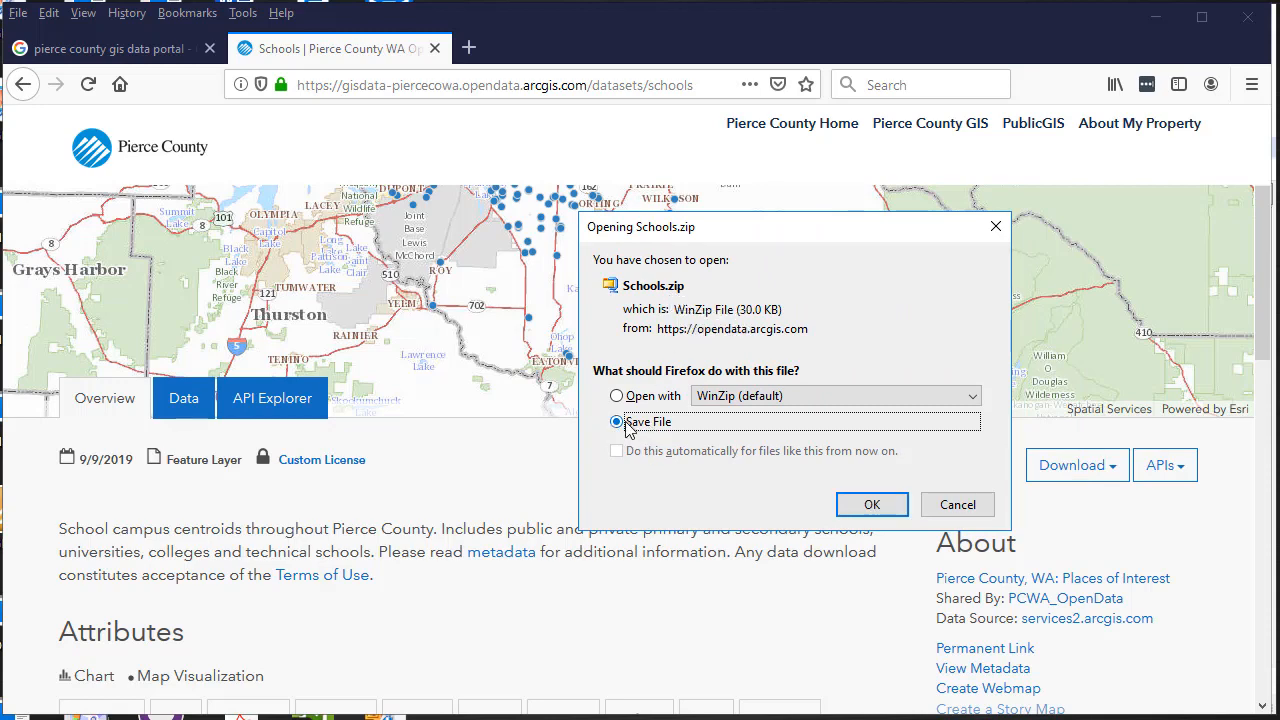
left_click(860, 505)
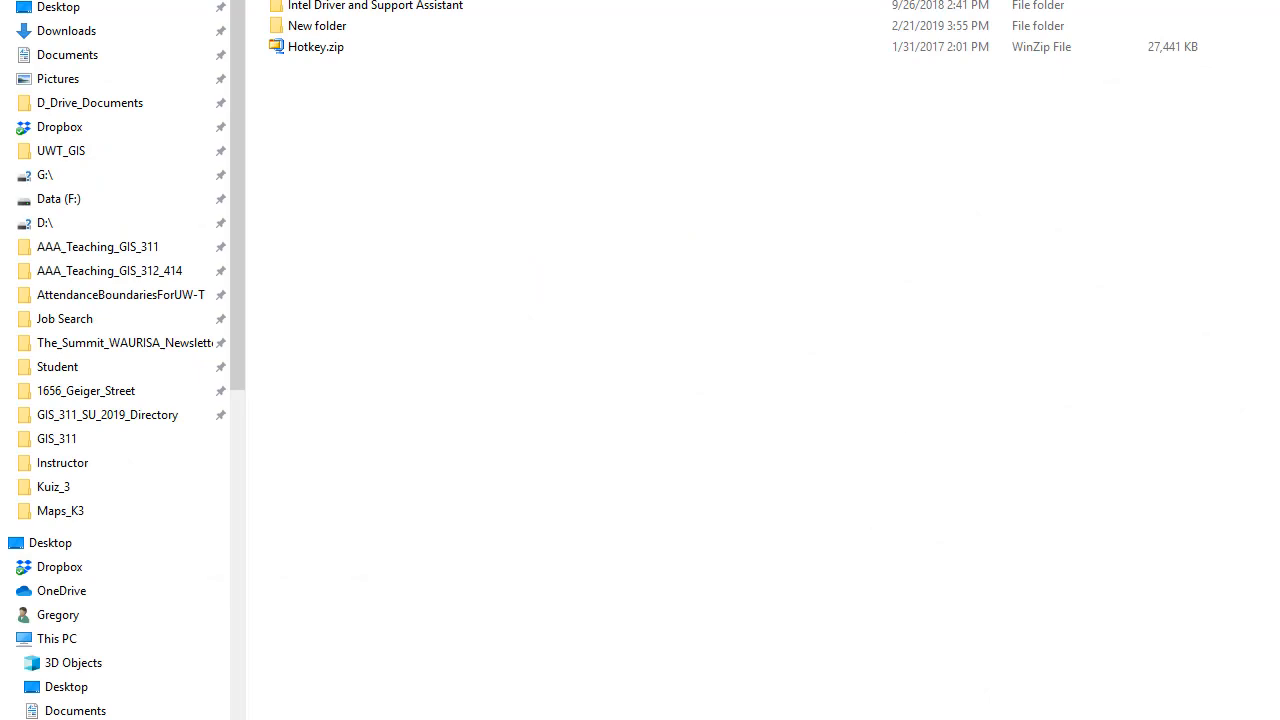
- Save Schools.zip to F:\GIS_311_AU_2019_Directory\GIS_311_Kuizzes\Kuiz_3\RAW_Data_Kuiz_3 and close the browser with all its tabs
left_click_drag(914, 263, 992, 71)
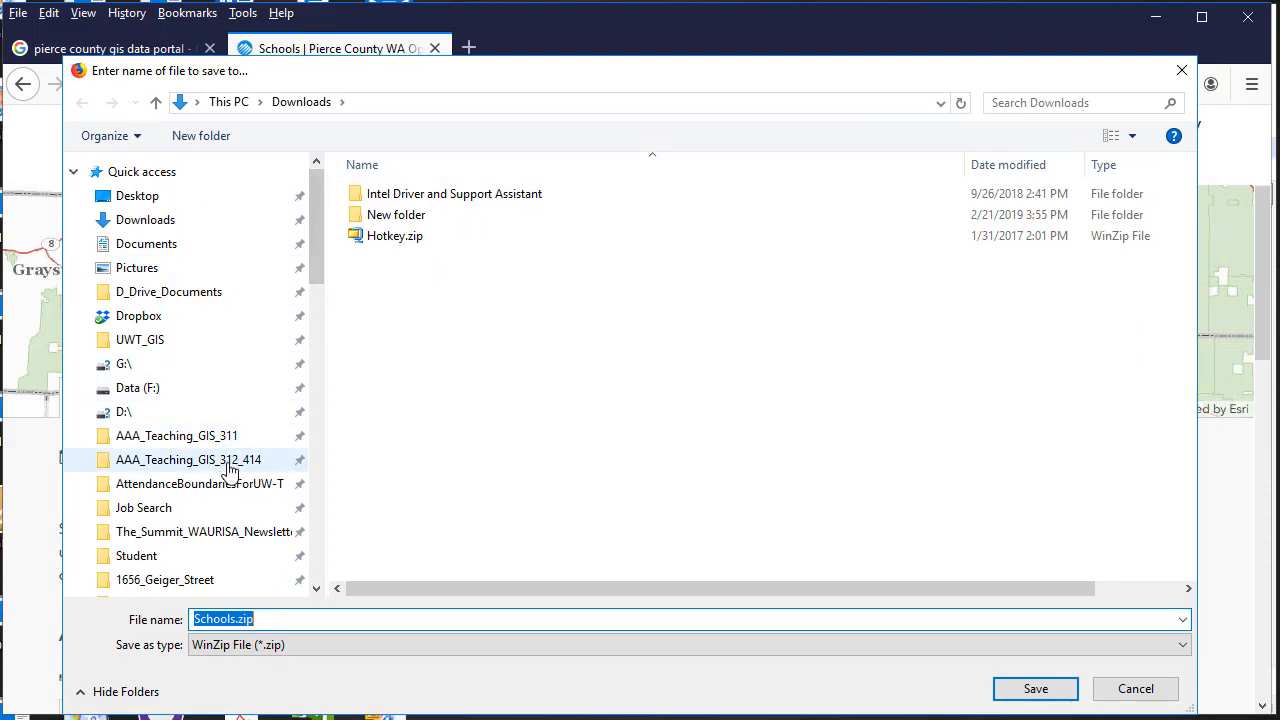
left_click(120, 387)
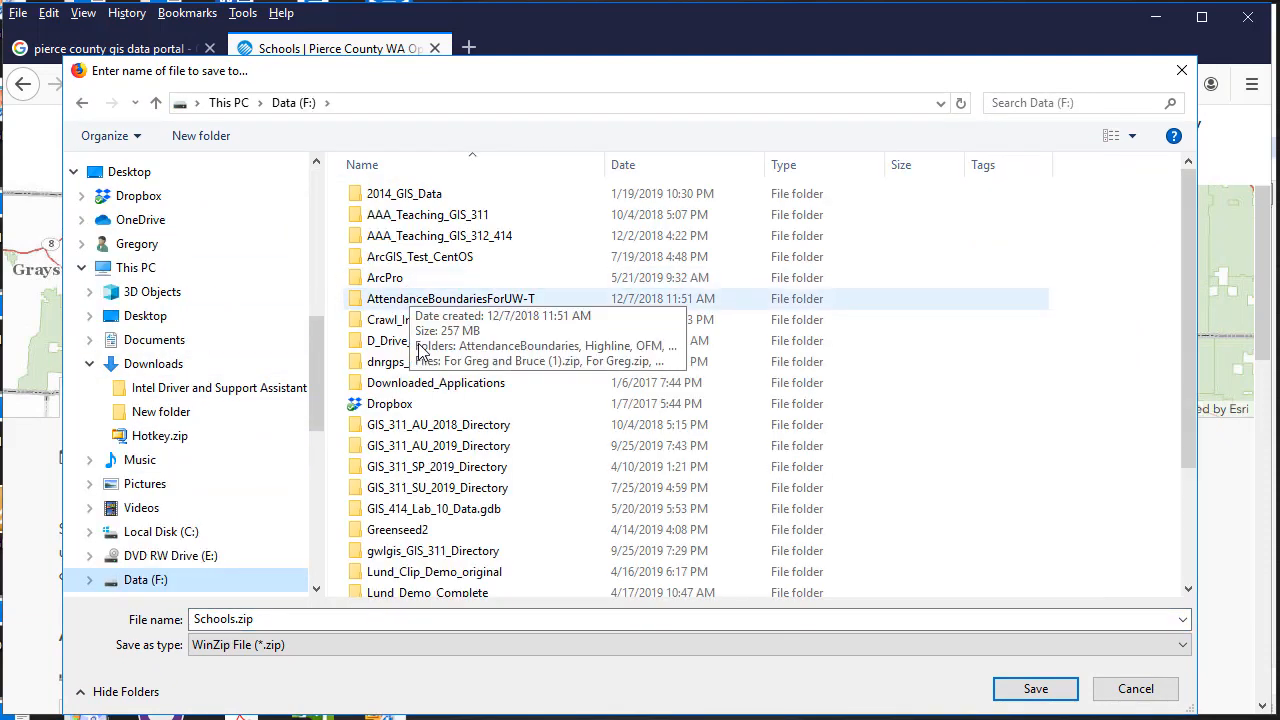
double_click(440, 446)
left_click(430, 216)
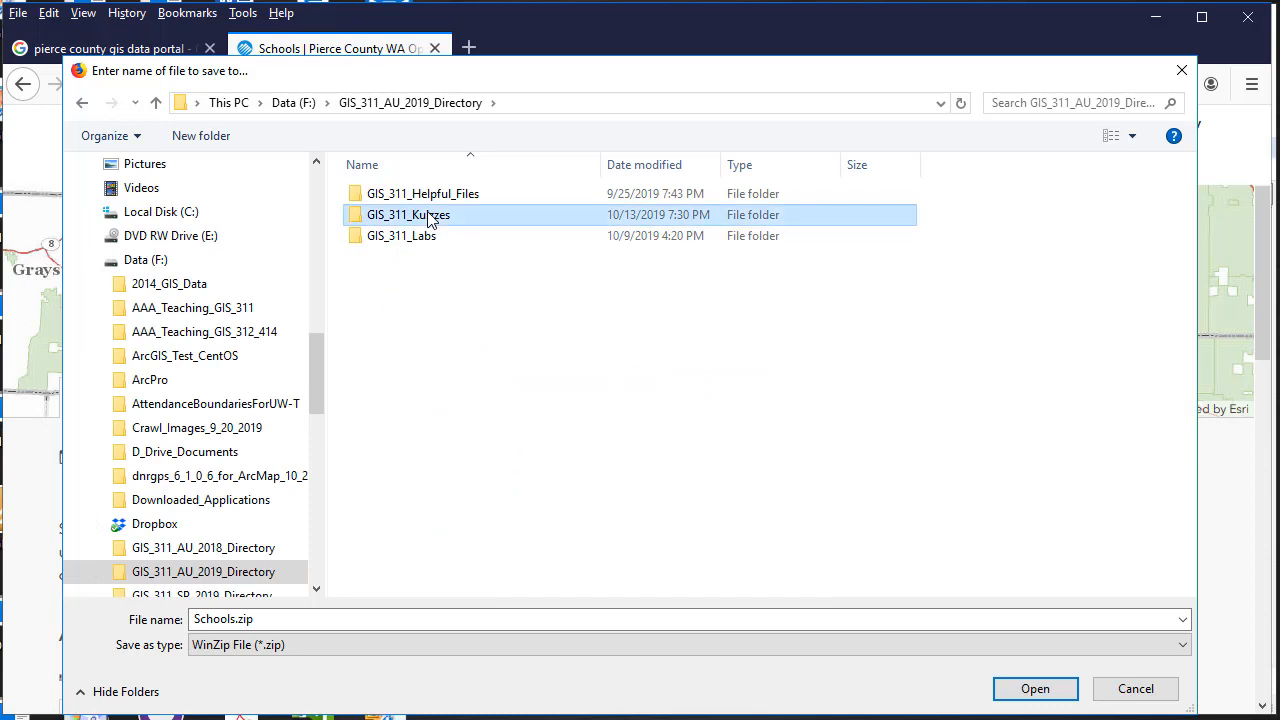
double_click(430, 216)
left_click(390, 238)
double_click(390, 238)
left_click(410, 218)
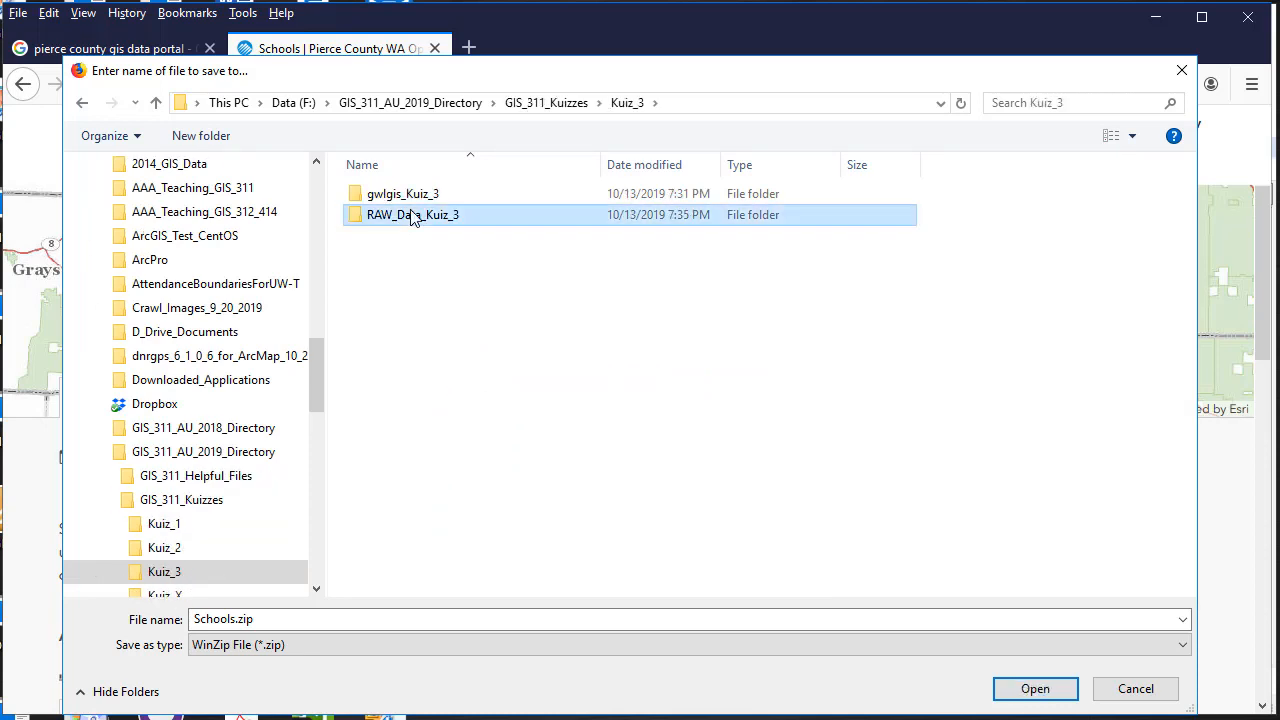
double_click(410, 218)
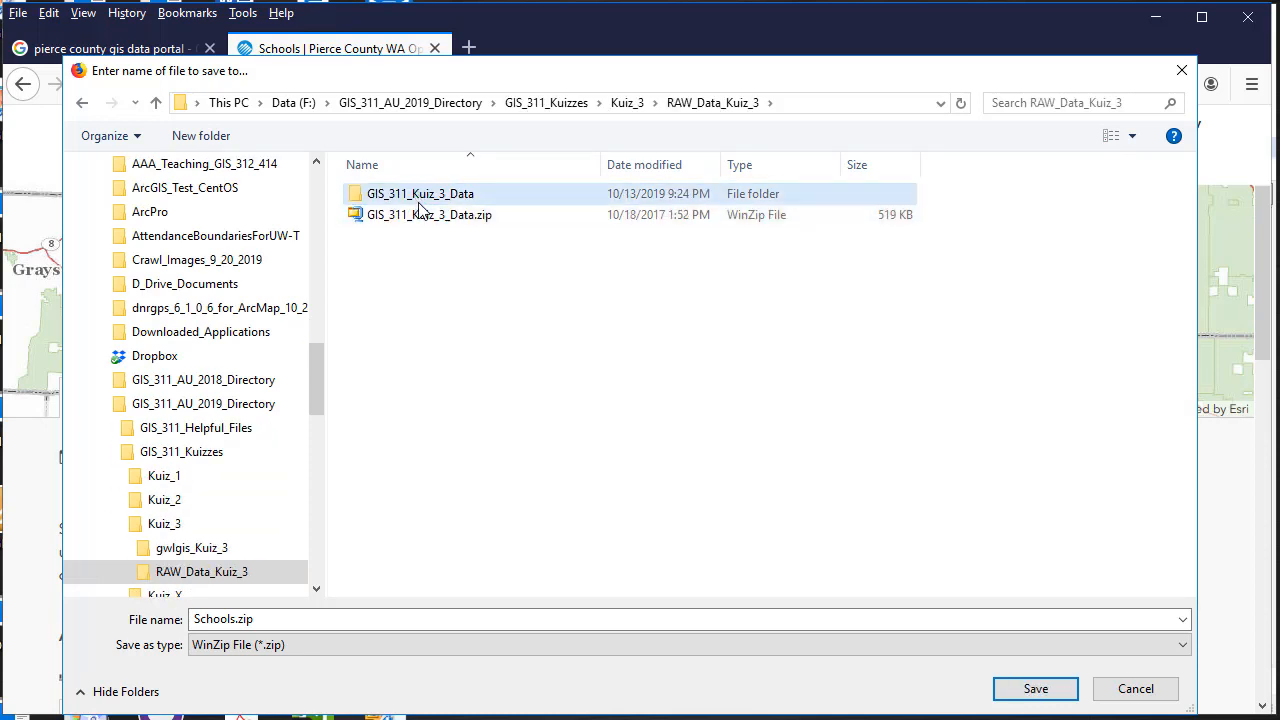
left_click(1035, 689)
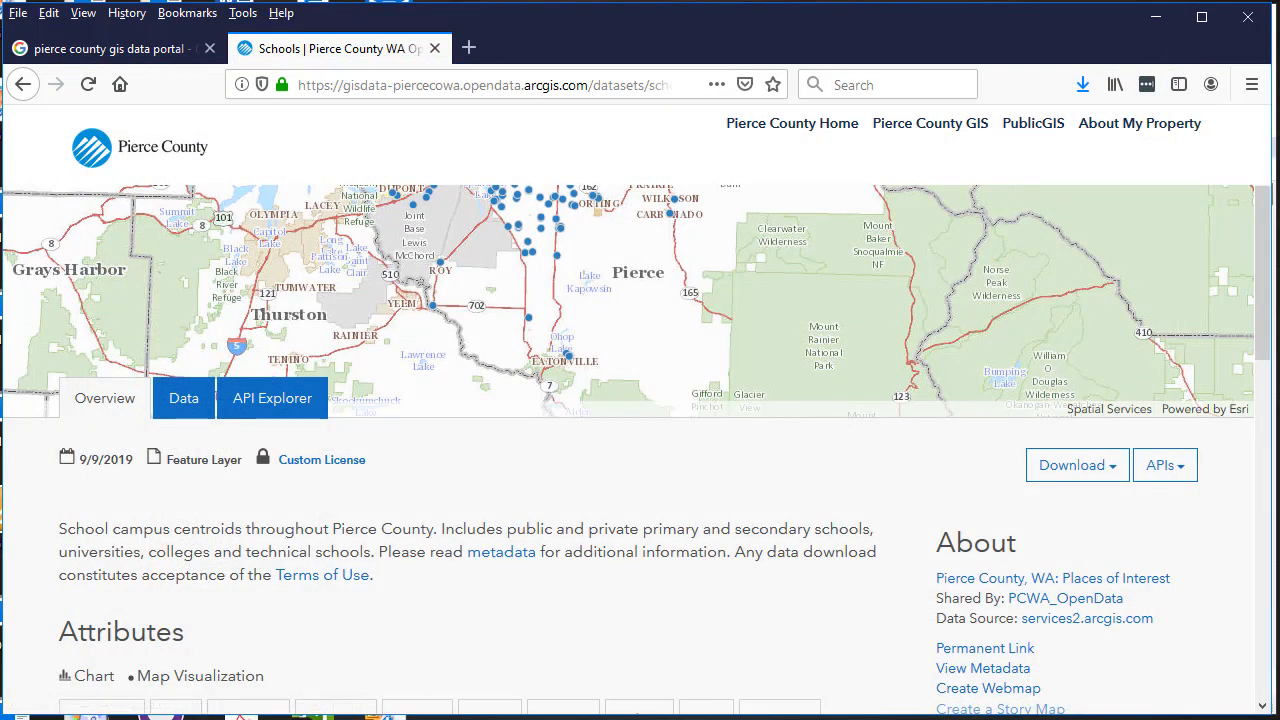
left_click(1249, 20)
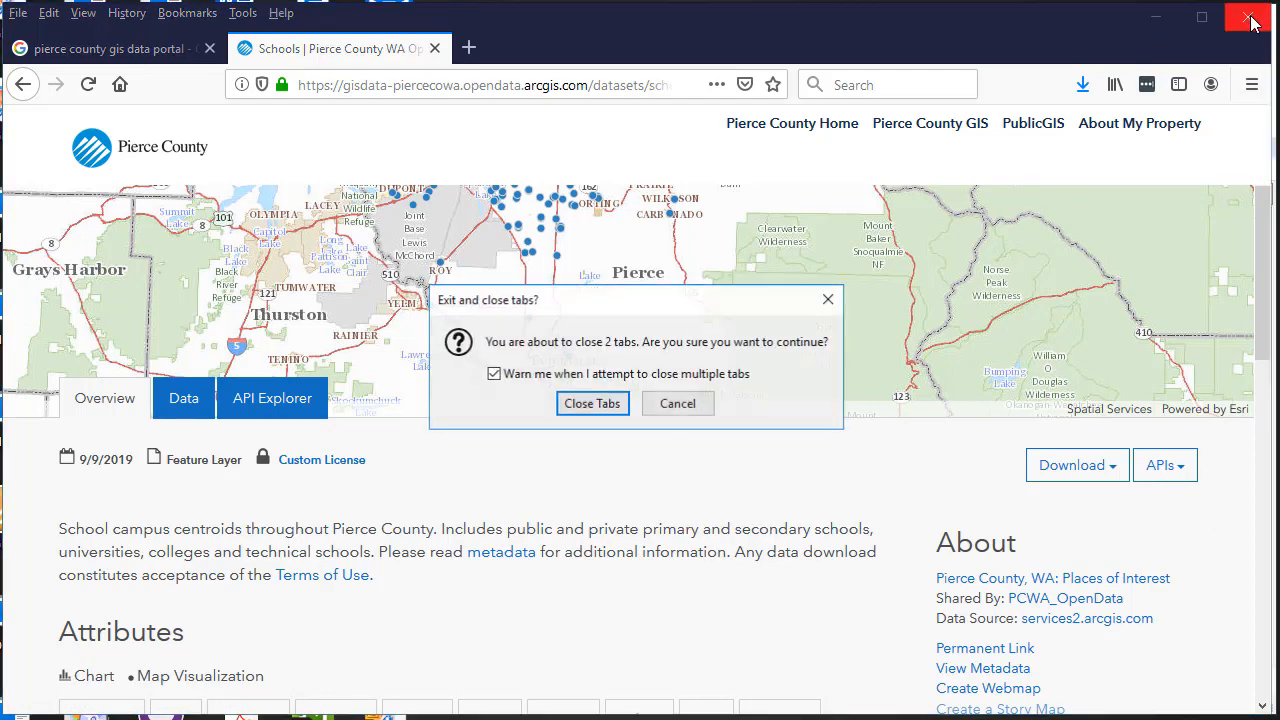
left_click(592, 407)
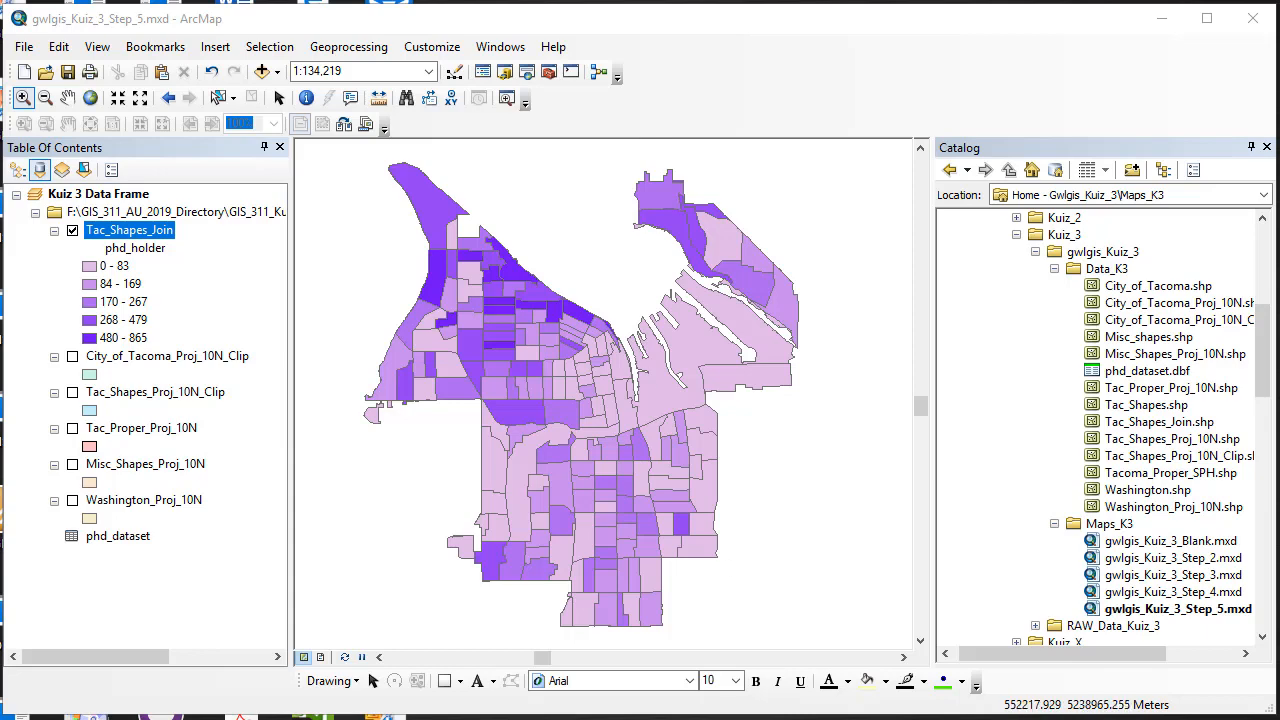
- In File Explorer, go from GIS_311_AU_2019_Directory through GIS_311_Kuizzes and Kuiz_3 into the RAW_Data_Kuiz_3 folder
left_click_drag(698, 0, 688, 226)
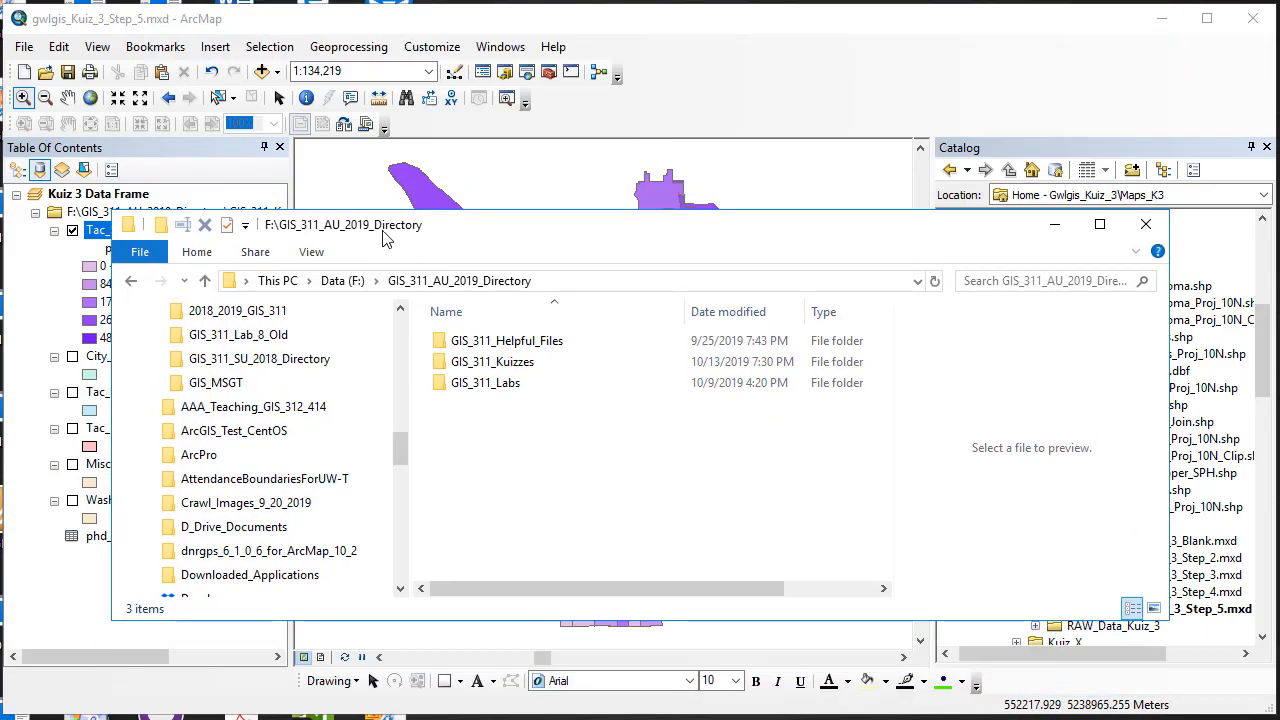
left_click(462, 281)
left_click(513, 366)
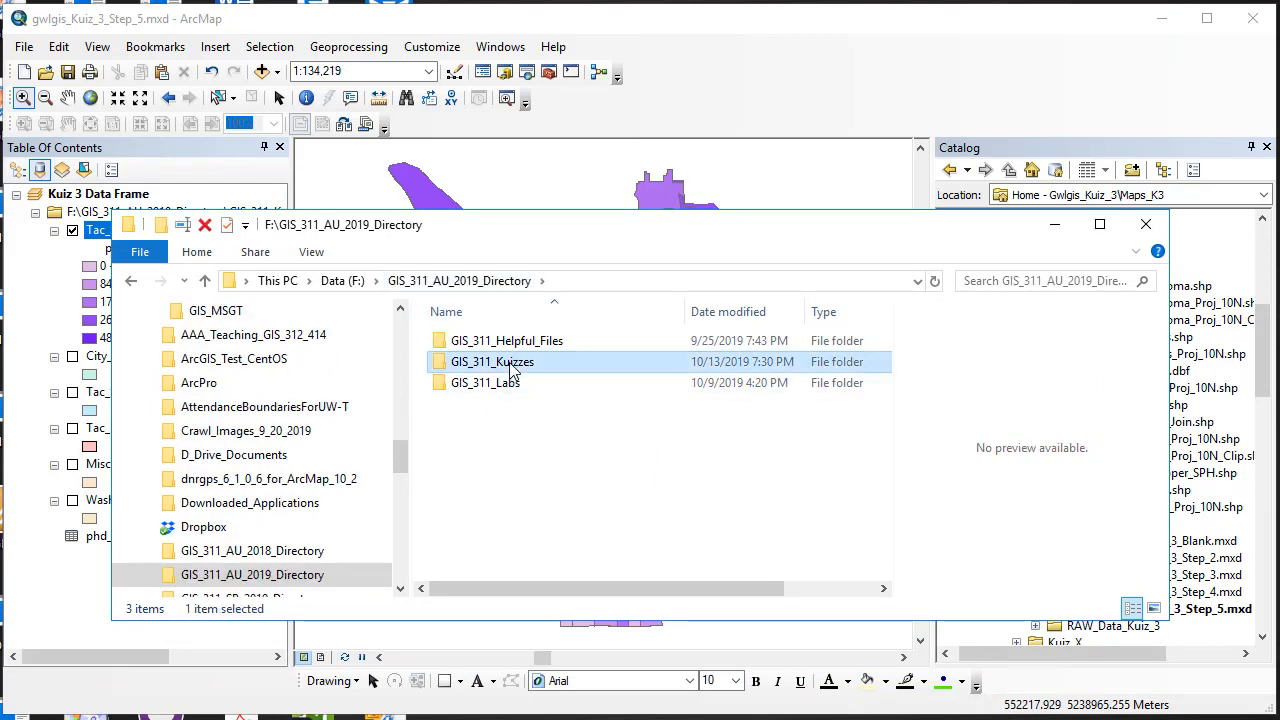
double_click(513, 366)
left_click(470, 384)
double_click(470, 384)
left_click(506, 349)
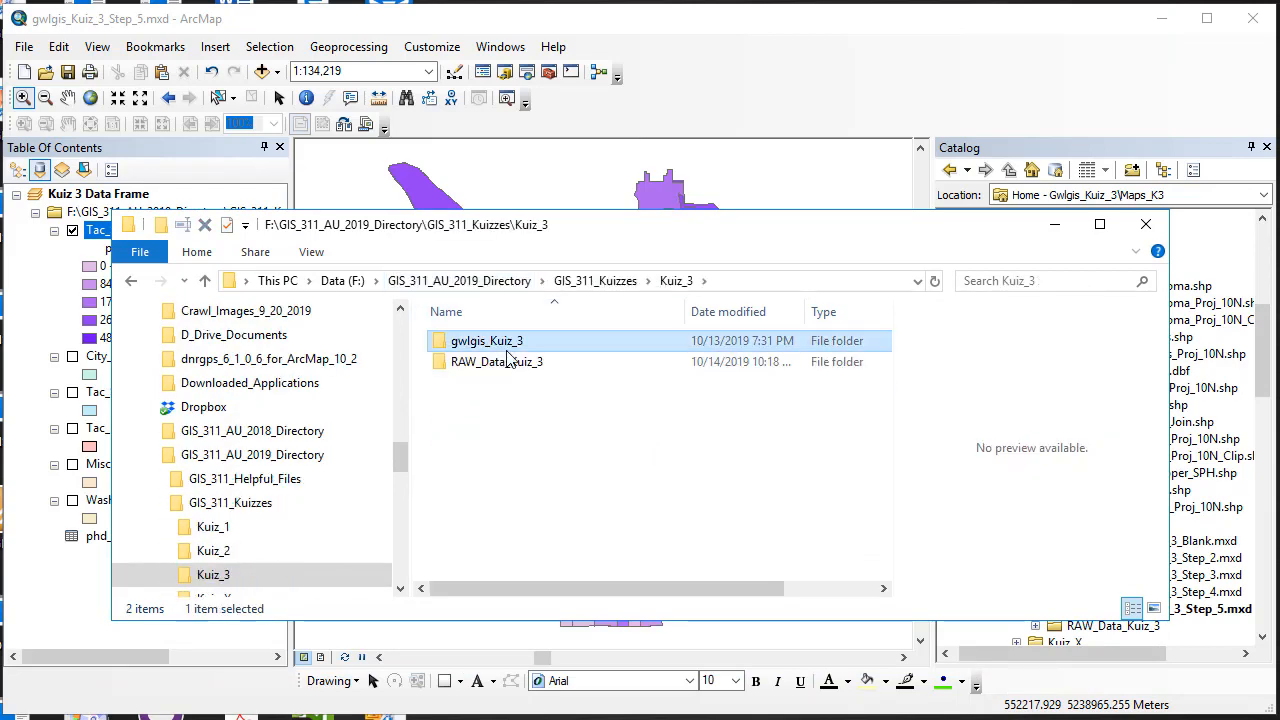
left_click(507, 360)
double_click(507, 362)
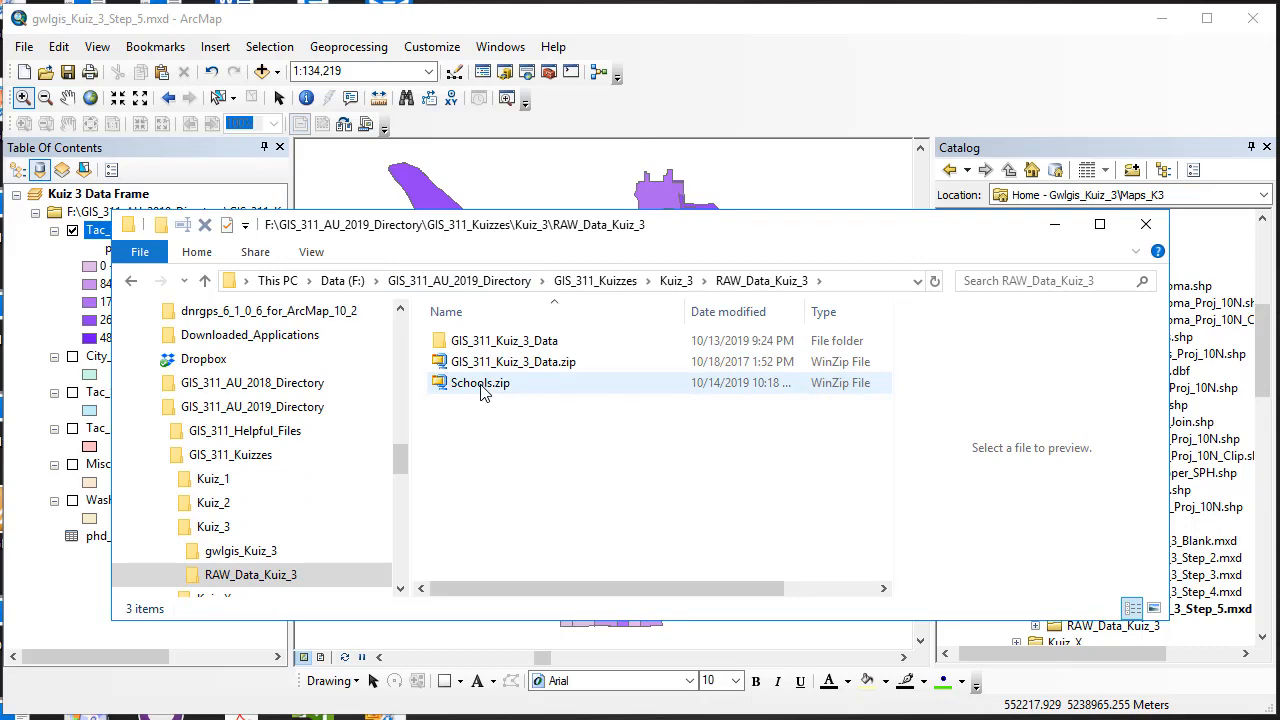
- Open Schools.zip with Windows Explorer to access its contents
left_click(481, 388)
right_click(481, 388)
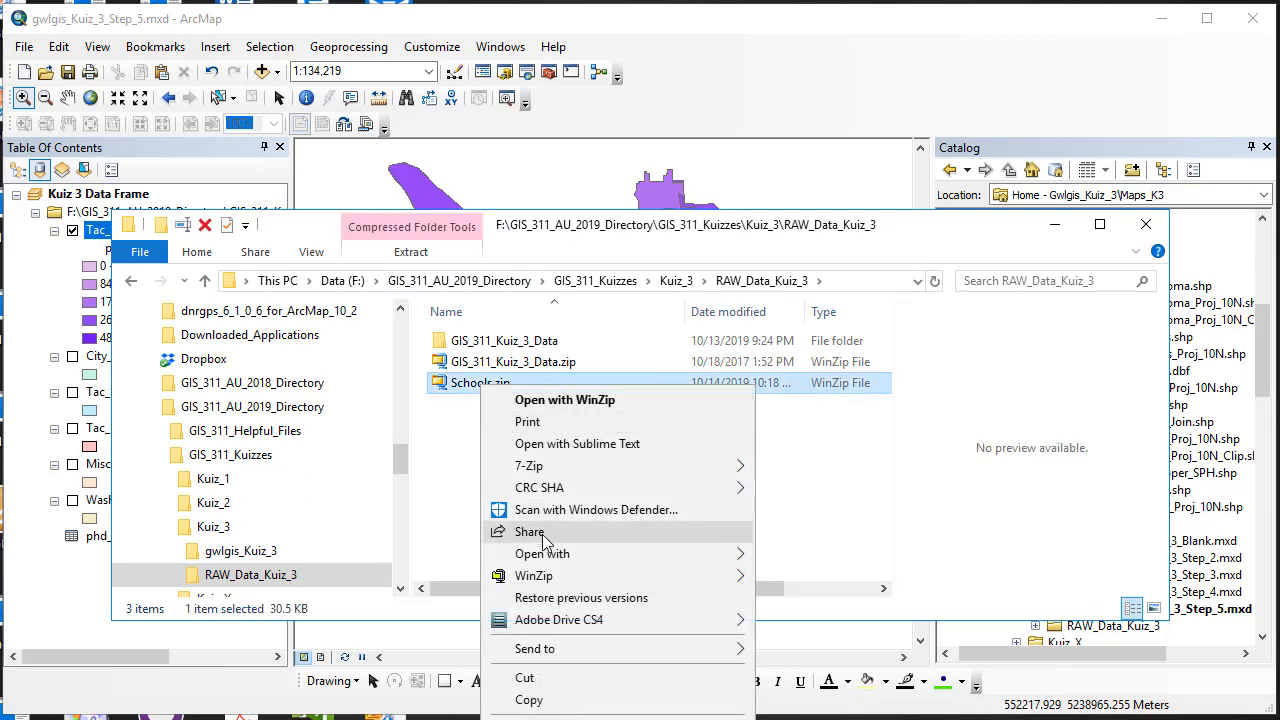
mouse_move(545, 555)
left_click(836, 580)
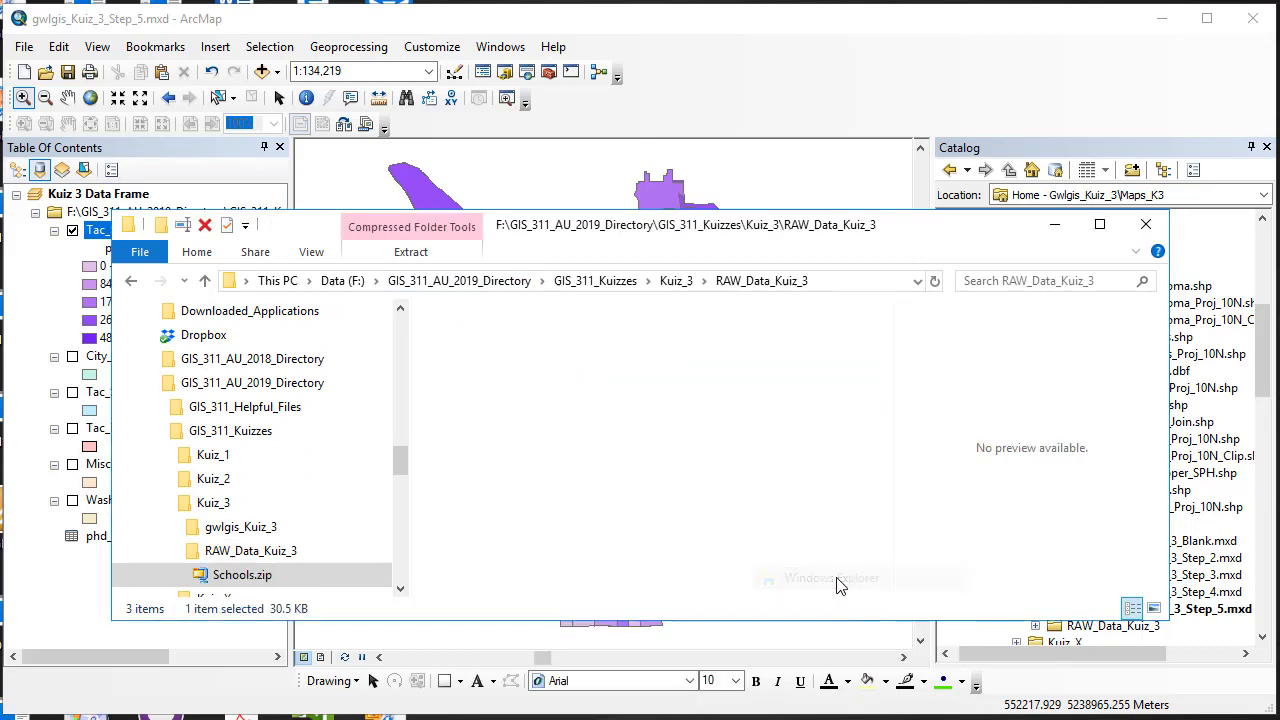
- Extract all files from Schools.zip directly into RAW_Data_Kuiz_3, without a Schools subfolder, and close both File Explorer windows
left_click(410, 252)
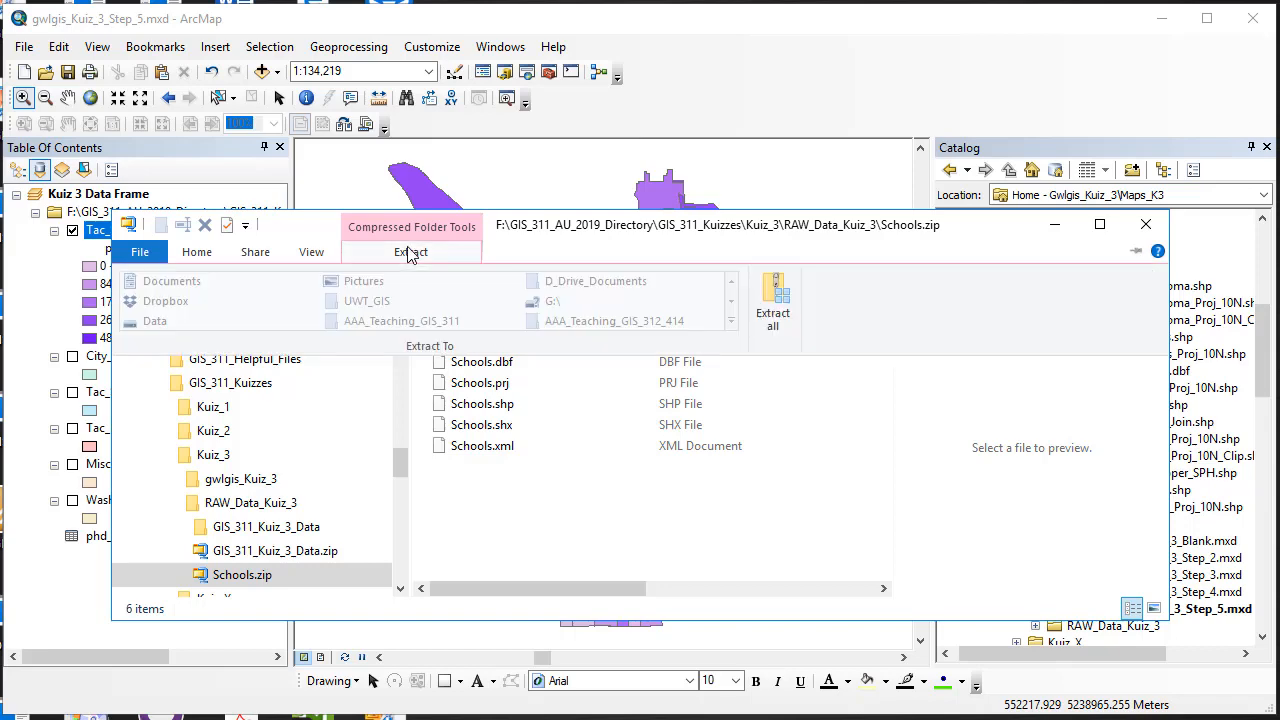
left_click(771, 304)
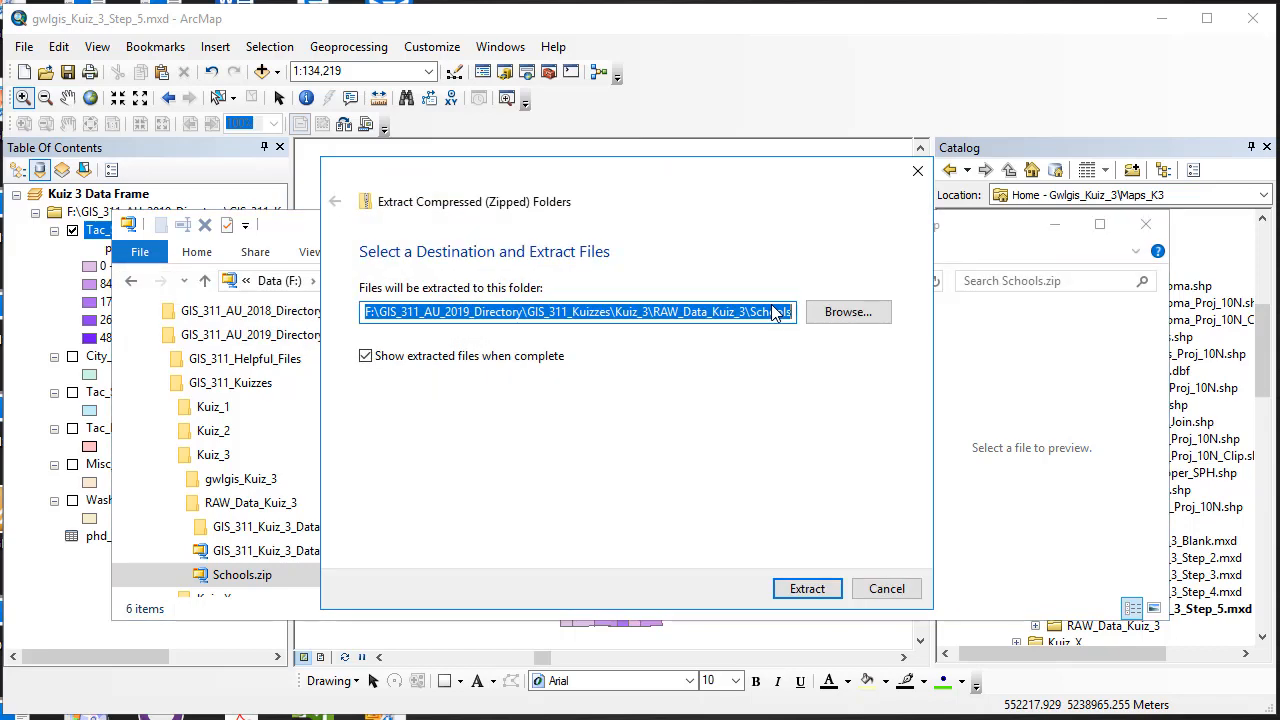
left_click_drag(795, 312, 750, 311)
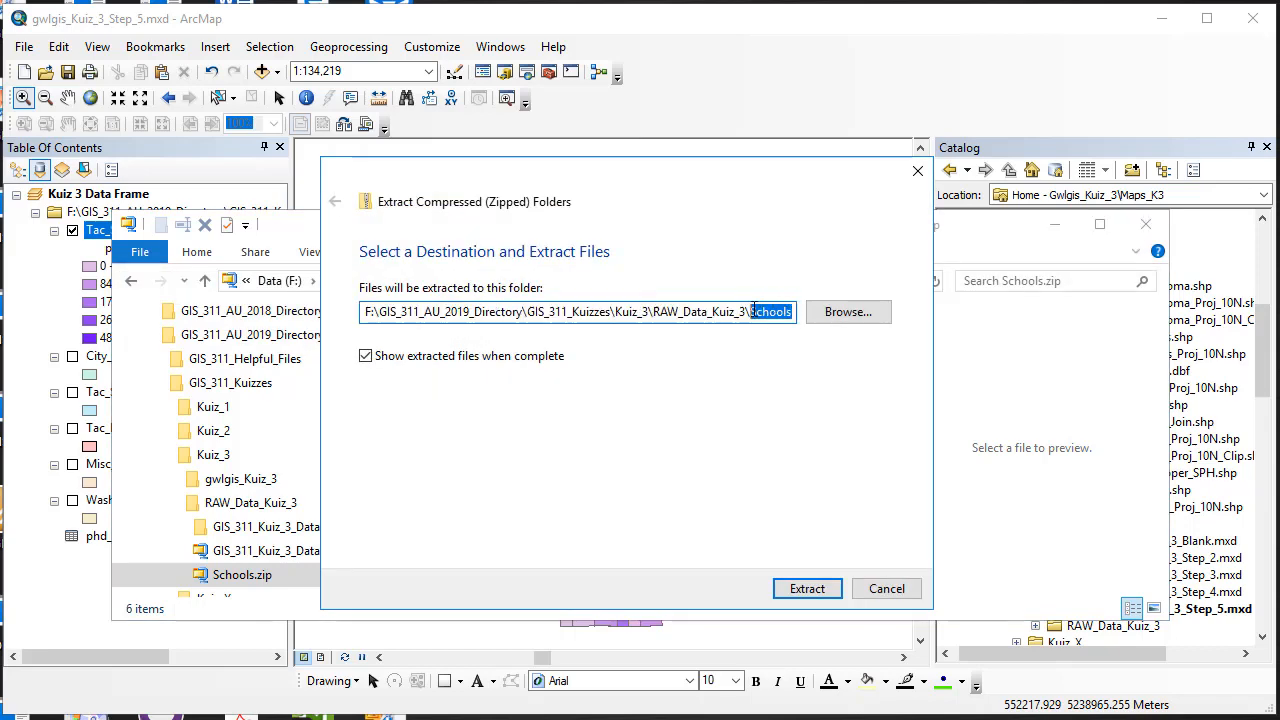
key("BackSpace")
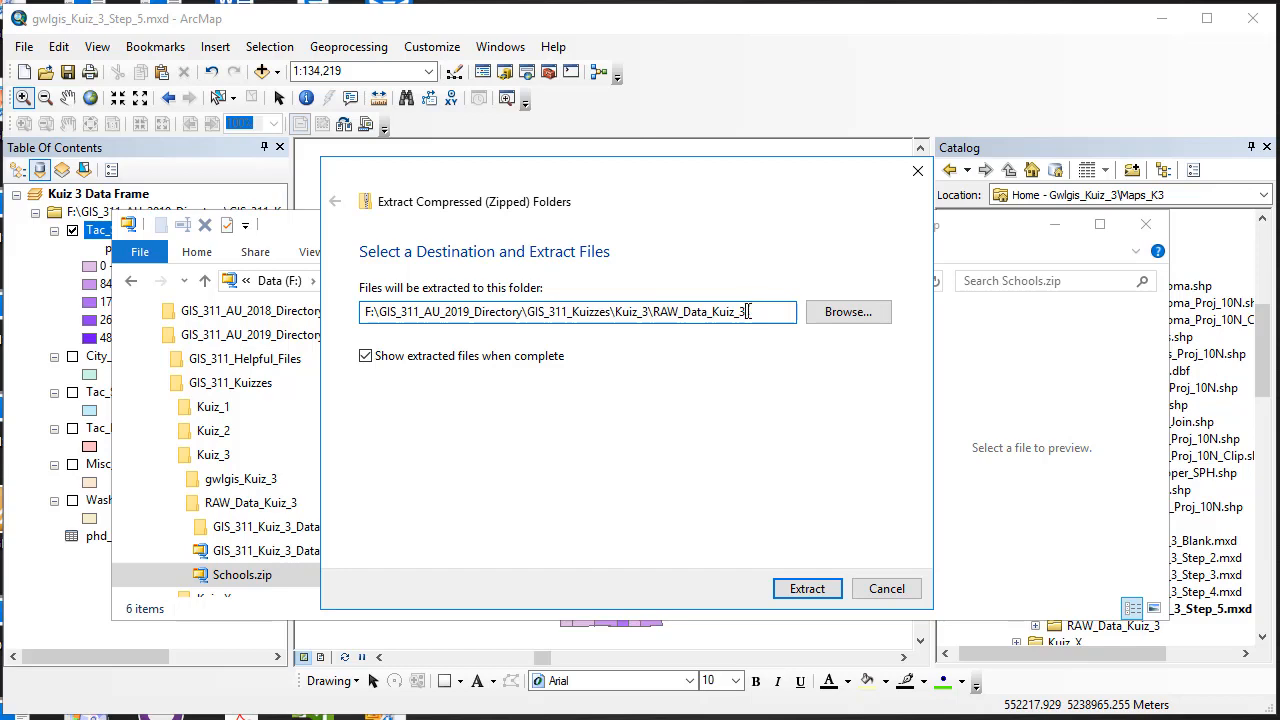
left_click(810, 587)
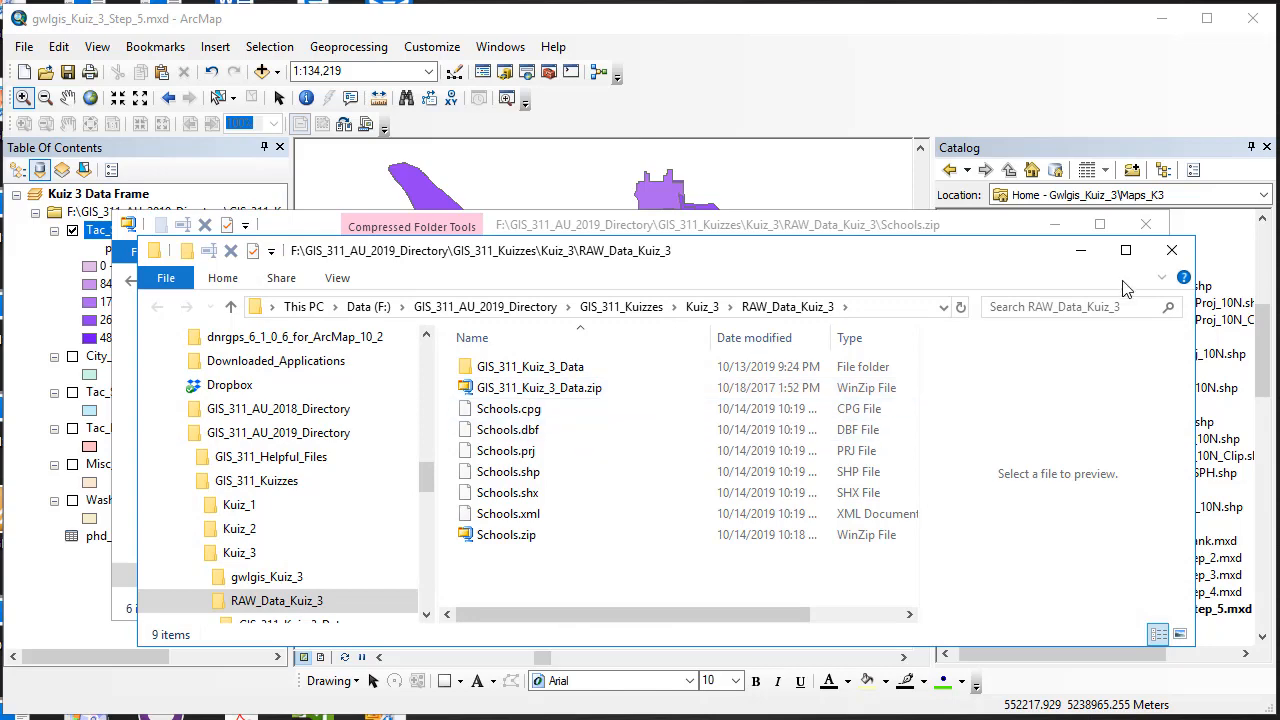
left_click(1173, 250)
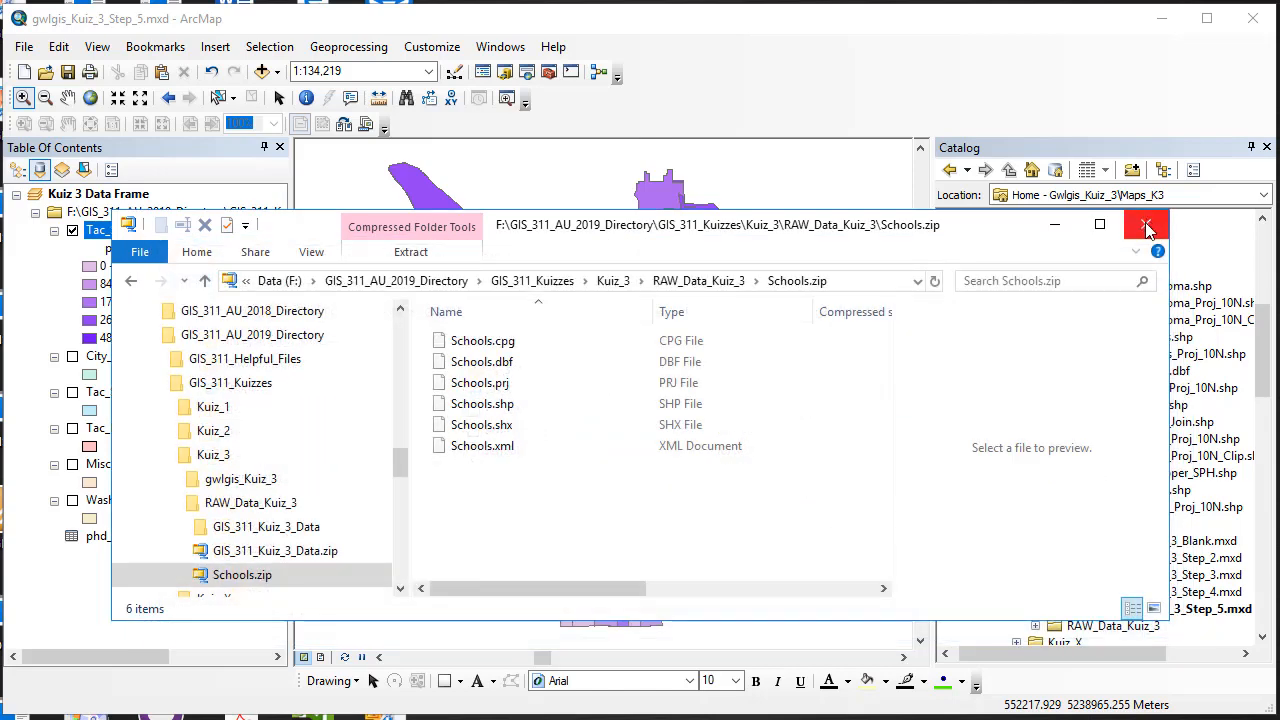
left_click(1145, 224)
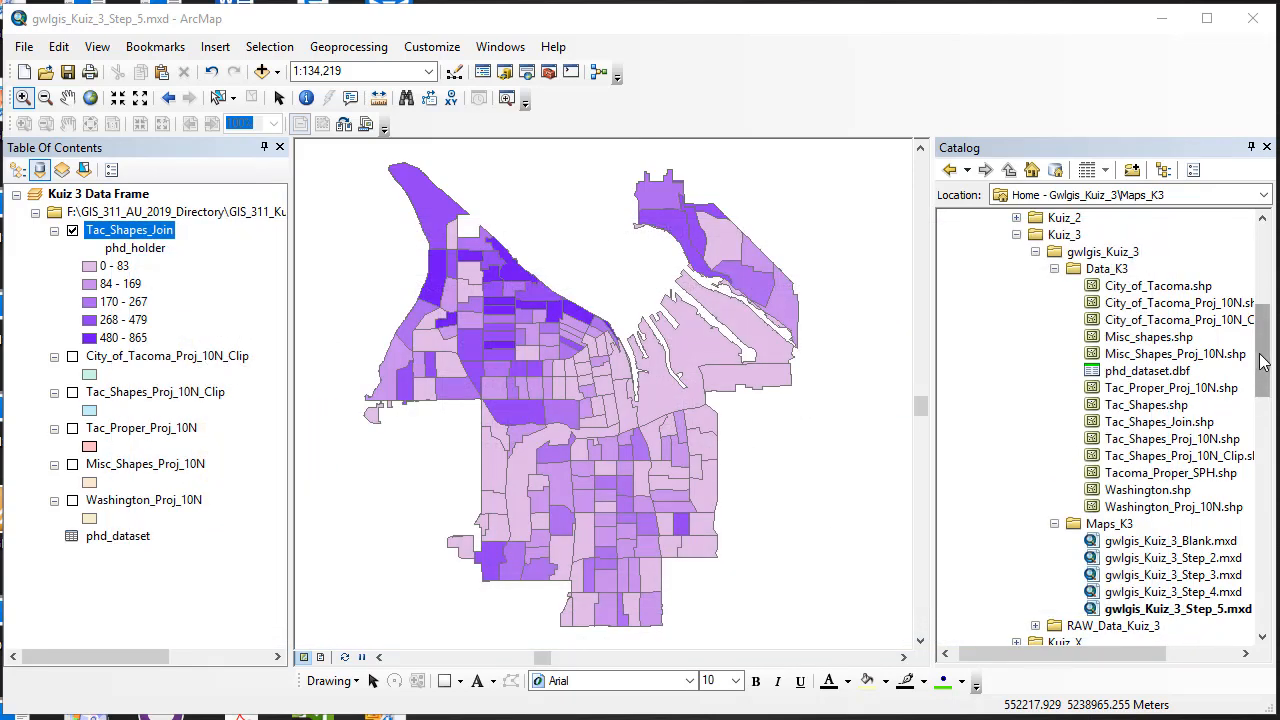
- Check the XY coordinate system of Schools.shp in the RAW_Data_Kuiz_3 folder in ArcMap's Catalog
scroll(1255, 372, "down", 6)
left_click(1037, 303)
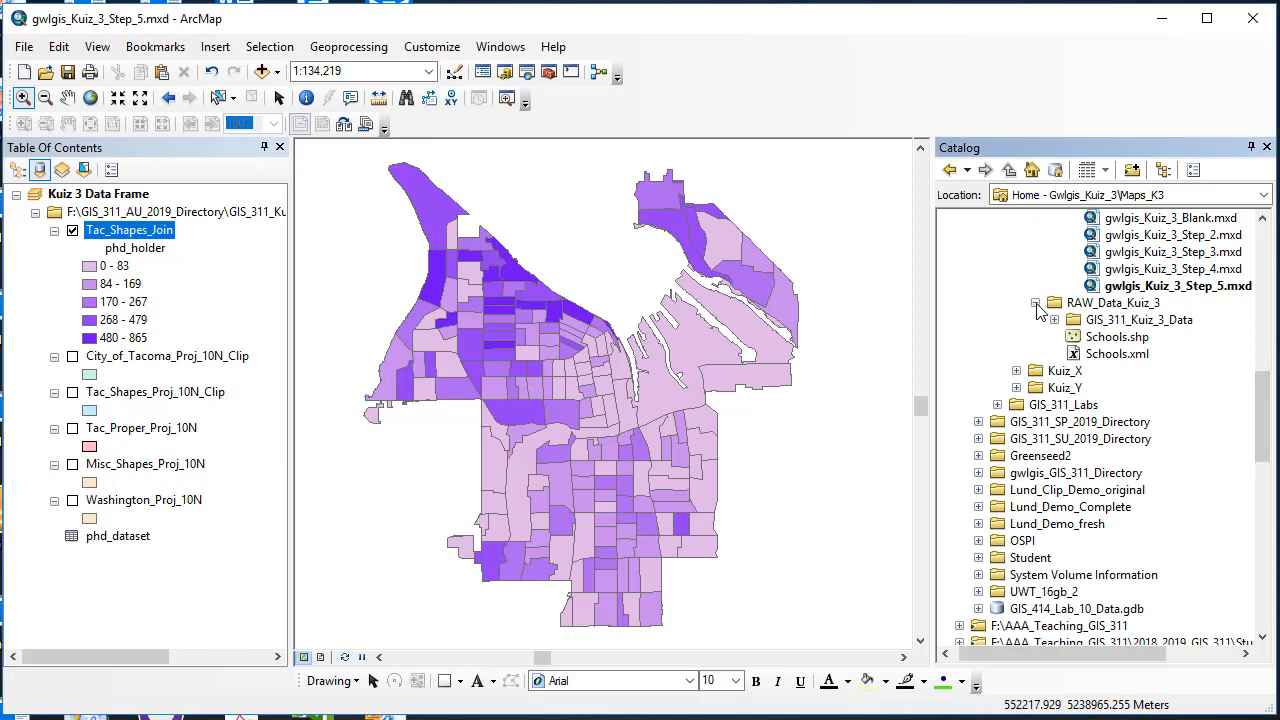
right_click(1108, 340)
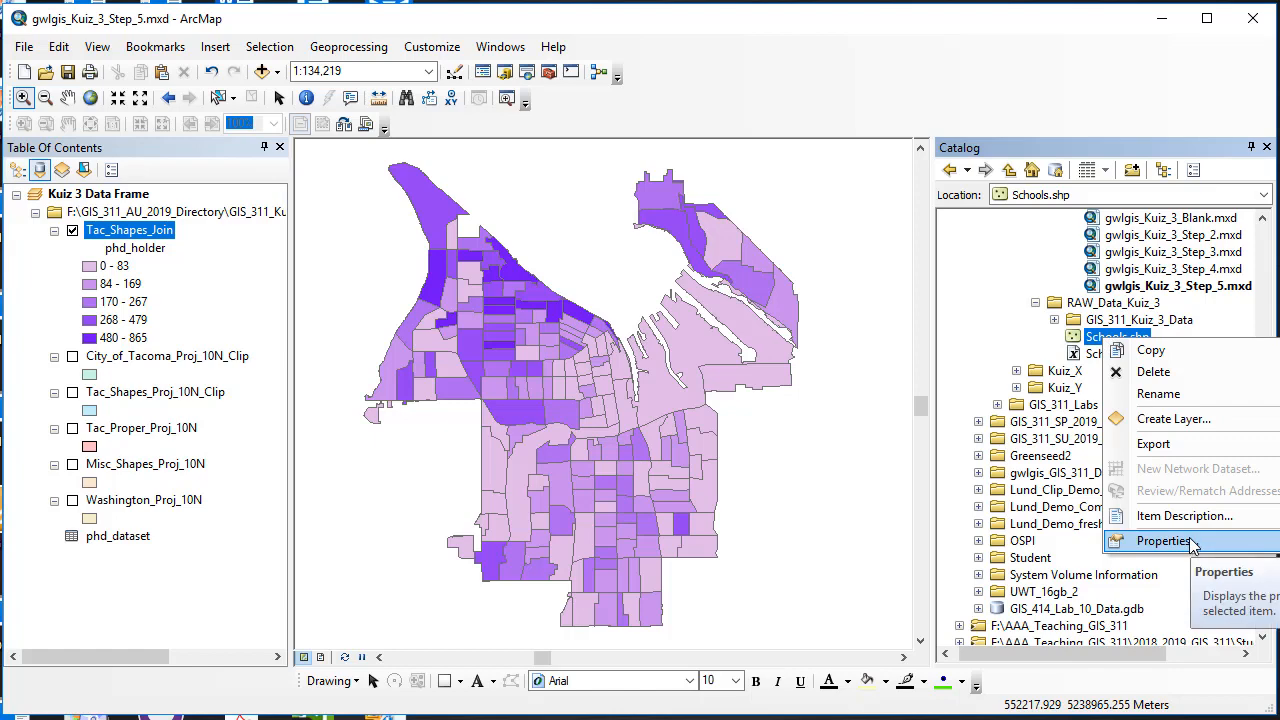
left_click(1163, 541)
left_click(504, 105)
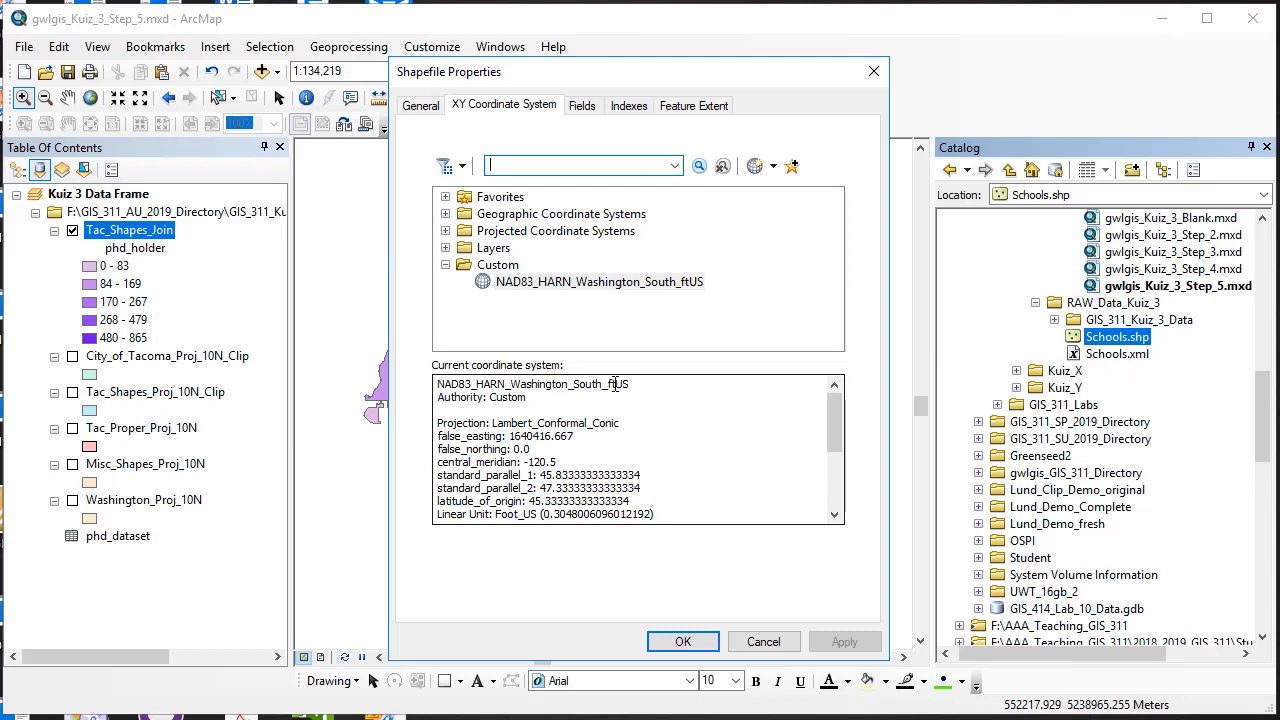
left_click(690, 645)
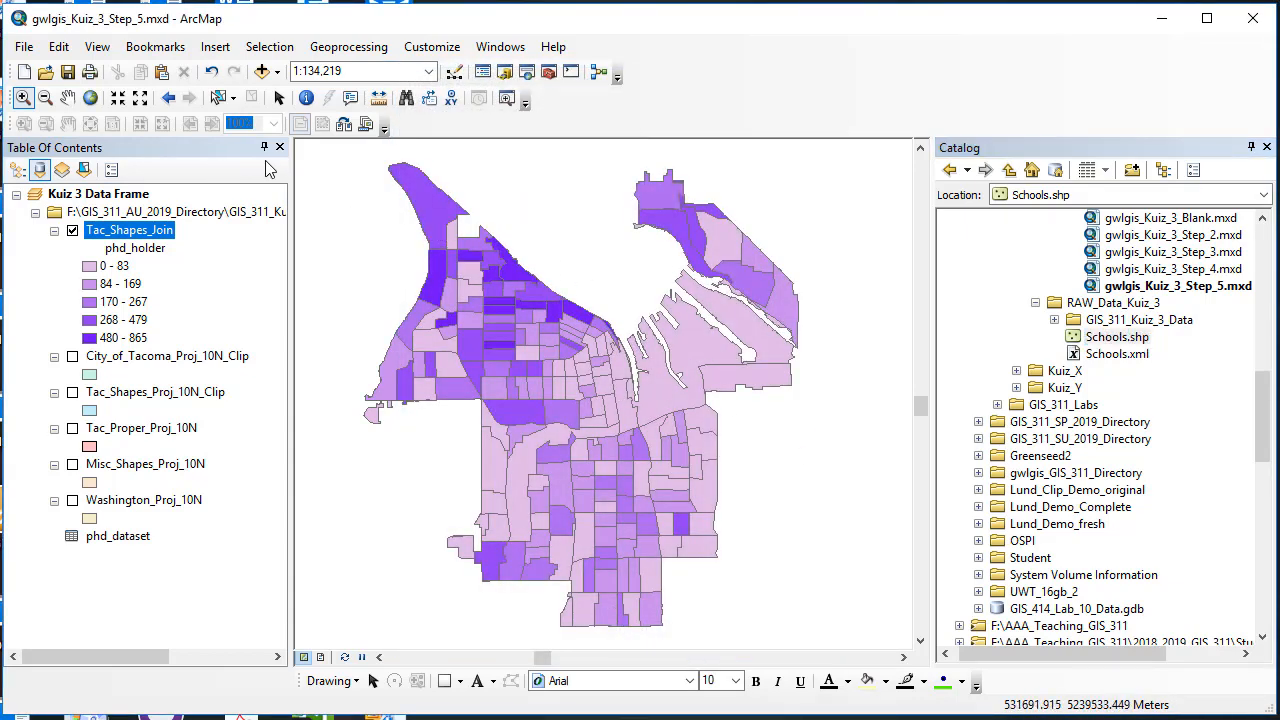
- Start the Project tool with Schools.shp from the RAW_Data_Kuiz_3 folder as the input dataset
left_click(549, 73)
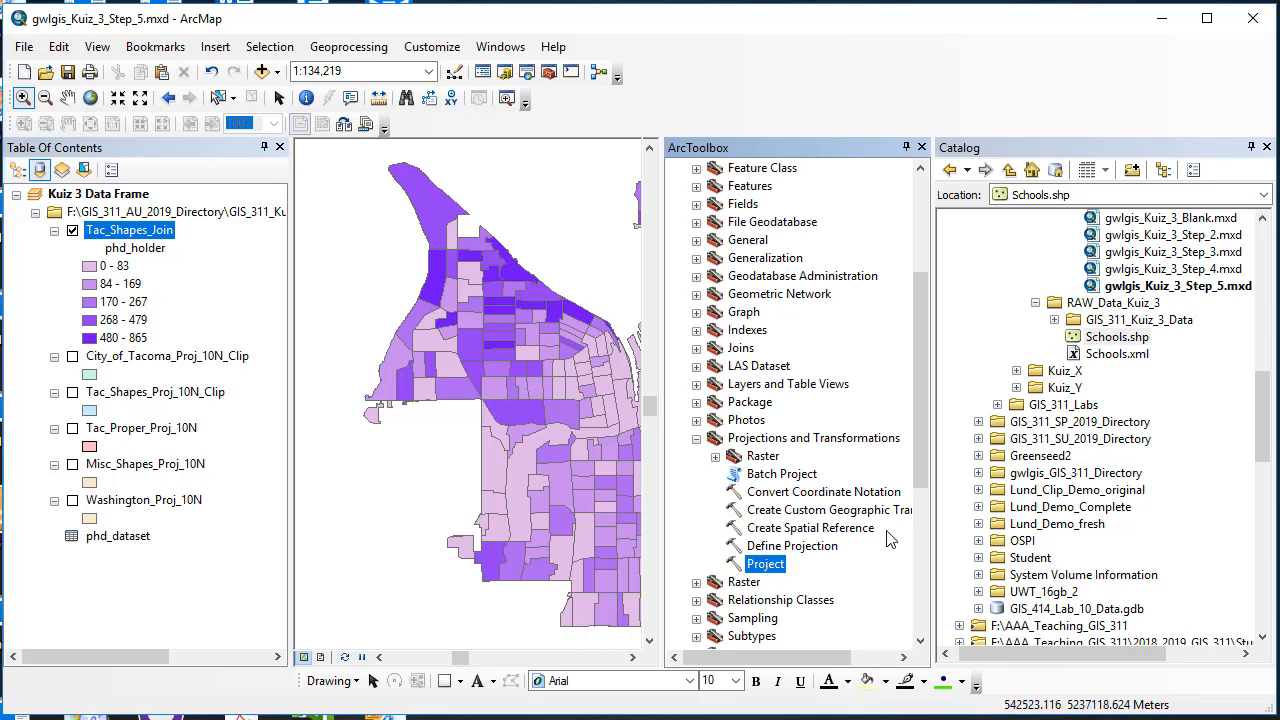
double_click(762, 566)
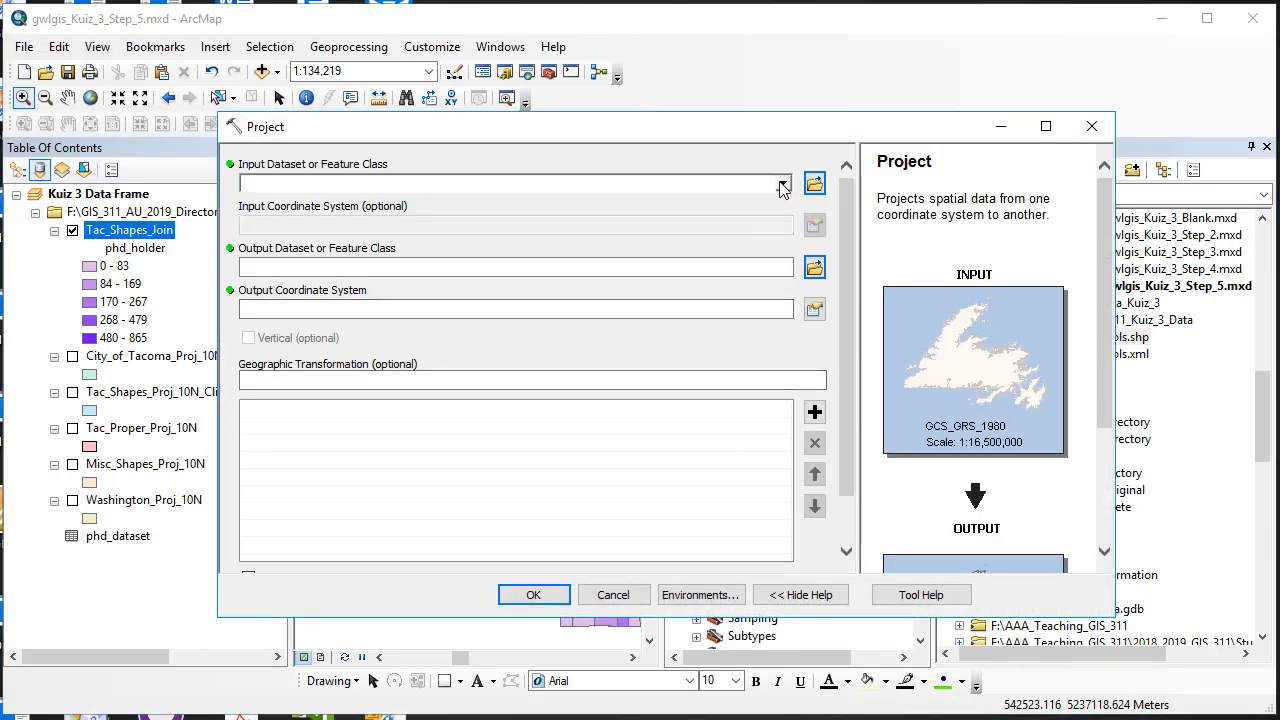
left_click(784, 185)
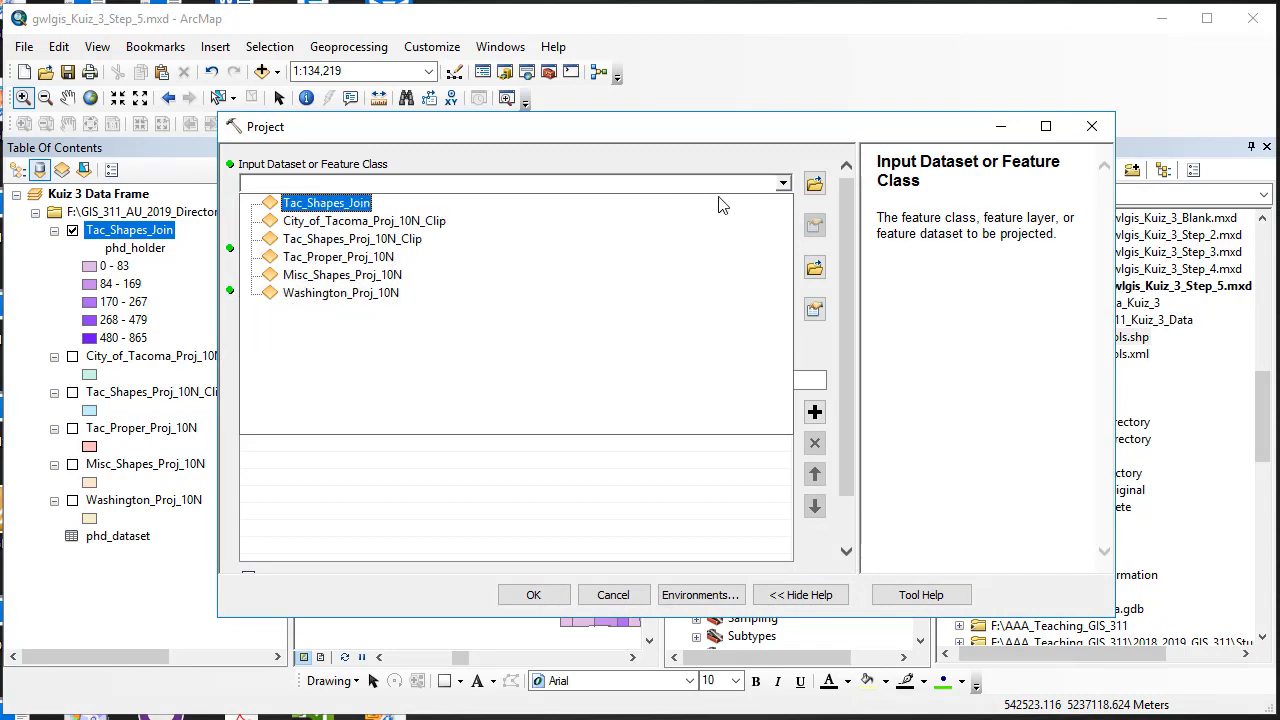
left_click(815, 186)
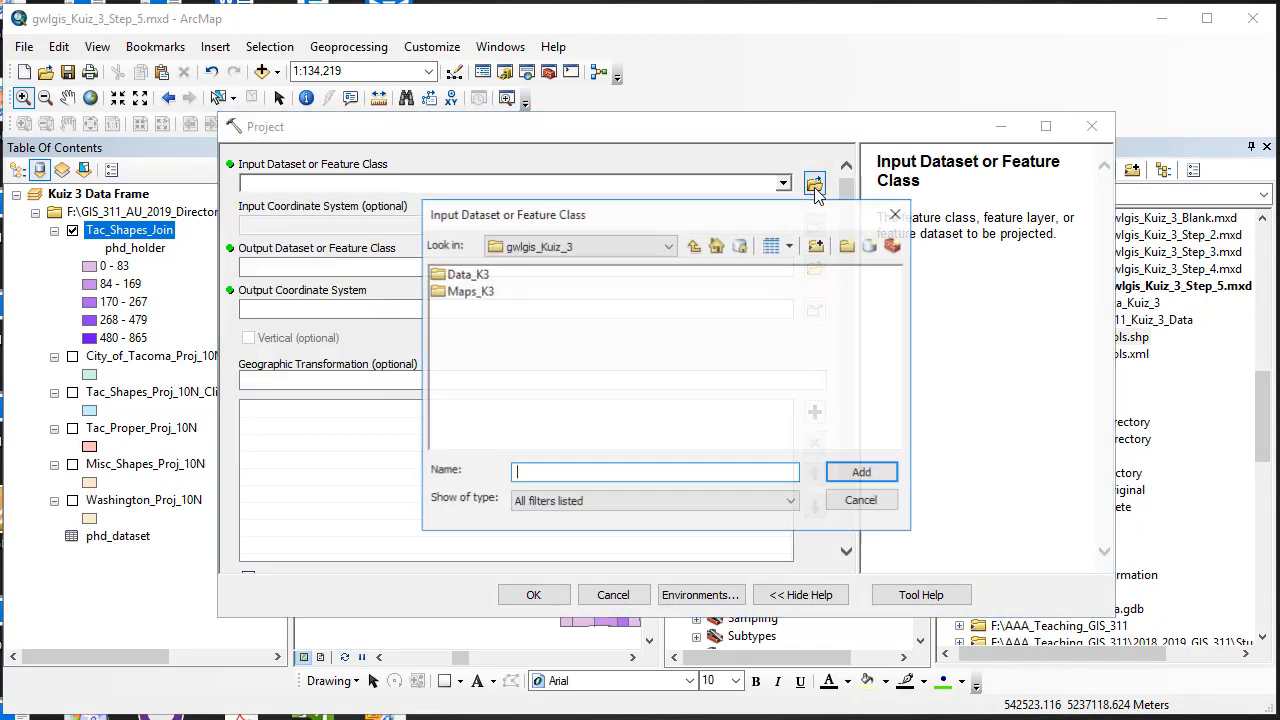
left_click(695, 246)
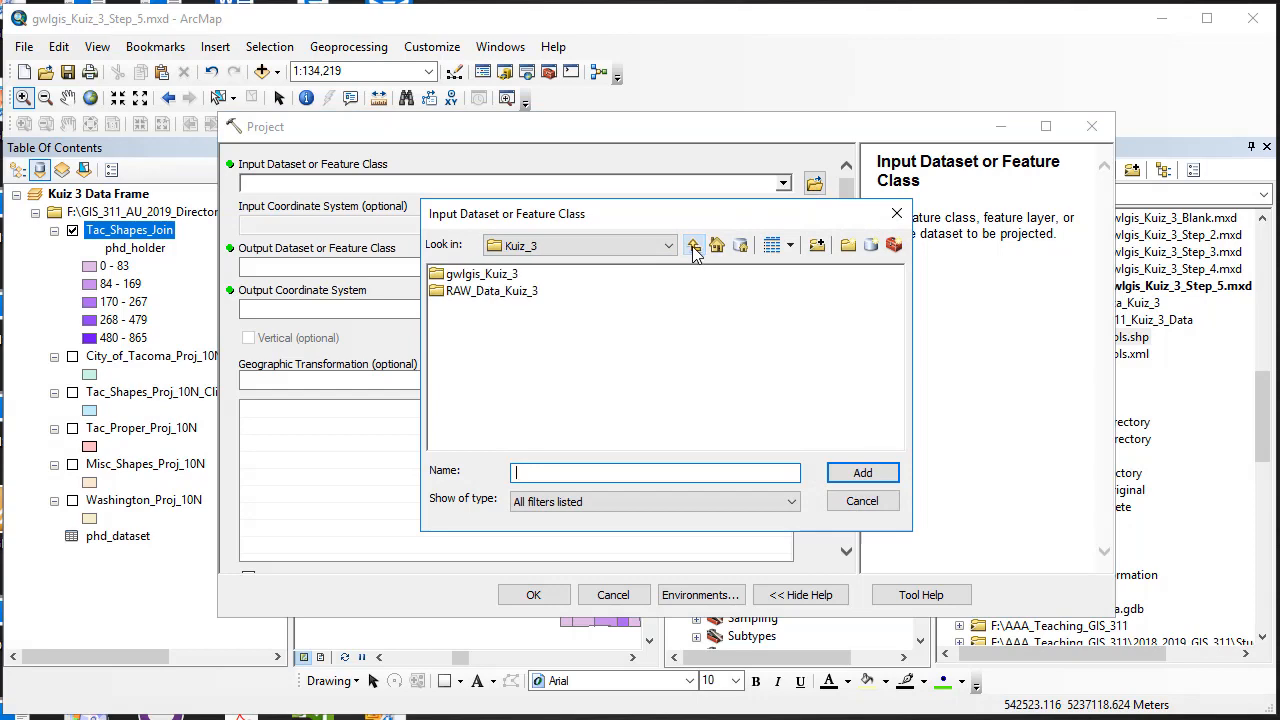
left_click(695, 246)
left_click(463, 308)
double_click(463, 308)
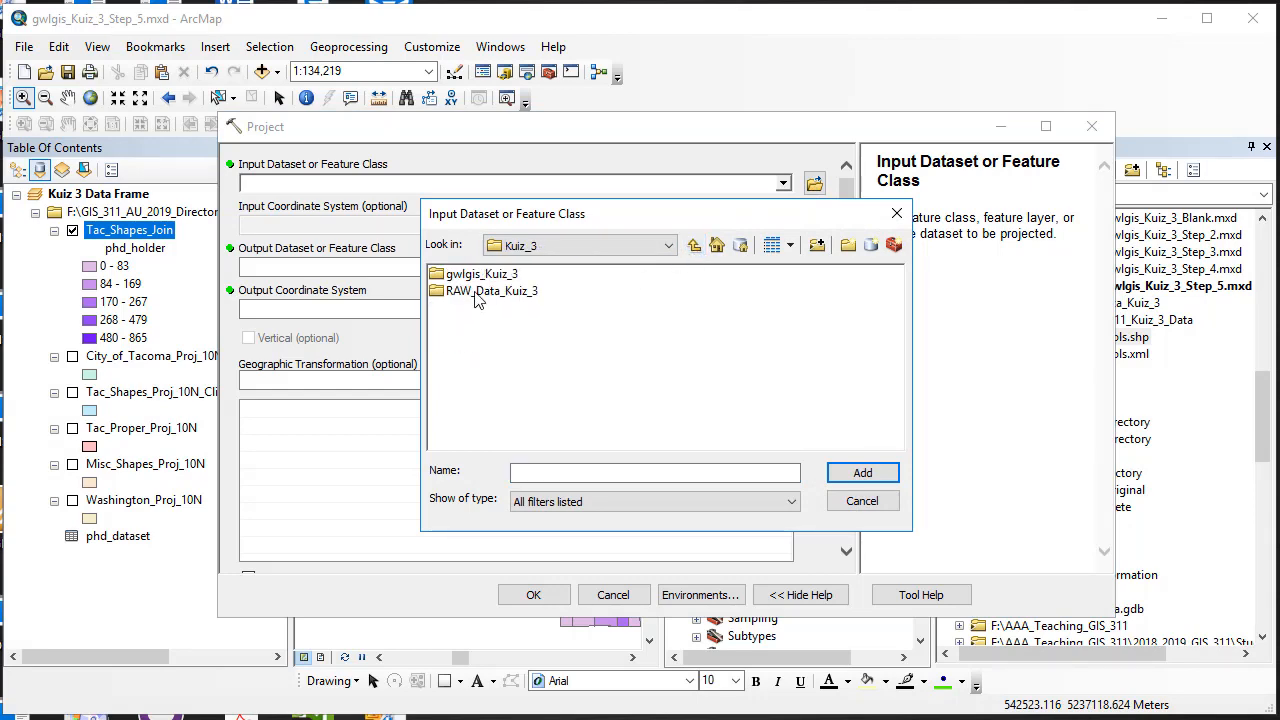
double_click(476, 291)
left_click(477, 291)
left_click(862, 472)
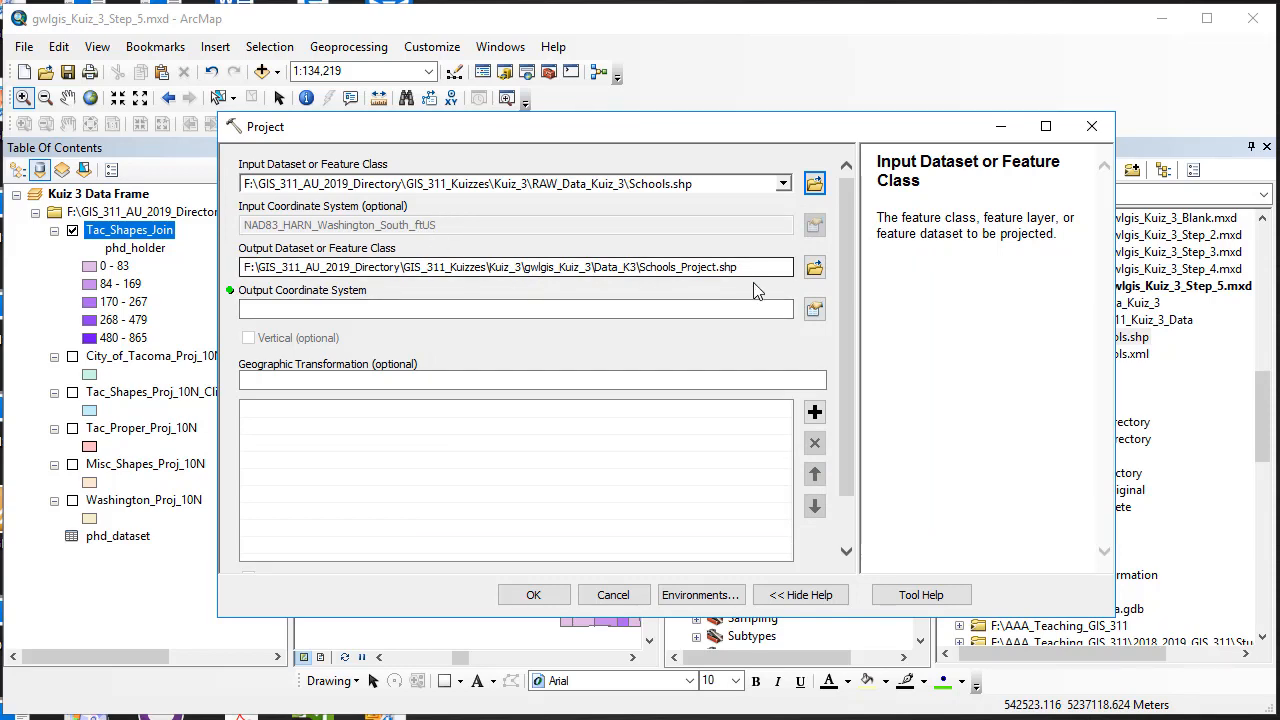
- Set the projection's output feature class to Pierce_Schools_Proj_10N in the Data_K3 folder
left_click(815, 268)
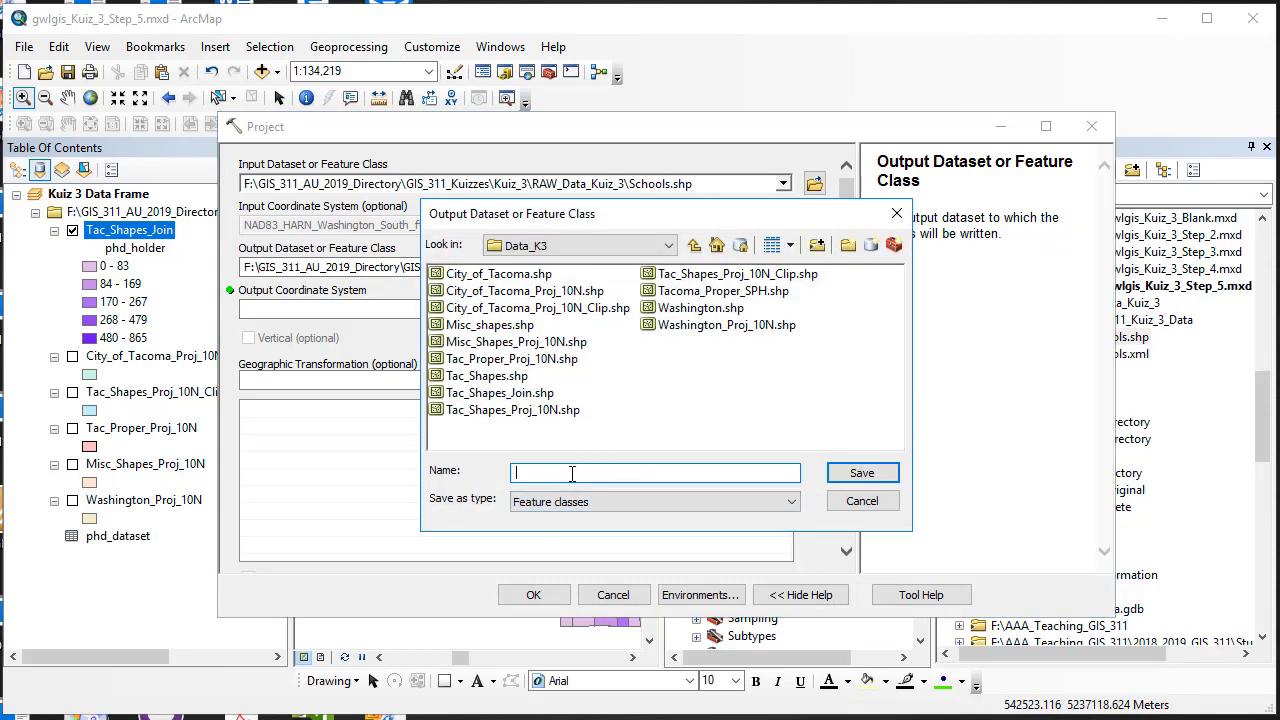
type("Sc")
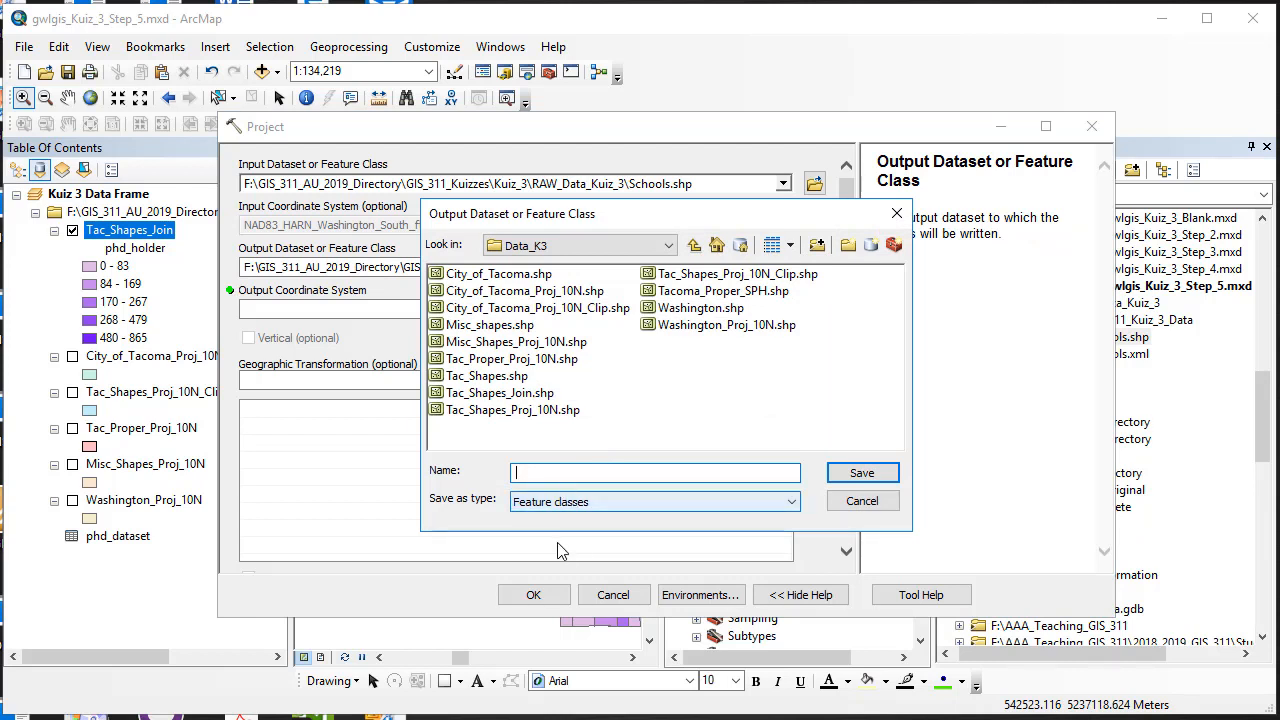
type("Pierce_Sc")
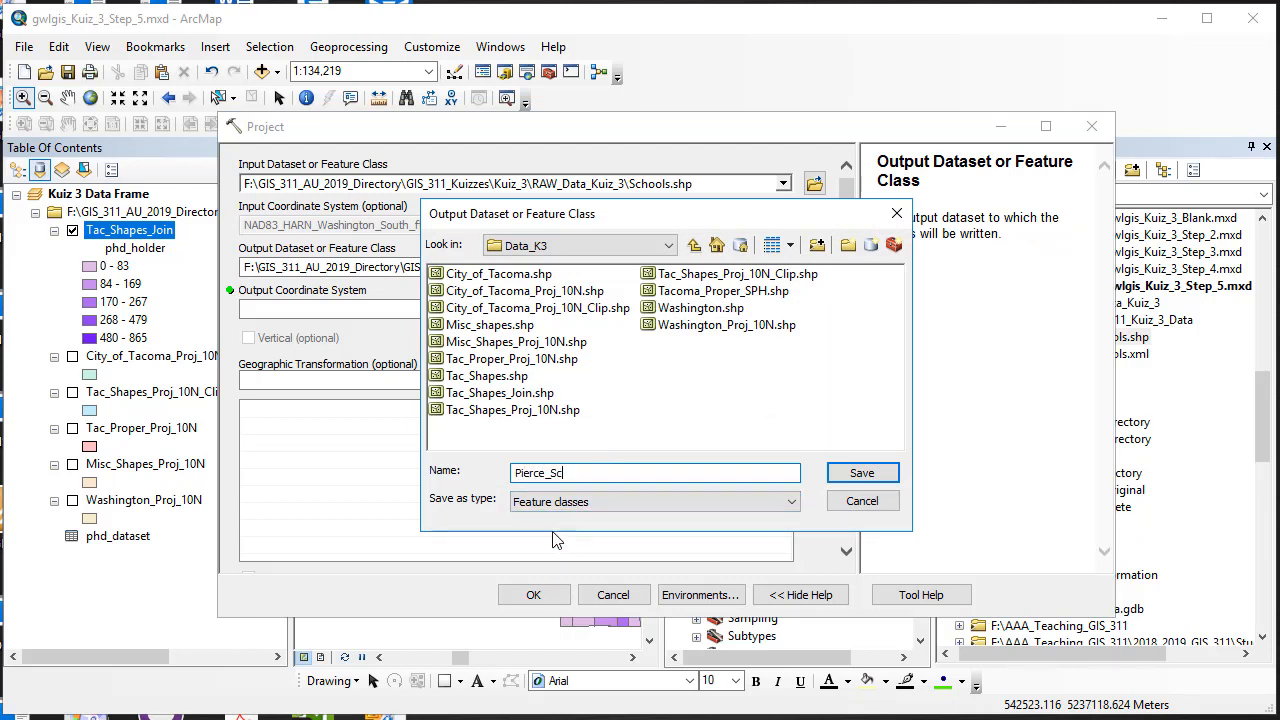
type("hools_Proj_10N")
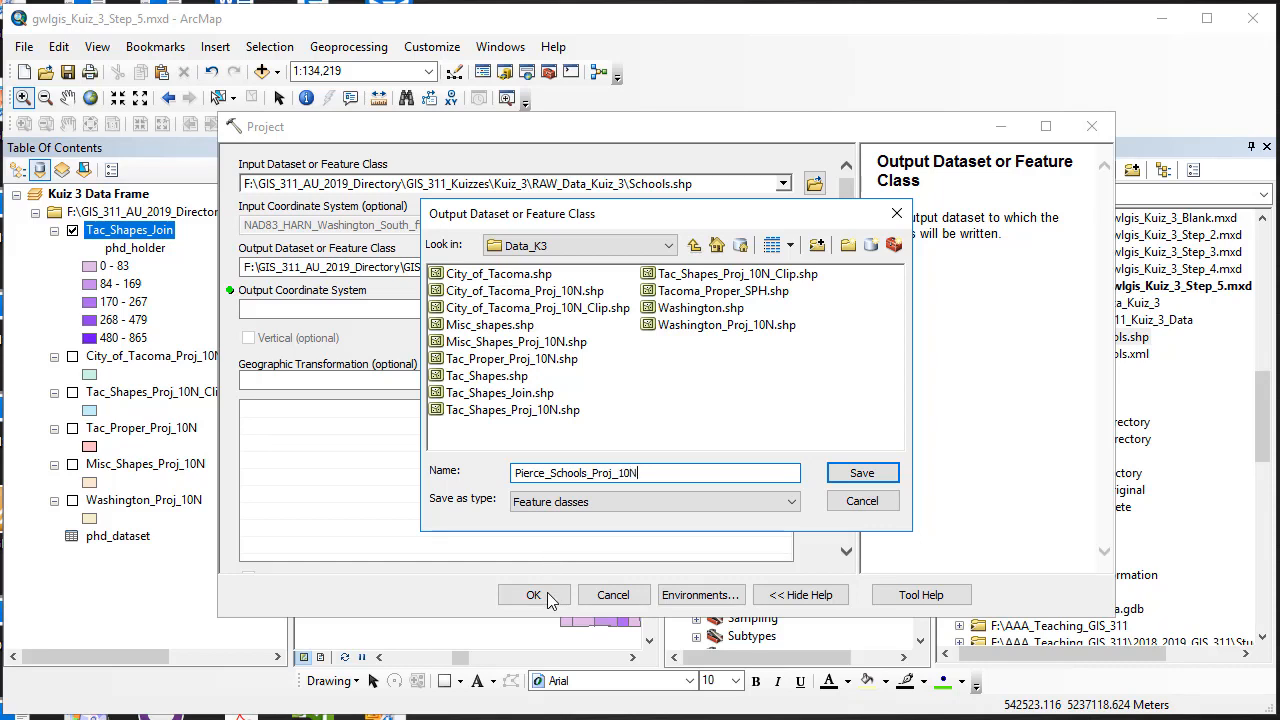
left_click(862, 476)
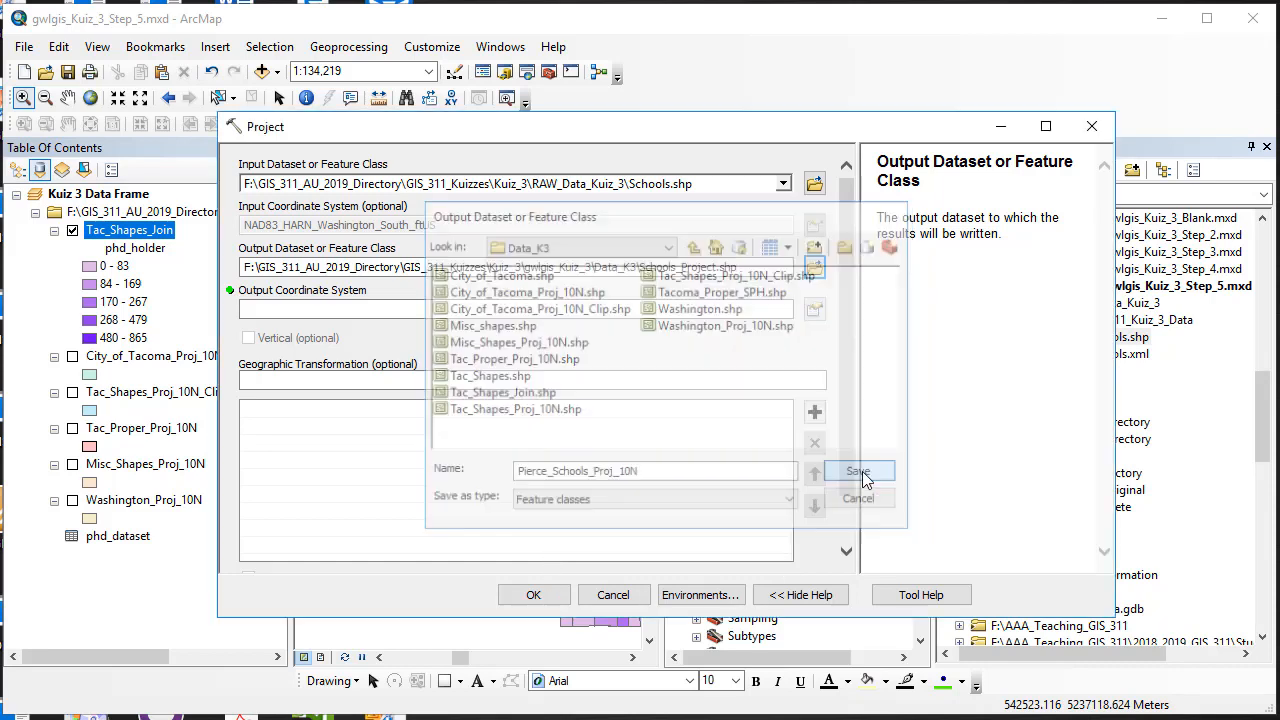
- Set the output coordinate system to the favorite NAD 1983 UTM Zone 10N
left_click(815, 309)
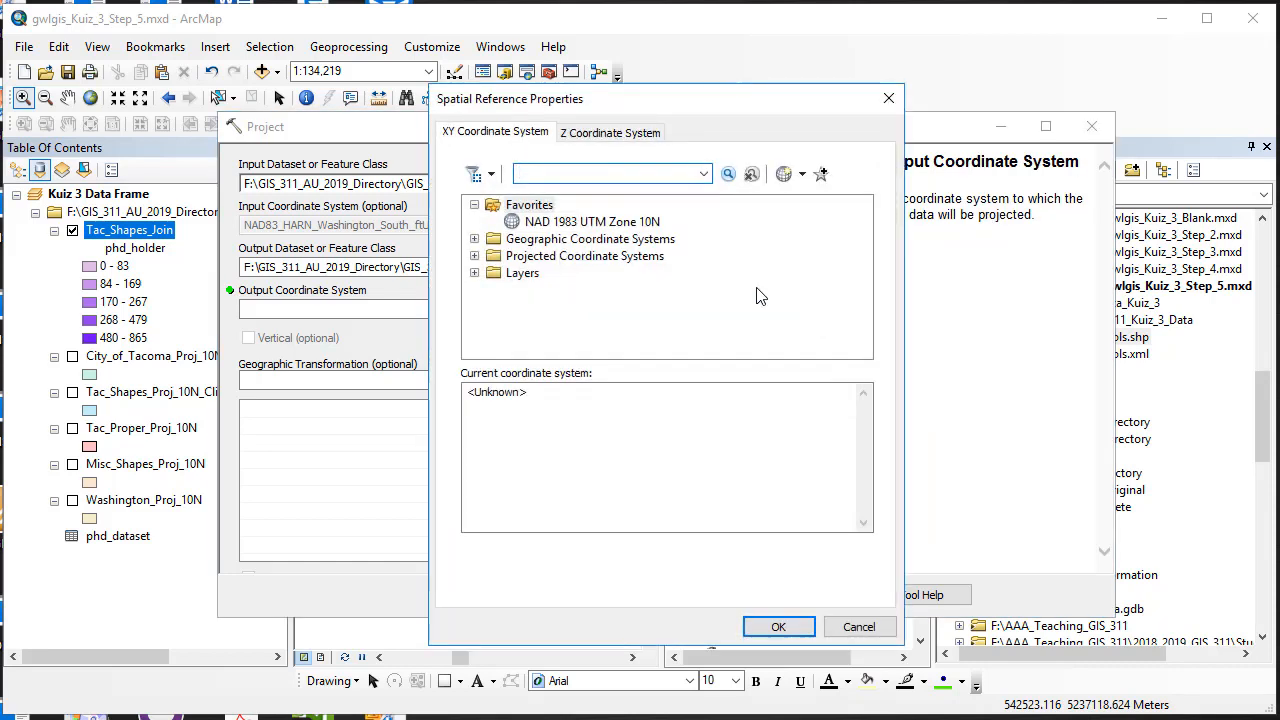
left_click(633, 222)
left_click(778, 626)
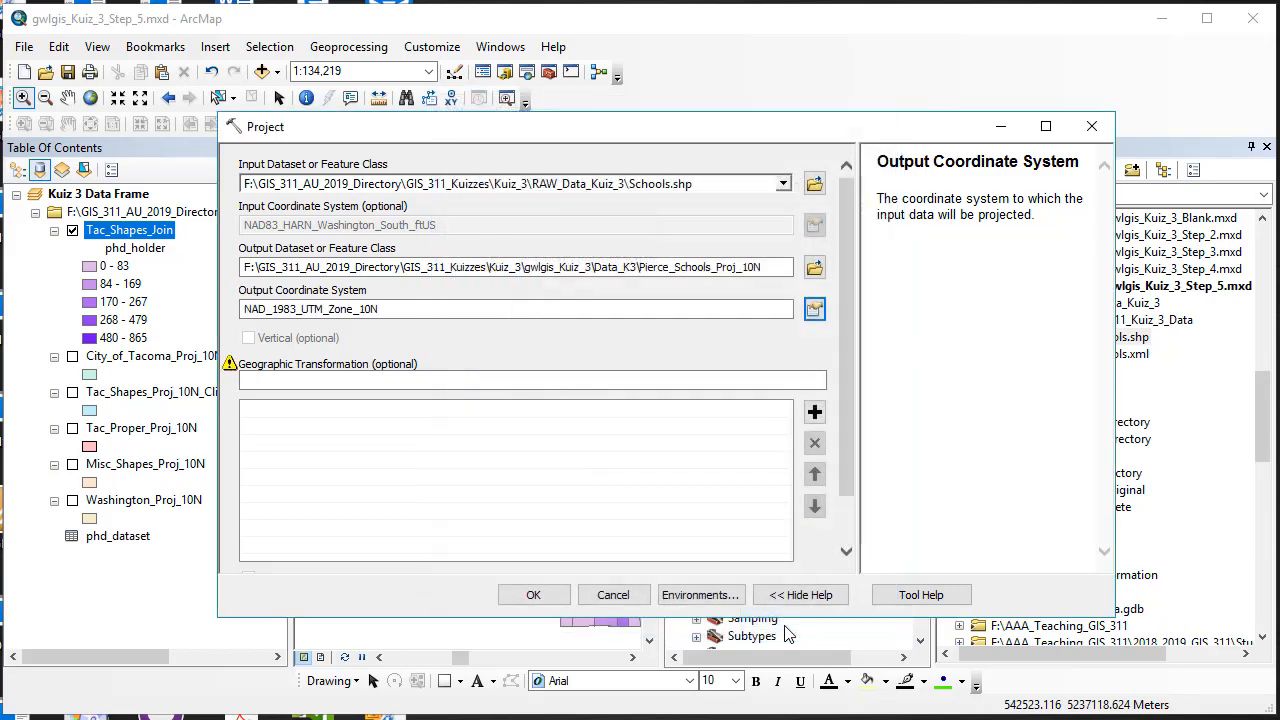
- Try adding NAD_1983_To_HARN_WA_OR as the geographic transformation, look up its error and remove the entry again
mouse_move(232, 372)
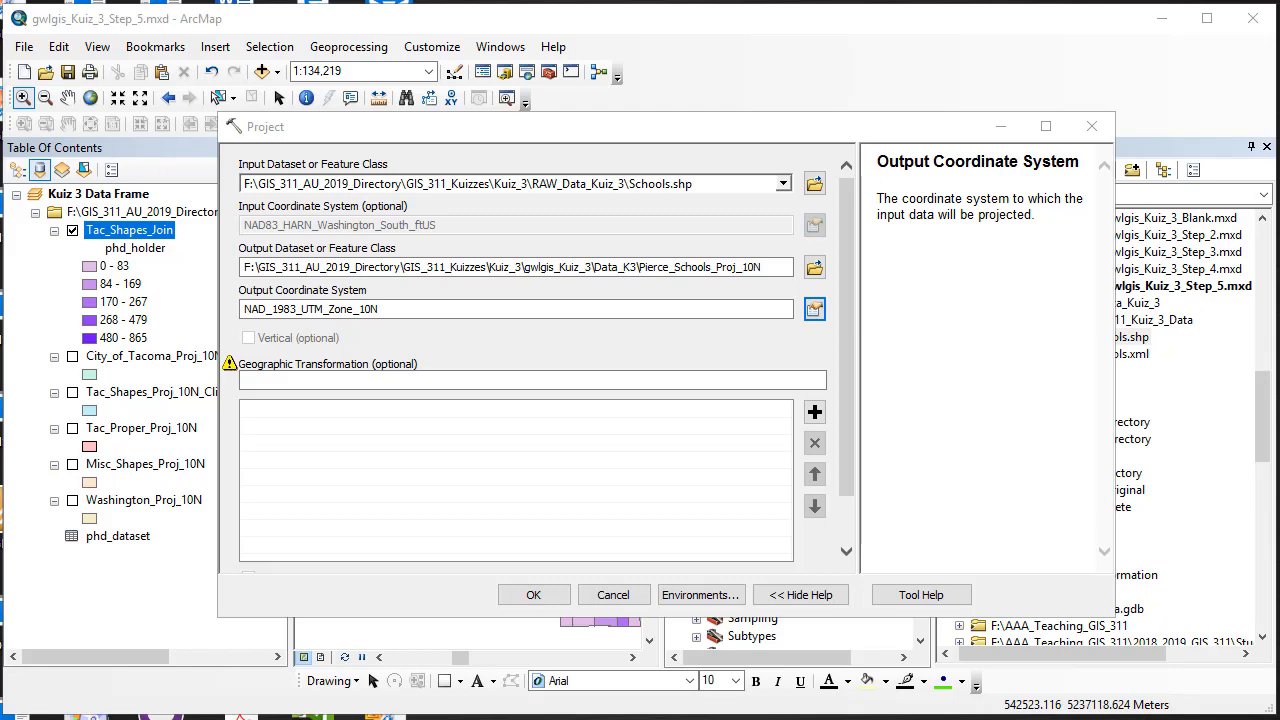
left_click(417, 381)
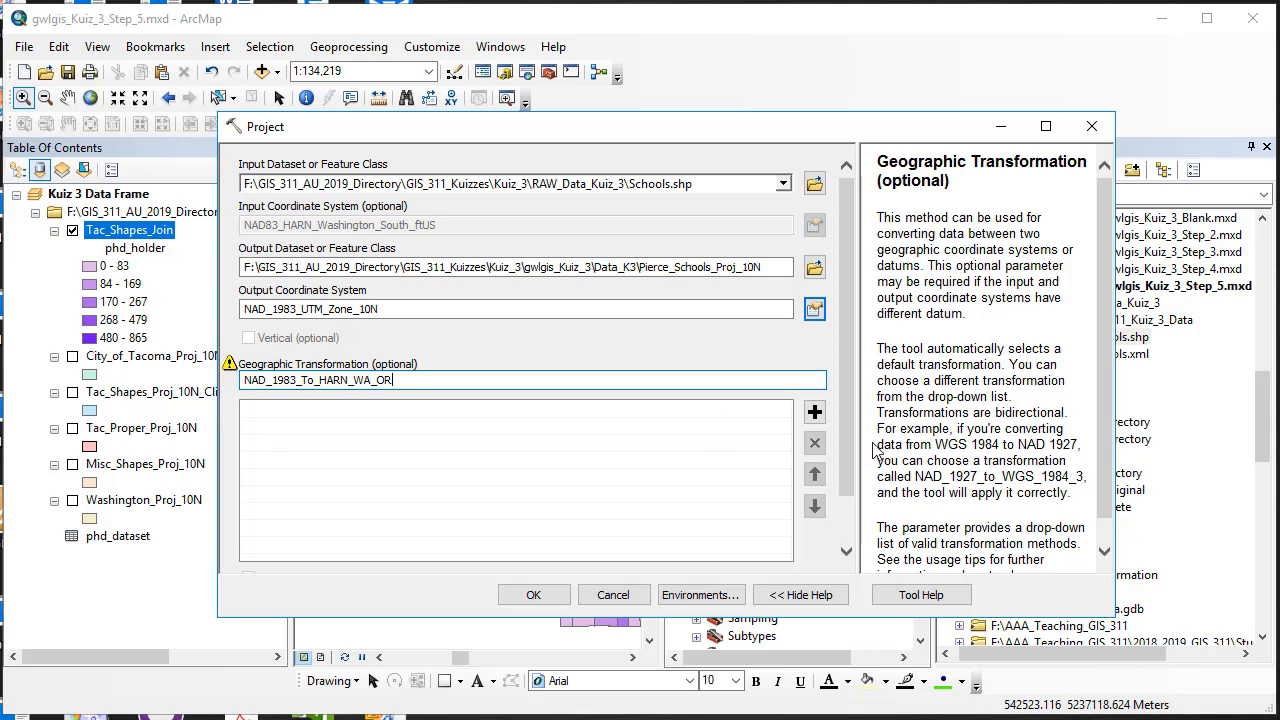
left_click(815, 411)
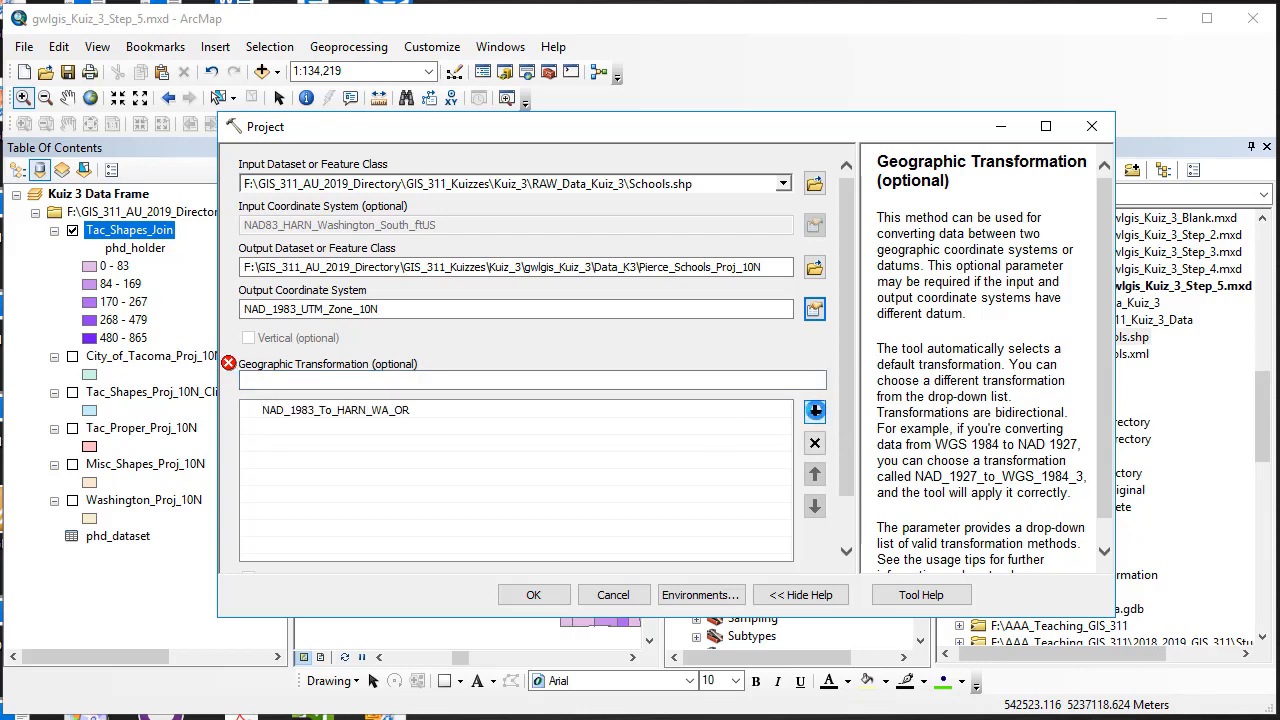
left_click(230, 366)
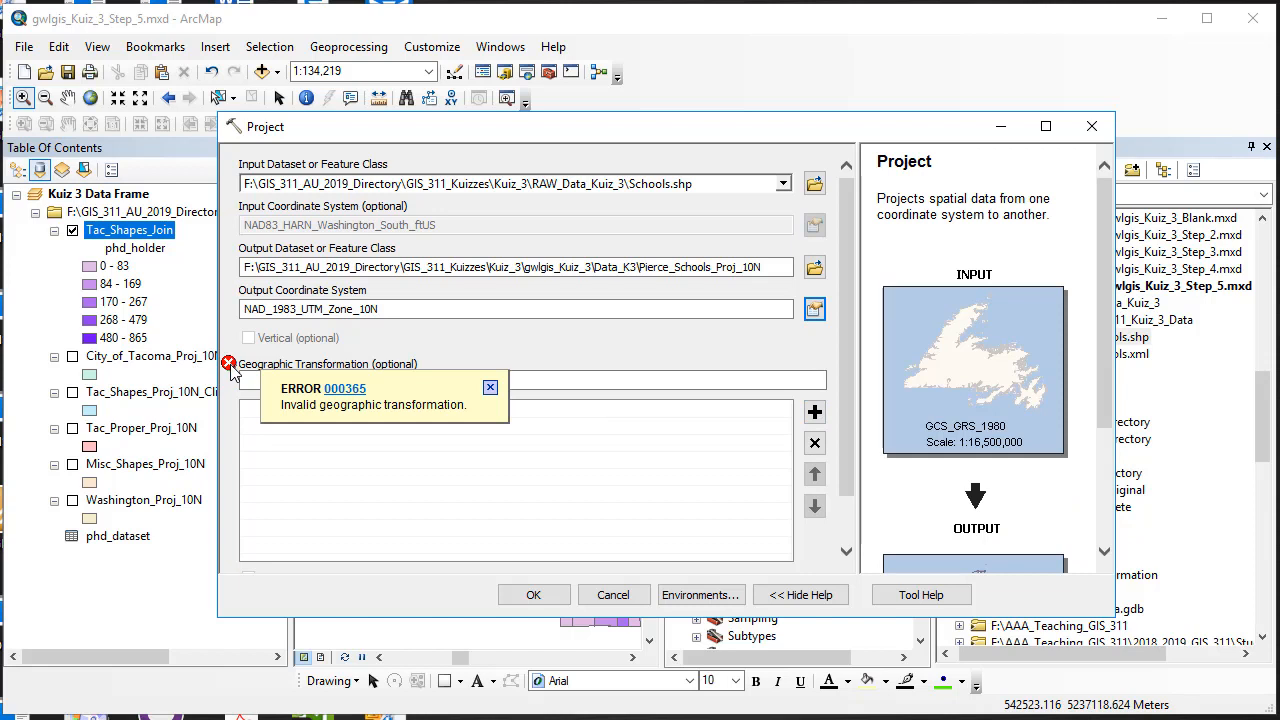
left_click(490, 387)
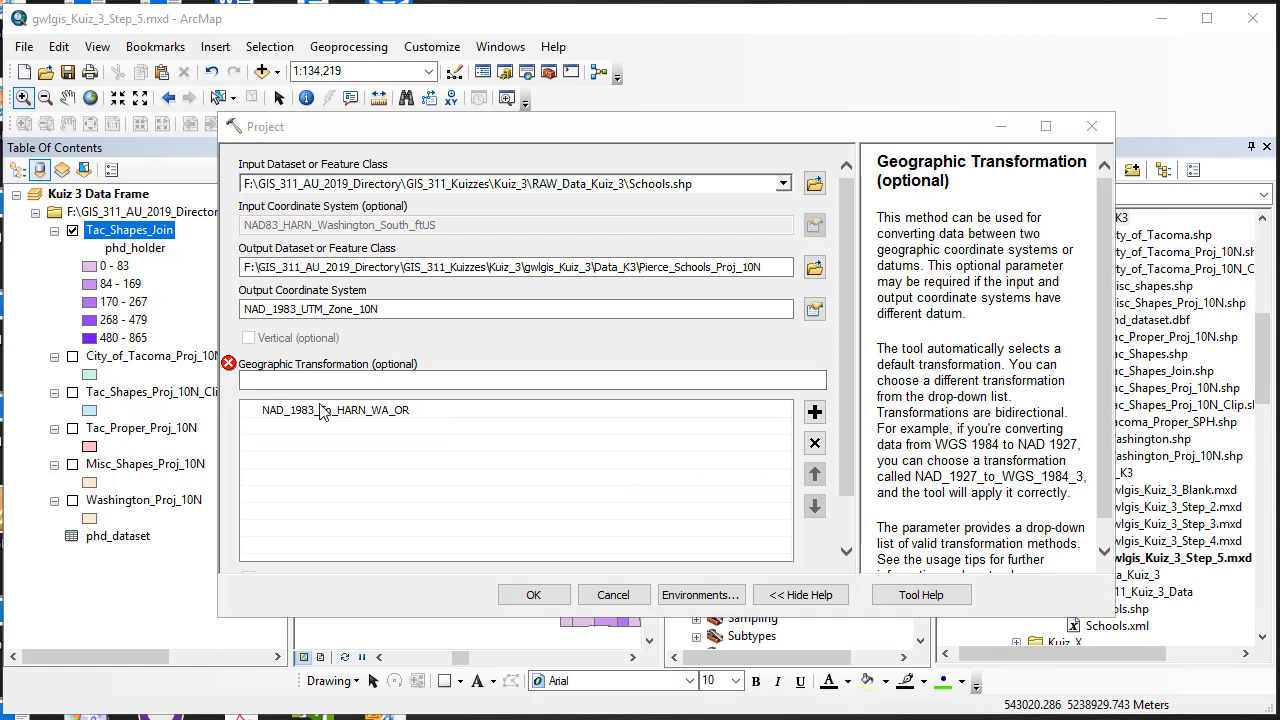
left_click(445, 412)
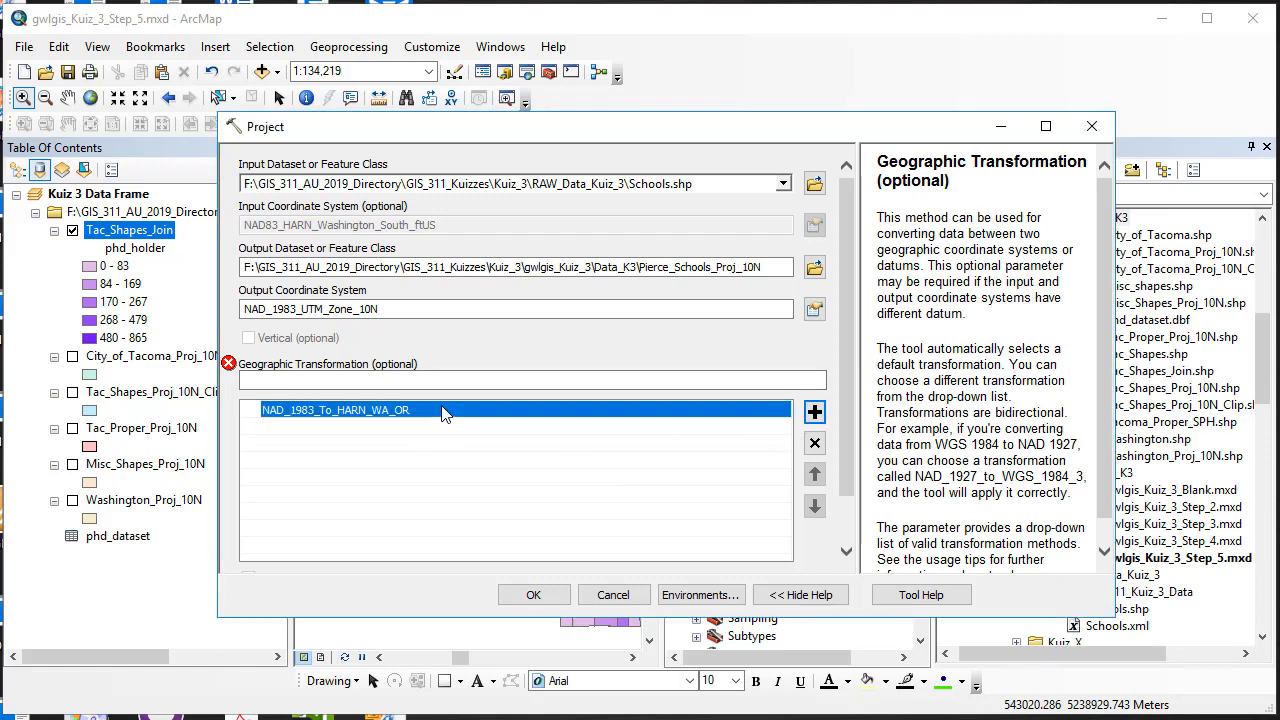
left_click(813, 444)
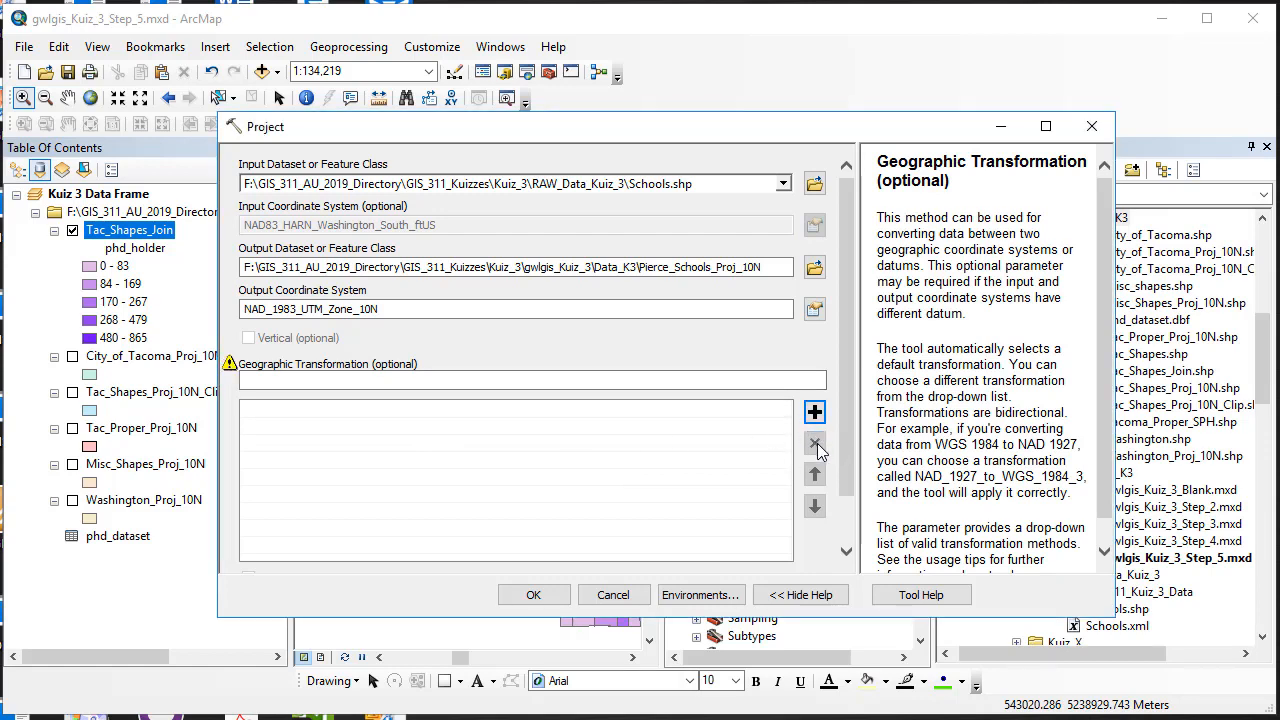
- Run the projection without a geographic transformation and add Pierce_Schools_Proj_10N.shp from Data_K3 to the map
mouse_move(231, 368)
left_click(535, 595)
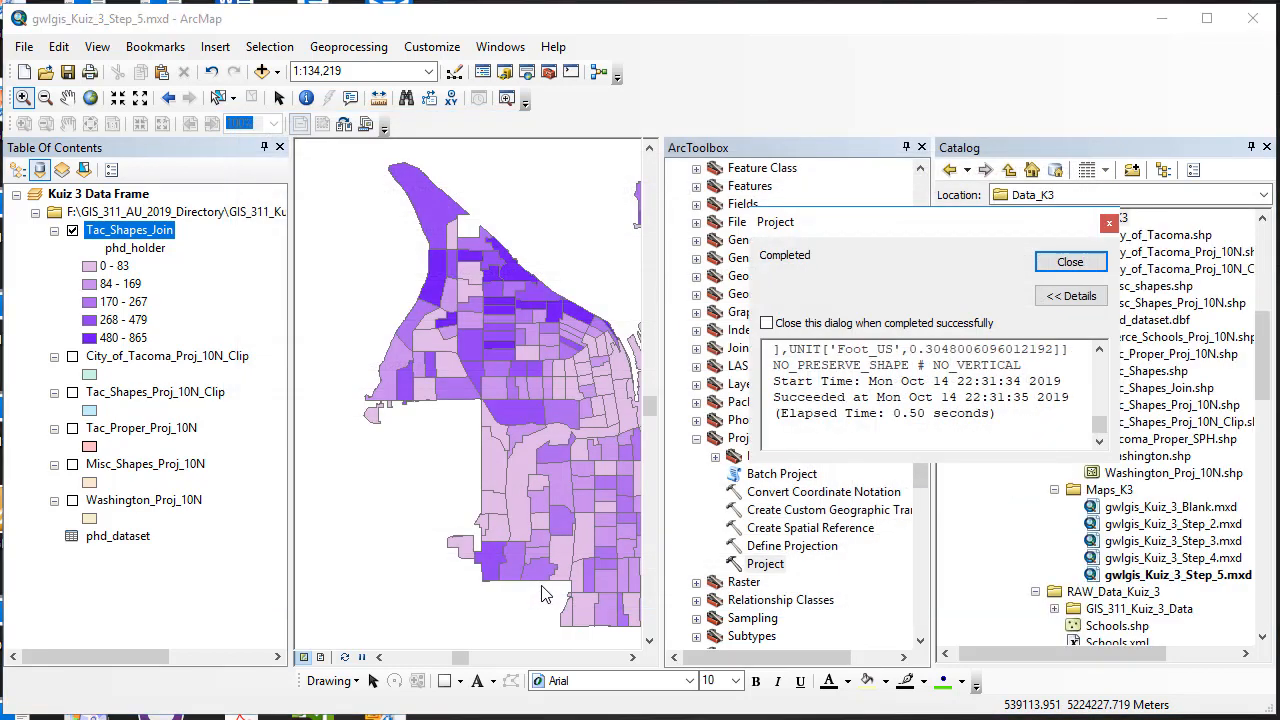
left_click(1070, 262)
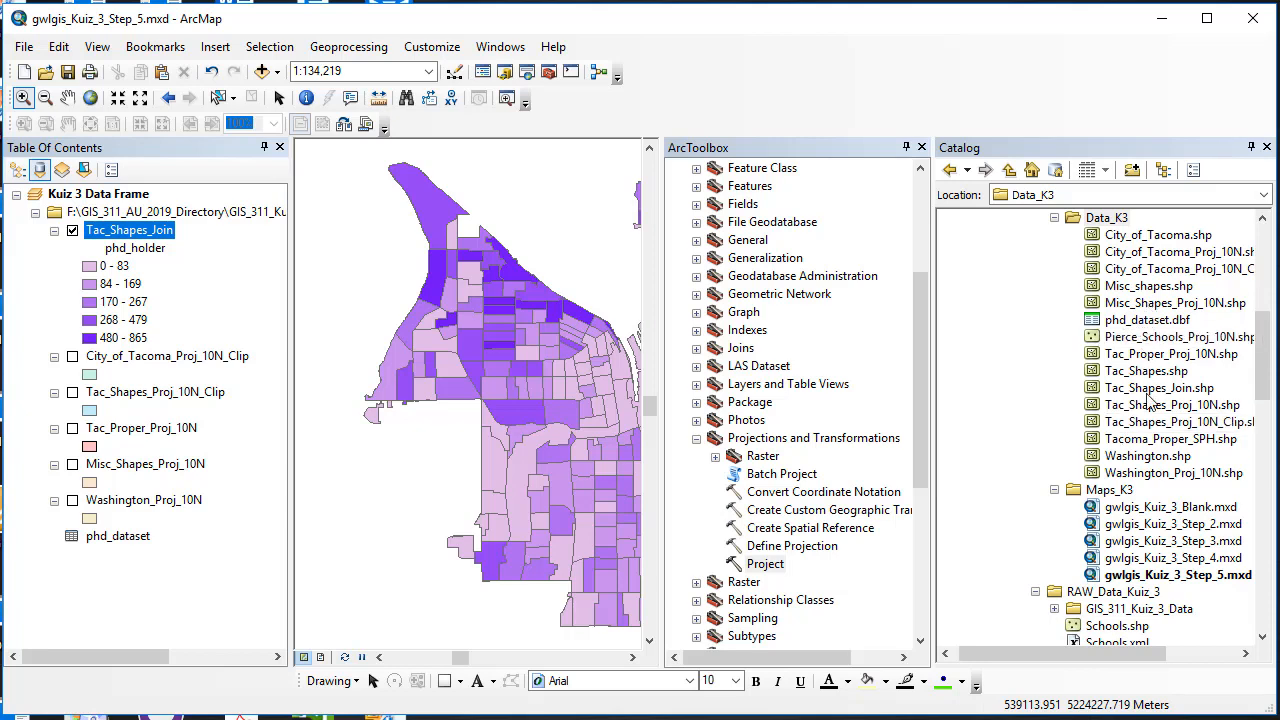
left_click_drag(1155, 343, 512, 364)
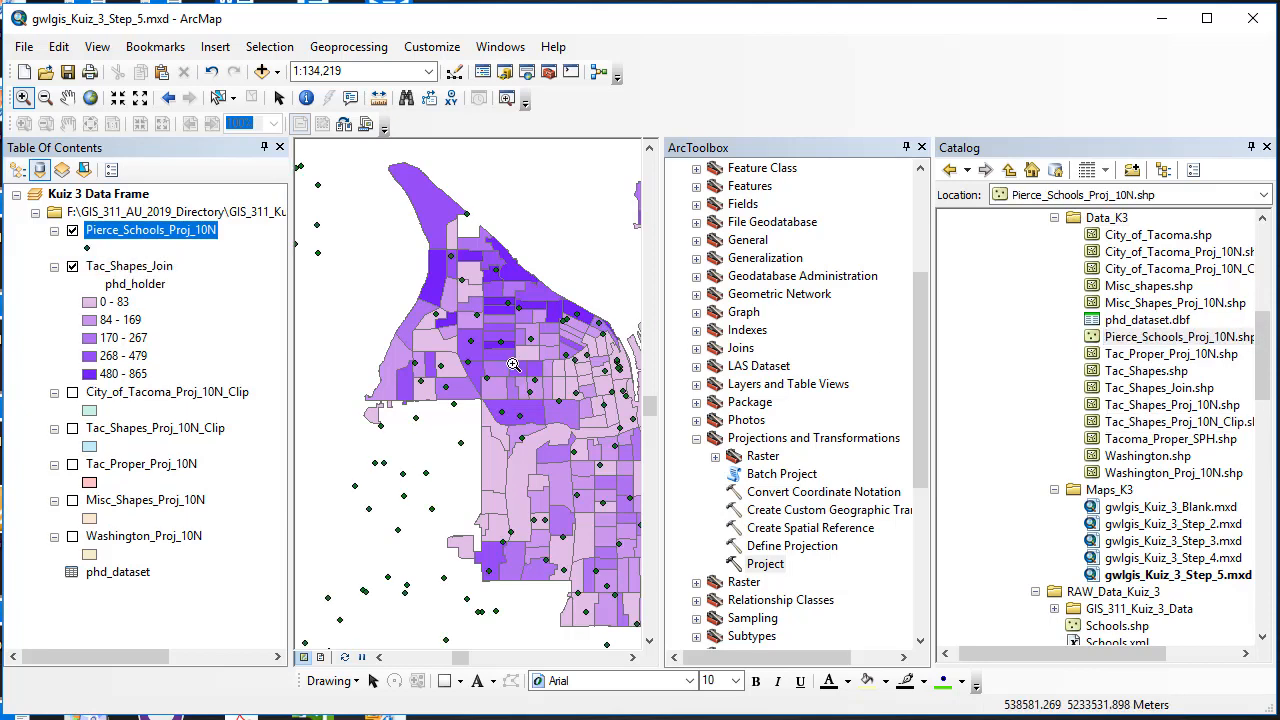
- Close the ArcToolbox window and set up a Clip of Pierce_Schools_Proj_10N with Tac_Proper_Proj_10N as the clip features
left_click(923, 147)
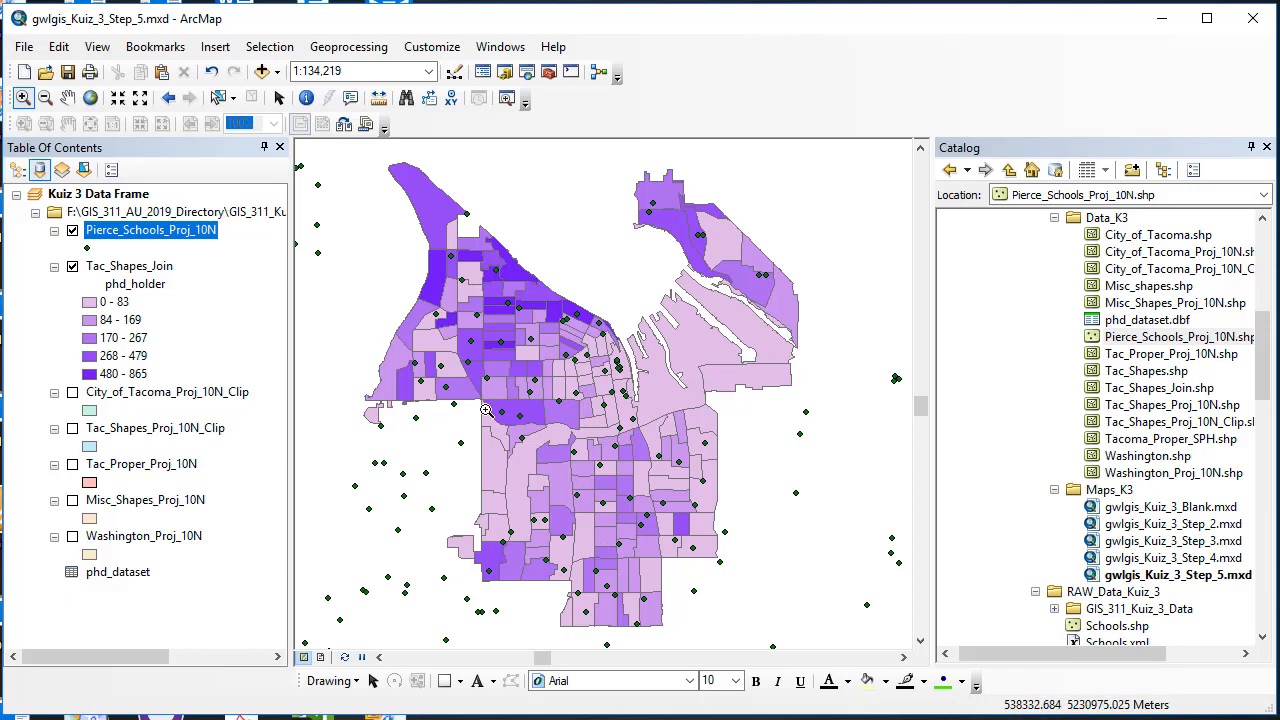
left_click(350, 47)
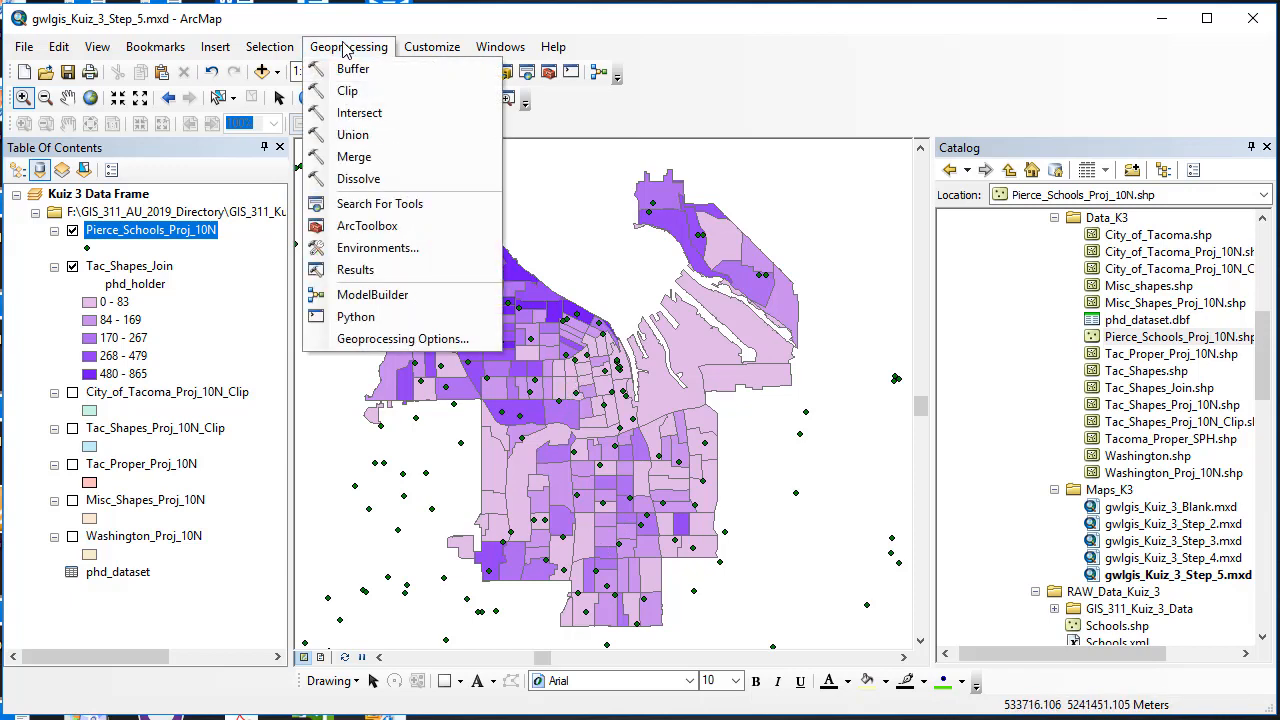
left_click(357, 91)
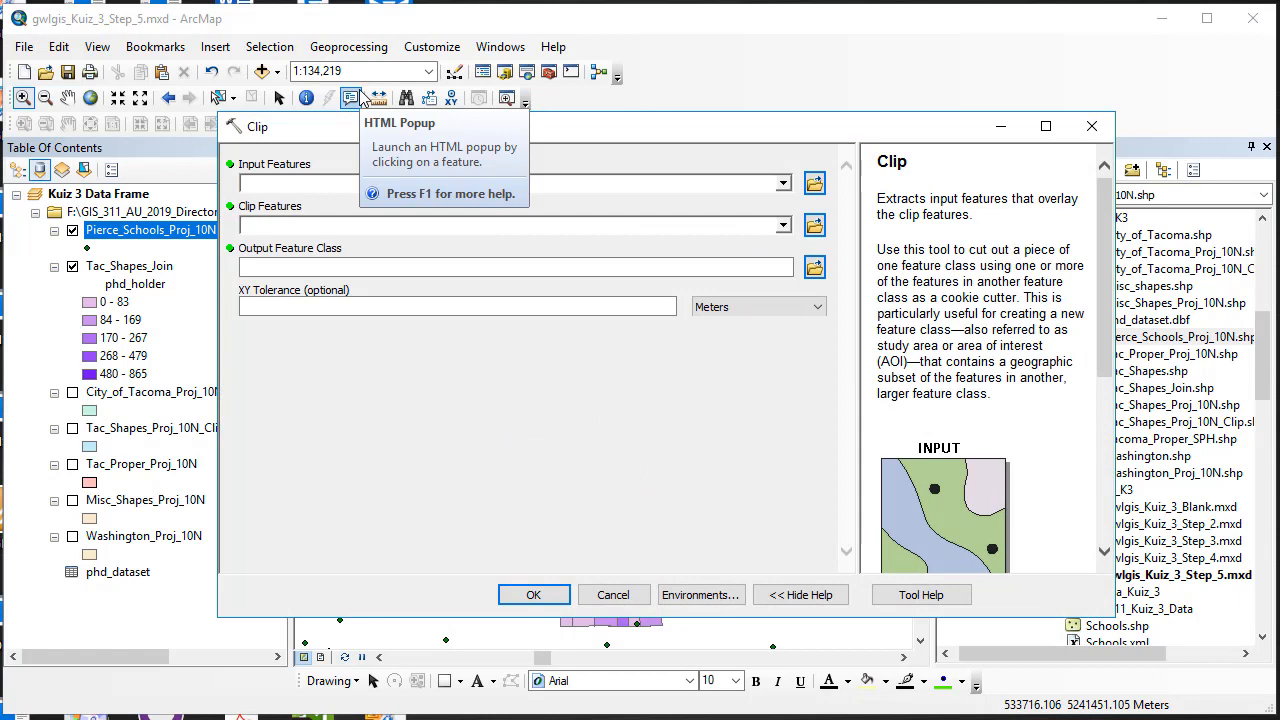
left_click(782, 184)
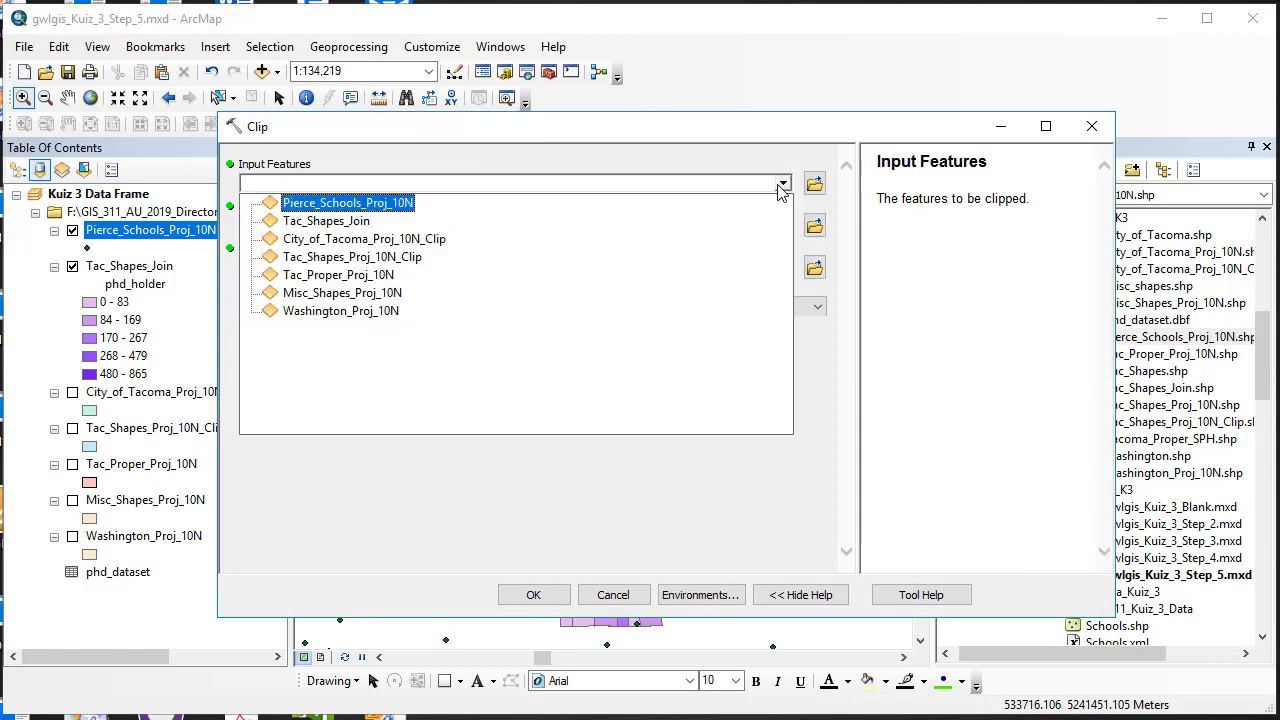
left_click(378, 203)
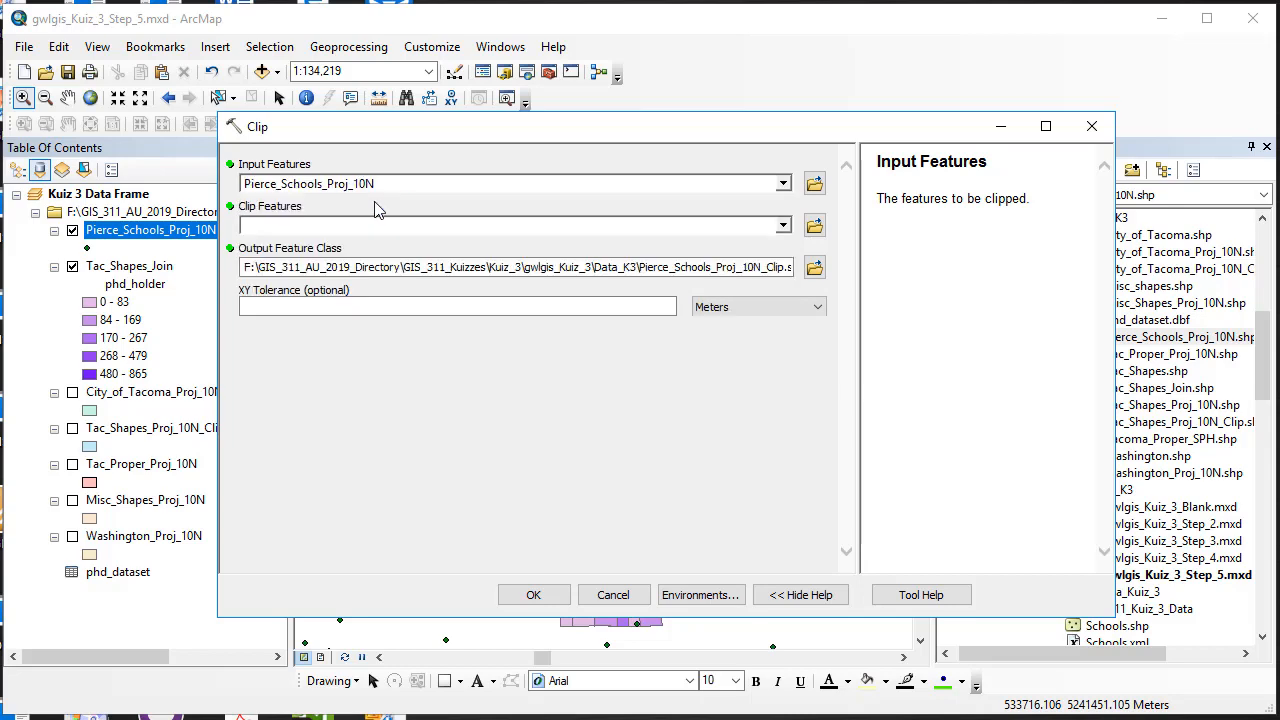
left_click(783, 228)
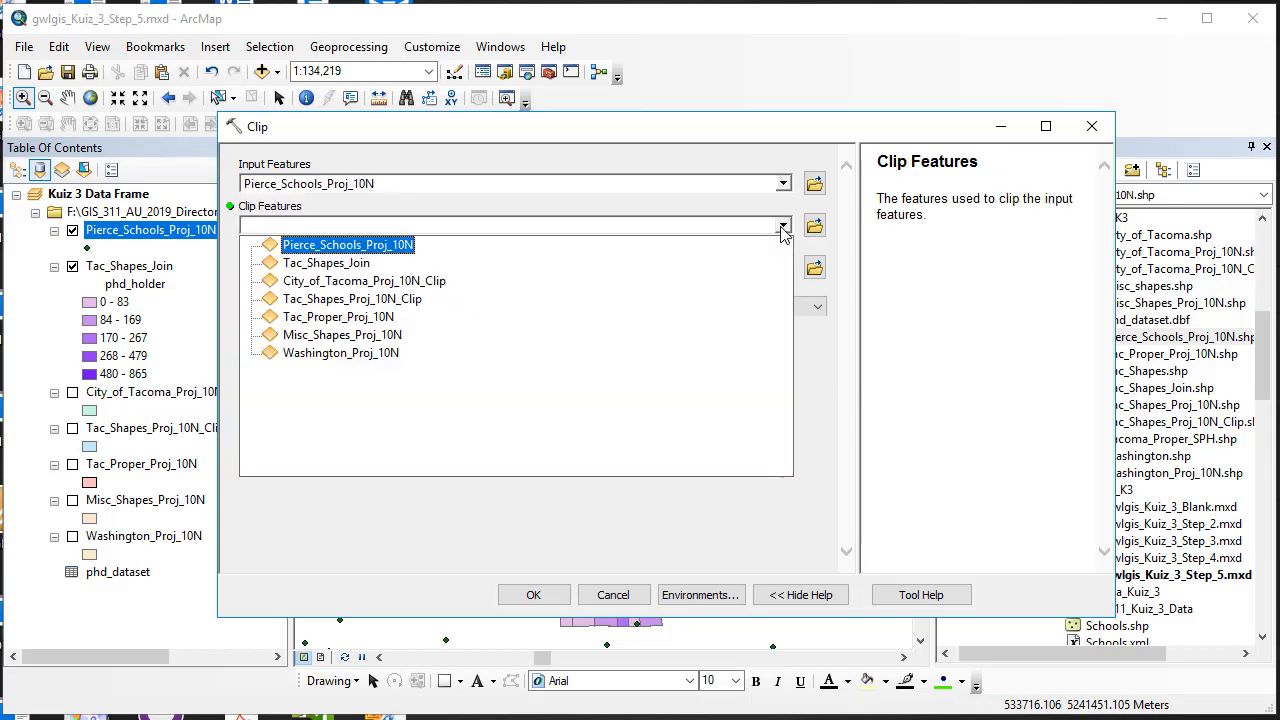
left_click(380, 318)
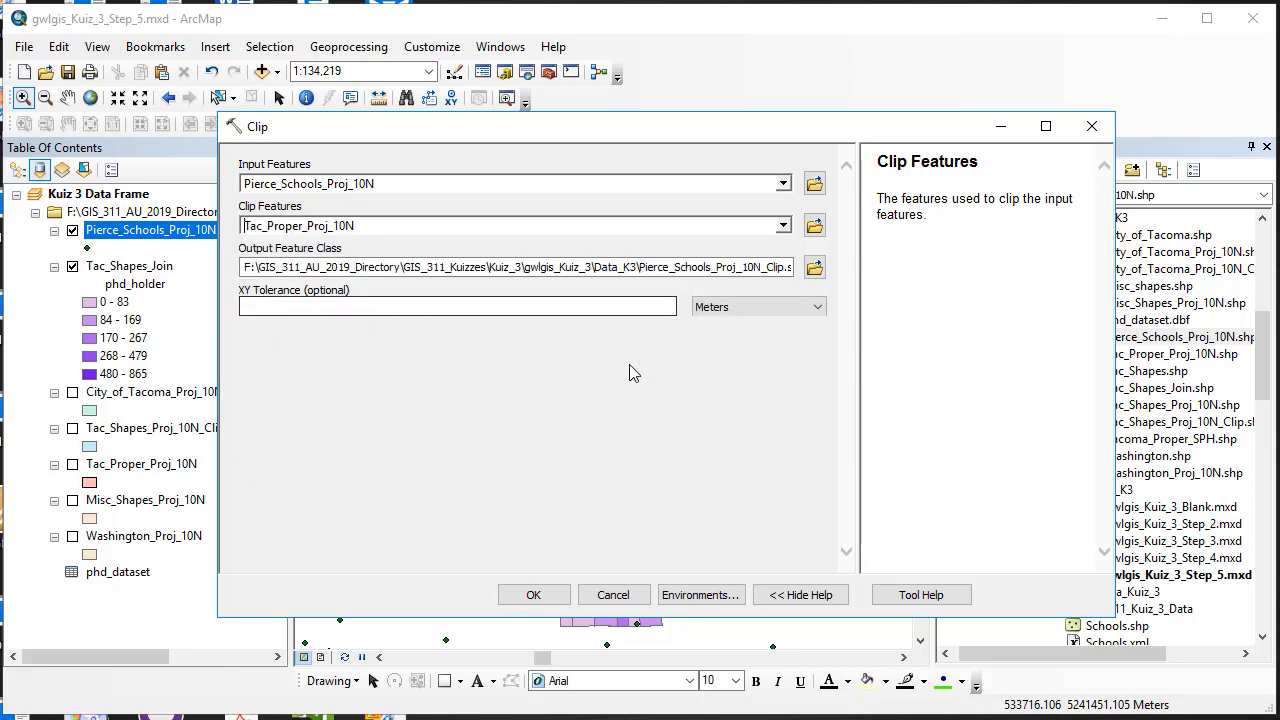
- Name the clip output Tacoma_Schools_Proj_10N in the Data_K3 folder and run the Clip tool
left_click(815, 268)
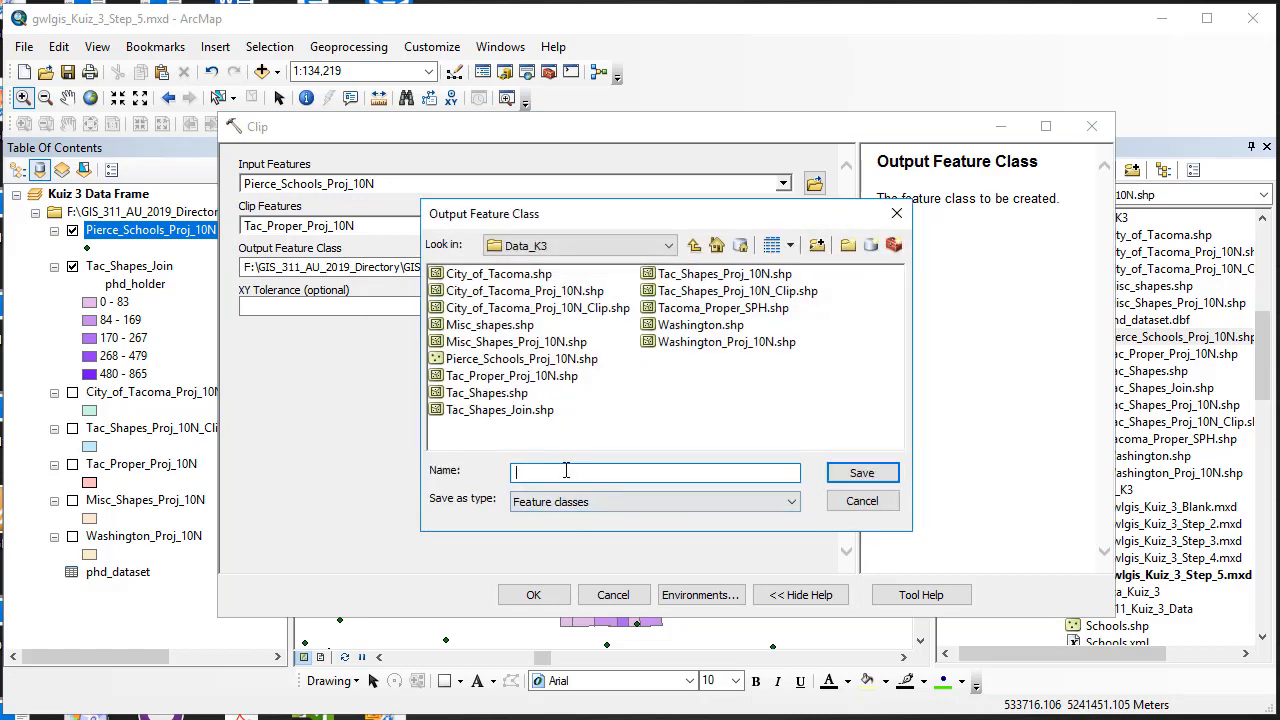
type("Tacoma_")
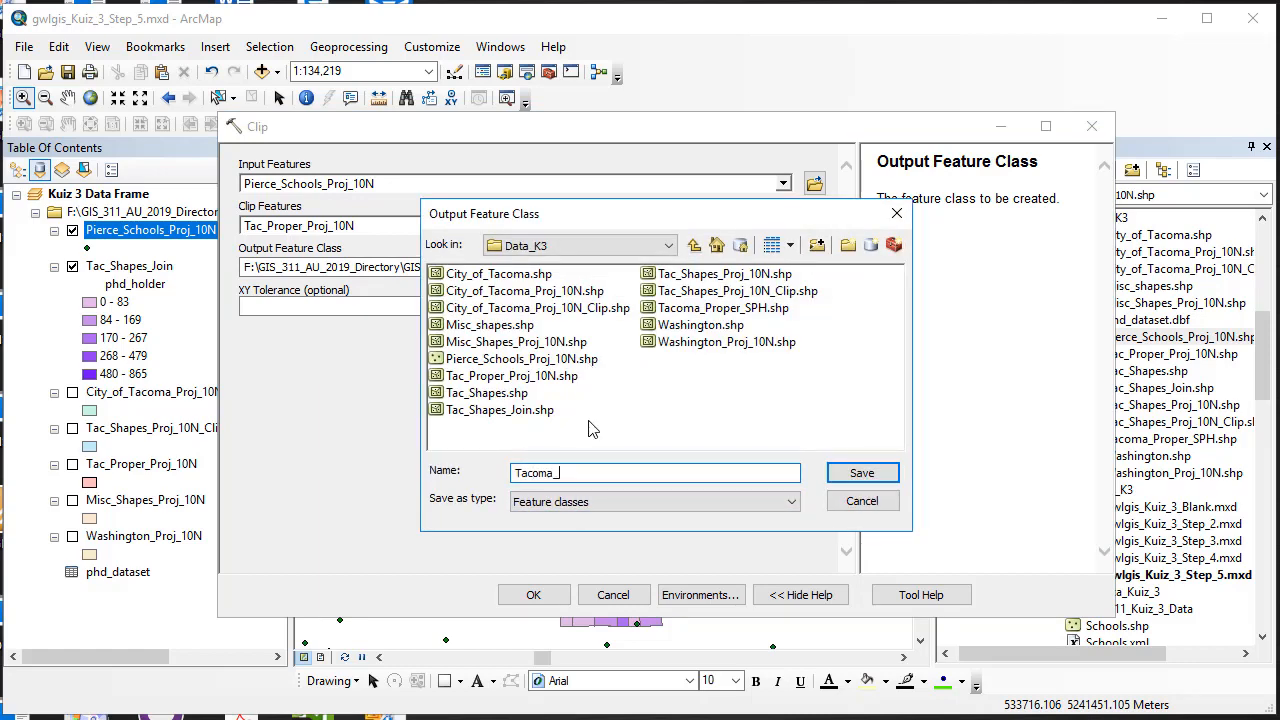
type("Schools_Proj_10N")
left_click(860, 473)
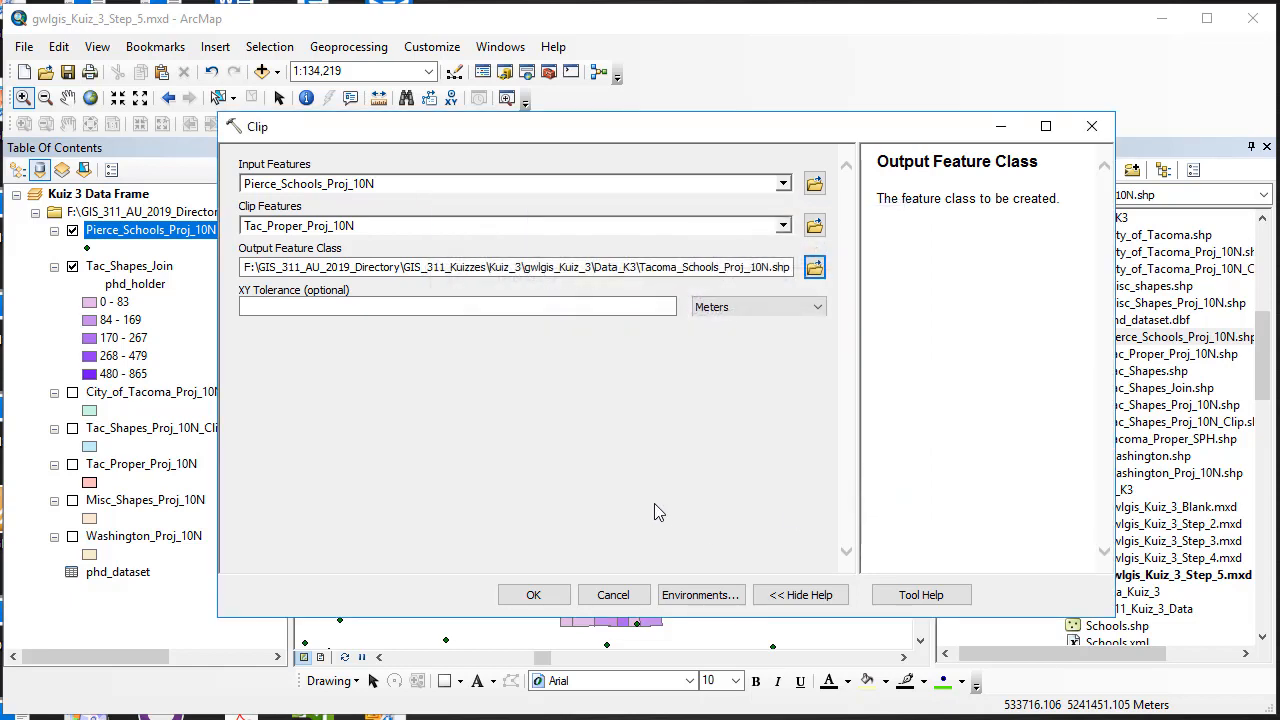
left_click(555, 597)
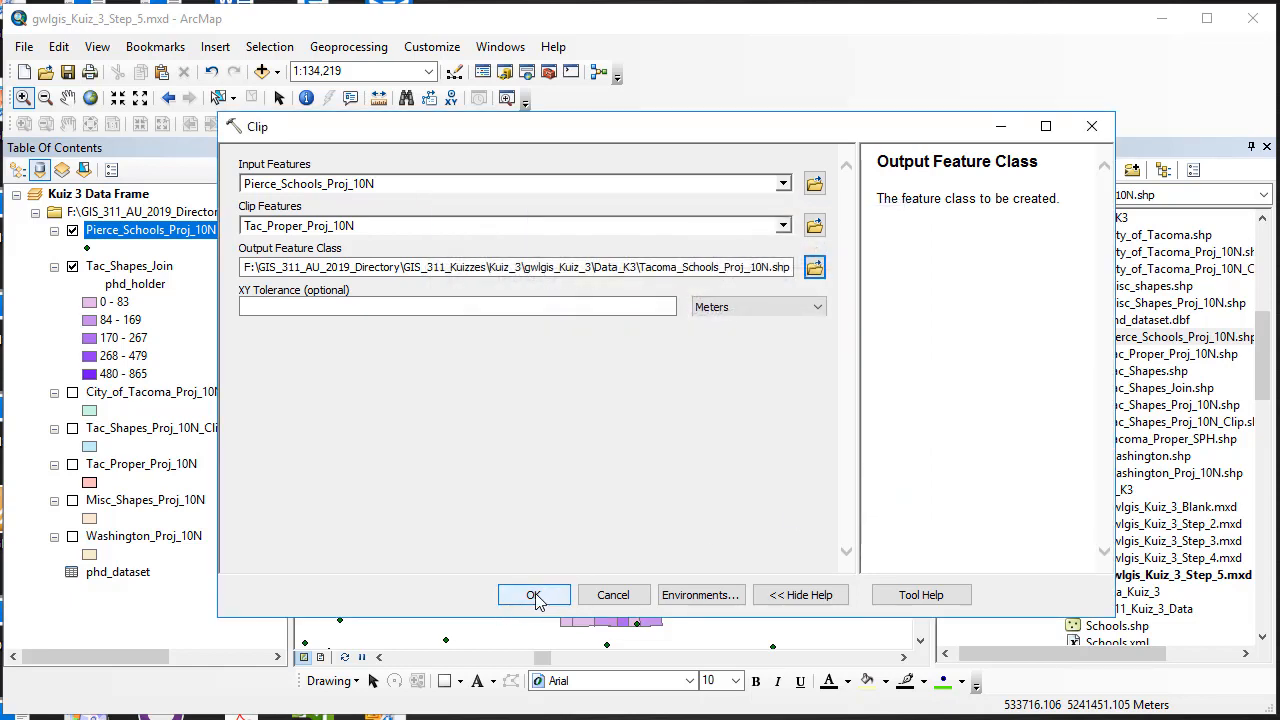
left_click(1070, 263)
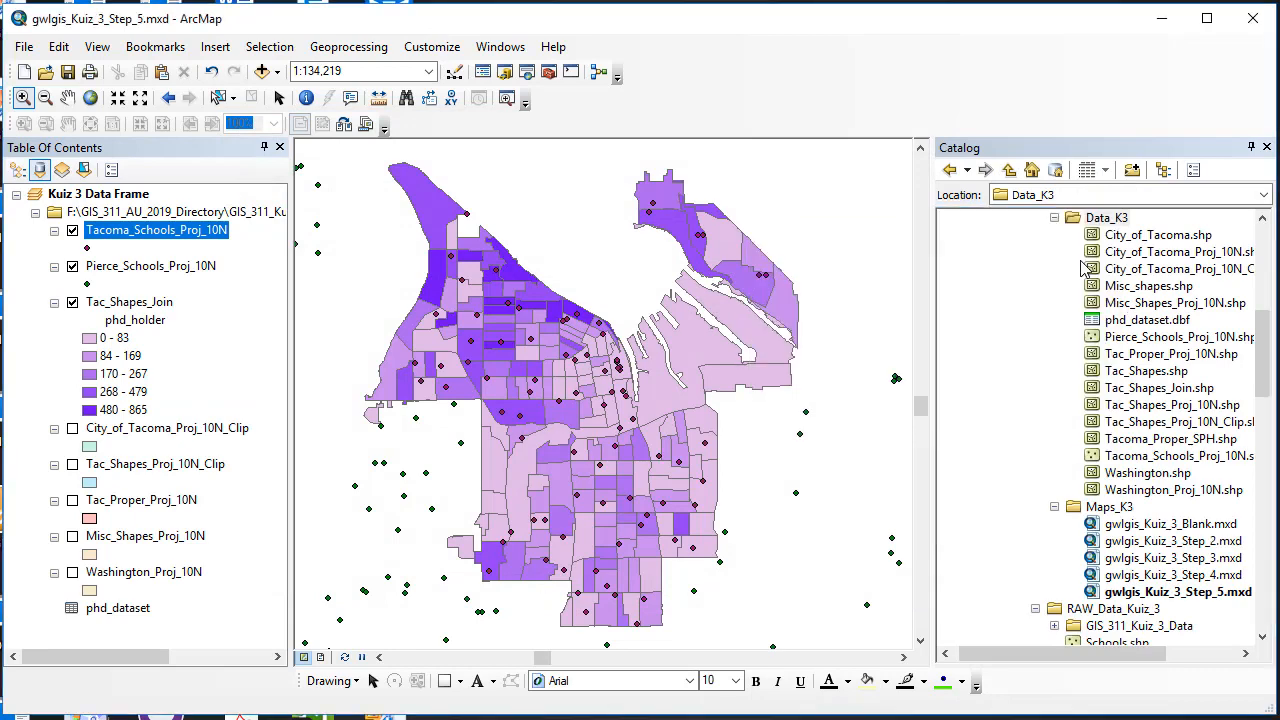
- Clear the coordinate system of Kuiz 3 Data Frame and remove the Pierce_Schools_Proj_10N layer from it
right_click(128, 199)
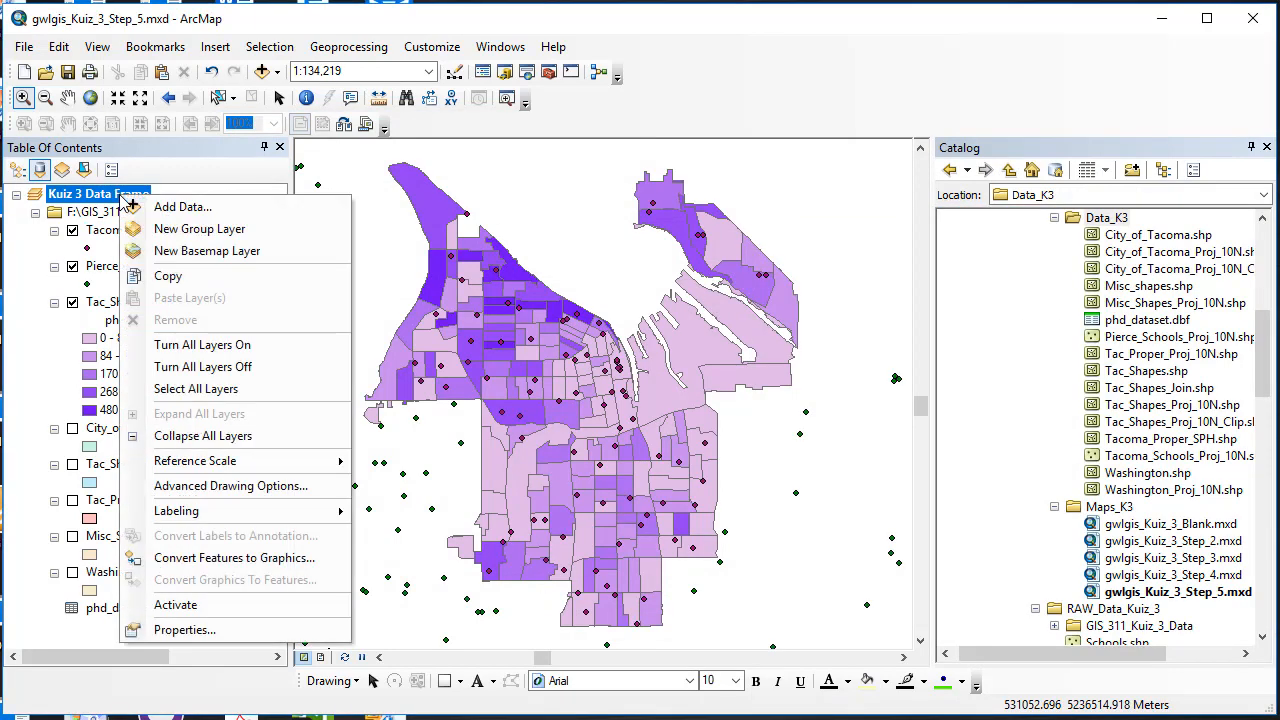
left_click(227, 624)
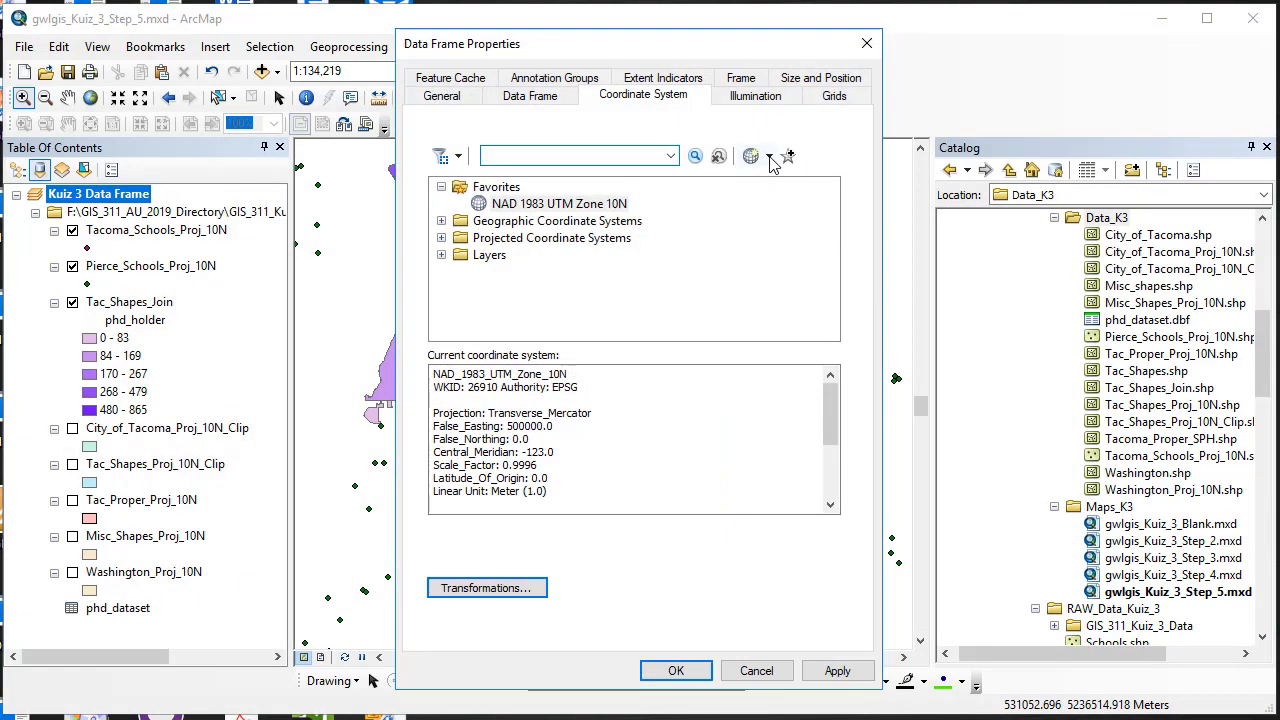
left_click(770, 157)
left_click(786, 237)
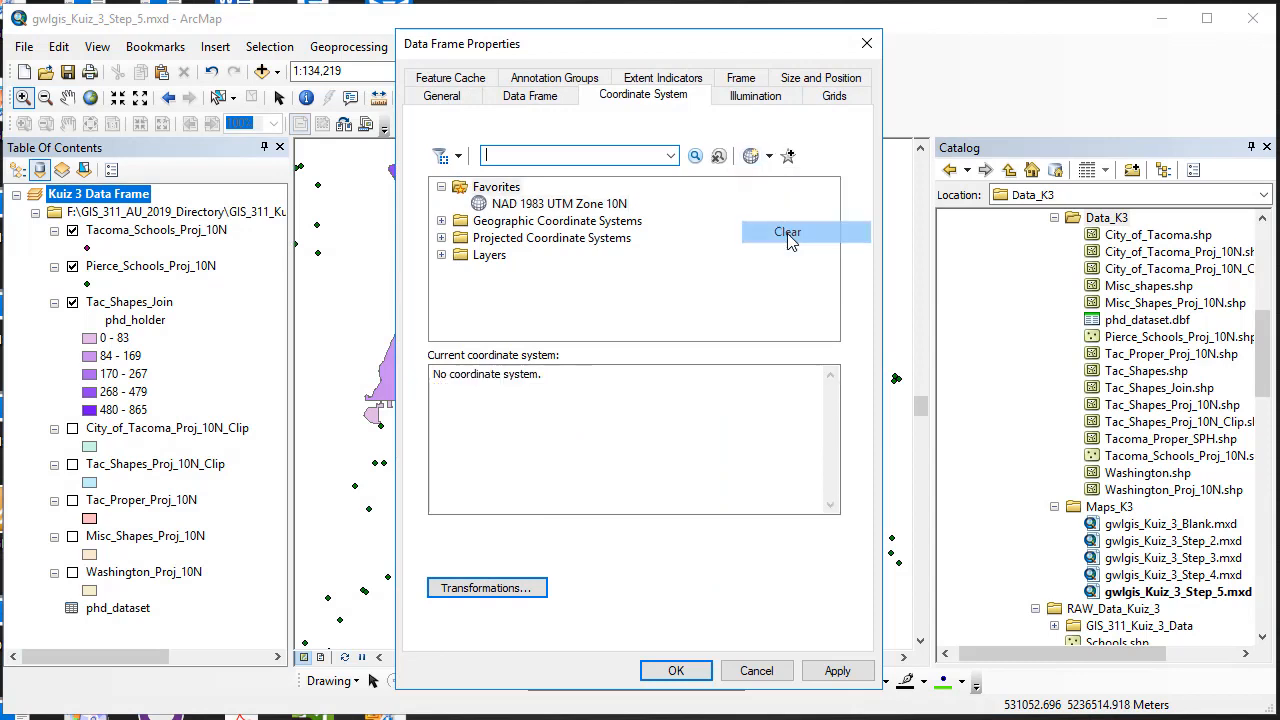
left_click(676, 669)
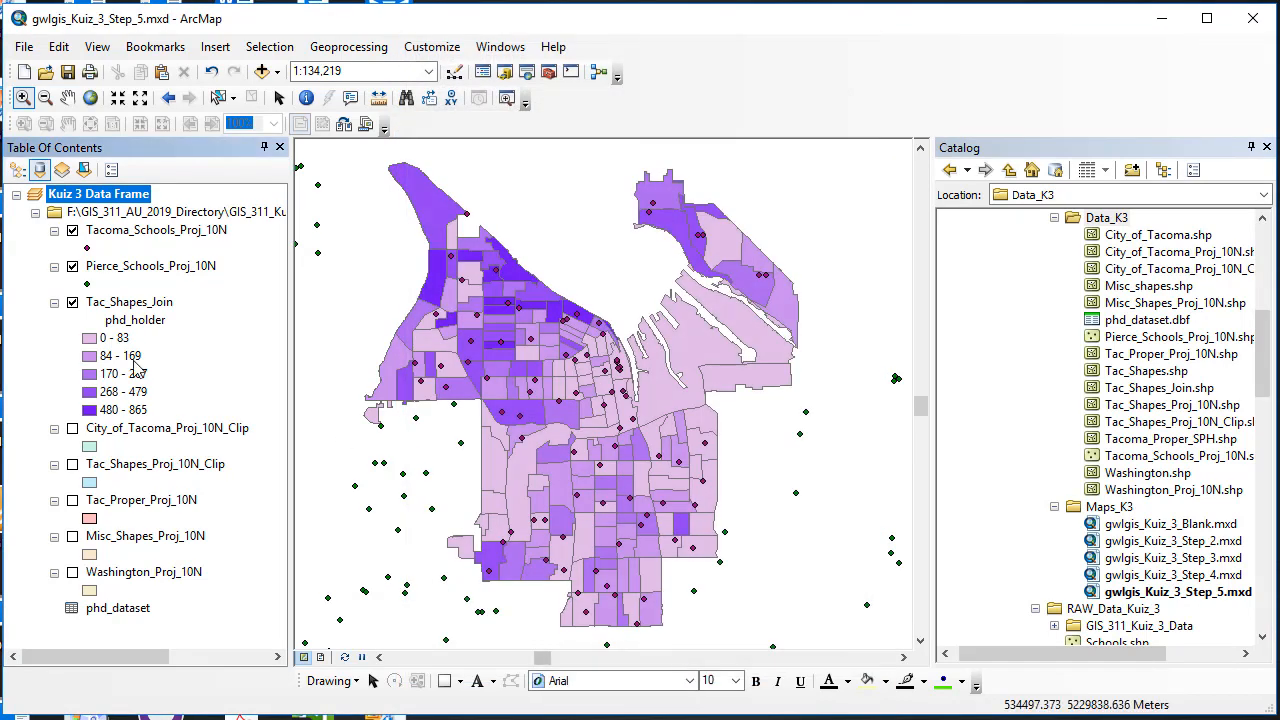
right_click(170, 274)
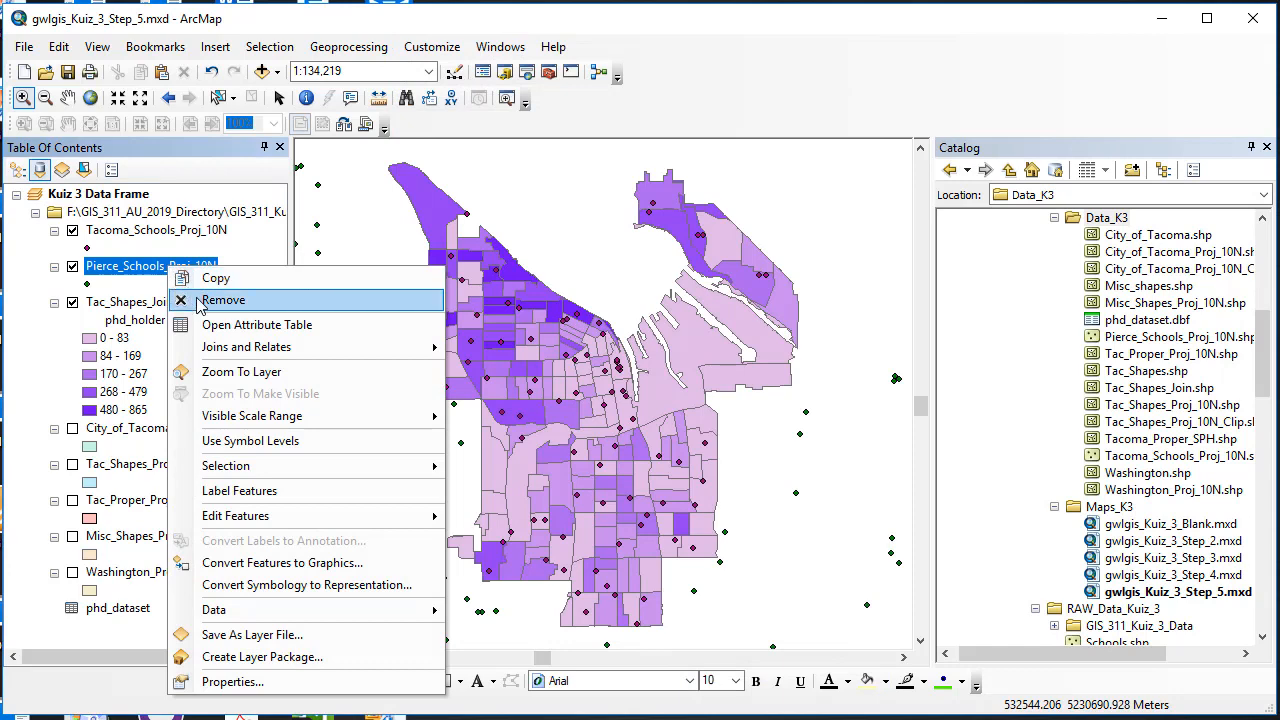
left_click(198, 301)
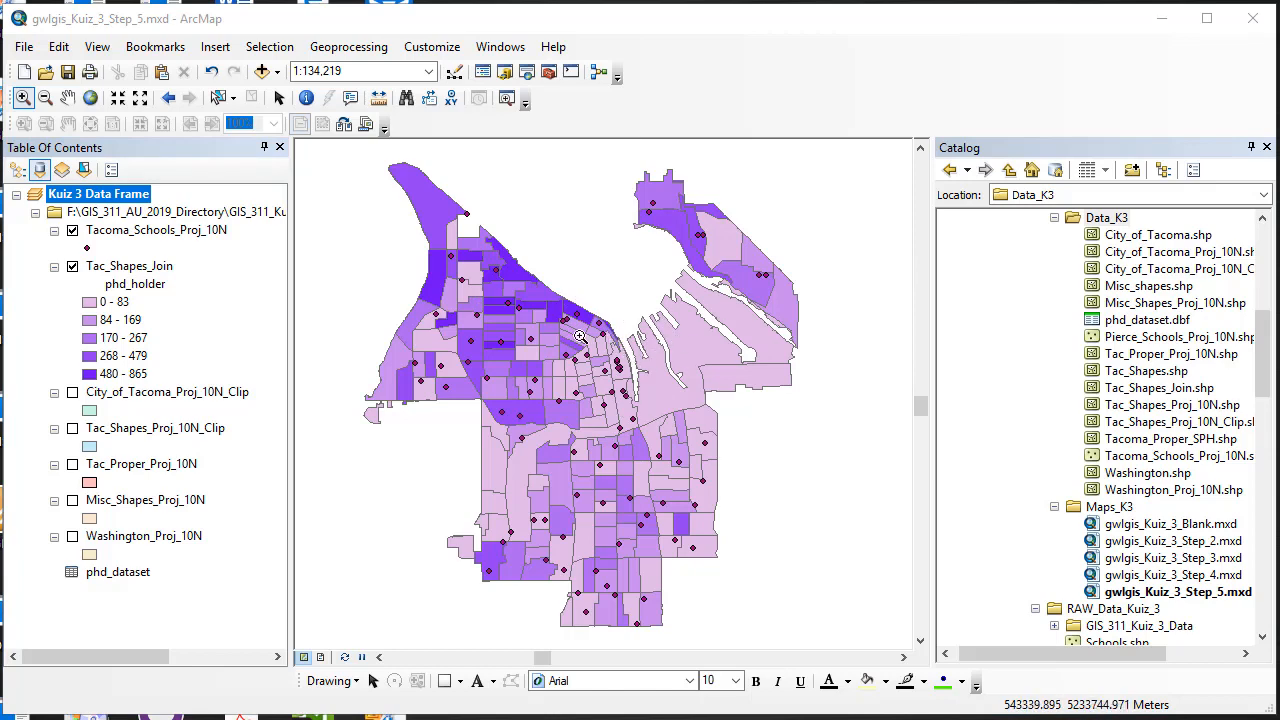
- Save the map document as gwlgis_Kuiz_3_Step_6.mxd in the Maps_K3 folder
left_click(24, 48)
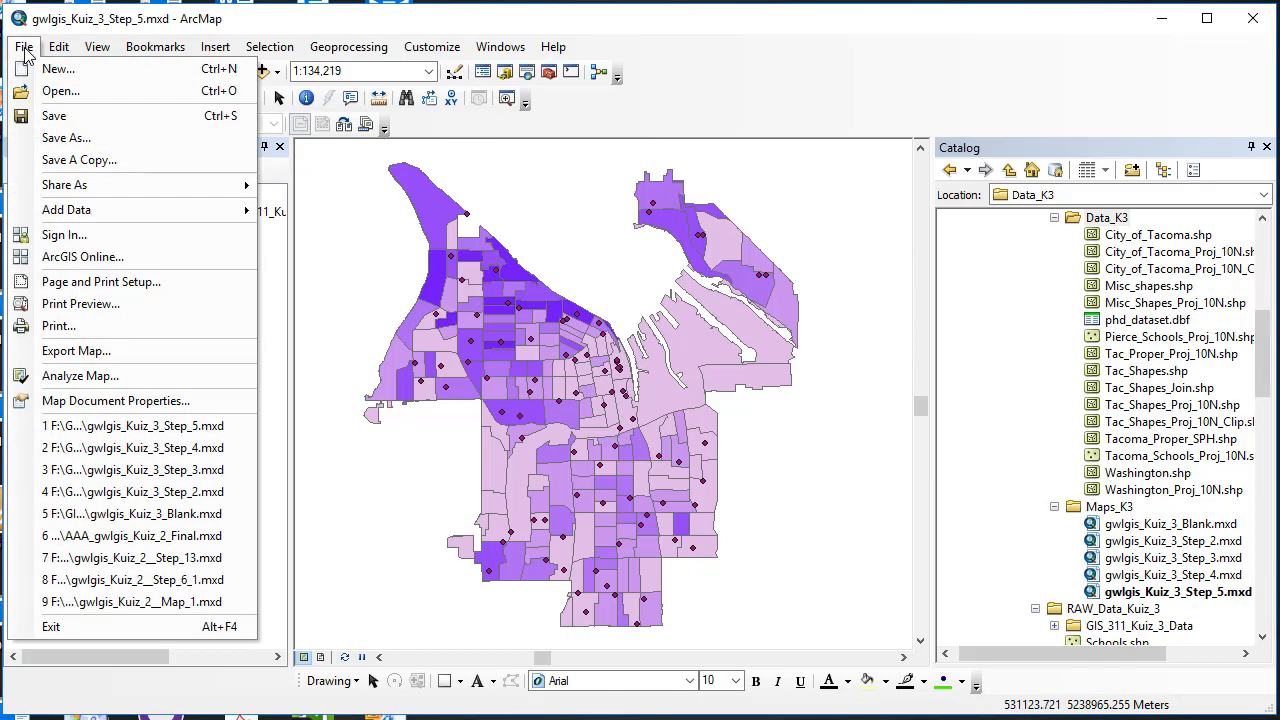
left_click(66, 138)
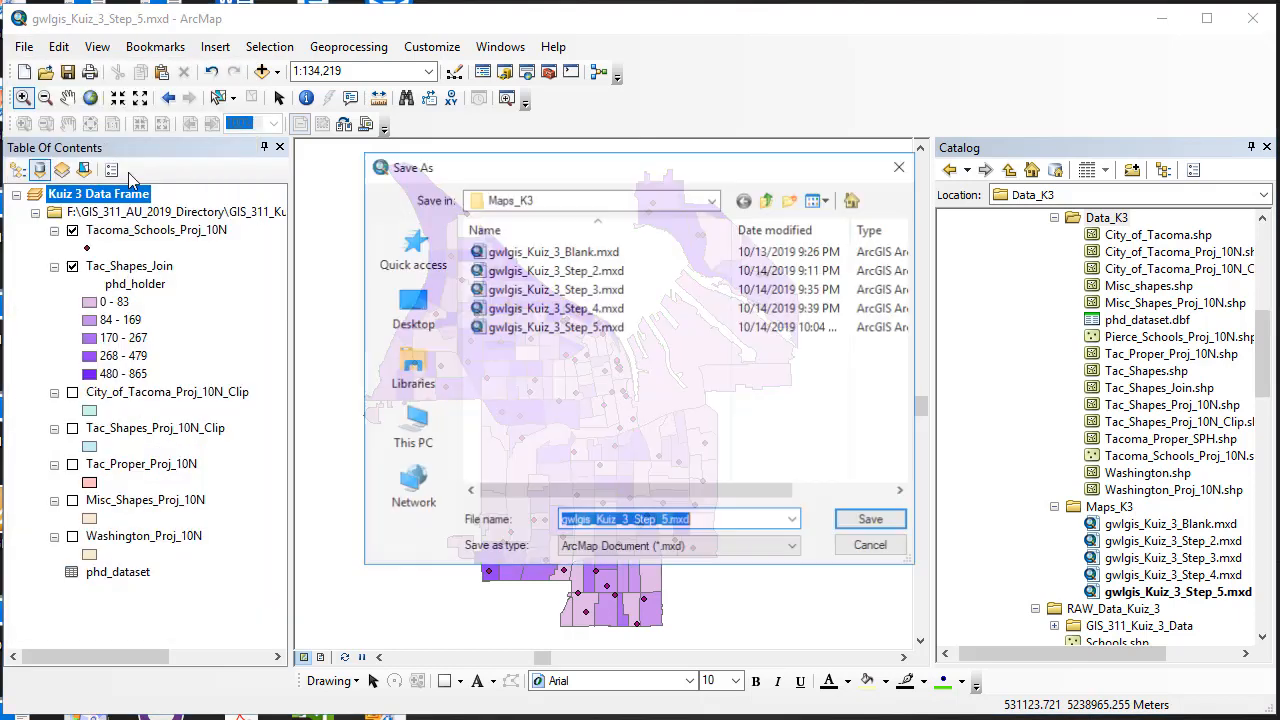
left_click(665, 521)
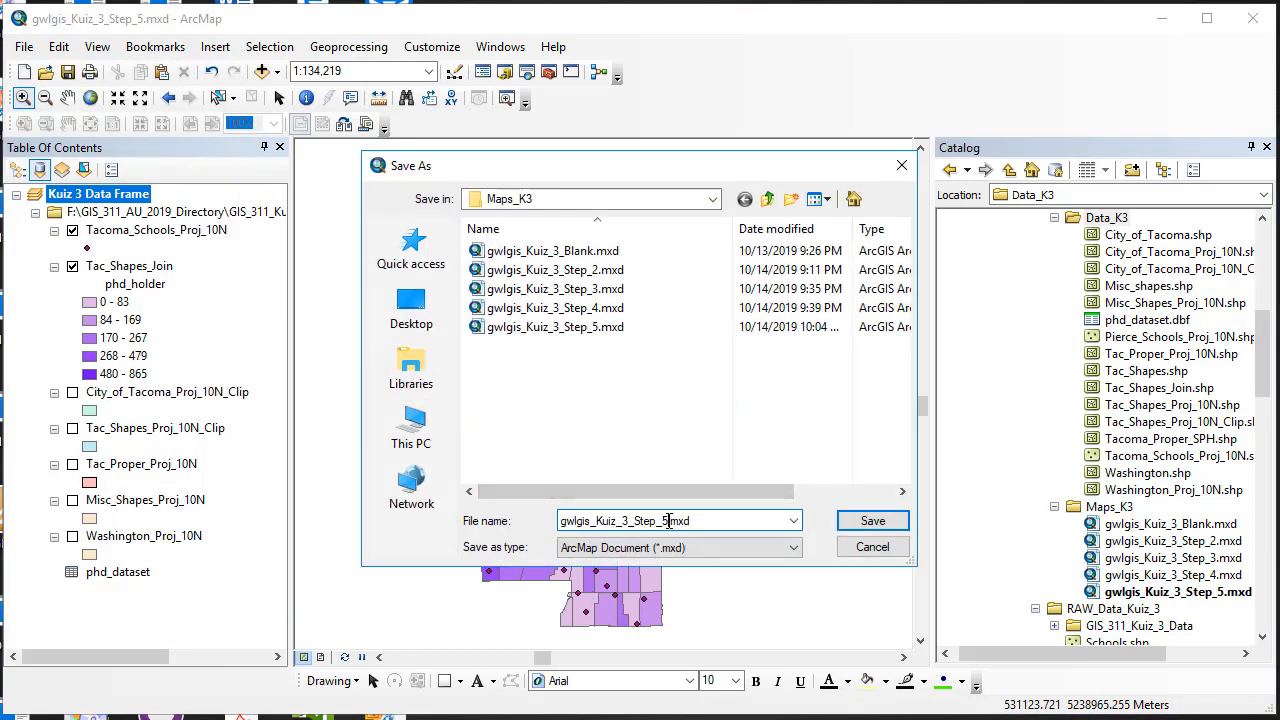
left_click(872, 521)
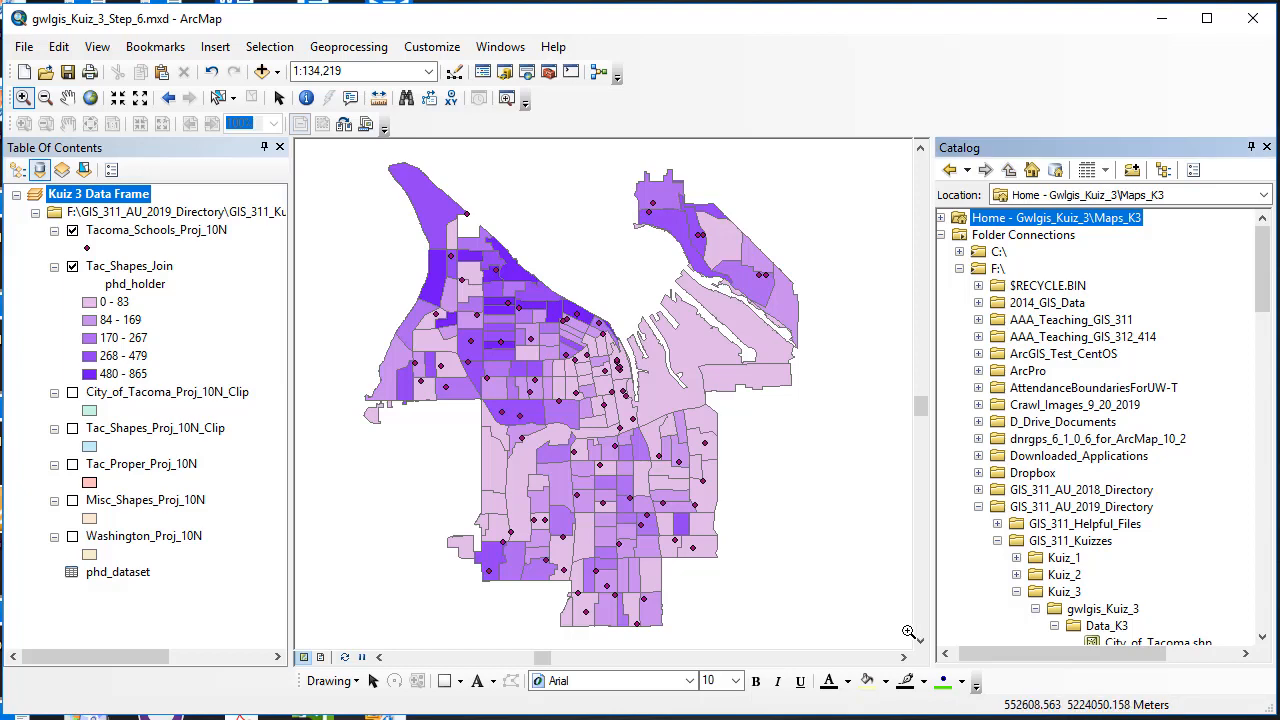
- Save another copy of the map document as AAA_gwlgis_Kuiz_3_Final.mxd in Maps_K3 and locate it in the catalog tree
left_click(23, 47)
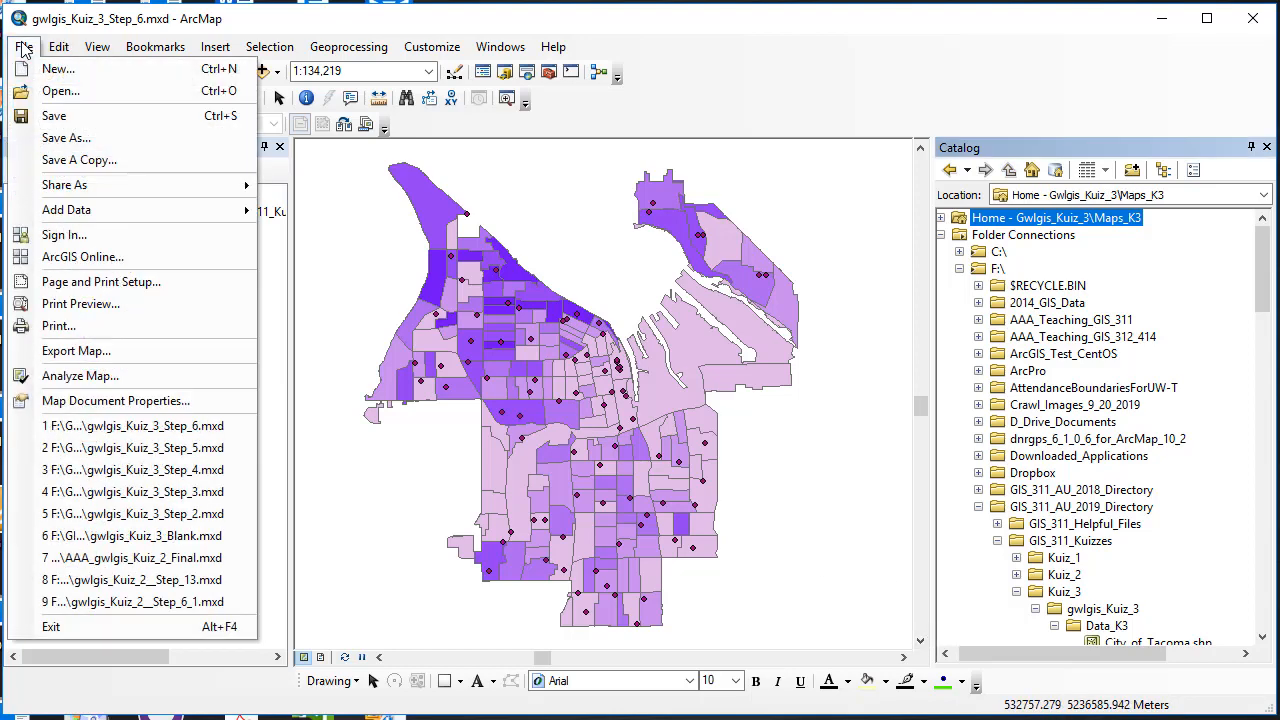
left_click(66, 138)
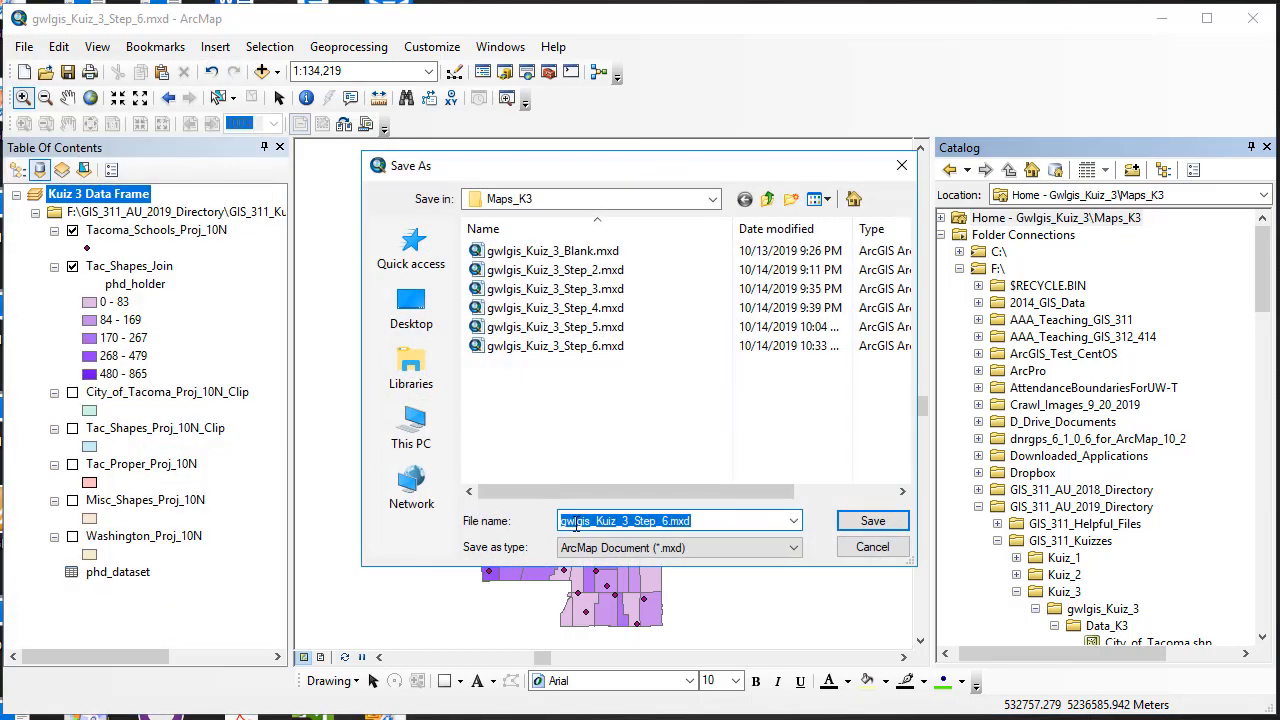
left_click(563, 521)
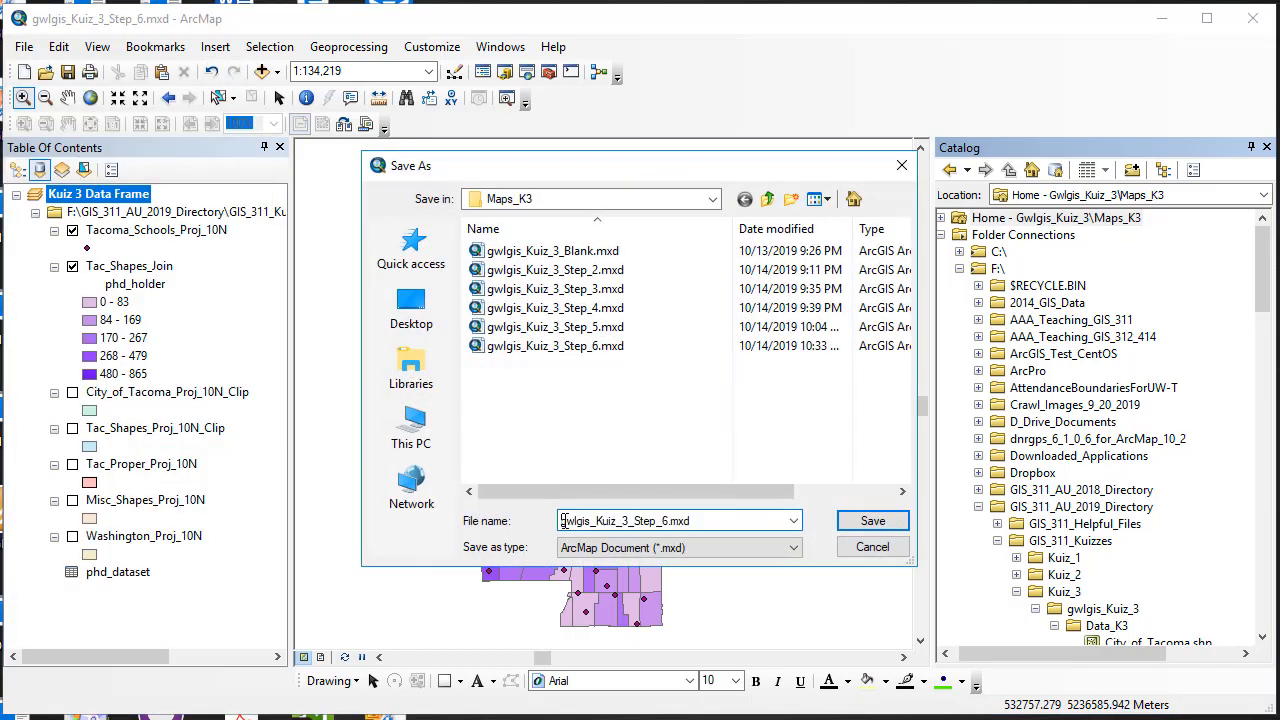
type("AAA")
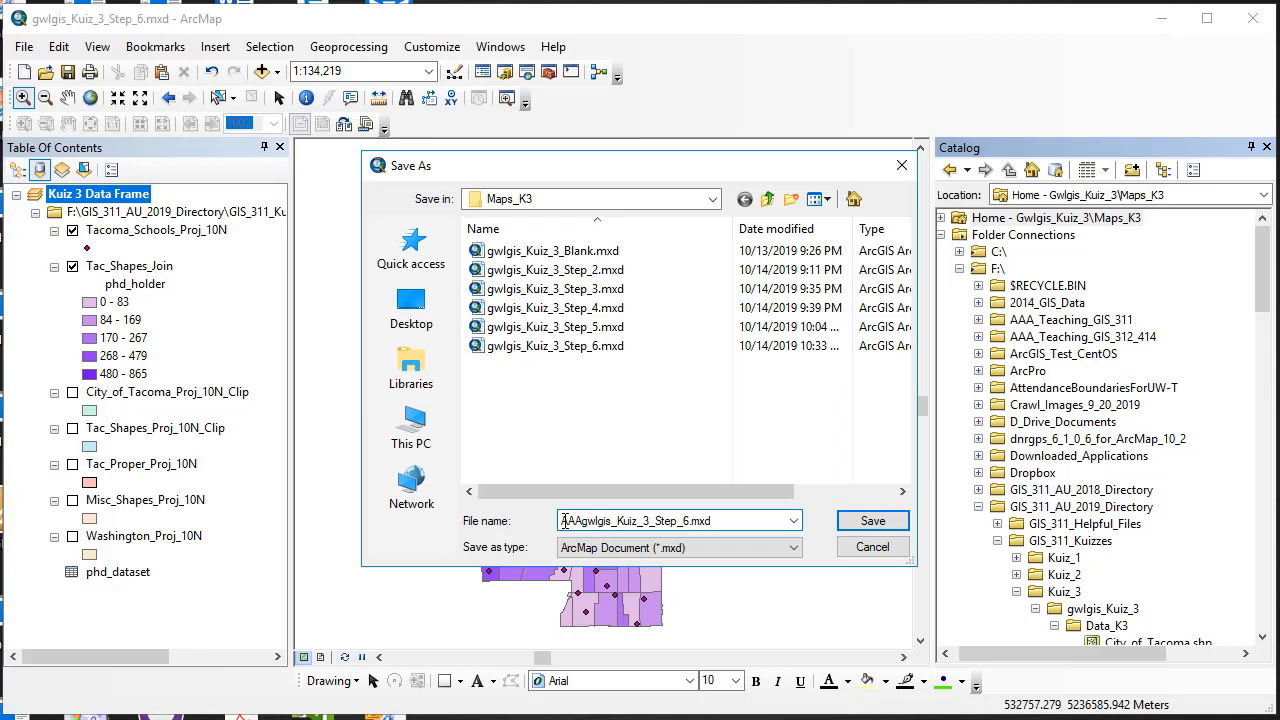
type("_")
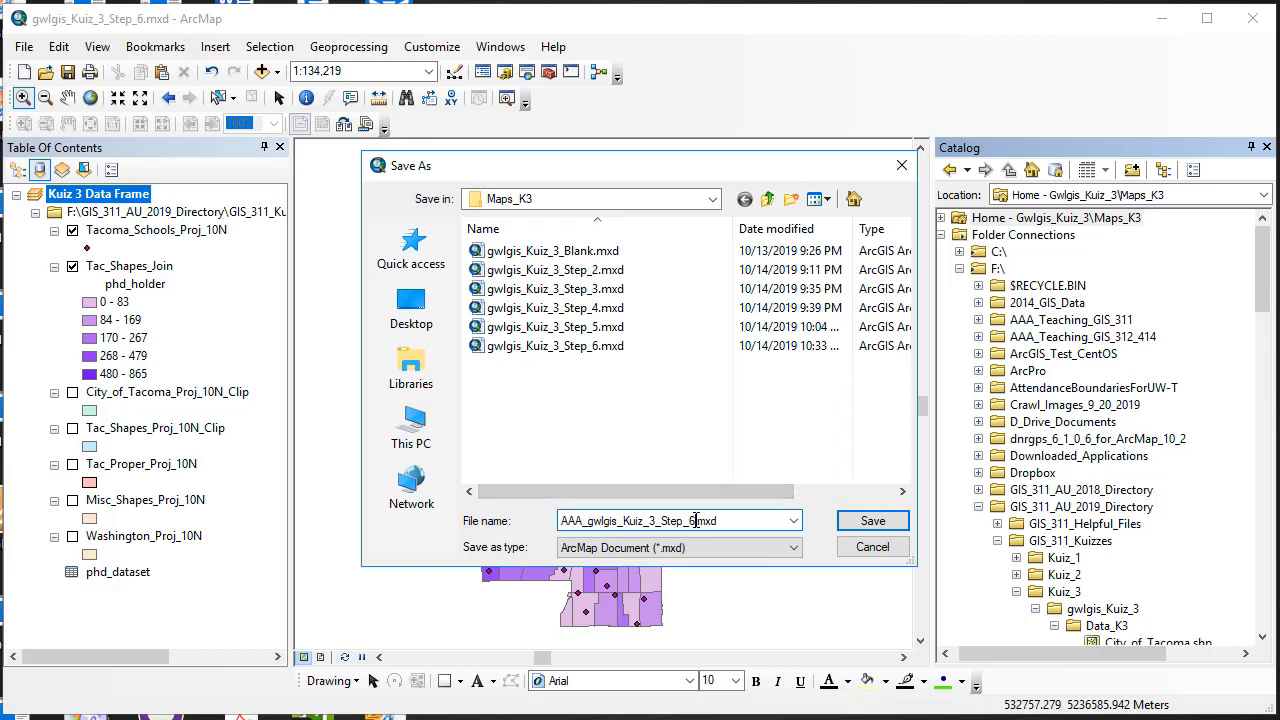
left_click_drag(686, 521, 657, 521)
type("Final")
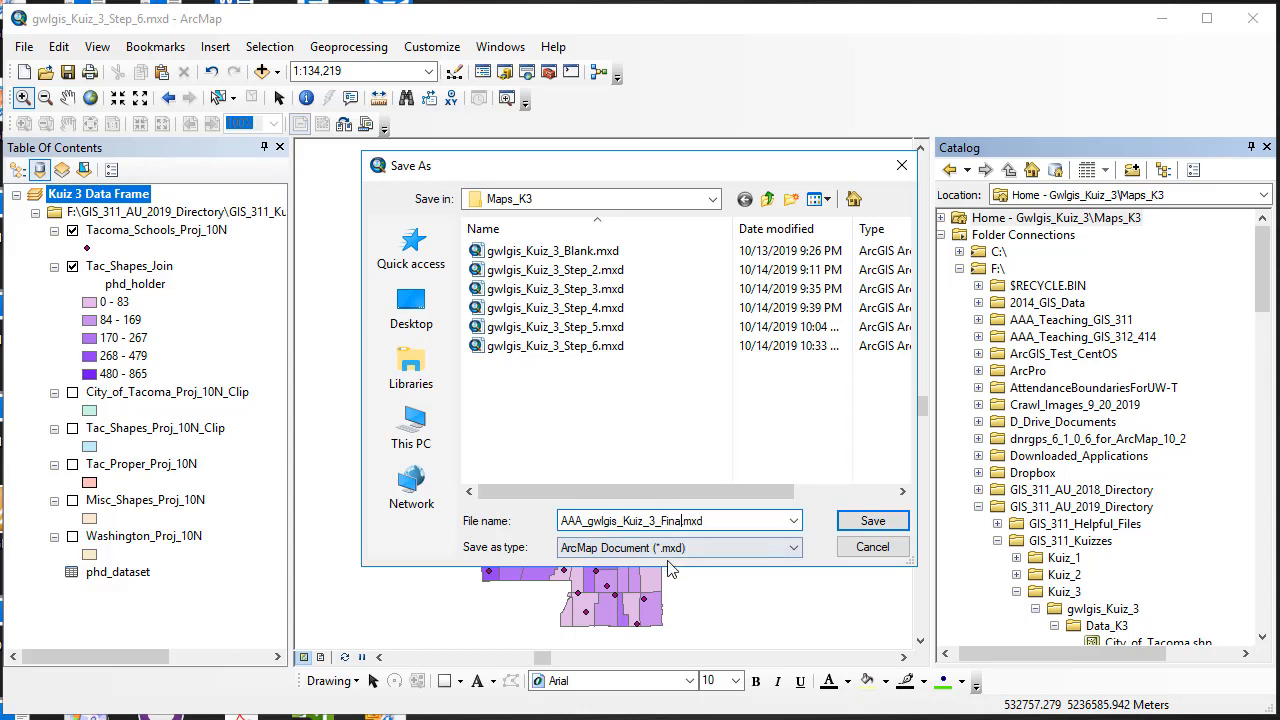
left_click(873, 521)
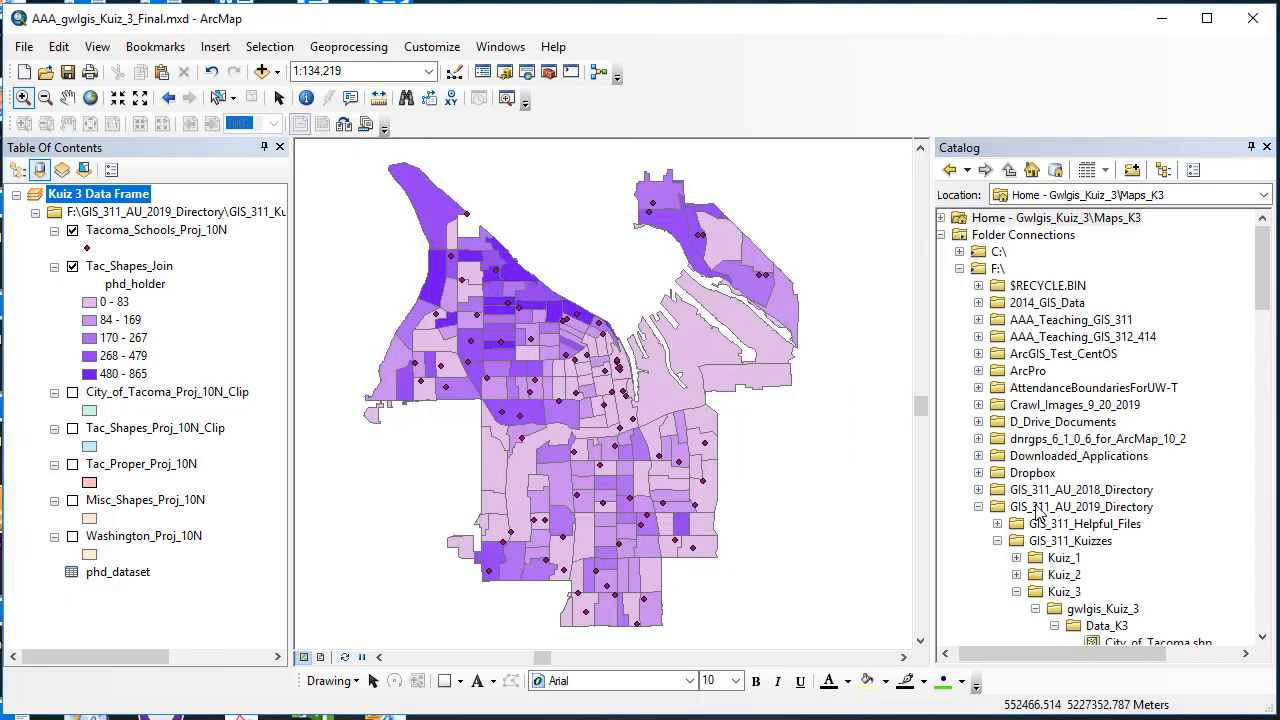
scroll(1040, 512, "down", 5)
scroll(1078, 518, "down", 3)
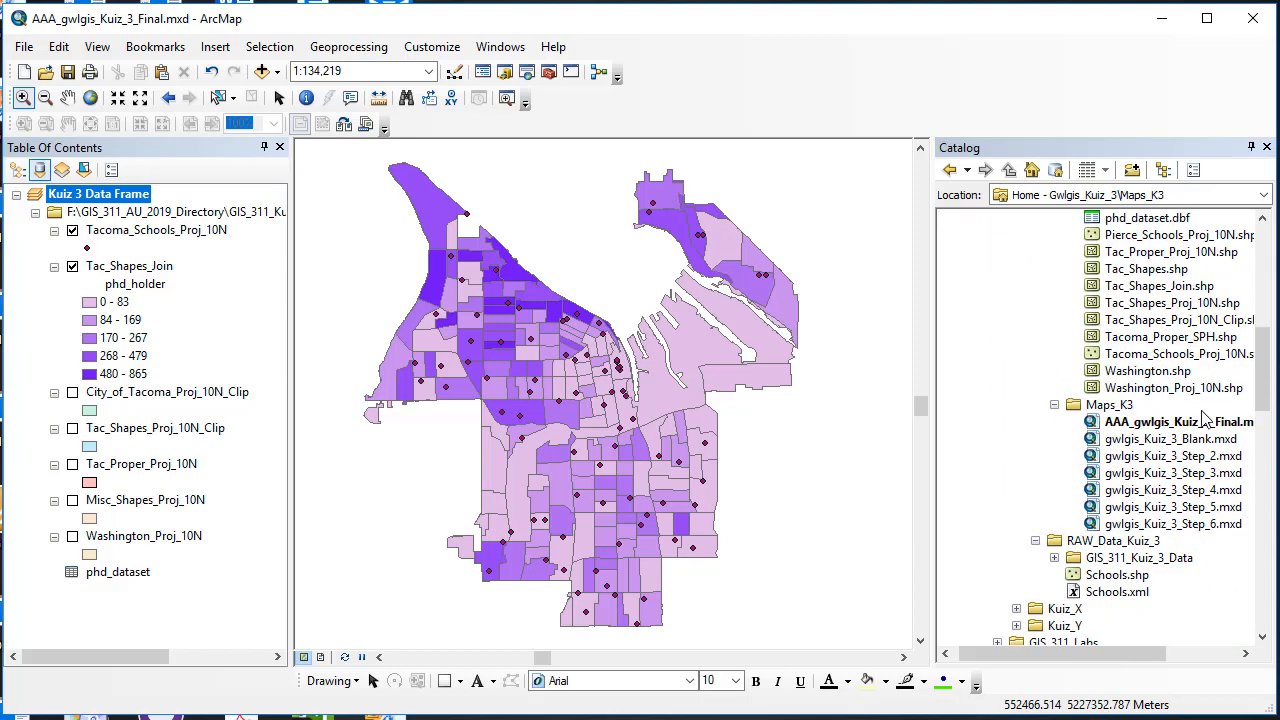
left_click(24, 47)
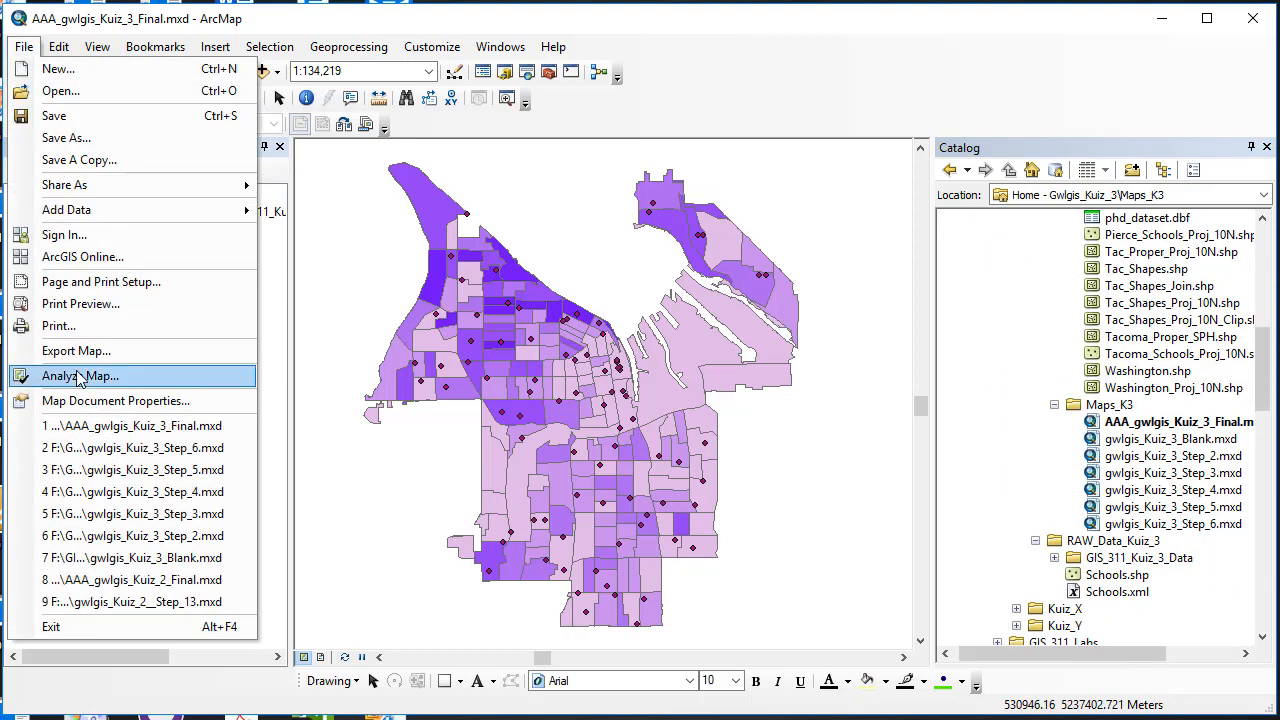
left_click(66, 137)
left_click(594, 545)
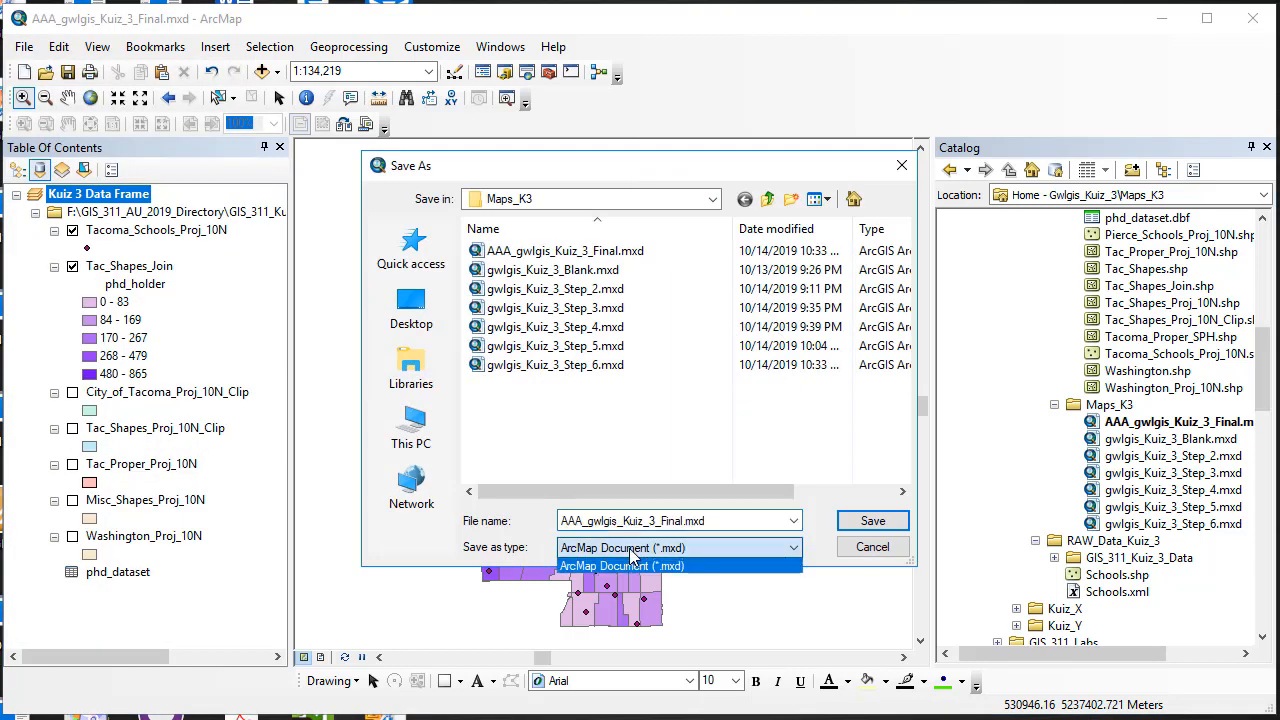
left_click(876, 550)
left_click(878, 552)
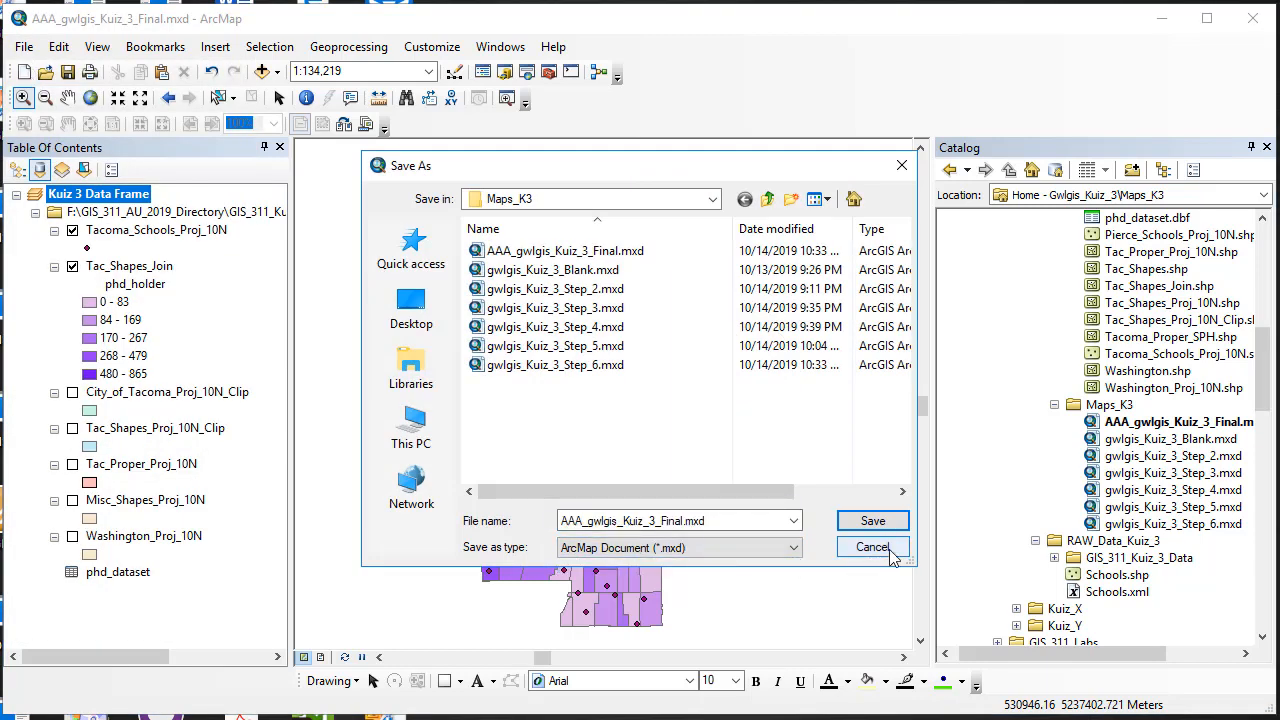
- Start a map export named AAA_gwlgis_Kuiz_3_Final and set its output format to PDF
left_click(23, 47)
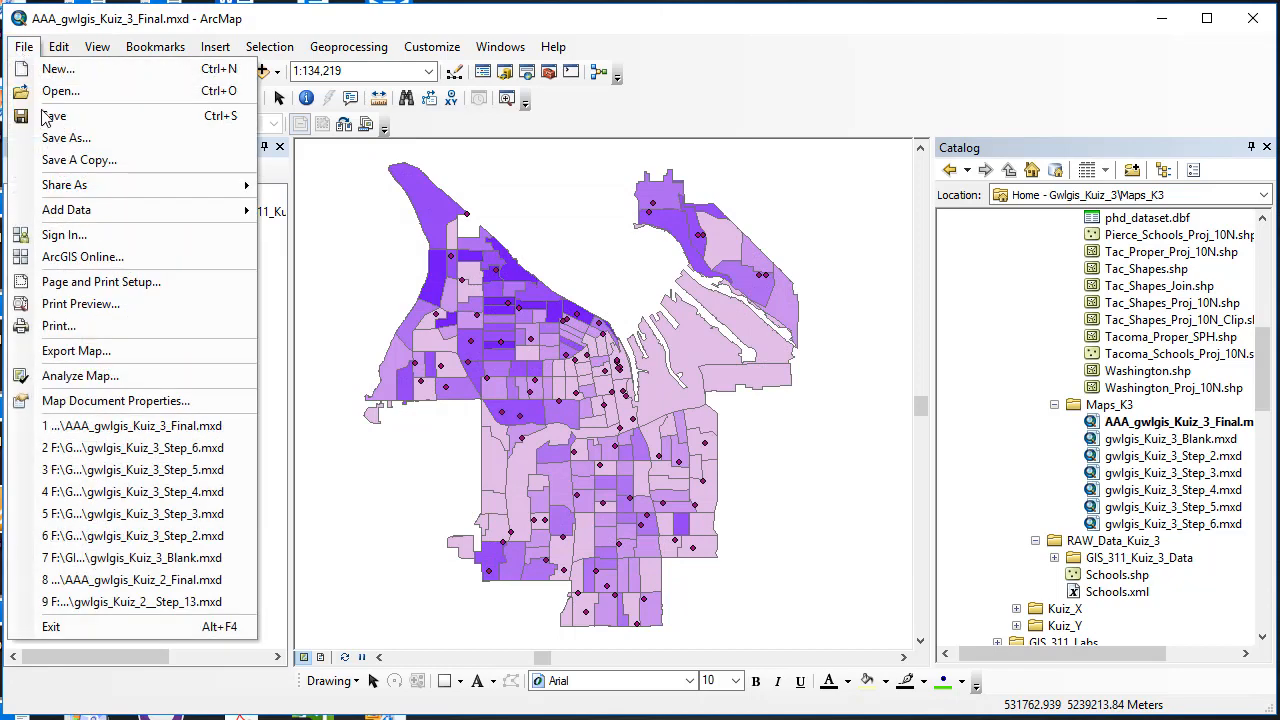
left_click(205, 350)
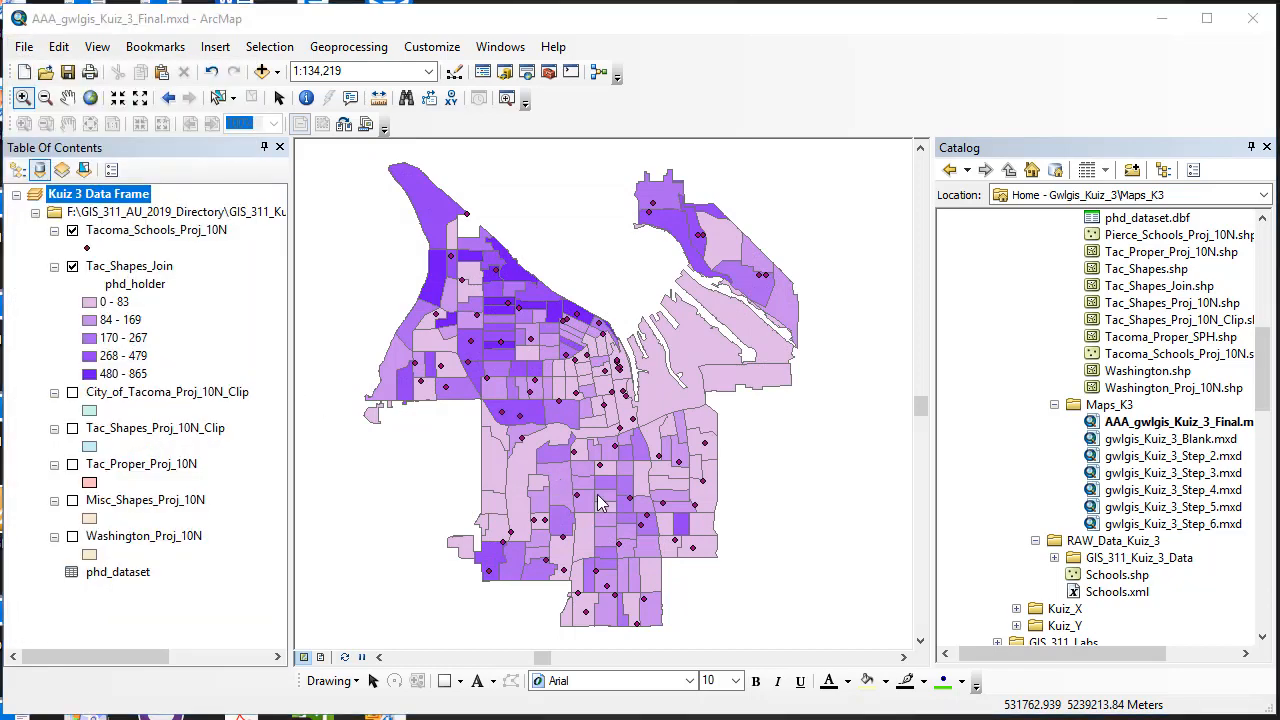
left_click(700, 396)
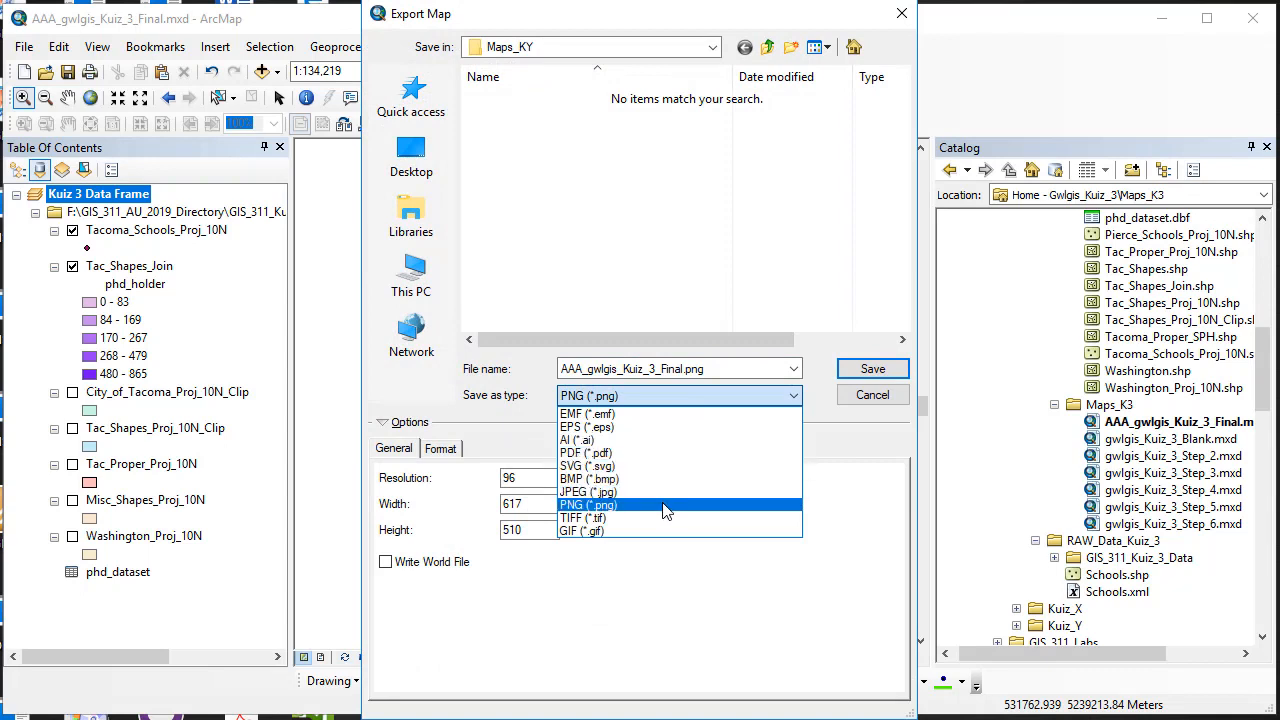
left_click(642, 454)
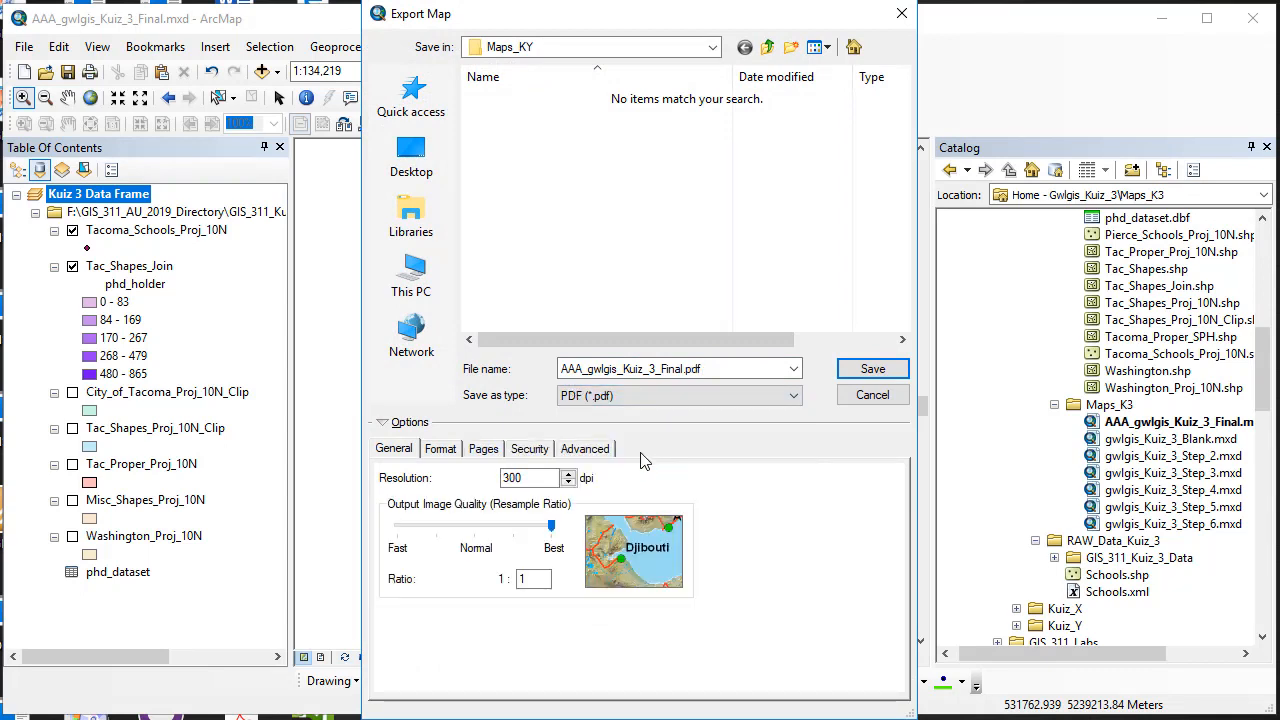
left_click(677, 368)
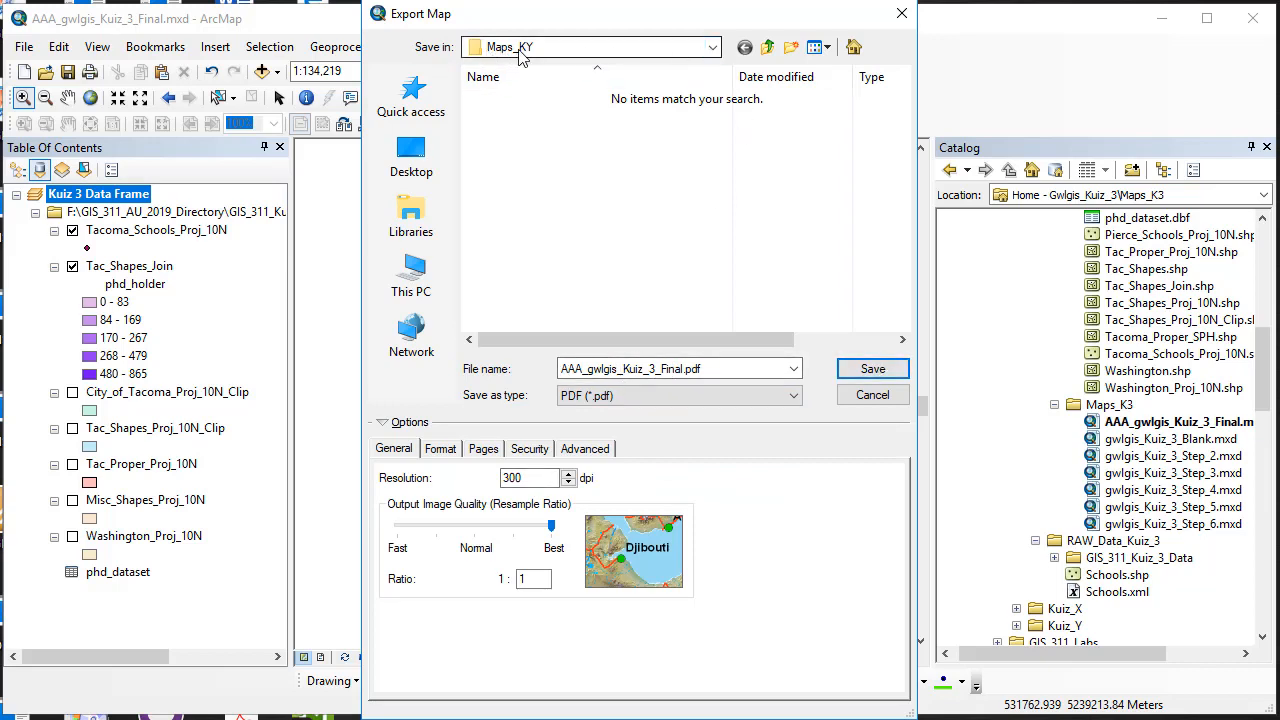
- Export the PDF to the Maps_K3 folder under Kuiz_3 > gwlgis_Kuiz_3 and save the map document
left_click(712, 48)
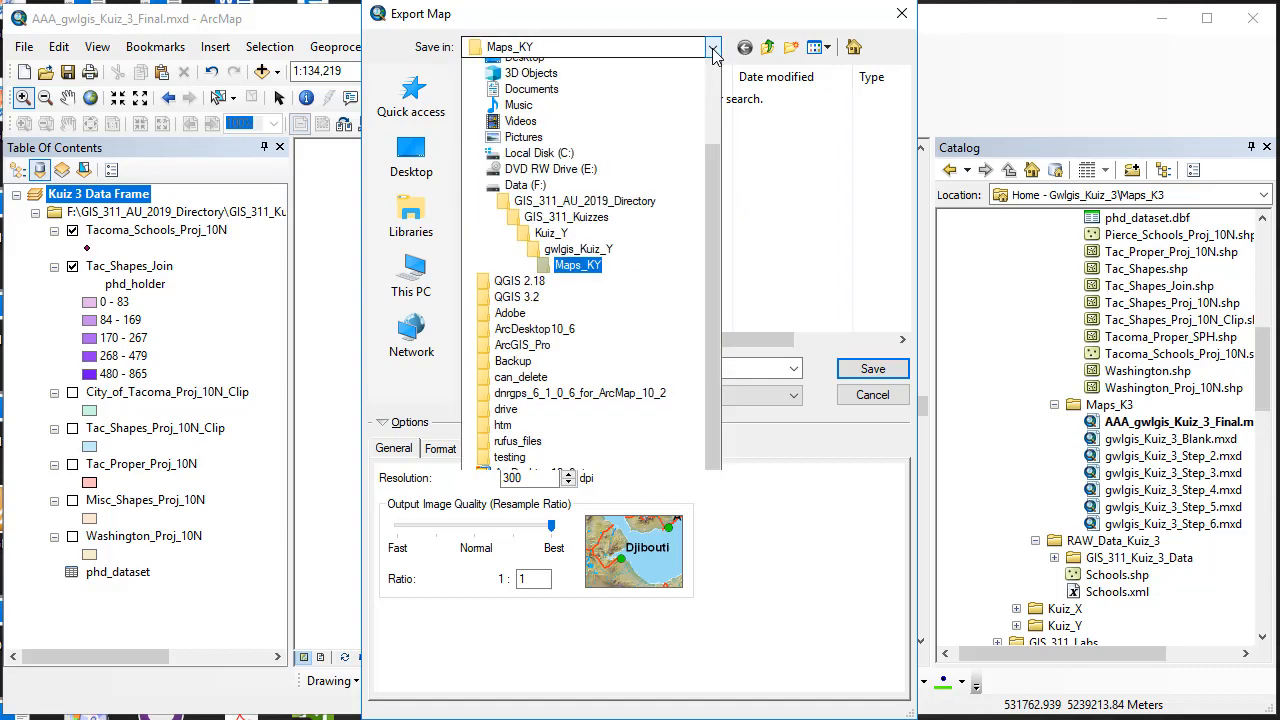
left_click(592, 240)
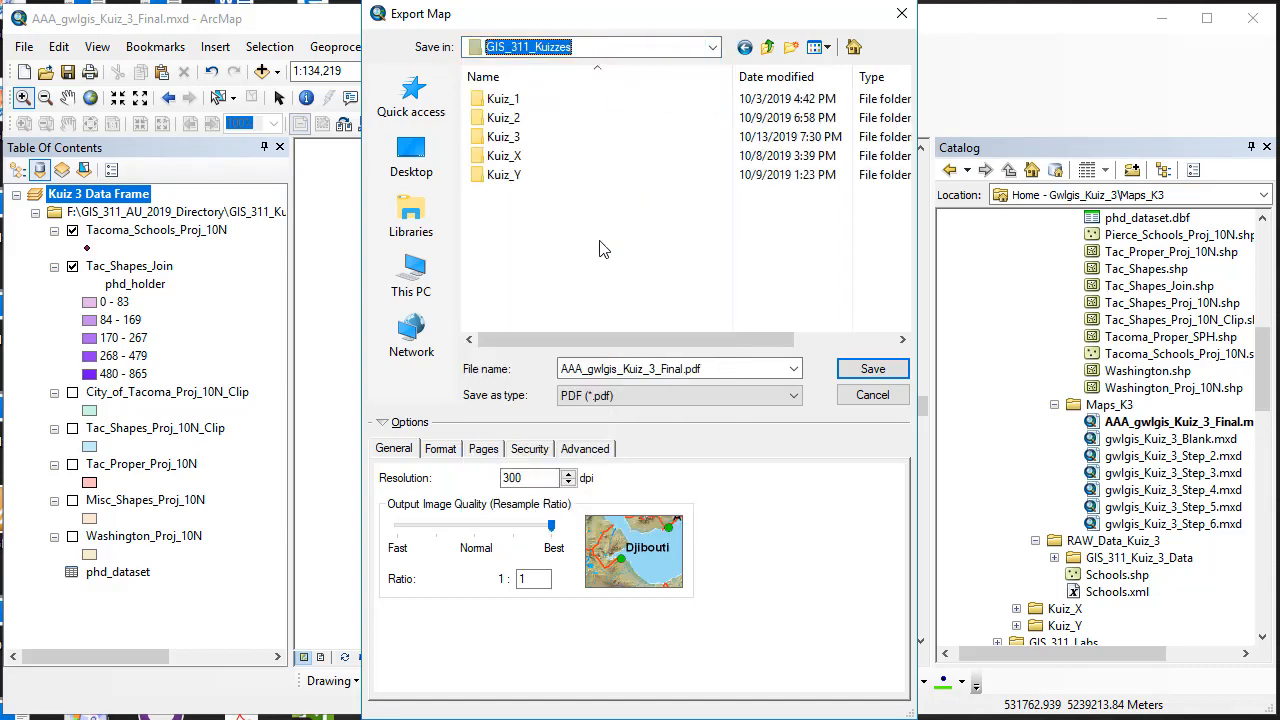
double_click(507, 139)
double_click(507, 99)
left_click(513, 119)
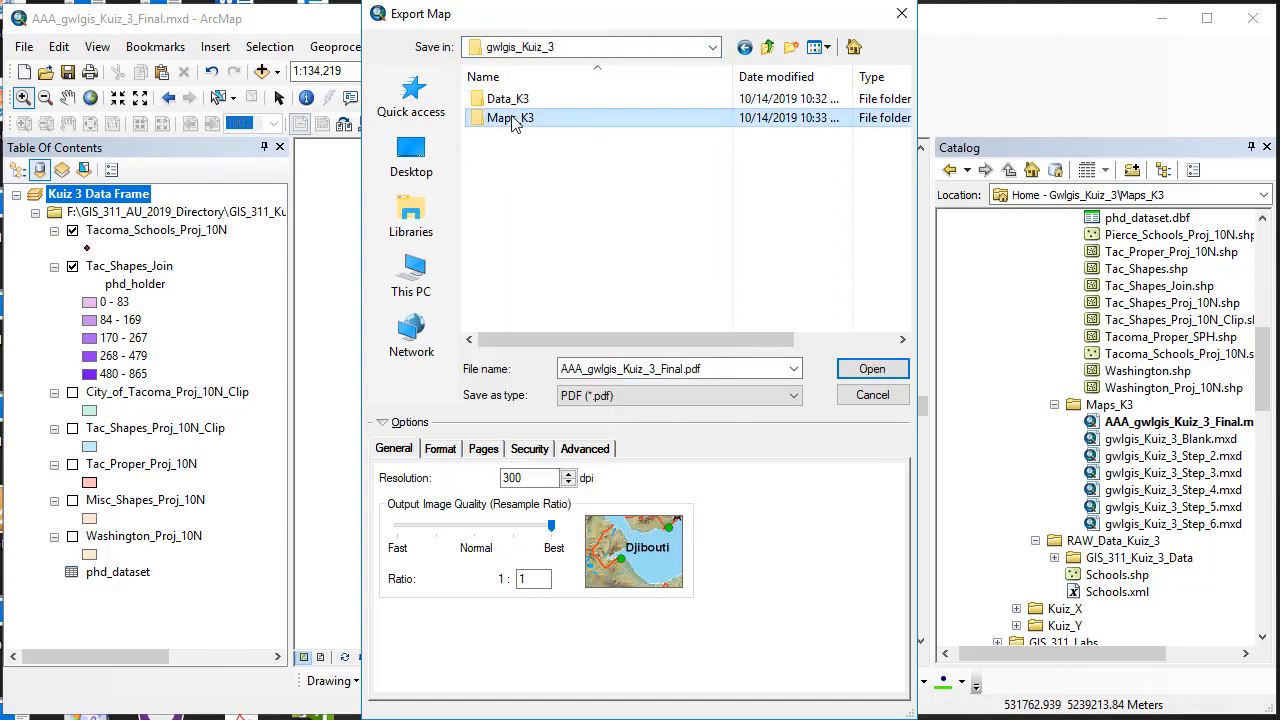
double_click(513, 119)
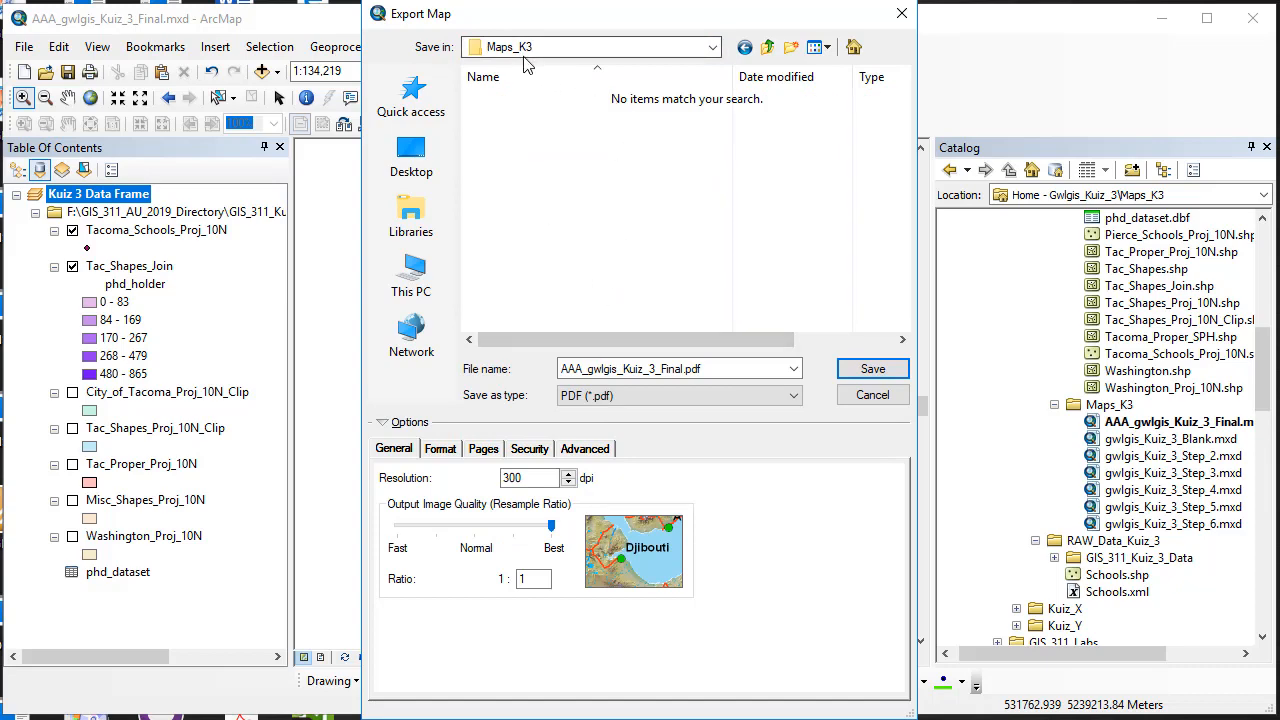
left_click(875, 369)
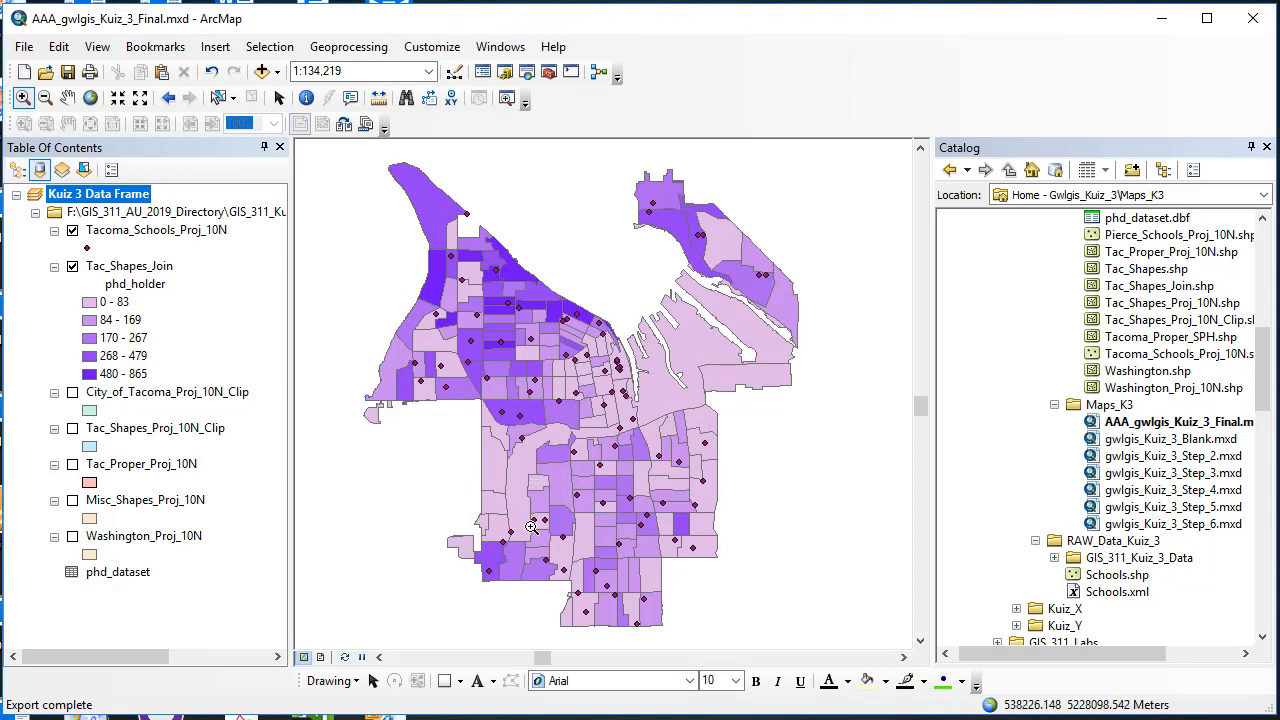
left_click(68, 72)
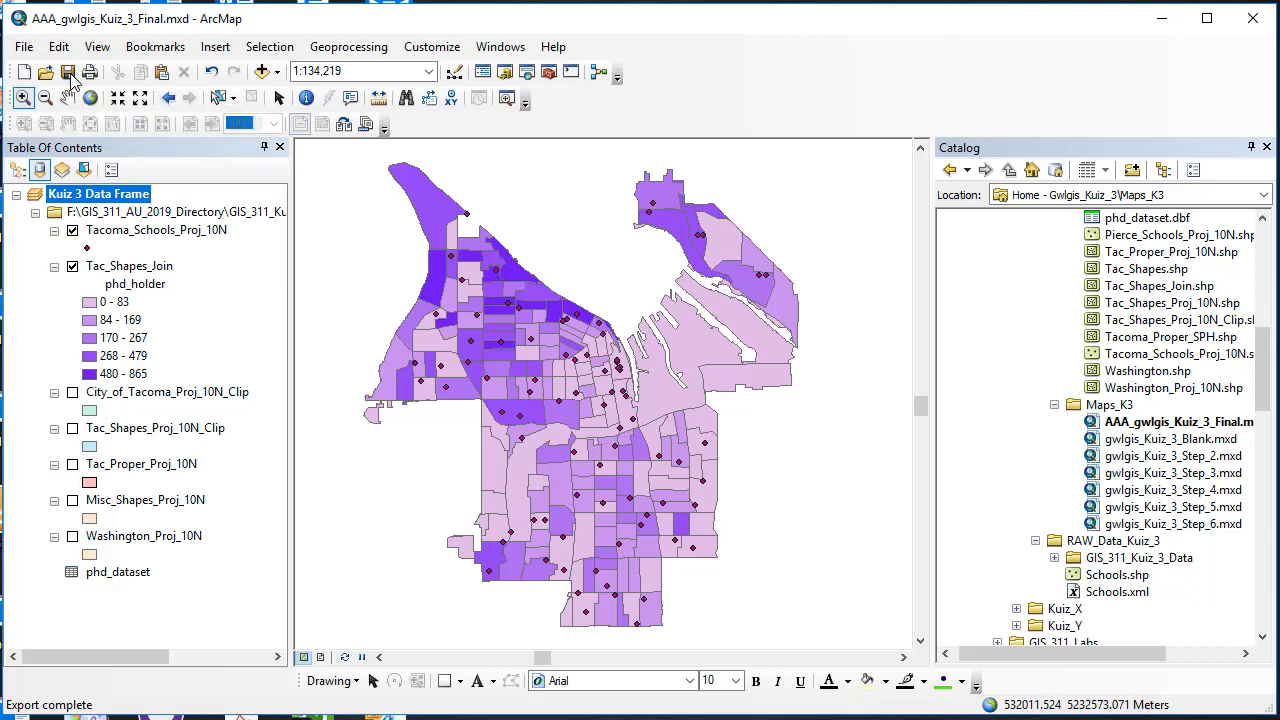
left_click(1255, 24)
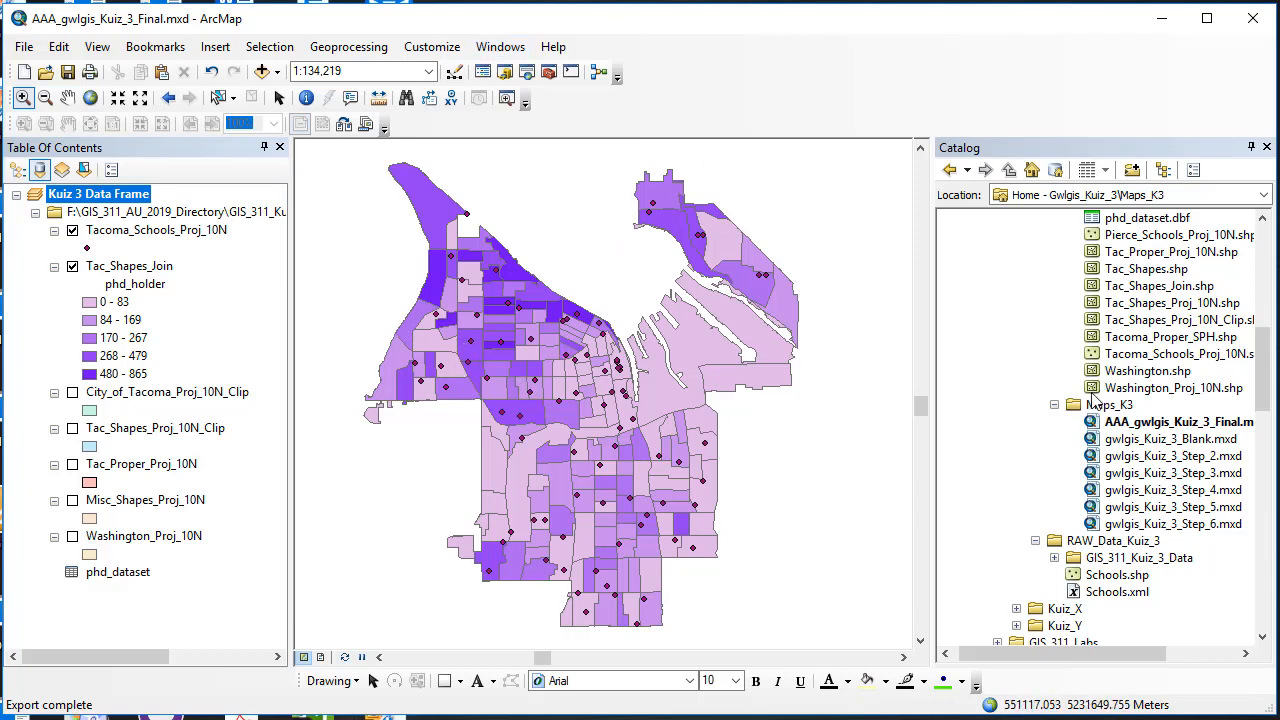
- Find Schools.shp in the RAW_Data_Kuiz_3 folder of the catalog tree and open its properties
scroll(1185, 430, "up", 4)
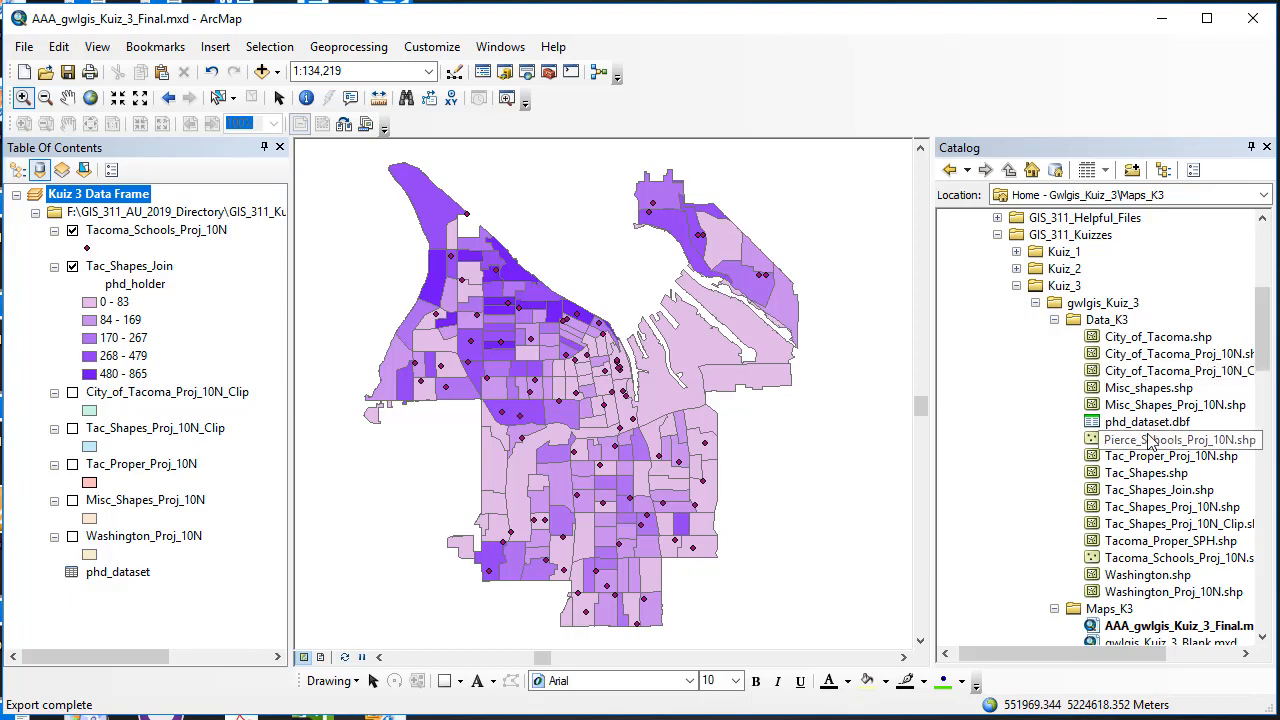
scroll(1155, 580, "down", 4)
right_click(1112, 576)
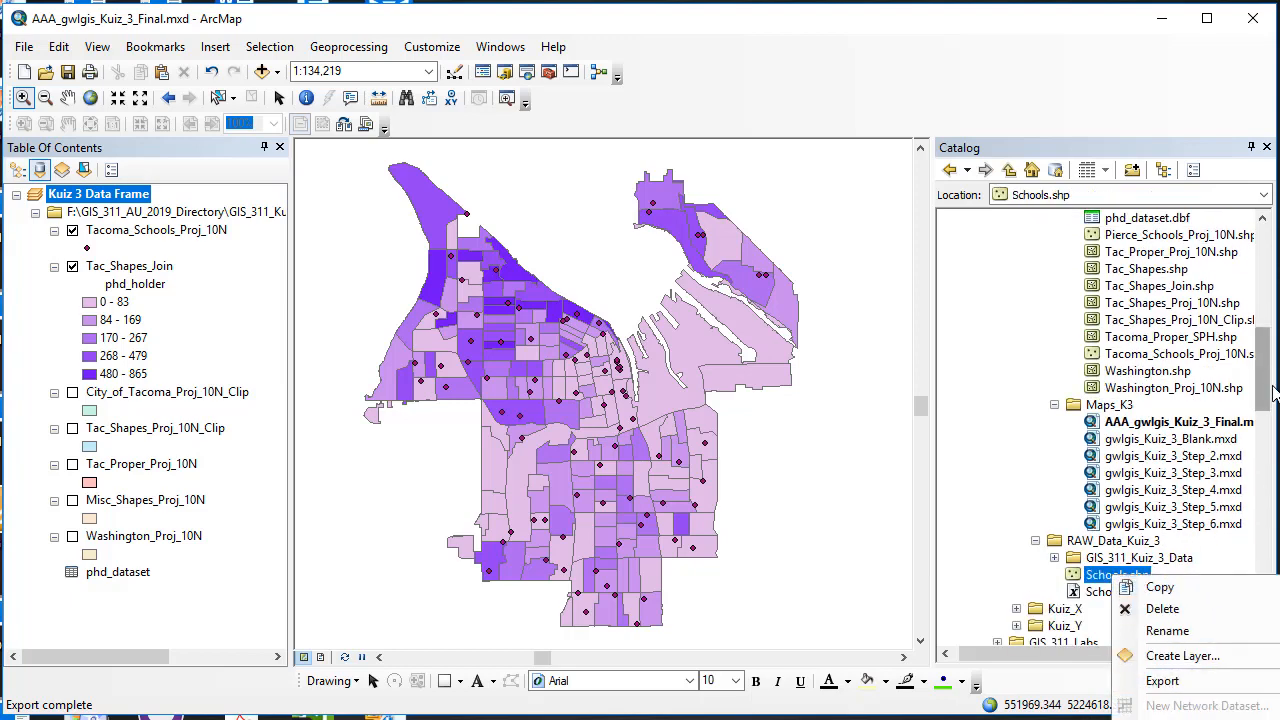
left_click_drag(1264, 370, 1264, 432)
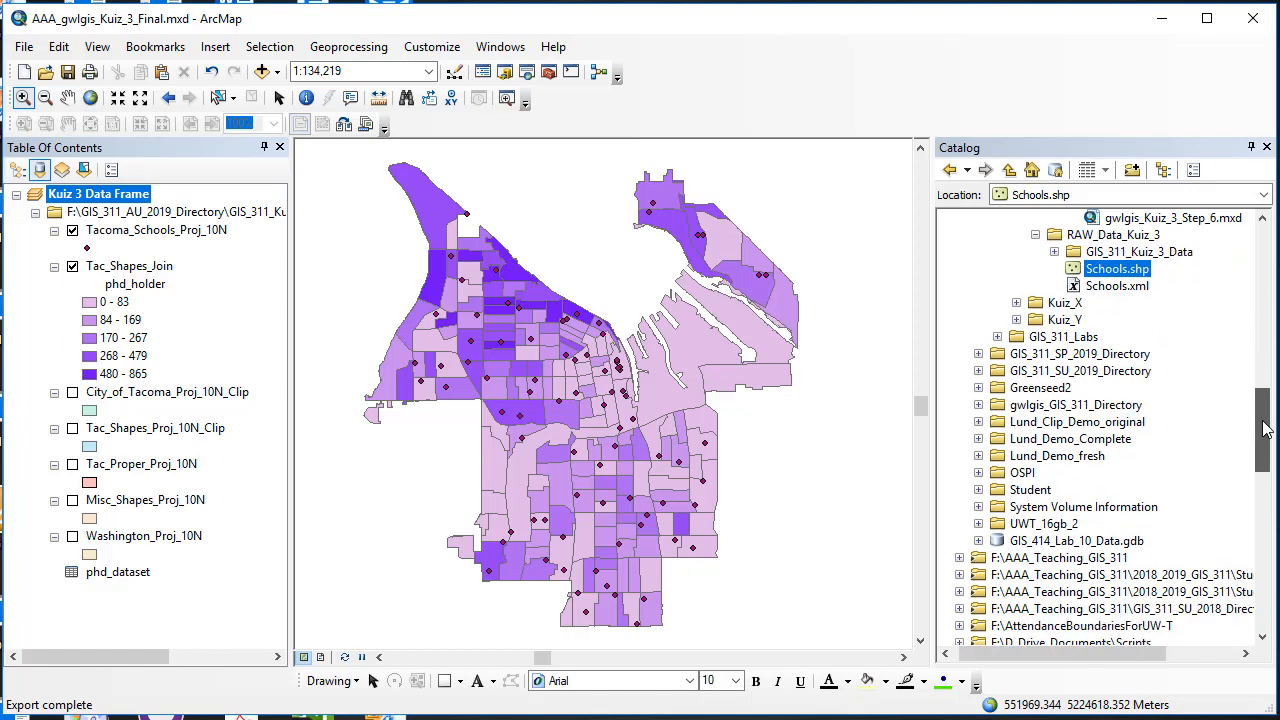
right_click(1110, 270)
left_click(1170, 445)
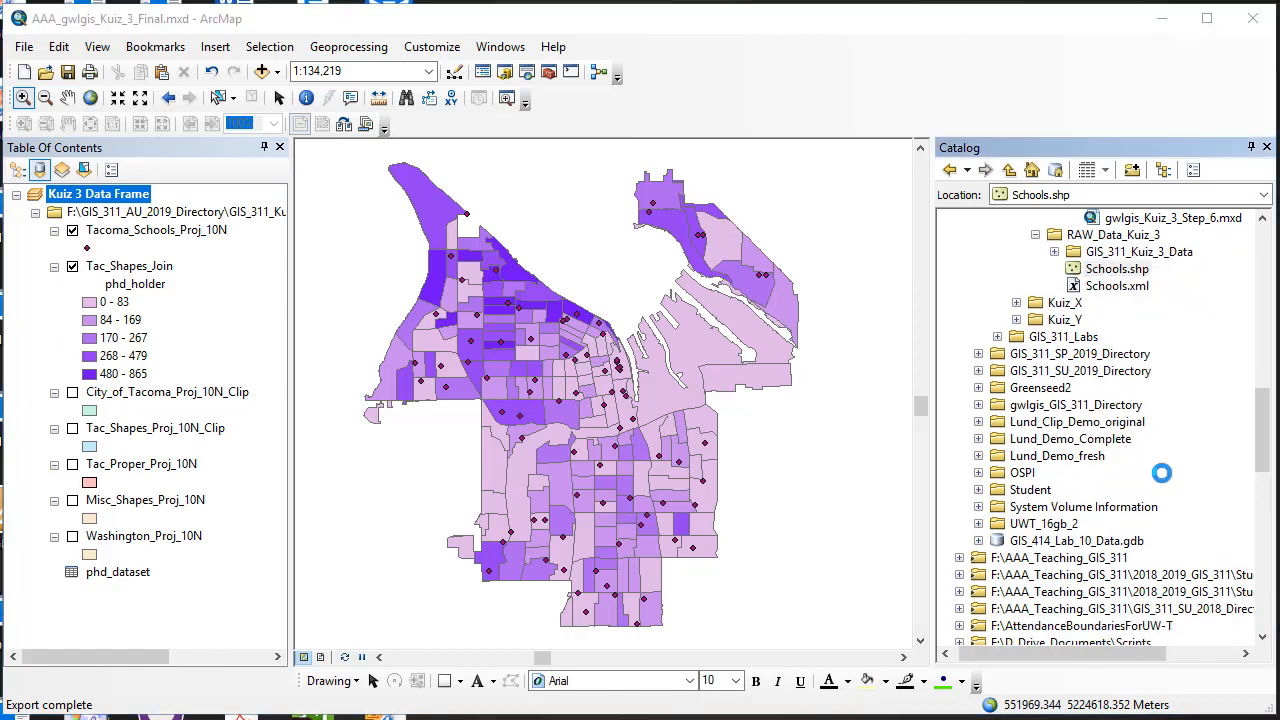
- Copy the name of the current coordinate system of Schools.shp and close the shapefile properties
left_click_drag(629, 385, 438, 385)
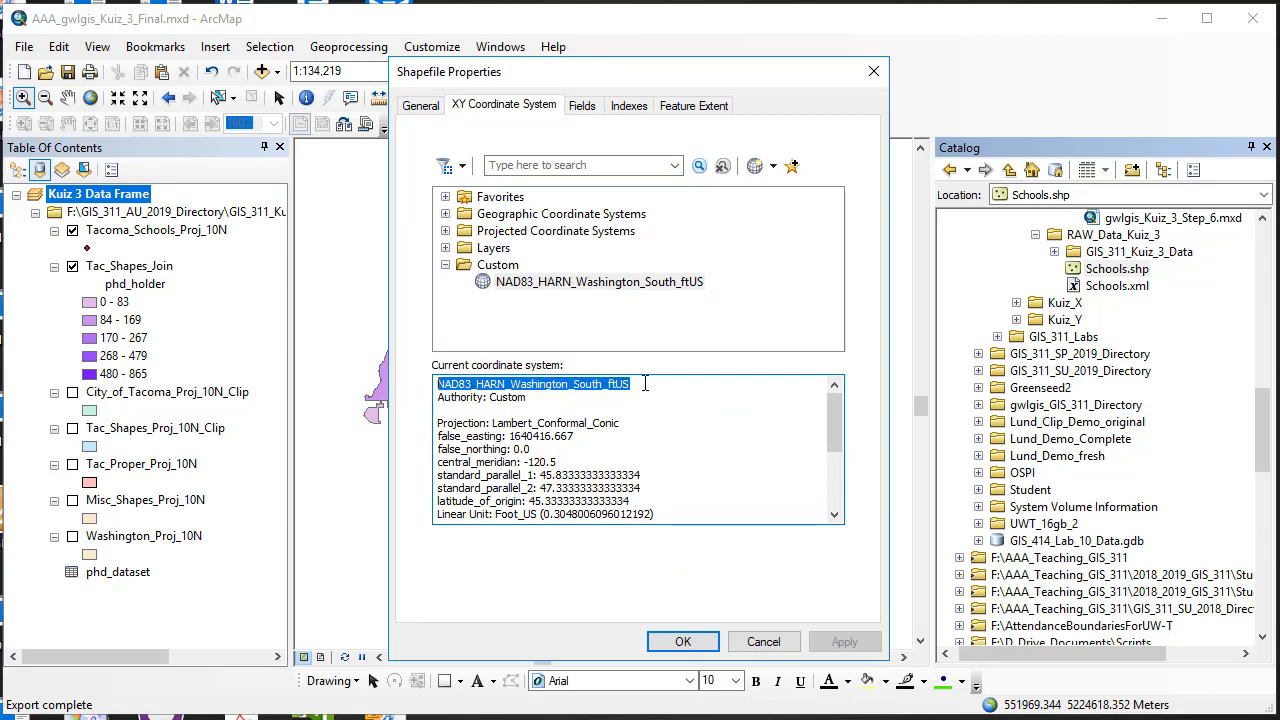
right_click(598, 388)
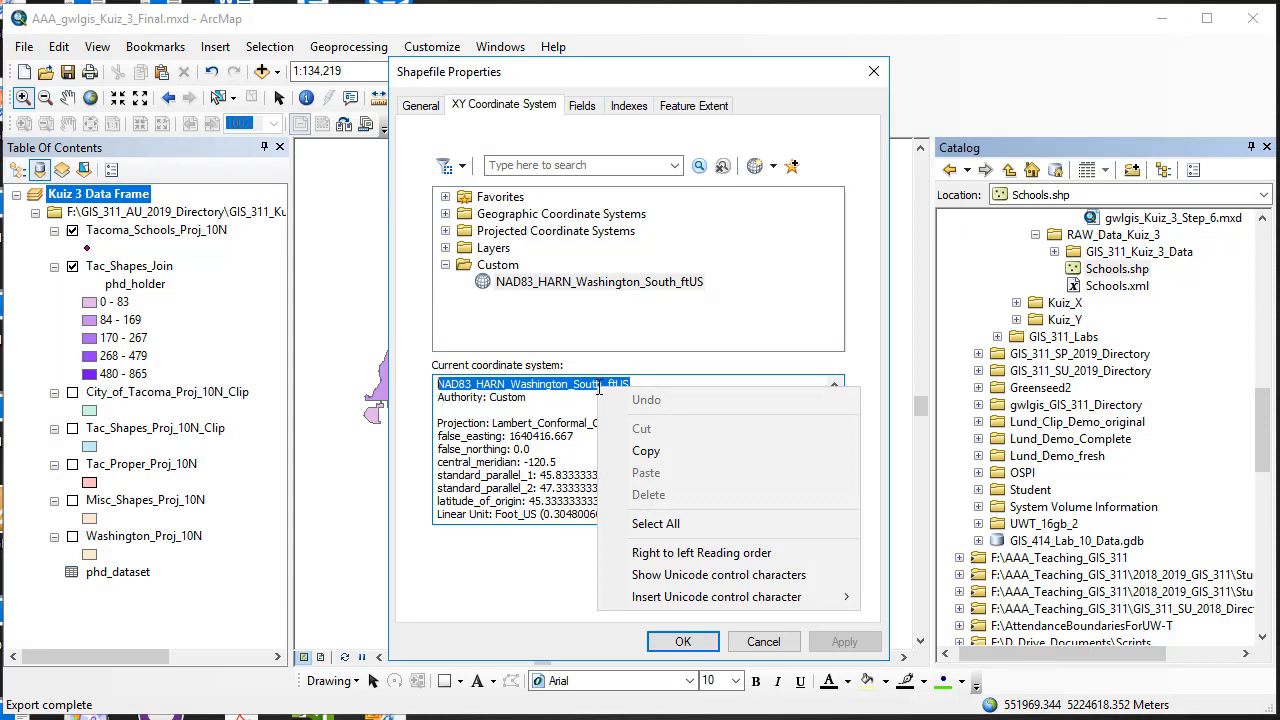
left_click(643, 449)
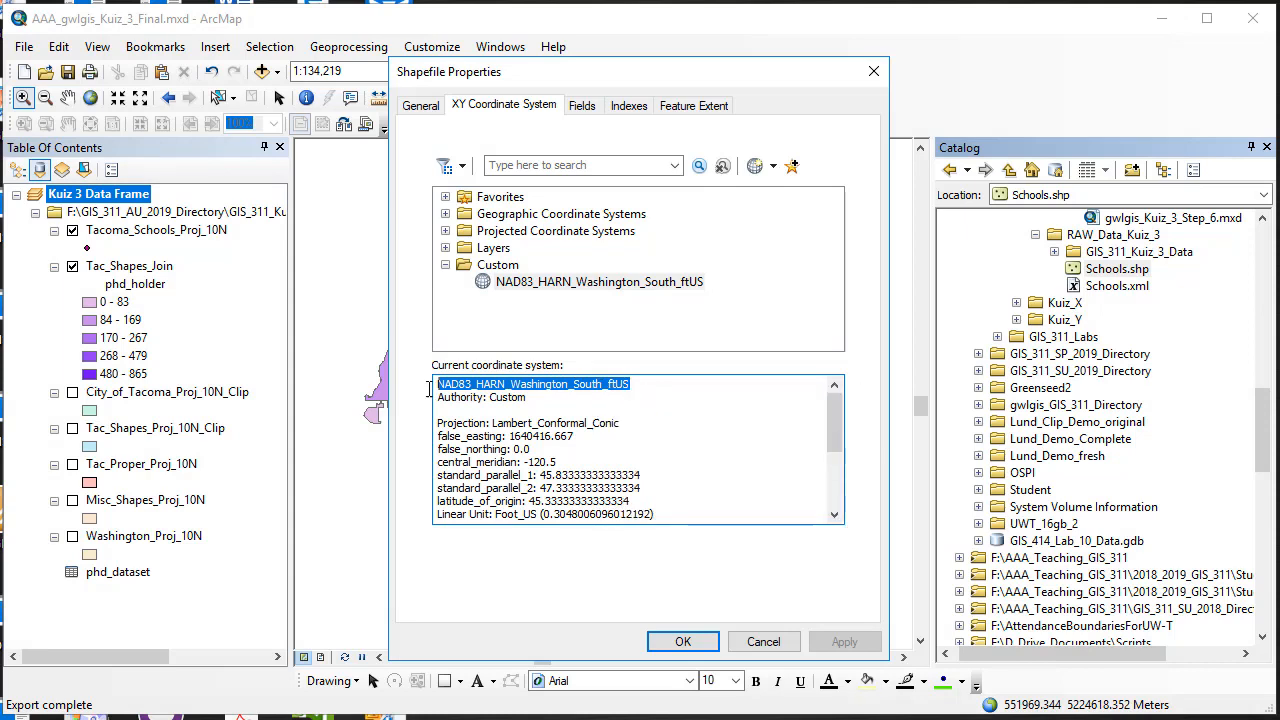
left_click(682, 641)
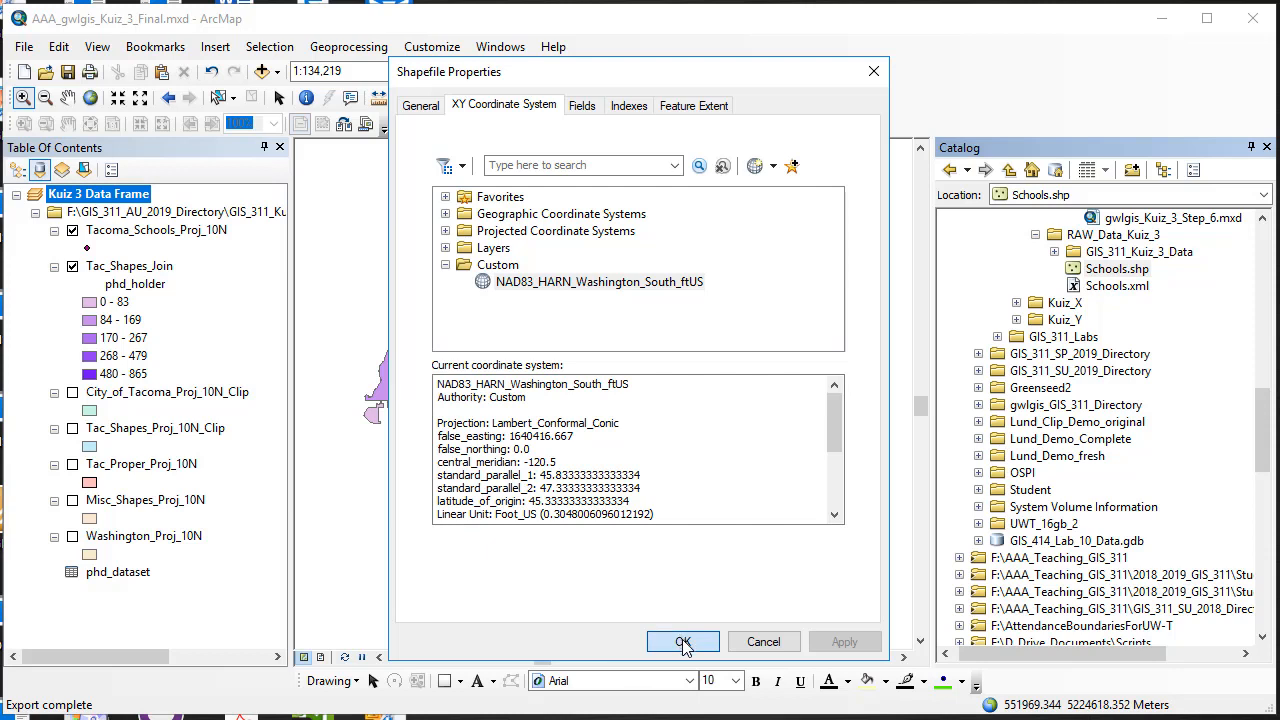
left_click(682, 641)
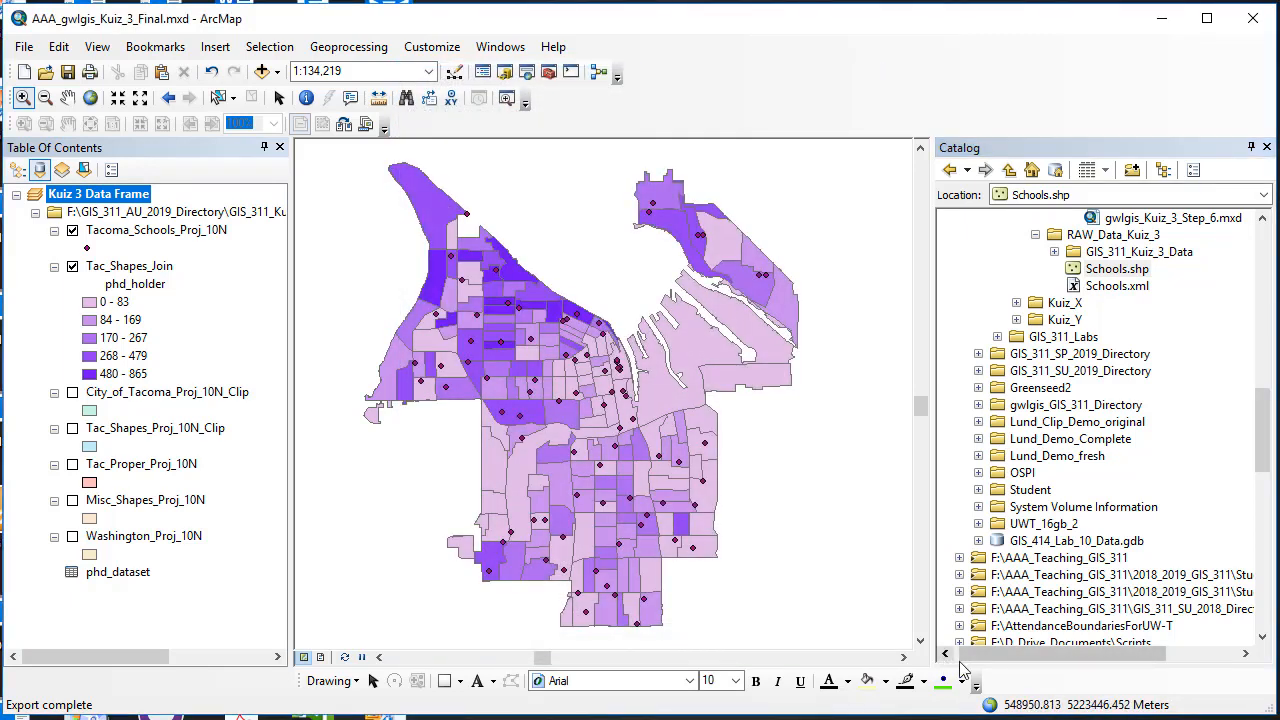